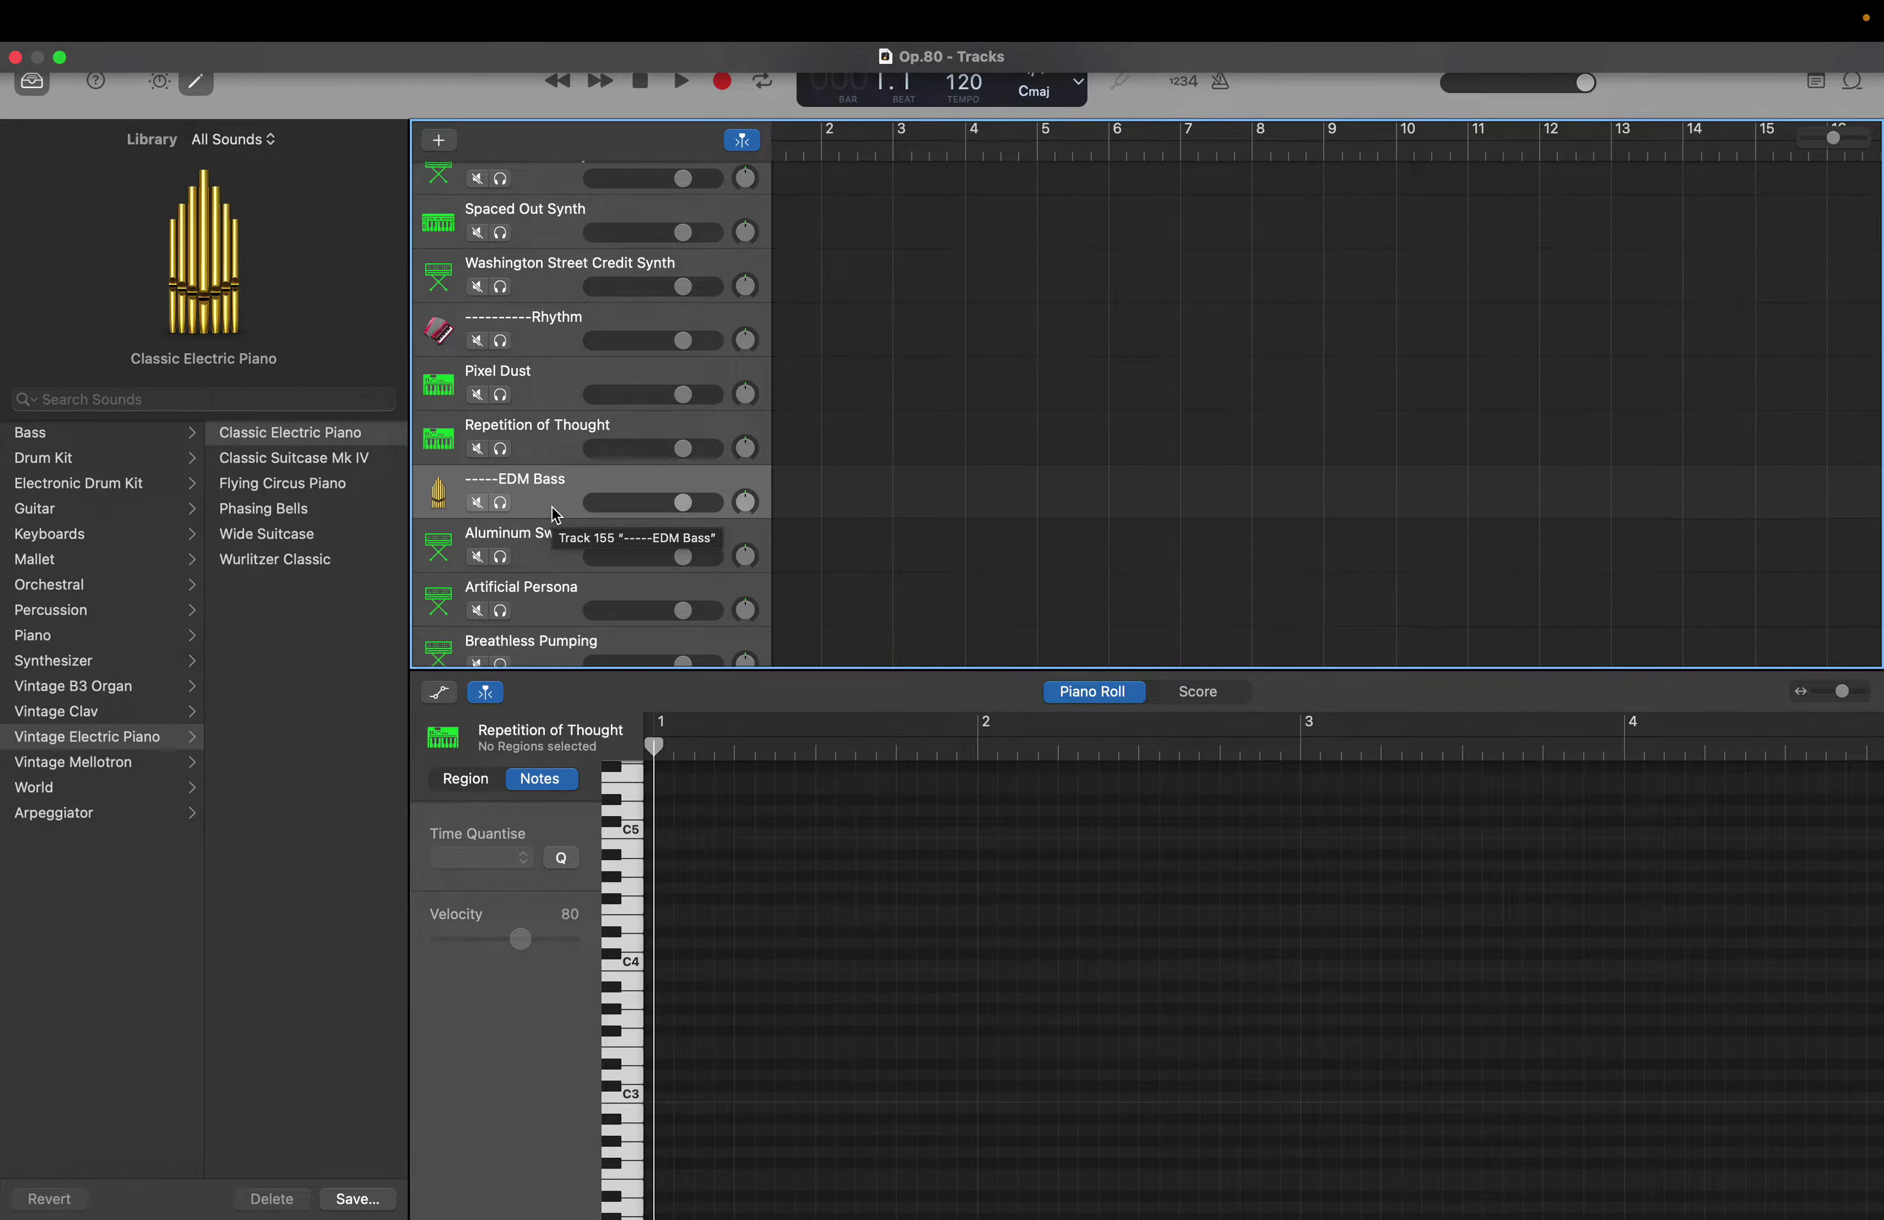
Audition the Aluminum Sweep track in the EDM Bass group by playing low notes around C2
{"action": "scroll", "coordinate": [557, 513], "scroll_direction": "down", "scroll_amount": 2}
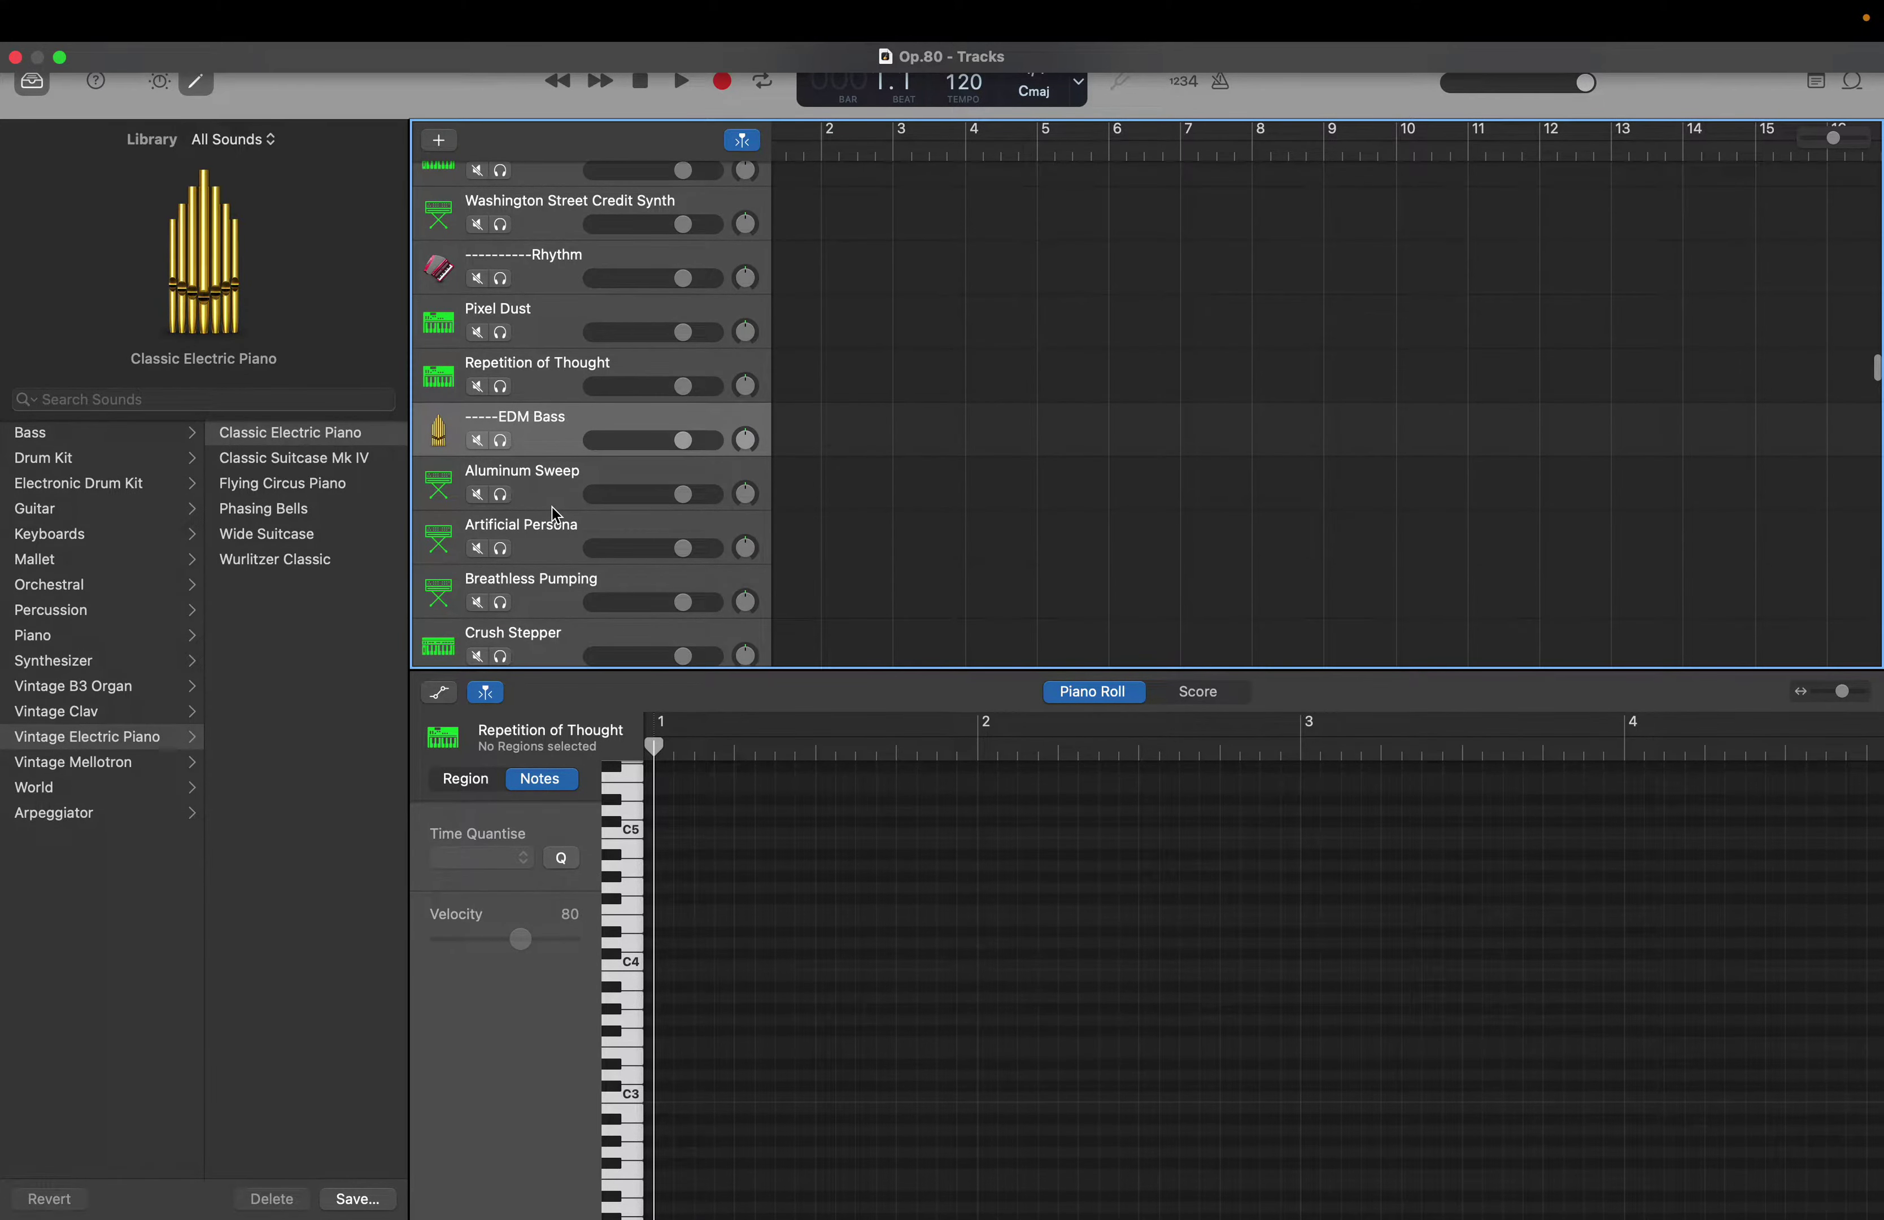
{"action": "left_click", "coordinate": [553, 508]}
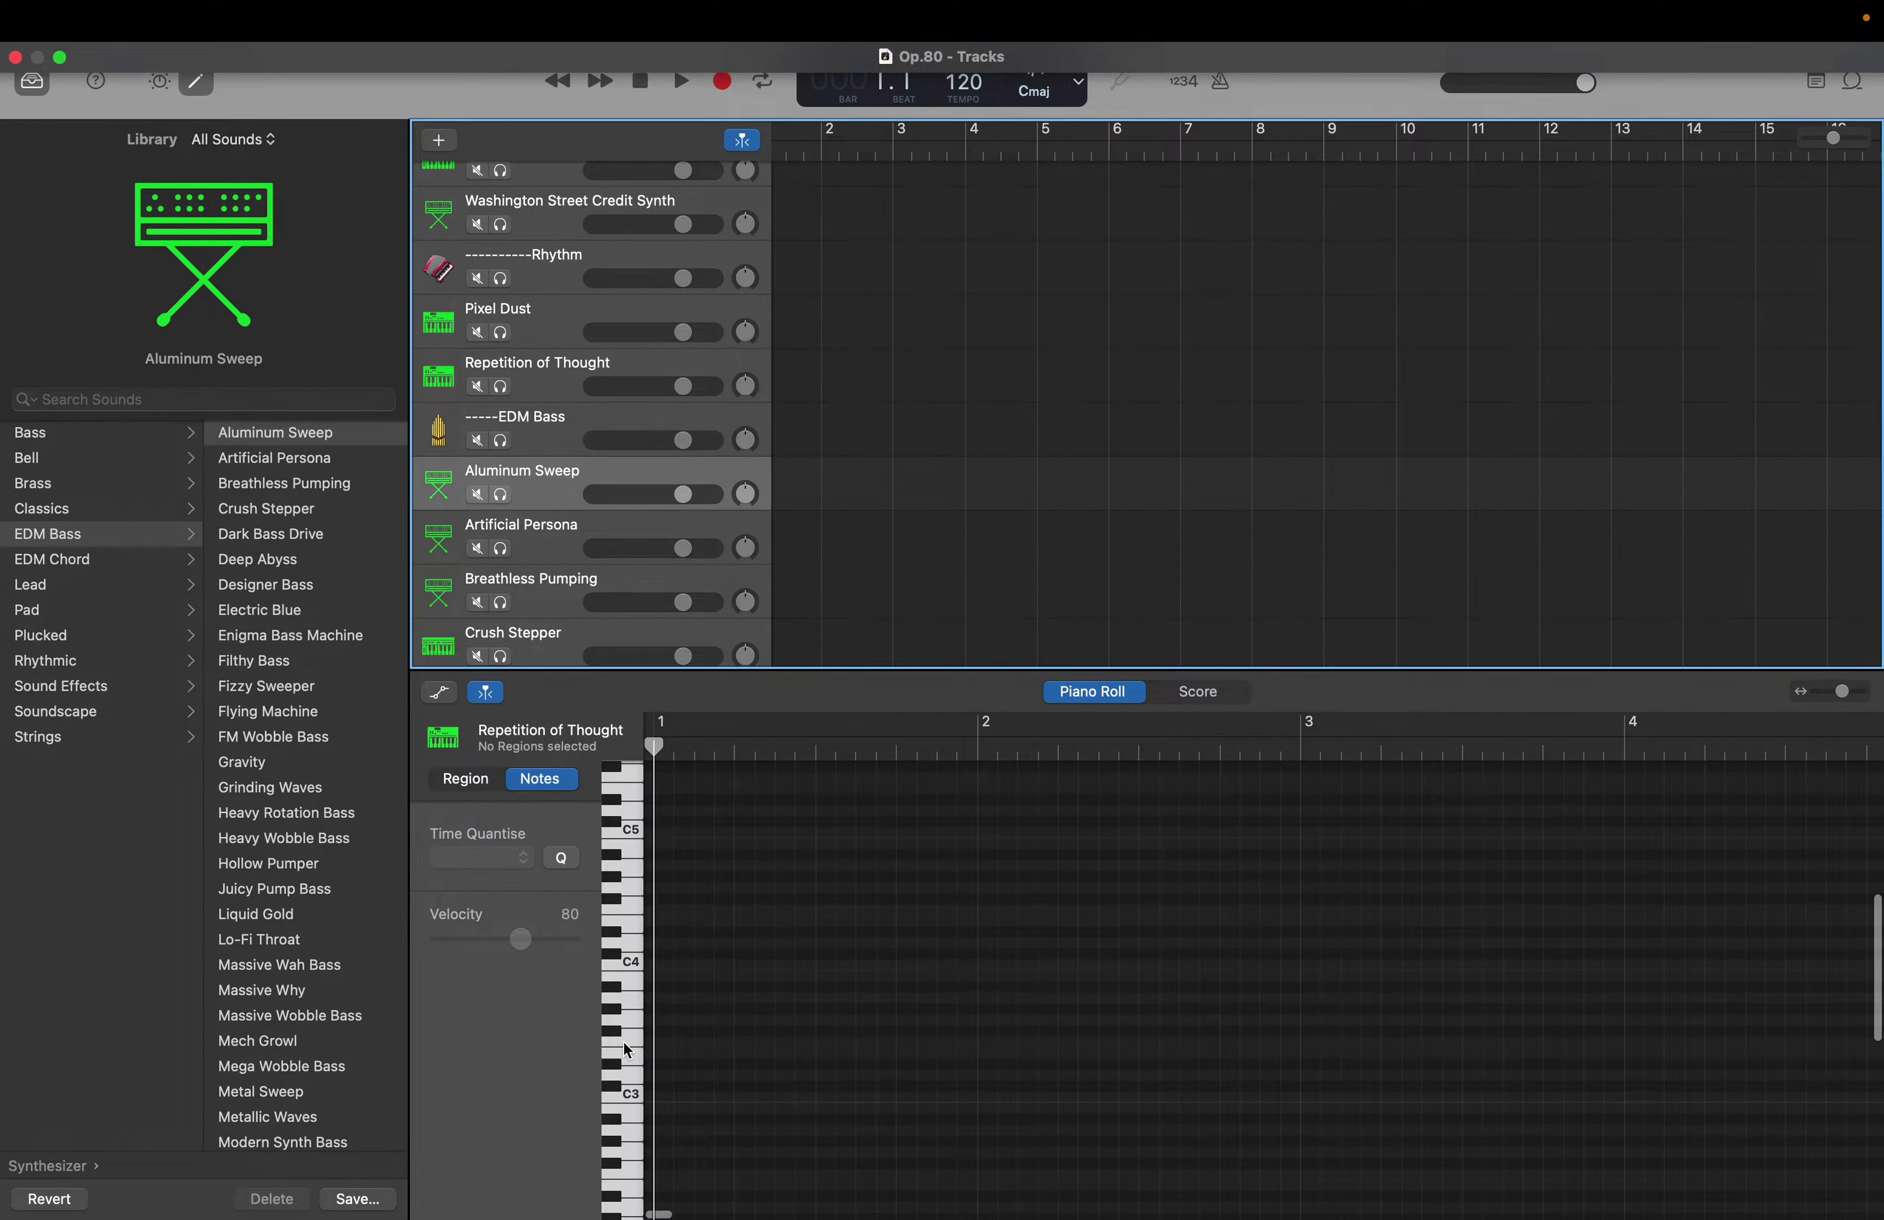
{"action": "scroll", "coordinate": [623, 1040], "scroll_direction": "down", "scroll_amount": 5}
{"action": "left_click", "coordinate": [632, 1027]}
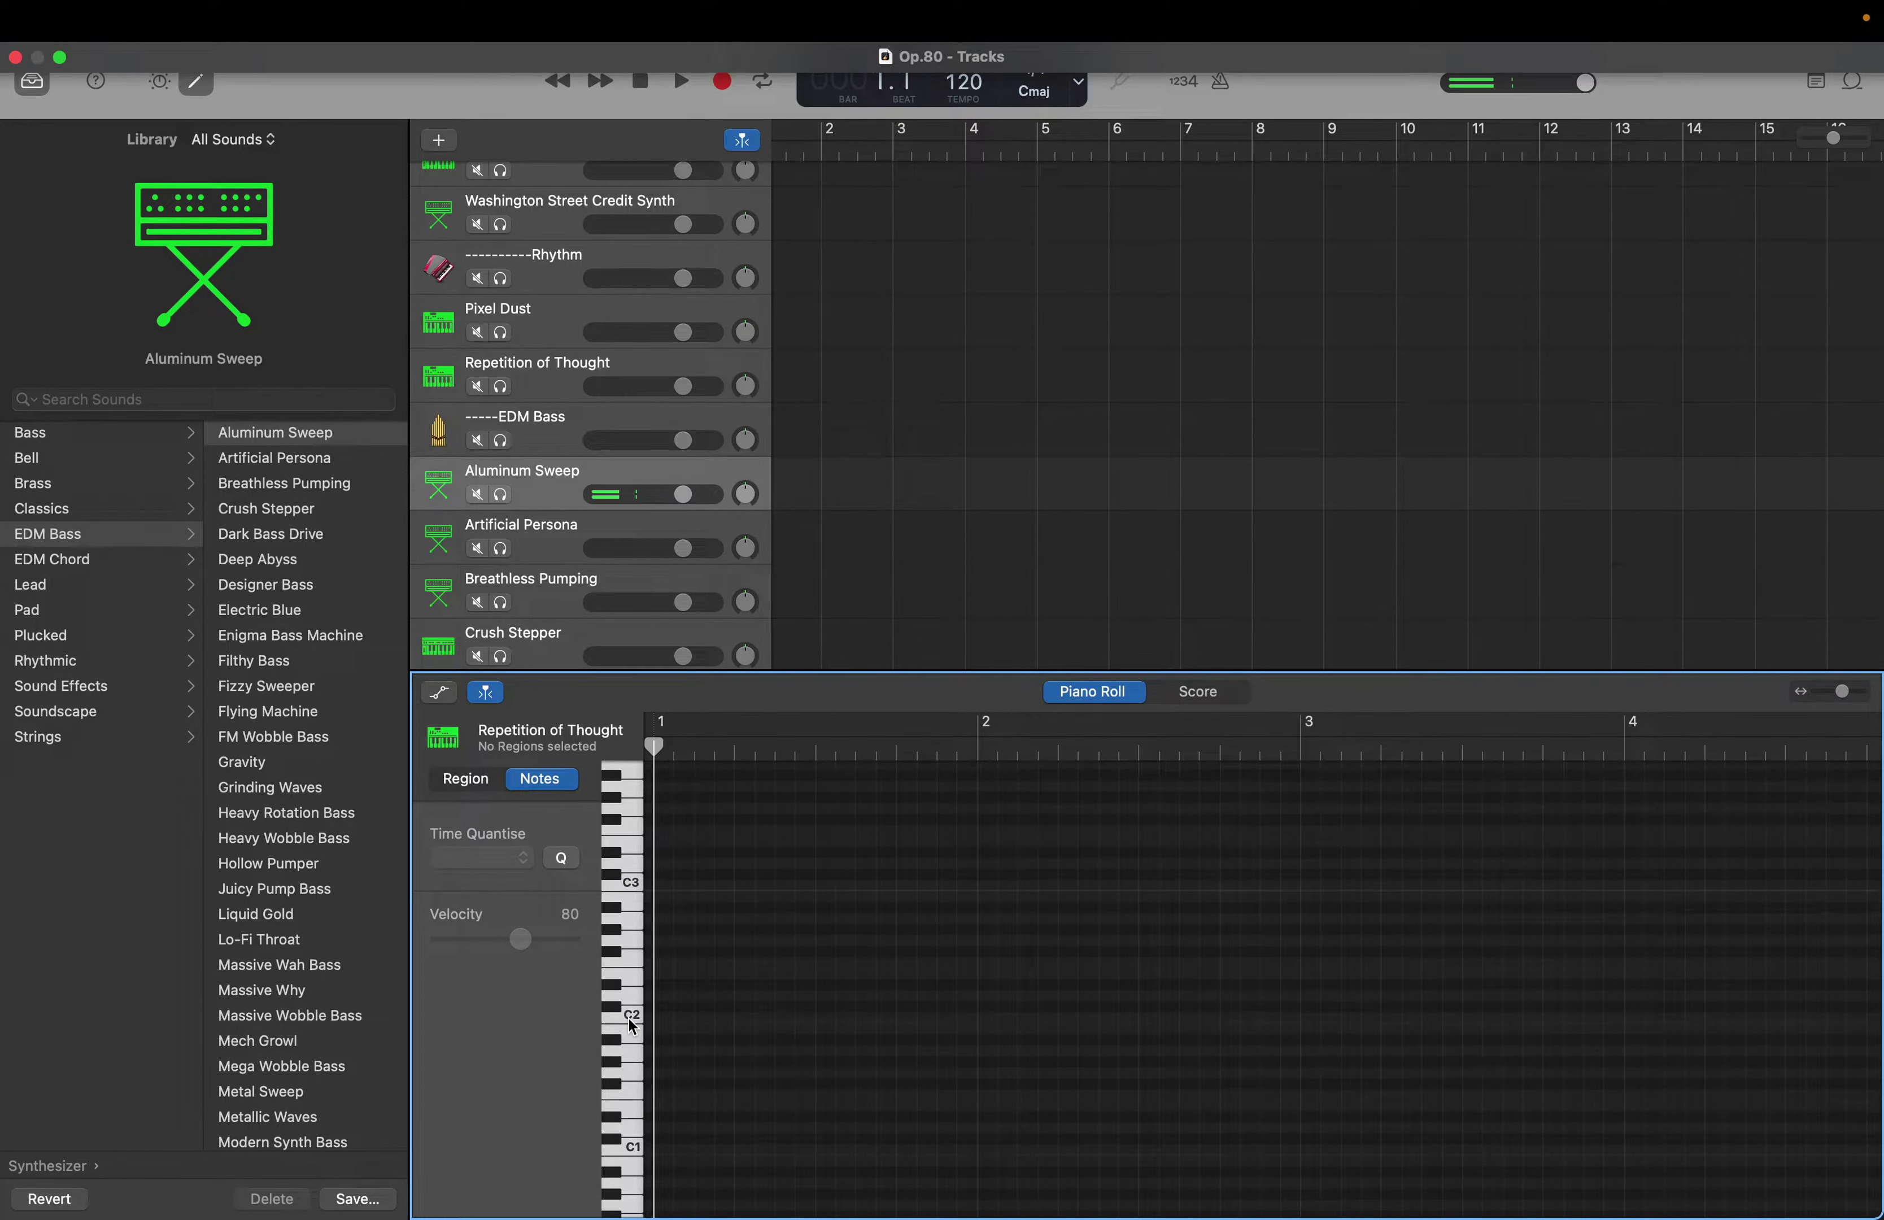
{"action": "key", "text": "XF86AudioRaiseVolume"}
{"action": "left_click", "coordinate": [631, 1027]}
Duplicate the -----EDM Bass divider track with its settings and give the copy the red accordion icon
{"action": "right_click", "coordinate": [539, 435]}
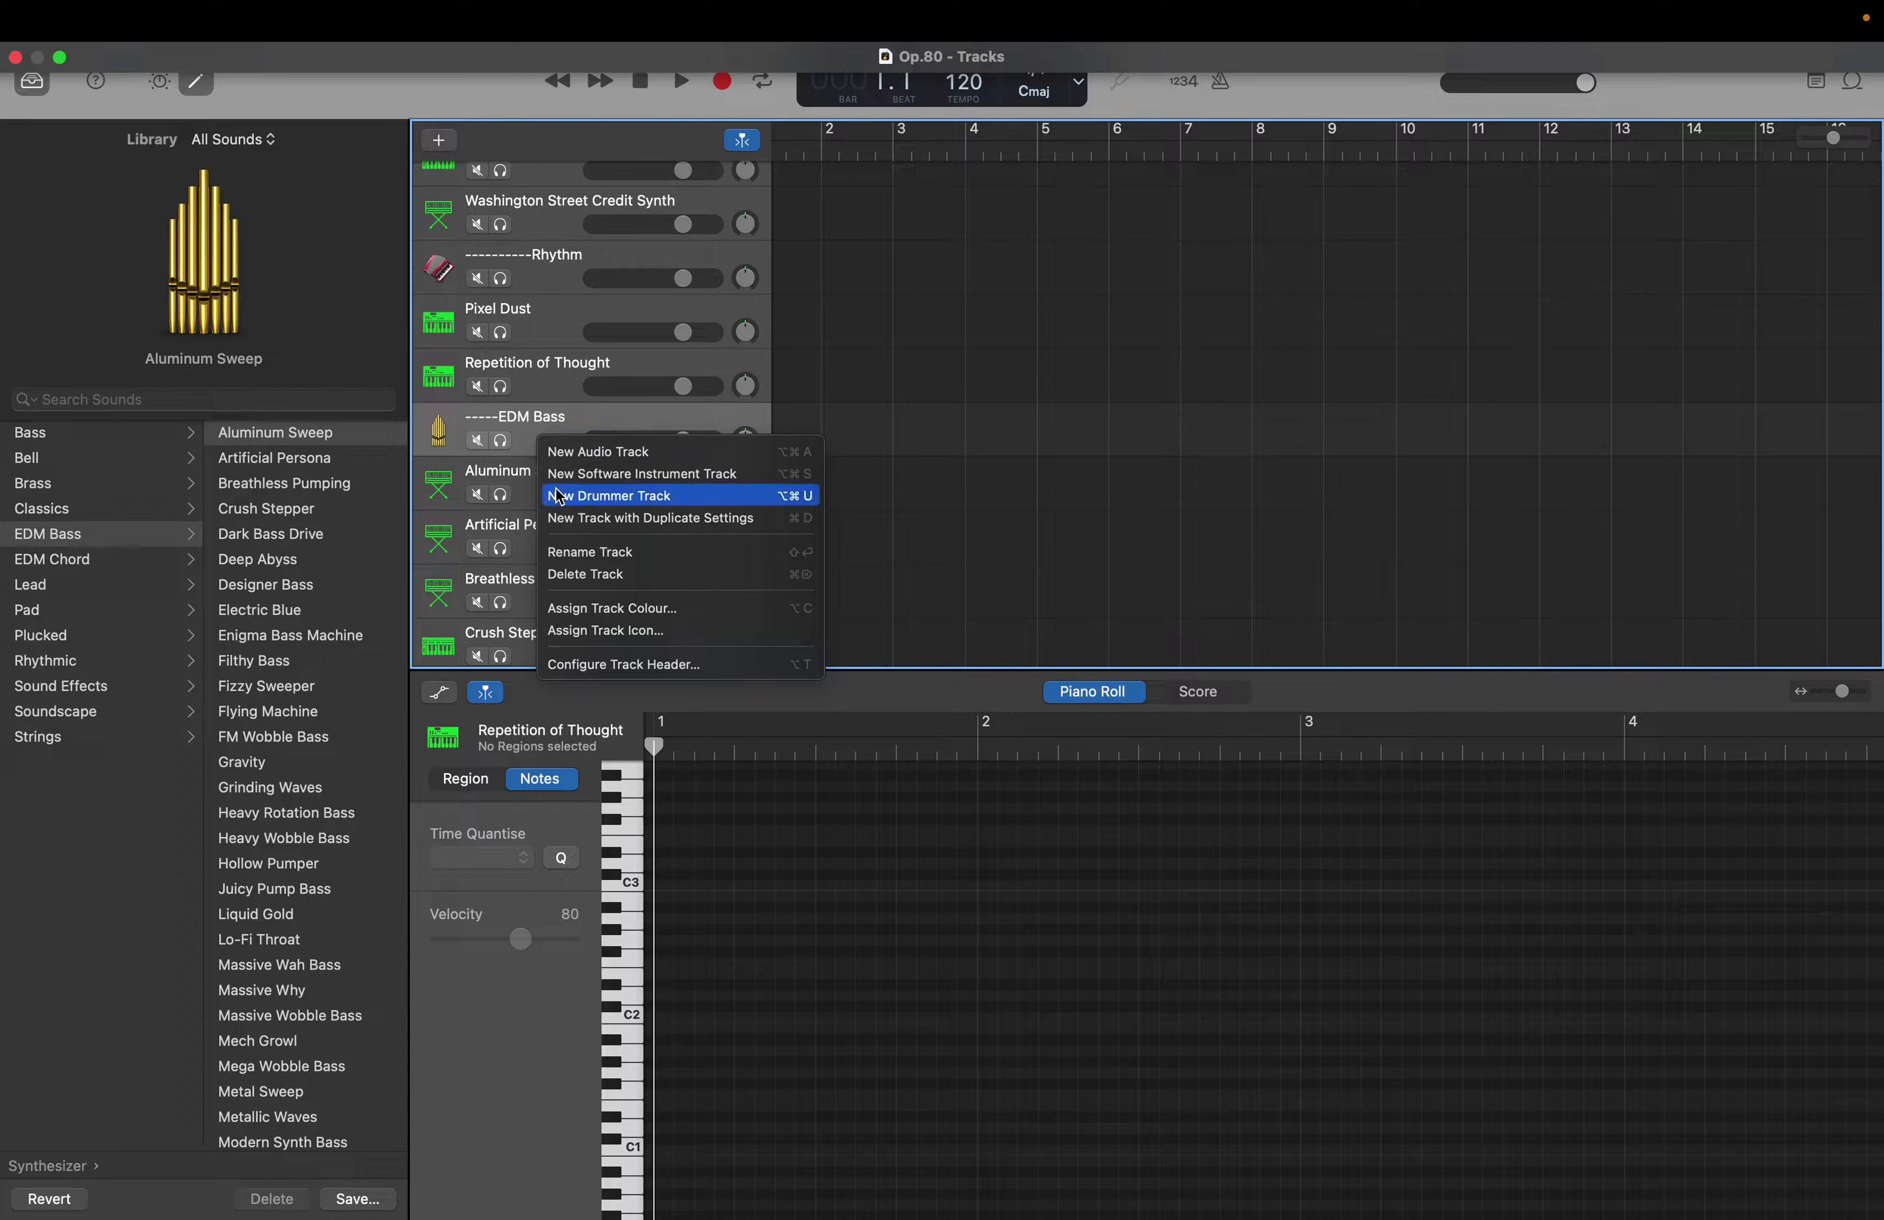
{"action": "left_click", "coordinate": [566, 524]}
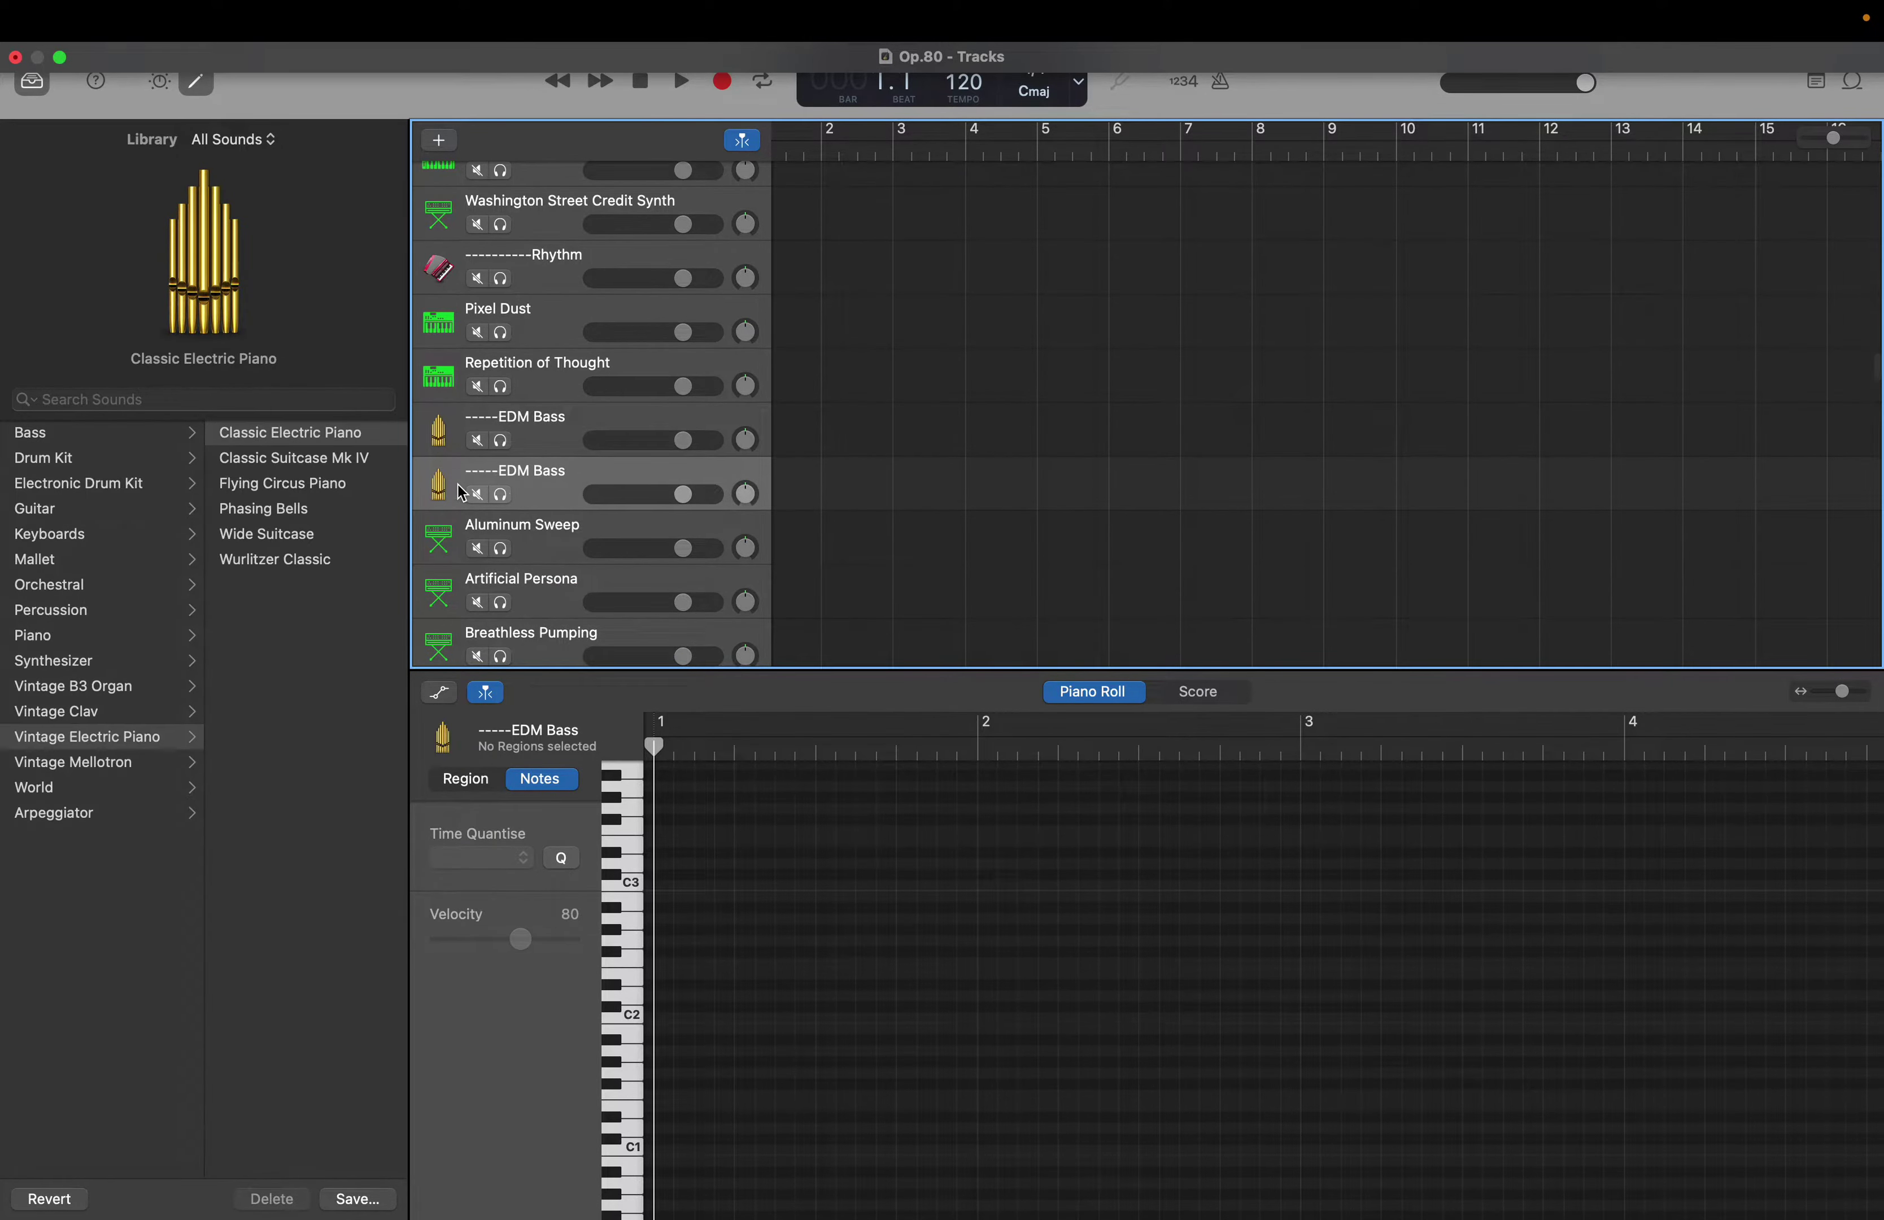
{"action": "left_click", "coordinate": [444, 486]}
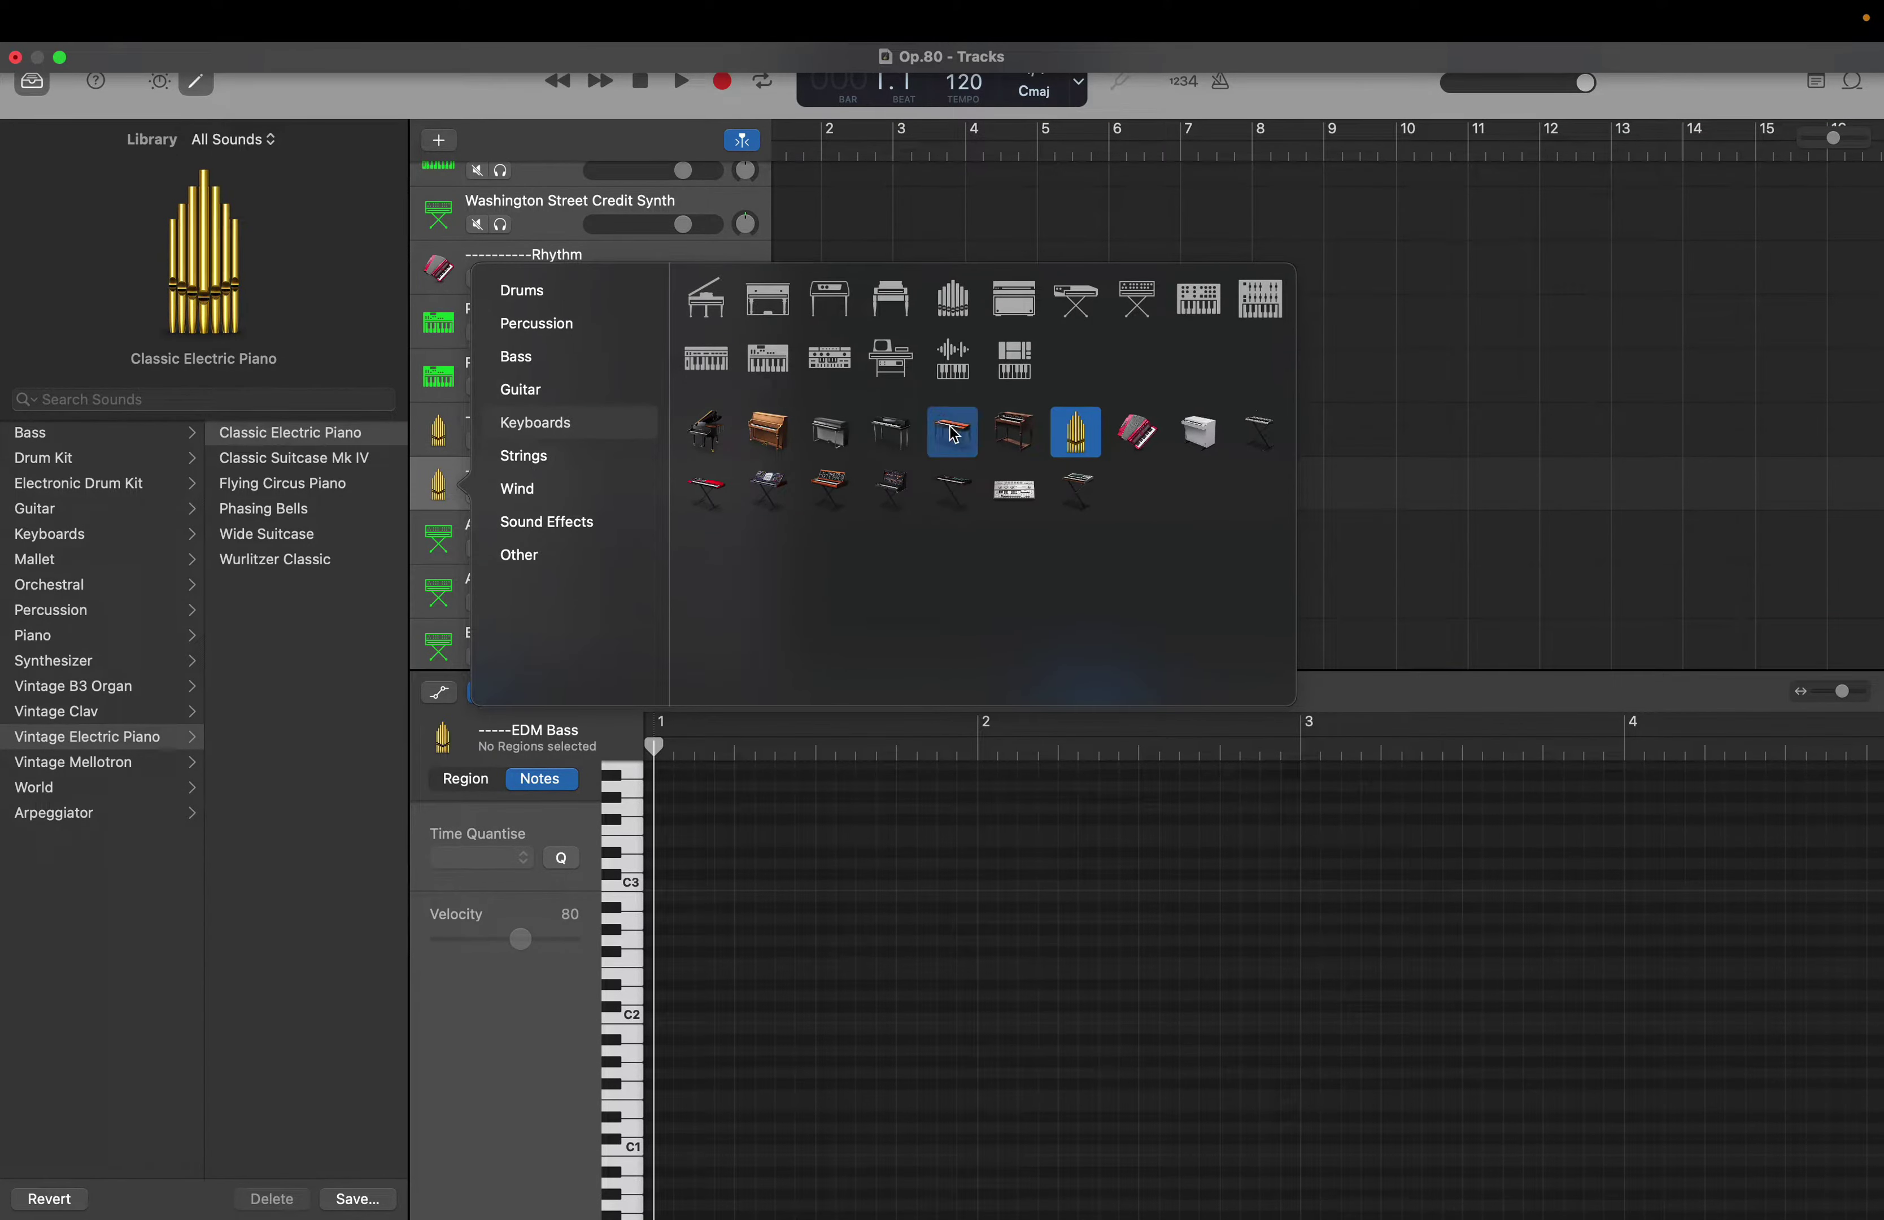
{"action": "left_click", "coordinate": [1134, 435]}
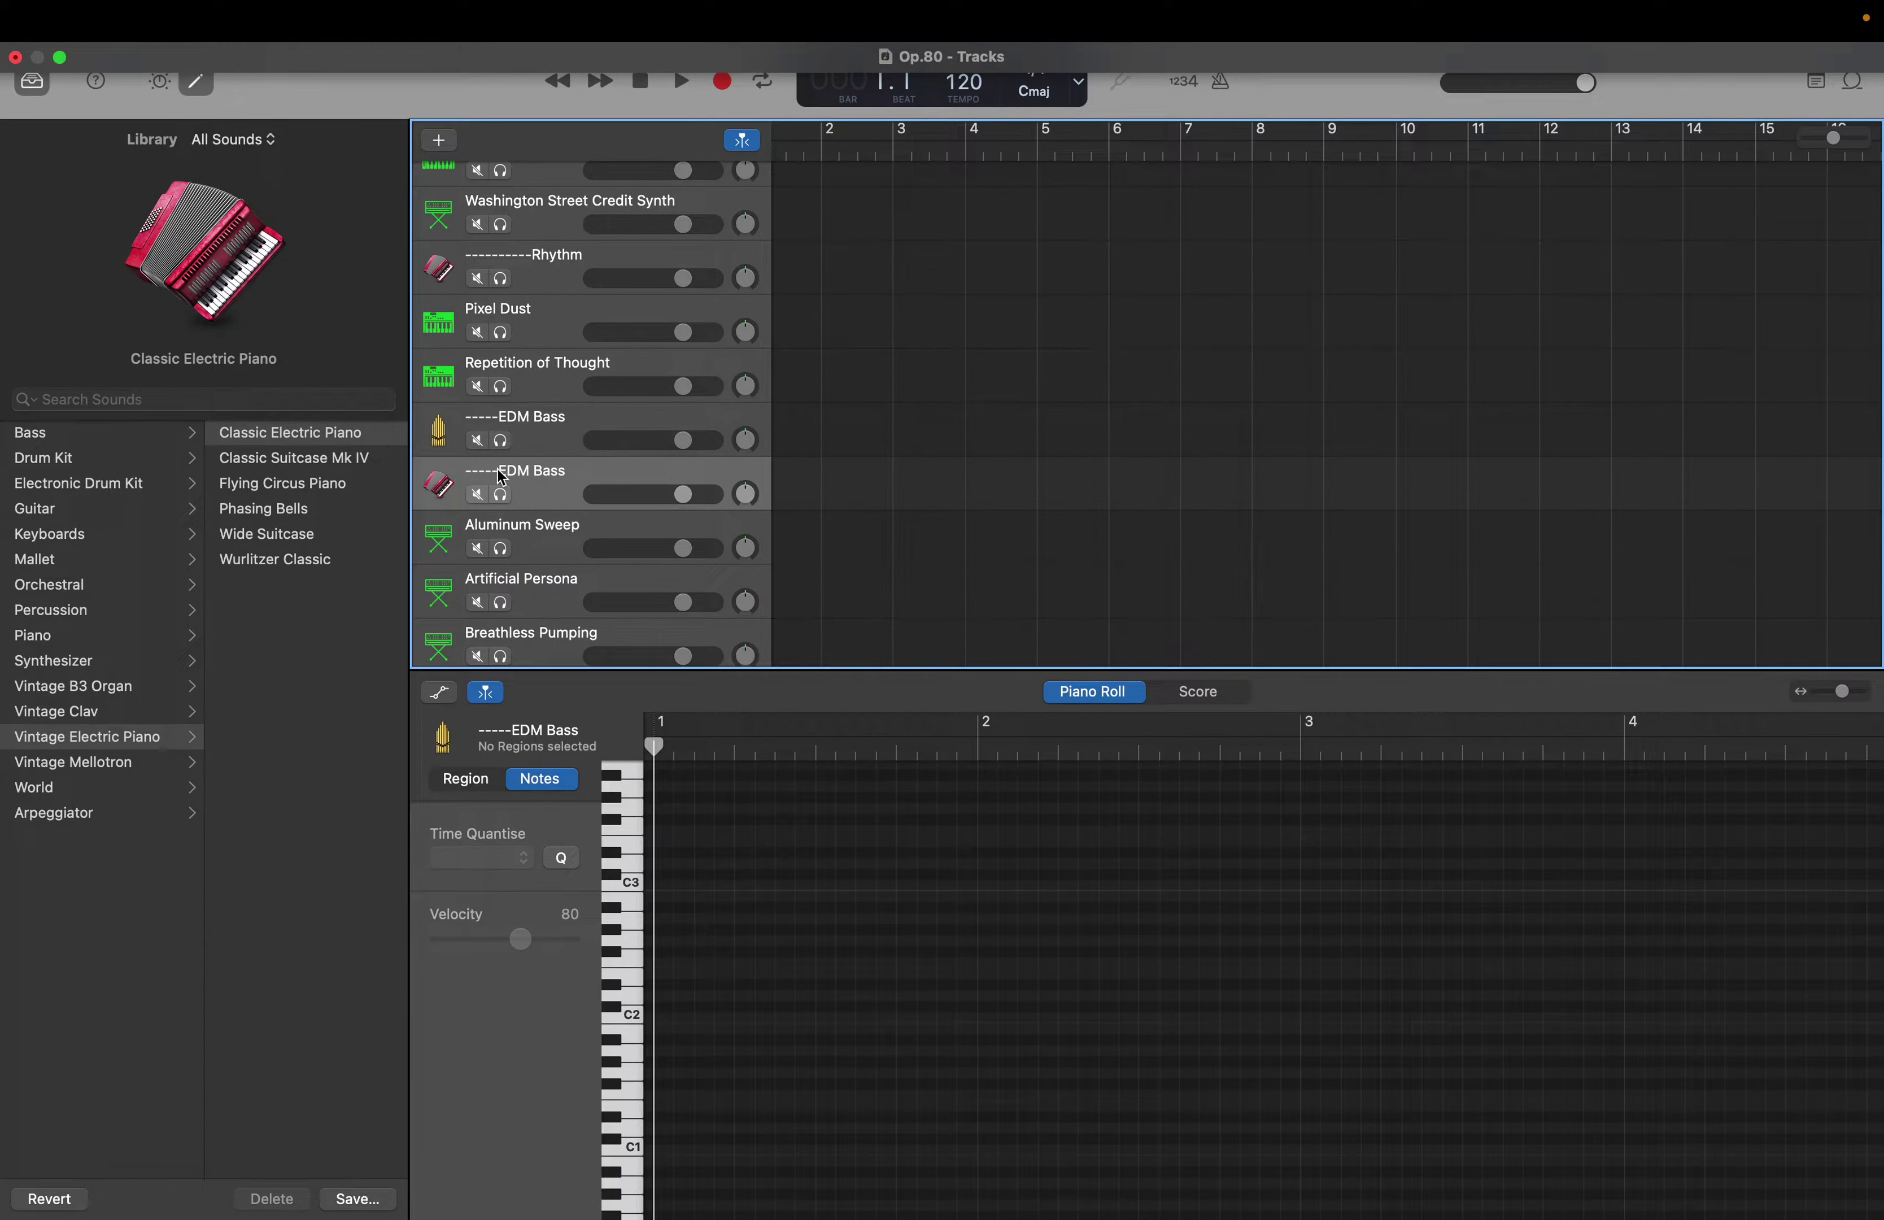
Rename the duplicated divider track as "----------Attack"
{"action": "double_click", "coordinate": [536, 476]}
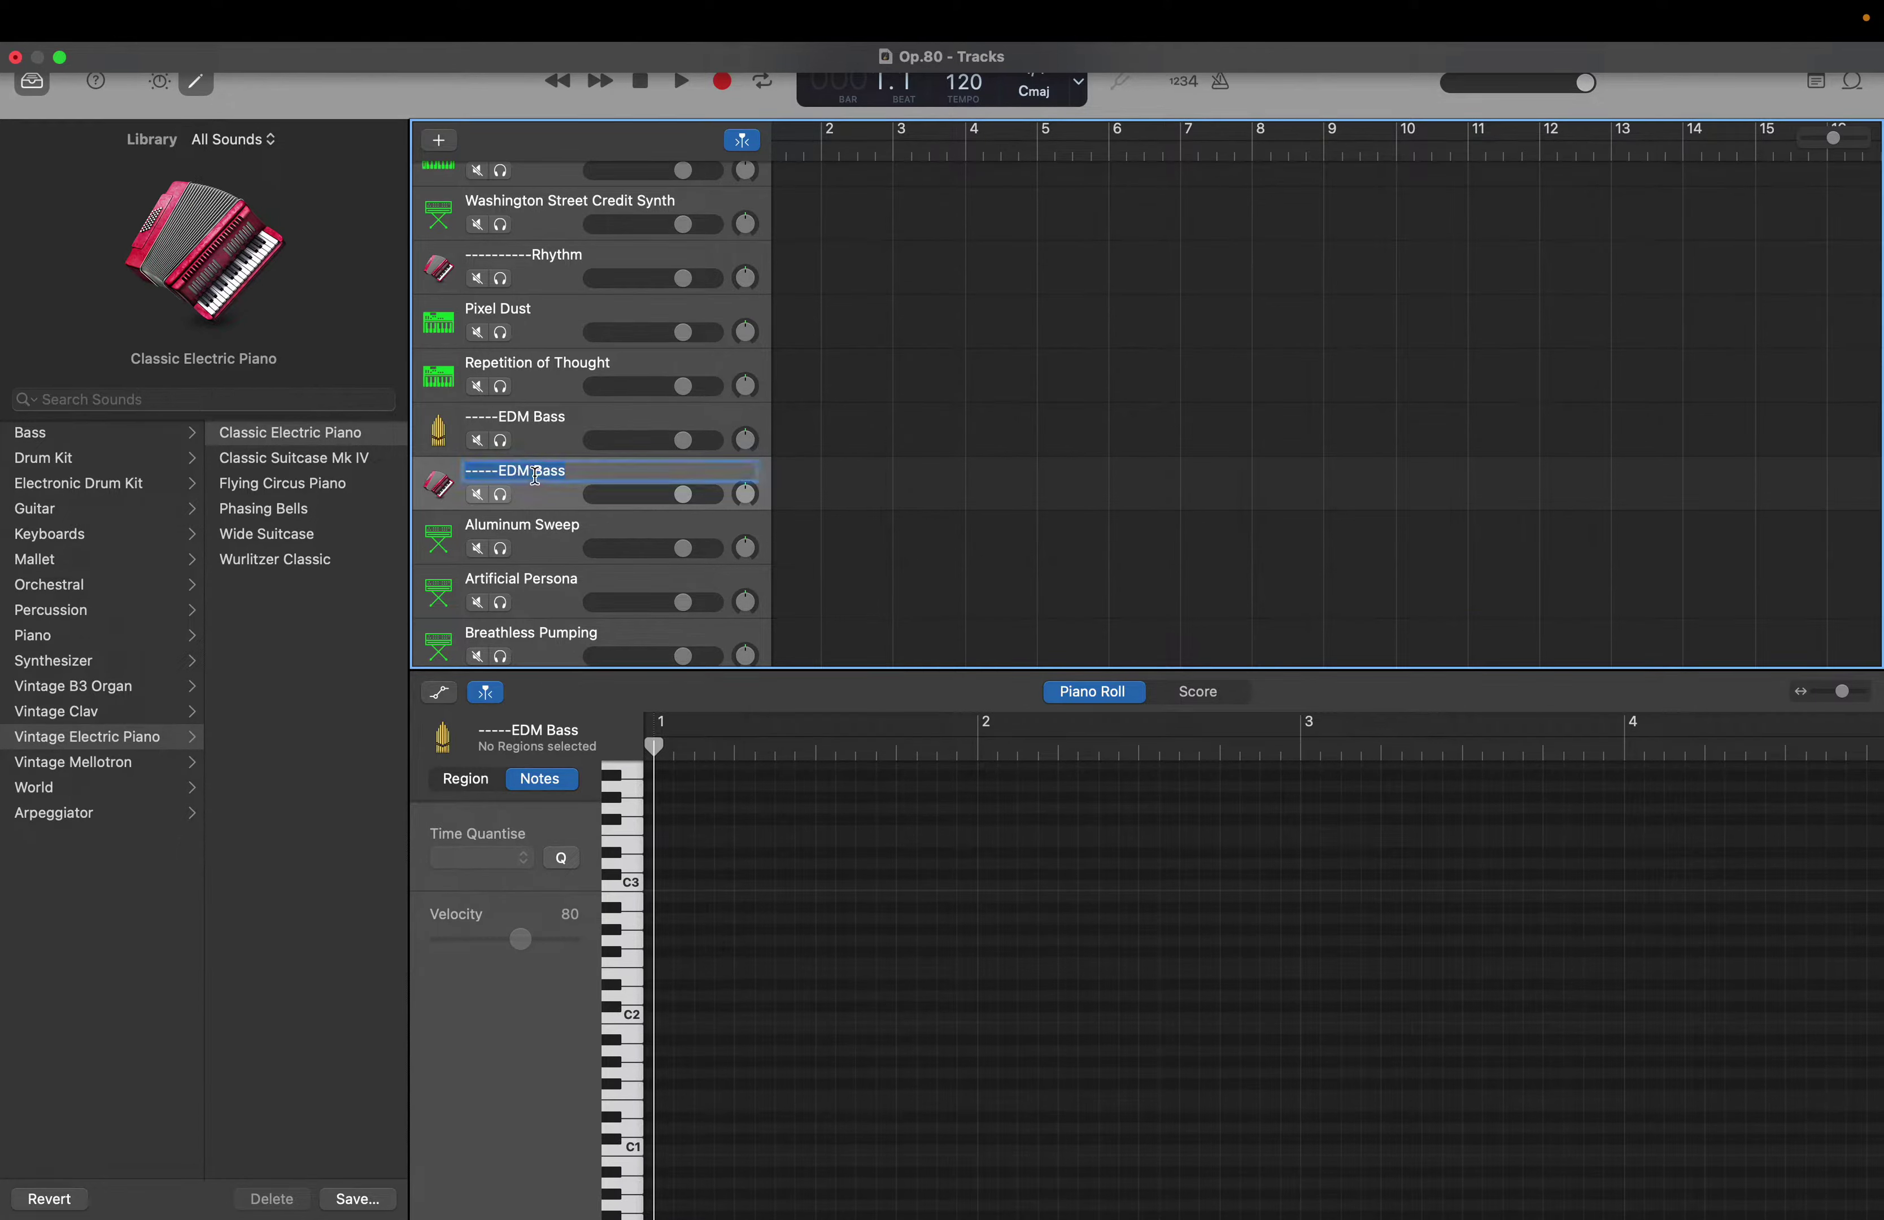
{"action": "key", "text": "Right"}
{"action": "key", "text": "BackSpace"}
{"action": "key", "text": "BackSpace"}
{"action": "key", "text": "BackSpace"}
{"action": "key", "text": "BackSpace"}
{"action": "key", "text": "BackSpace"}
{"action": "type", "text": "-----Attack"}
{"action": "key", "text": "Return"}
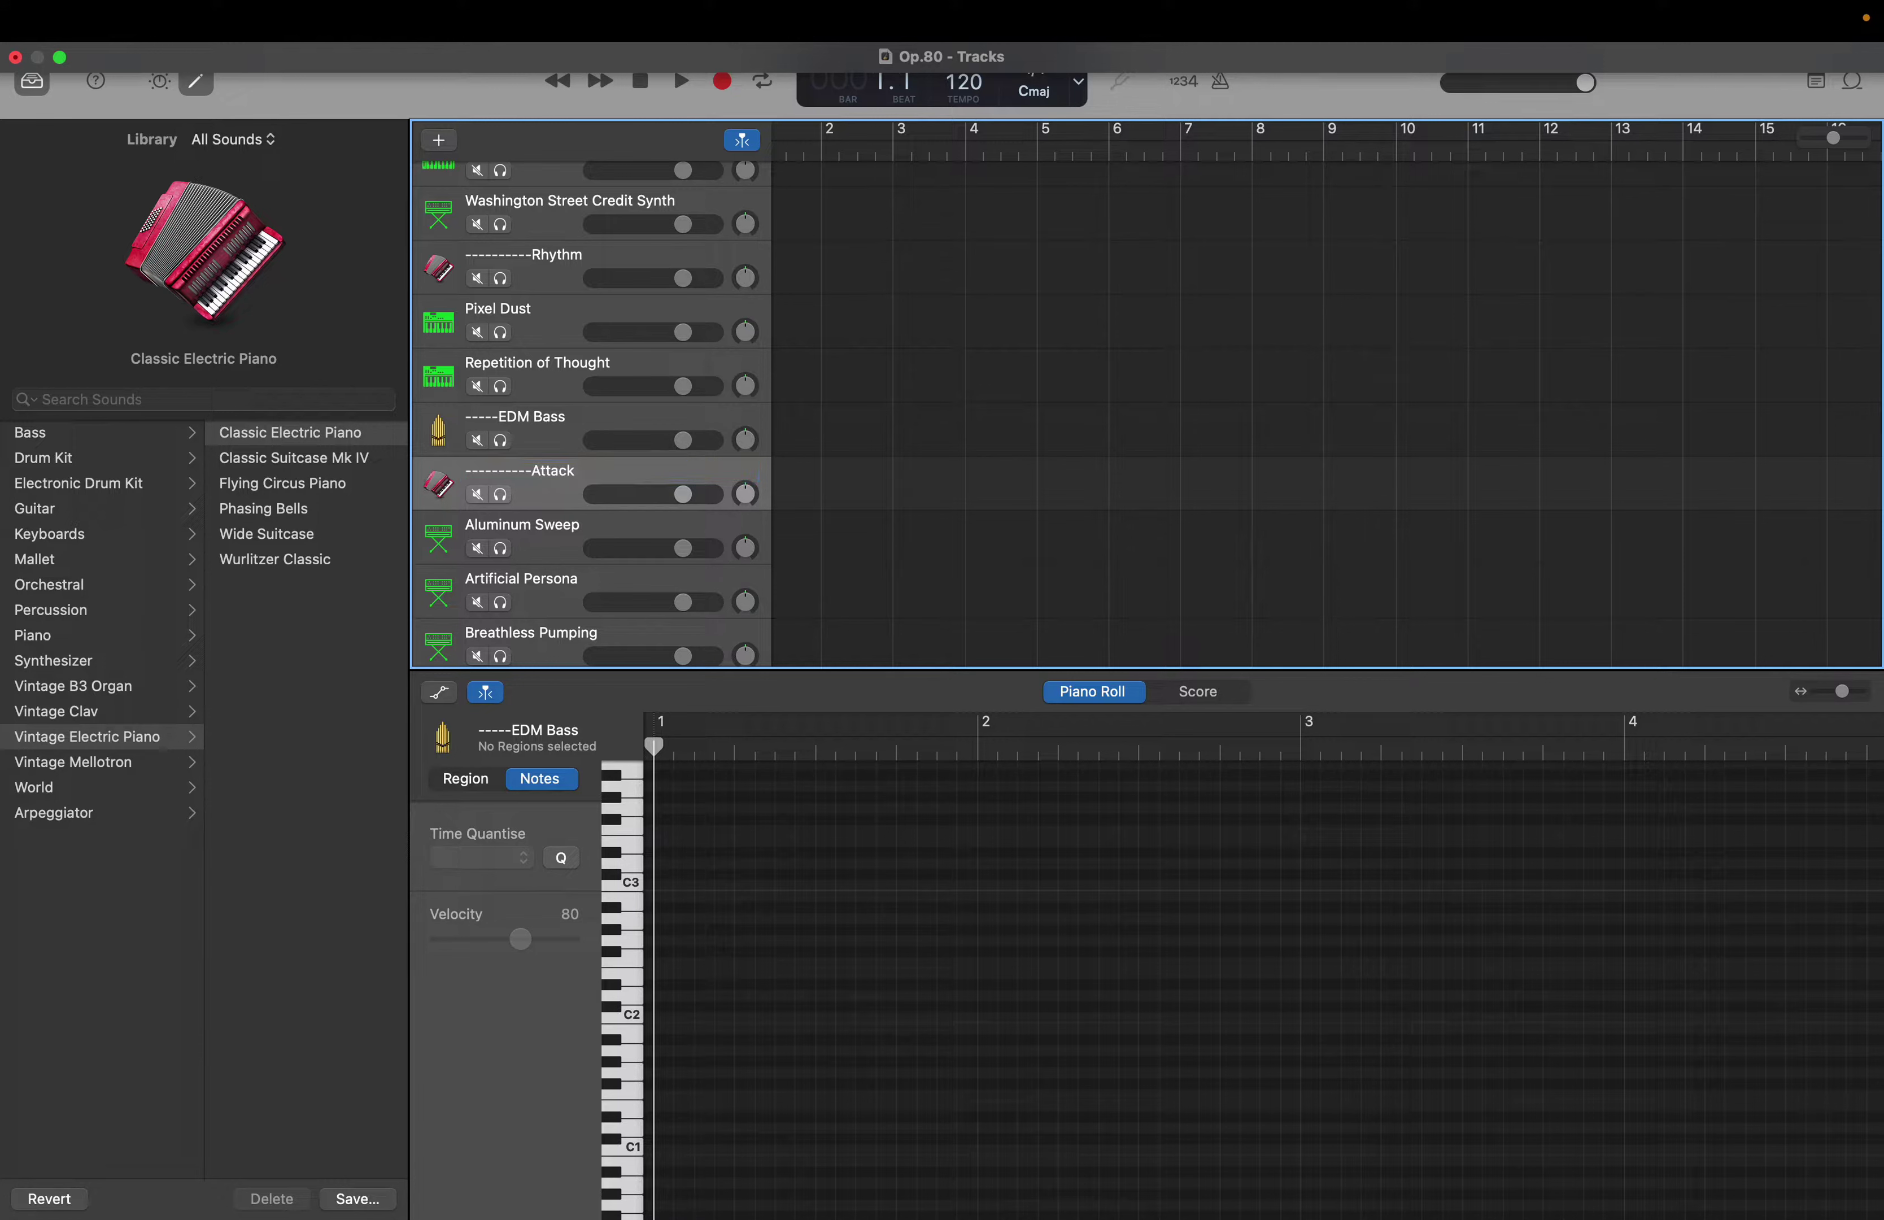
Audition the Artificial Persona track by playing C2 repeatedly
{"action": "left_click", "coordinate": [541, 596]}
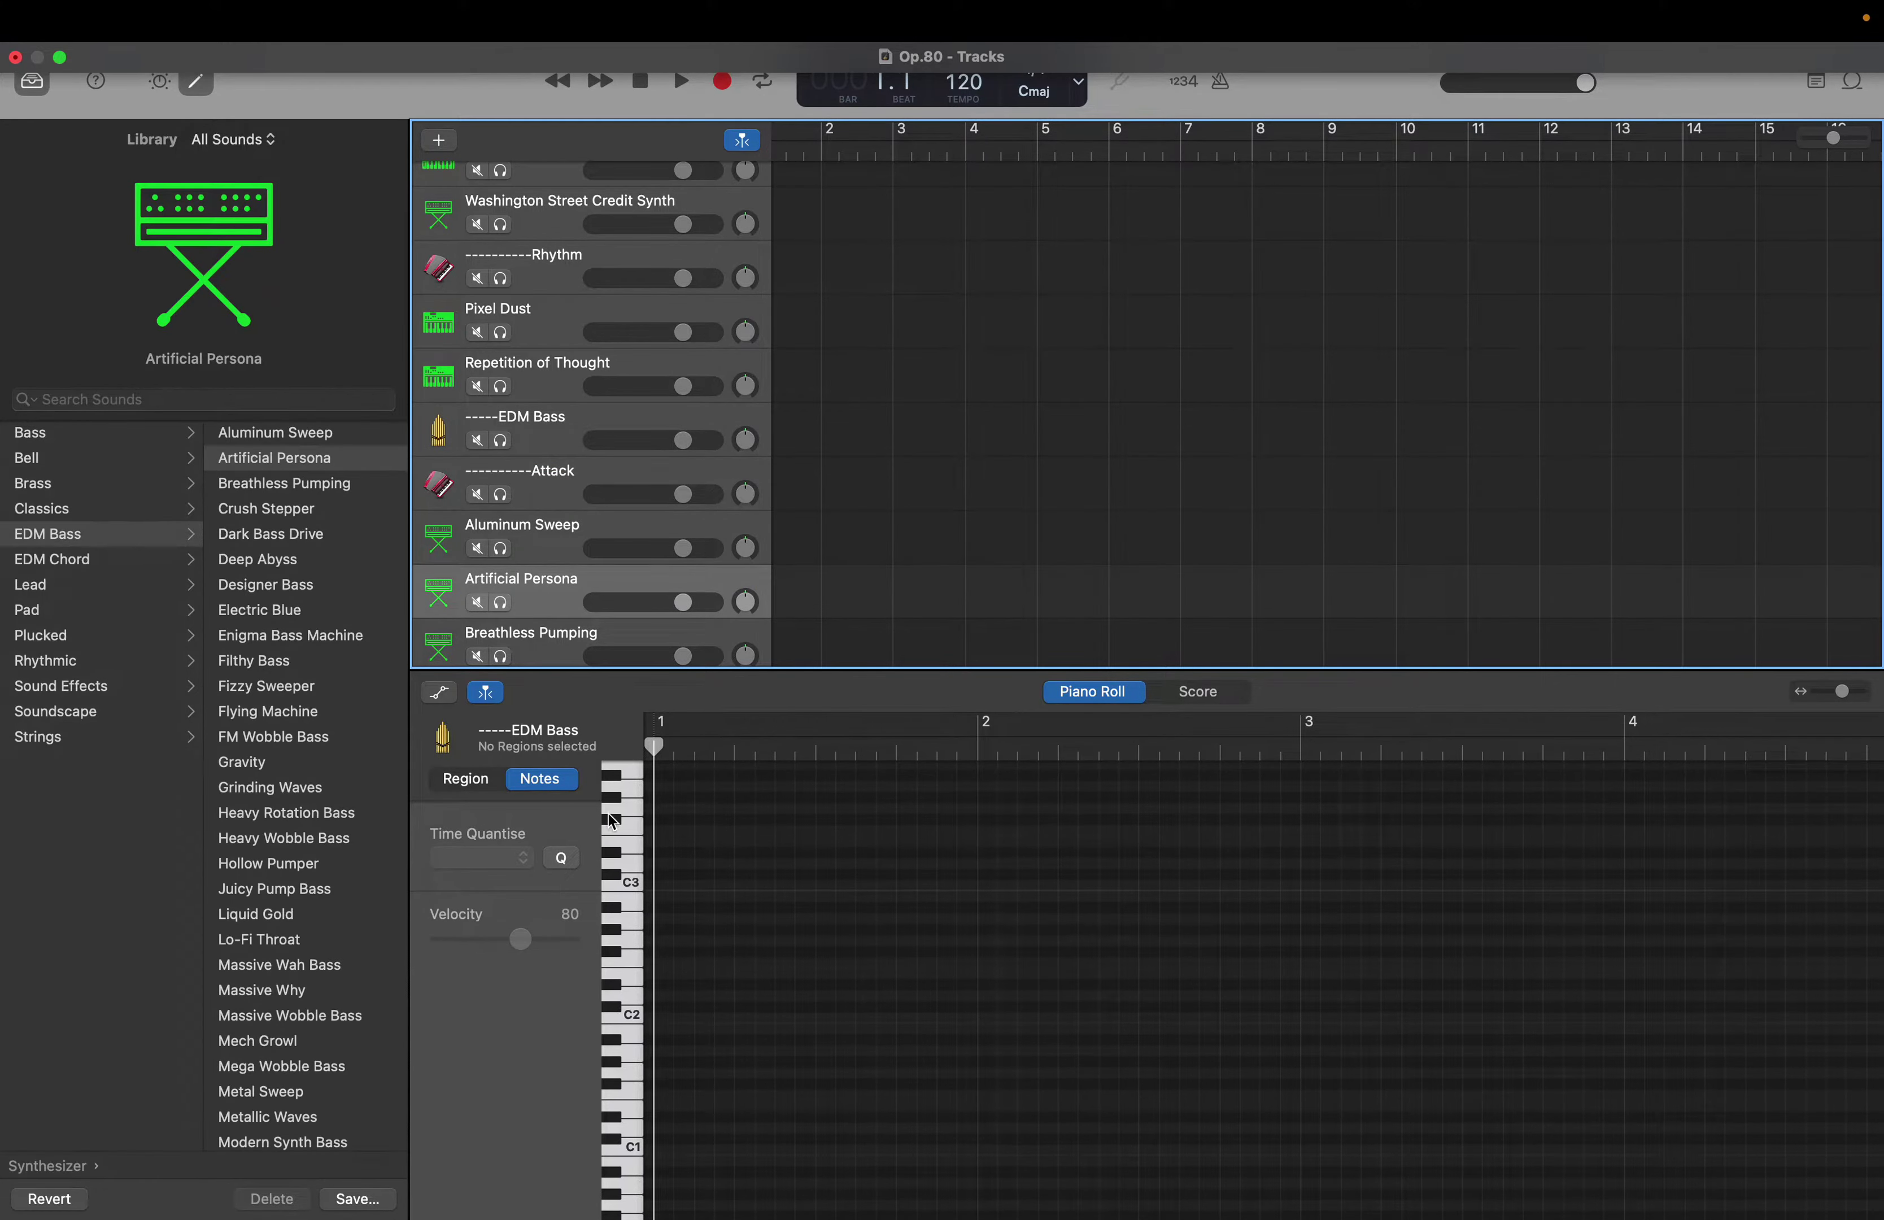
{"action": "left_click", "coordinate": [630, 1017]}
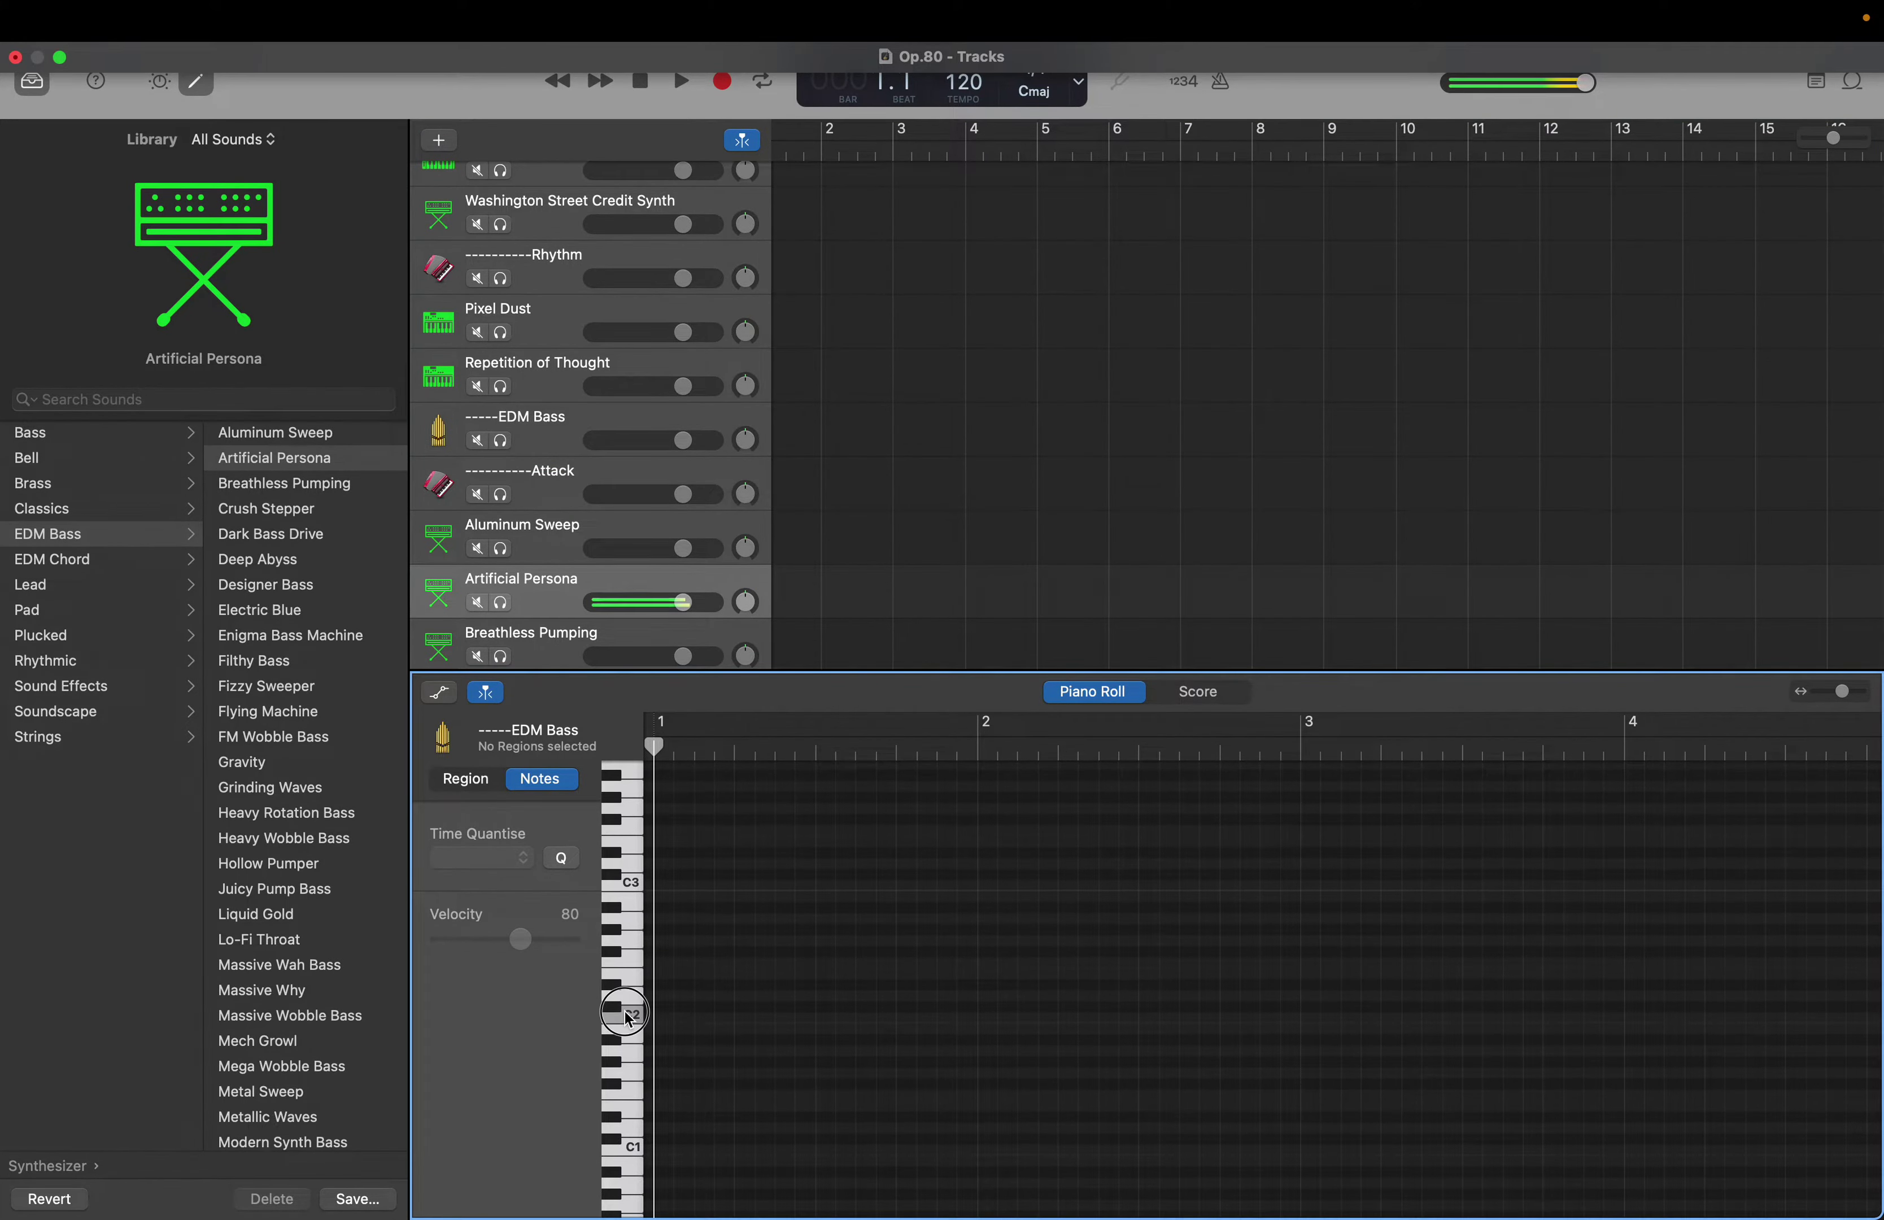
{"action": "left_click", "coordinate": [630, 1017]}
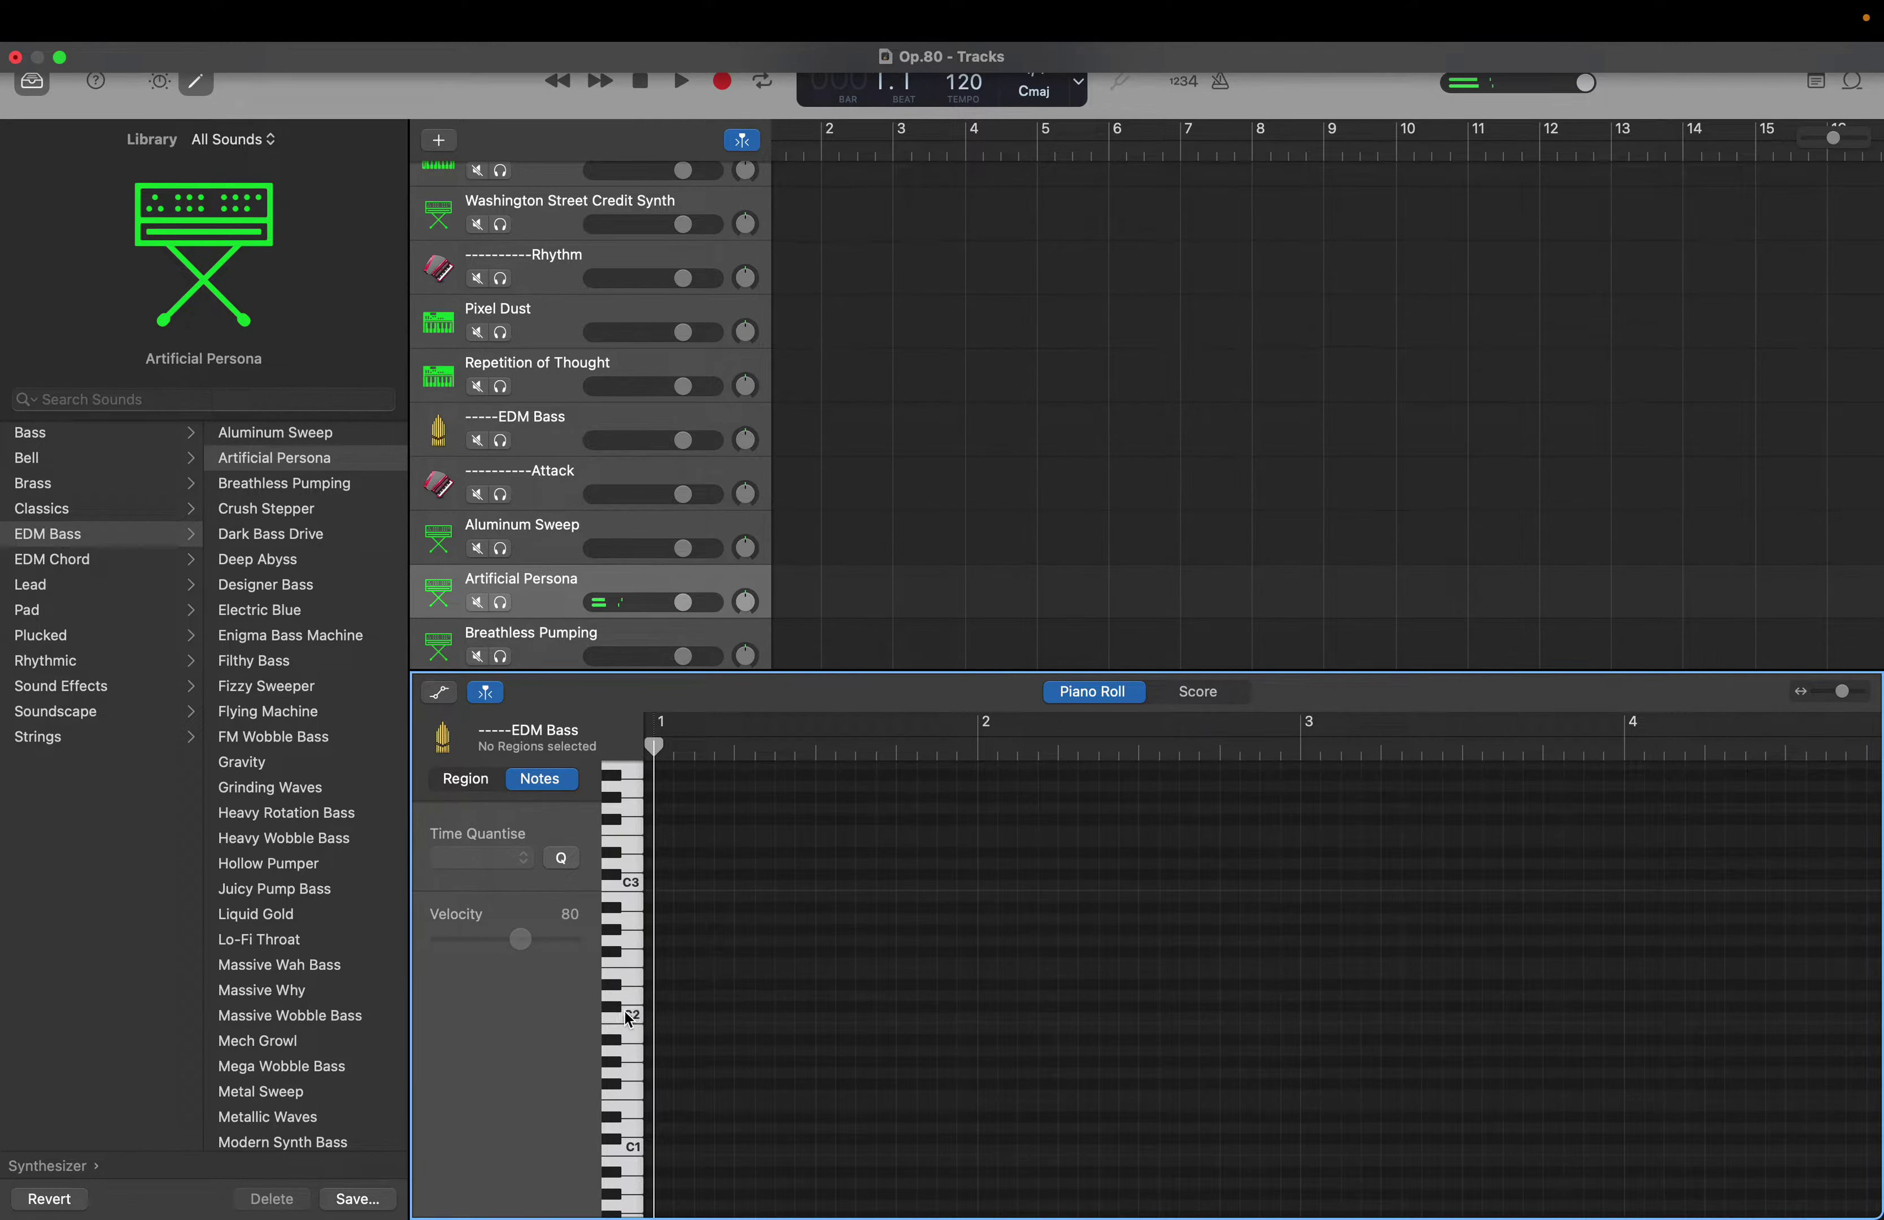
{"action": "left_click", "coordinate": [629, 1017]}
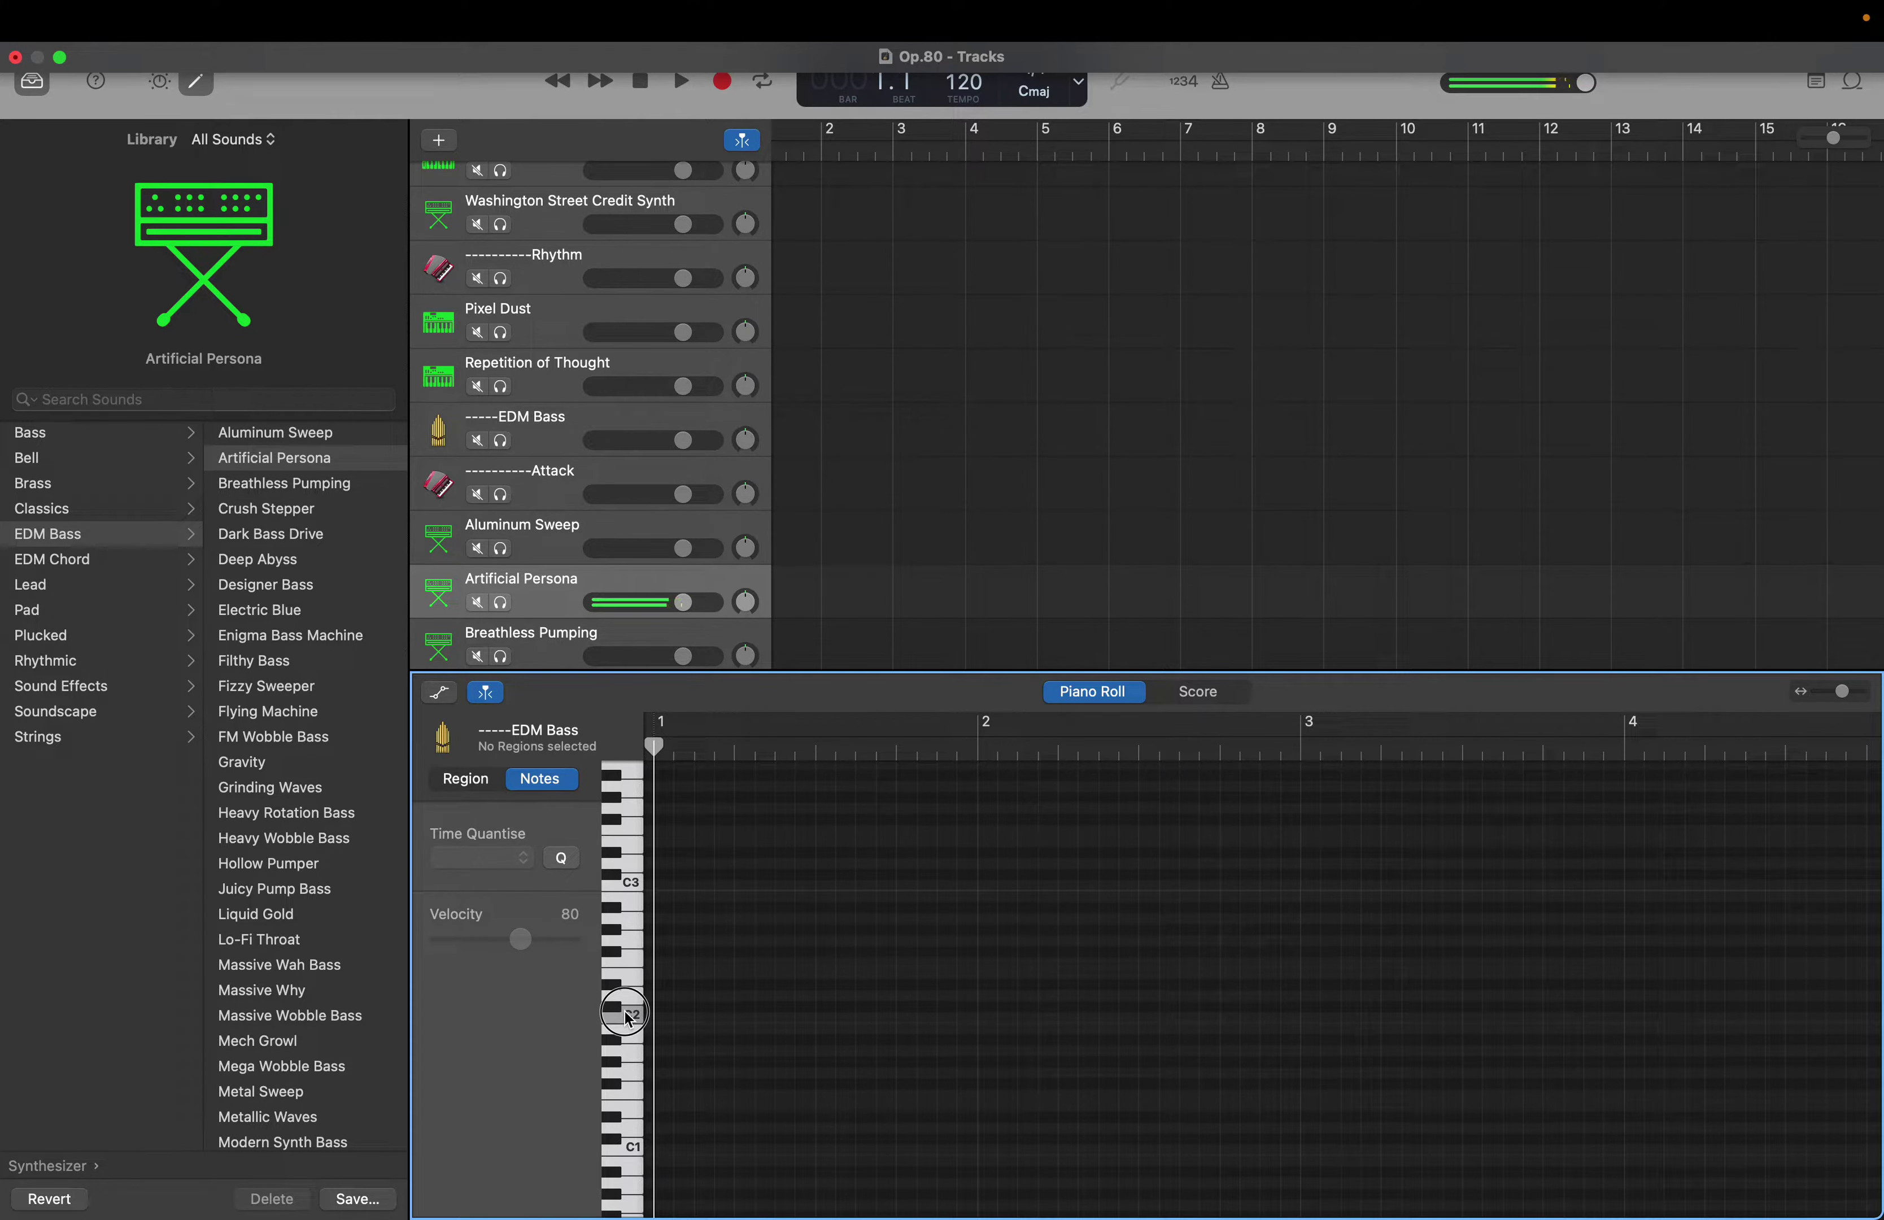
Audition the Breathless Pumping track by playing a low note around C2
{"action": "scroll", "coordinate": [502, 511], "scroll_direction": "down", "scroll_amount": 1}
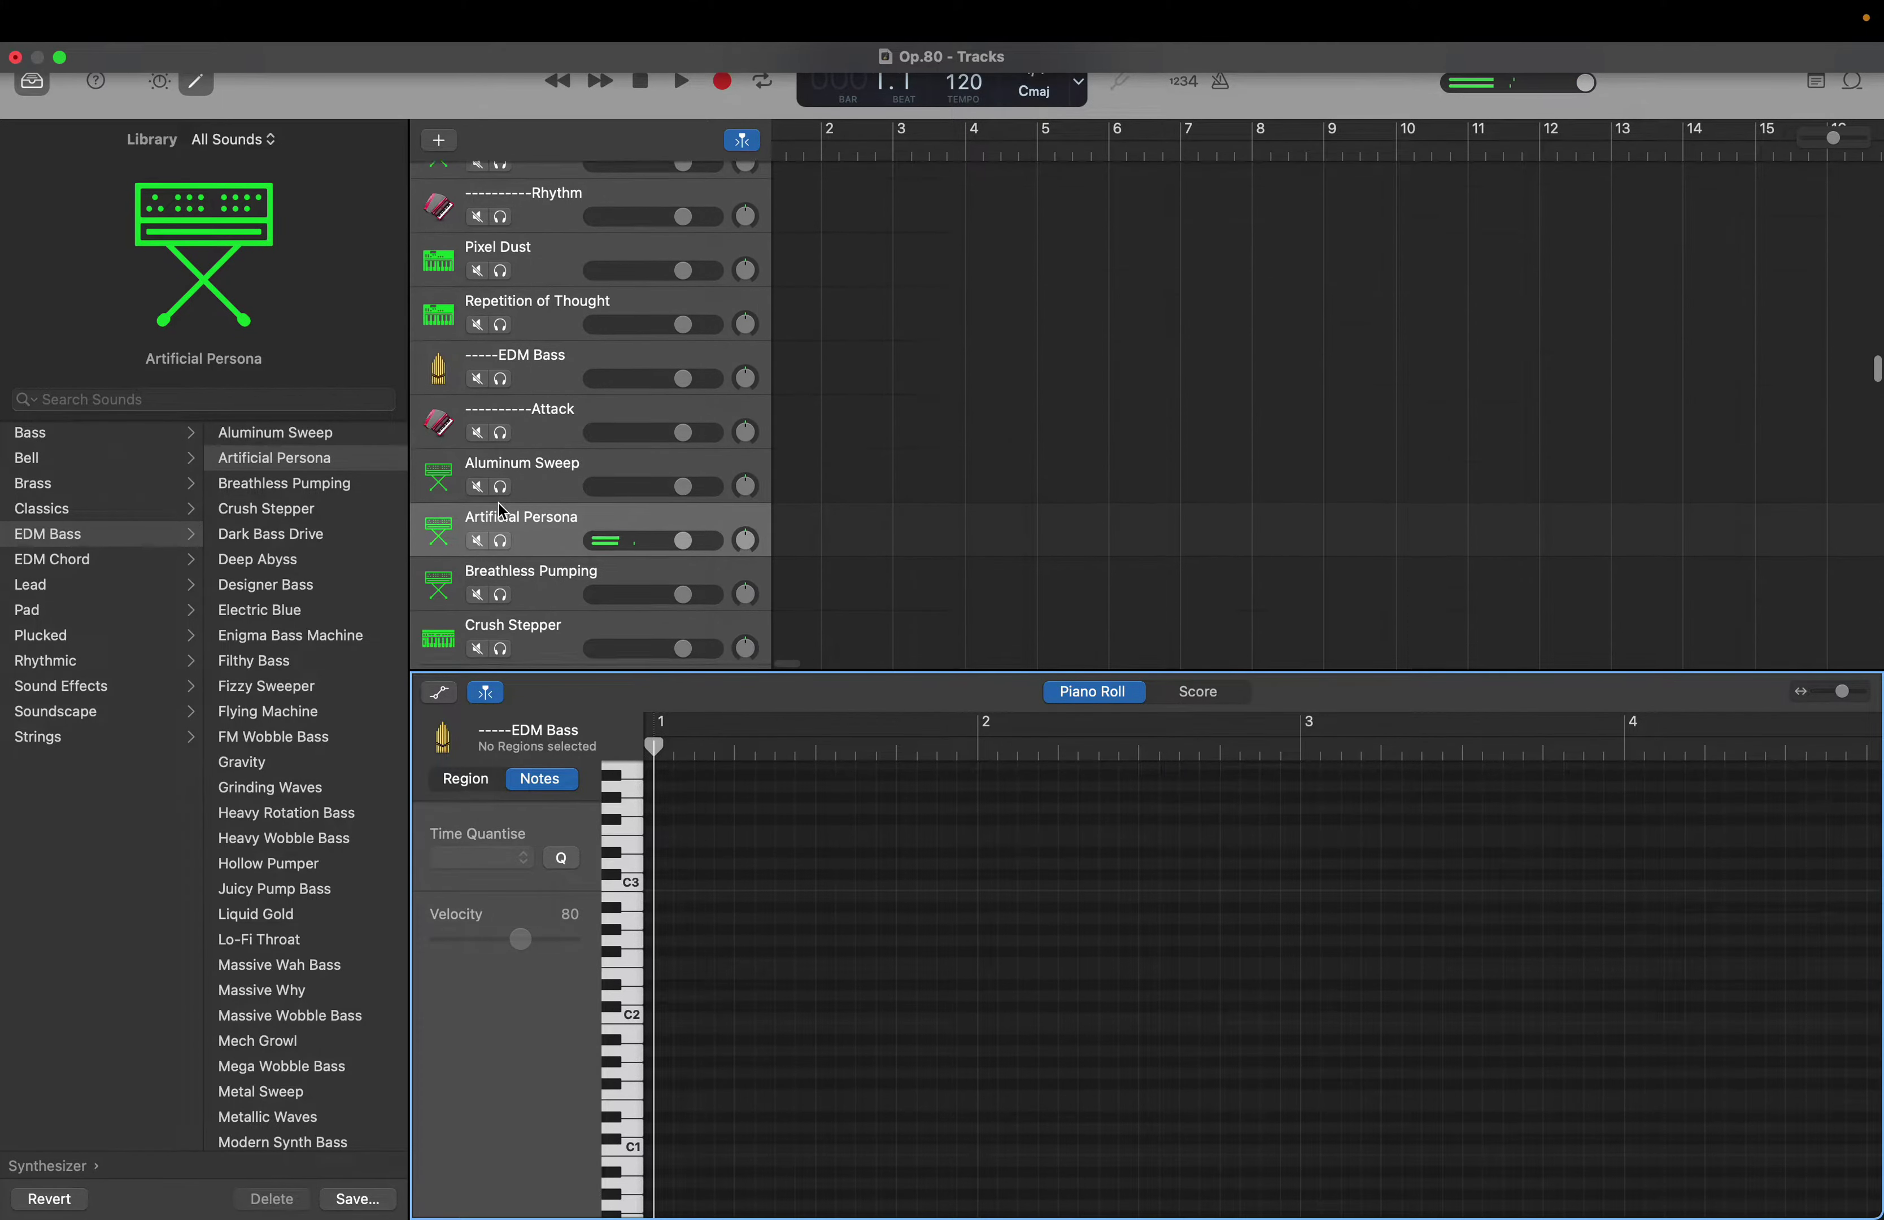
{"action": "scroll", "coordinate": [502, 511], "scroll_direction": "down", "scroll_amount": 1}
{"action": "left_click", "coordinate": [535, 559]}
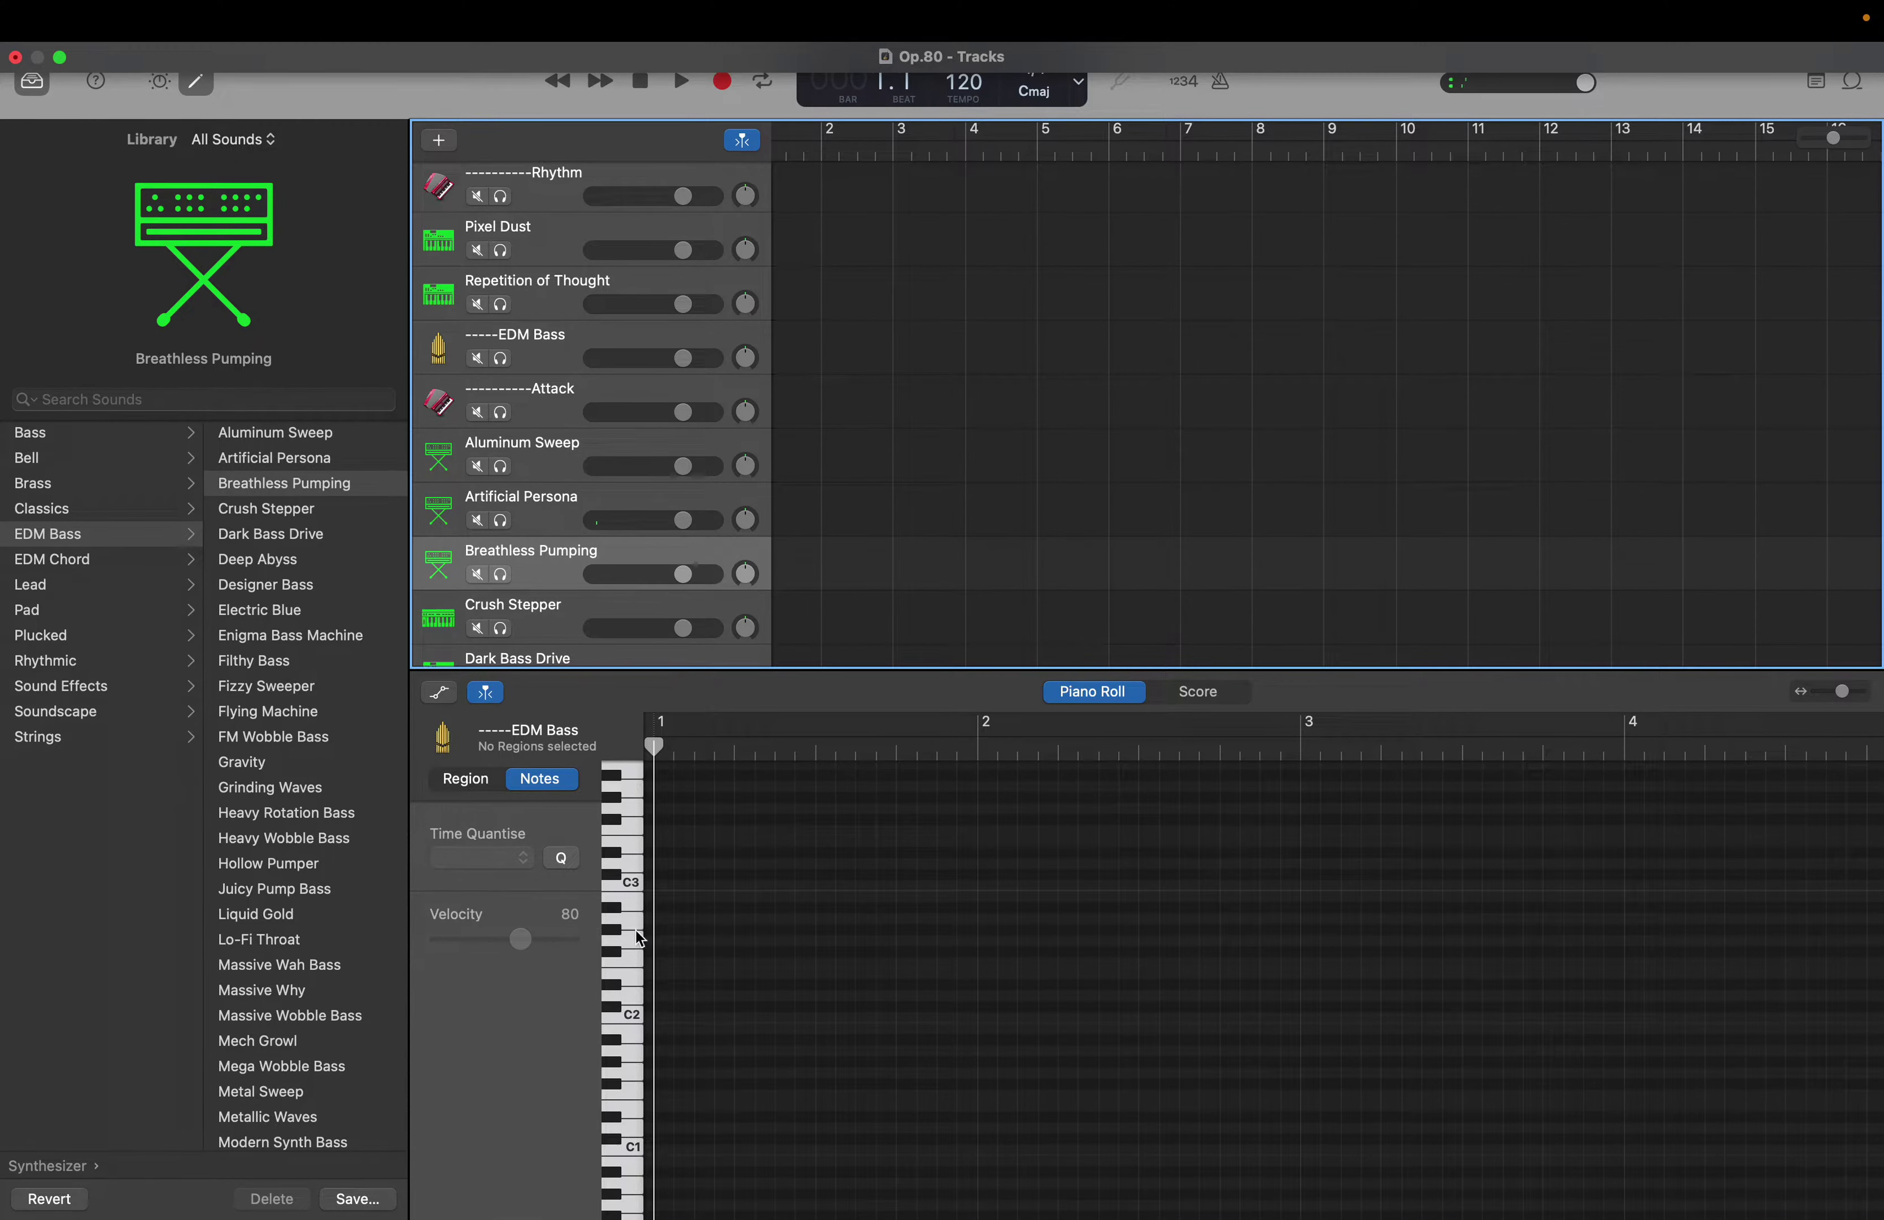
{"action": "left_click", "coordinate": [634, 1028]}
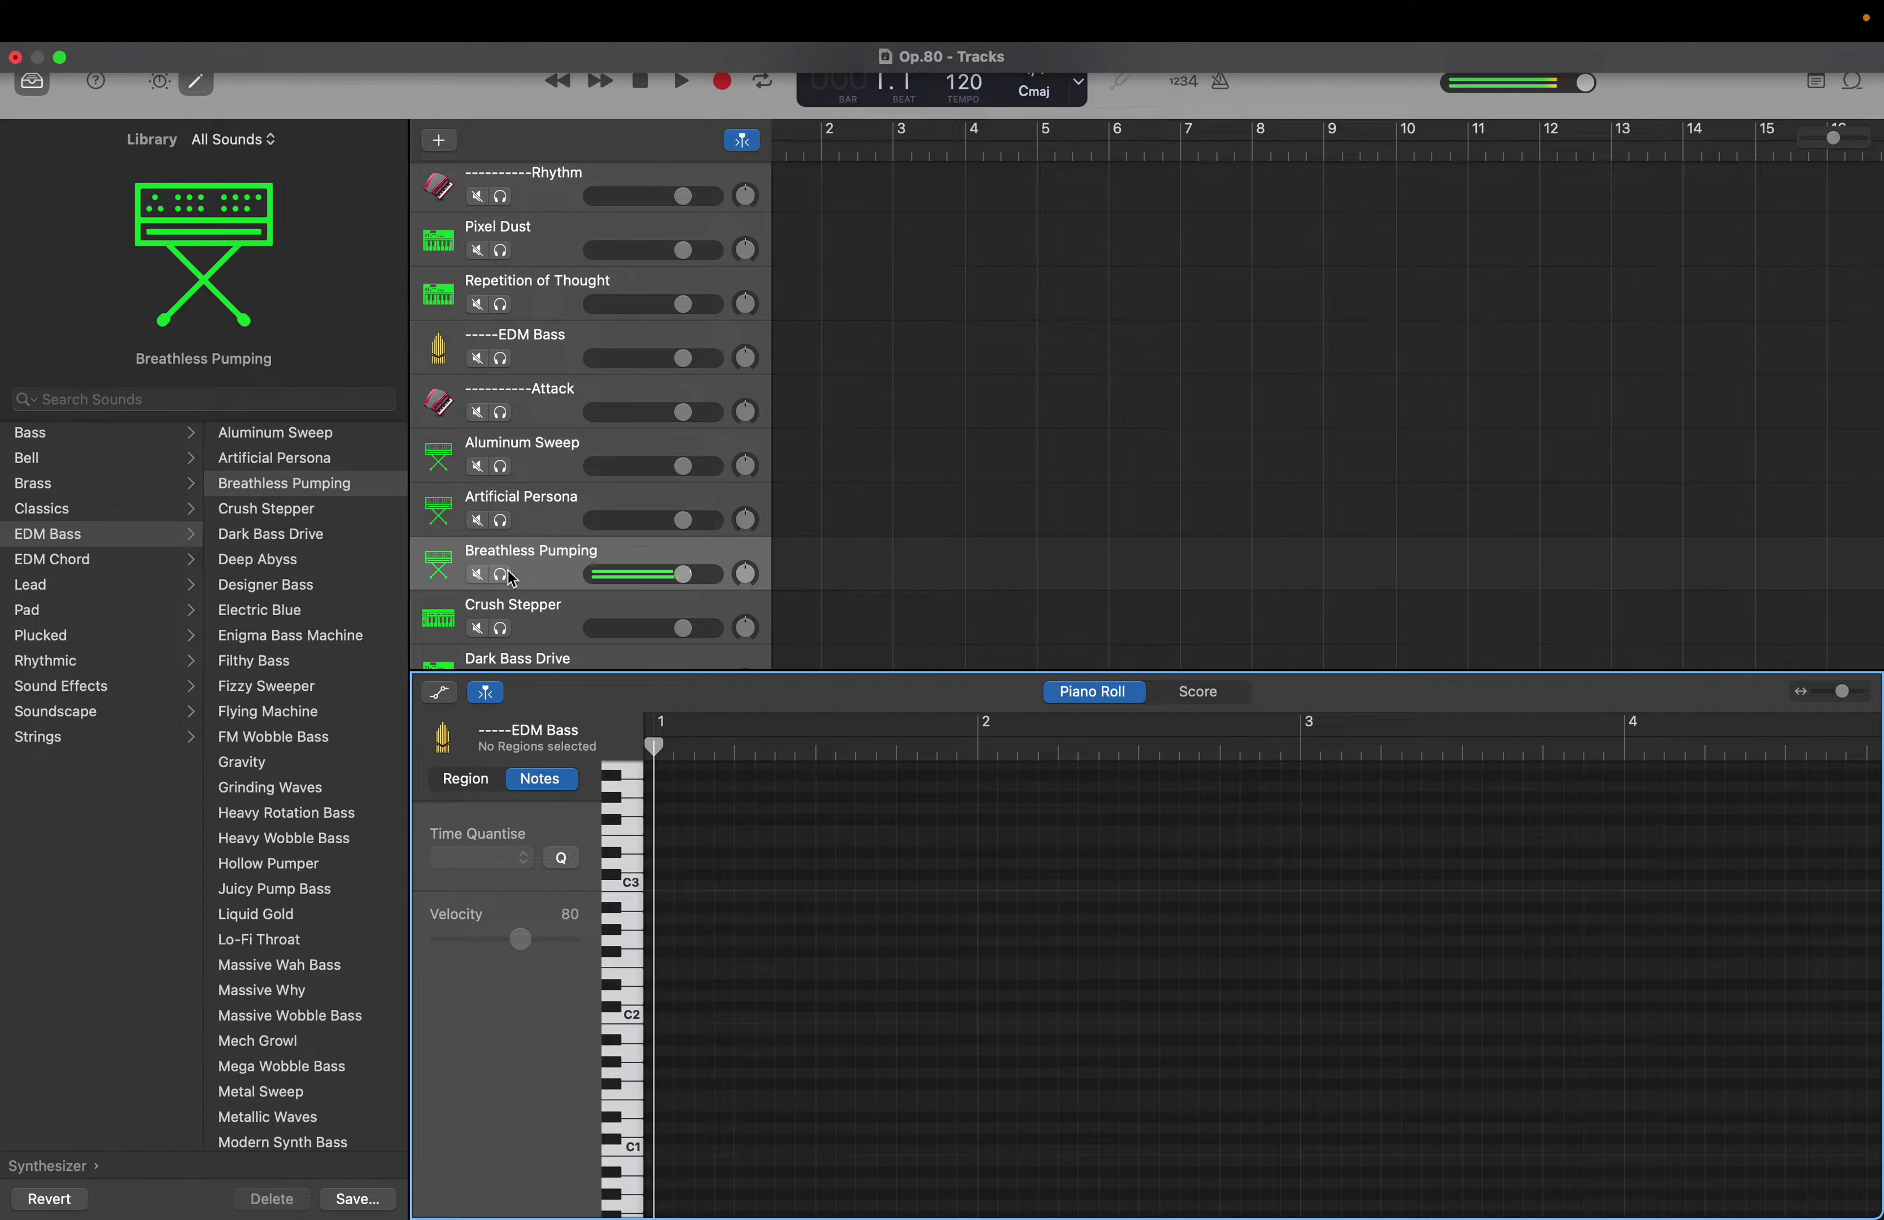
Add a software instrument track below Artificial Persona and give it the red accordion icon
{"action": "left_click", "coordinate": [526, 528]}
{"action": "right_click", "coordinate": [526, 526]}
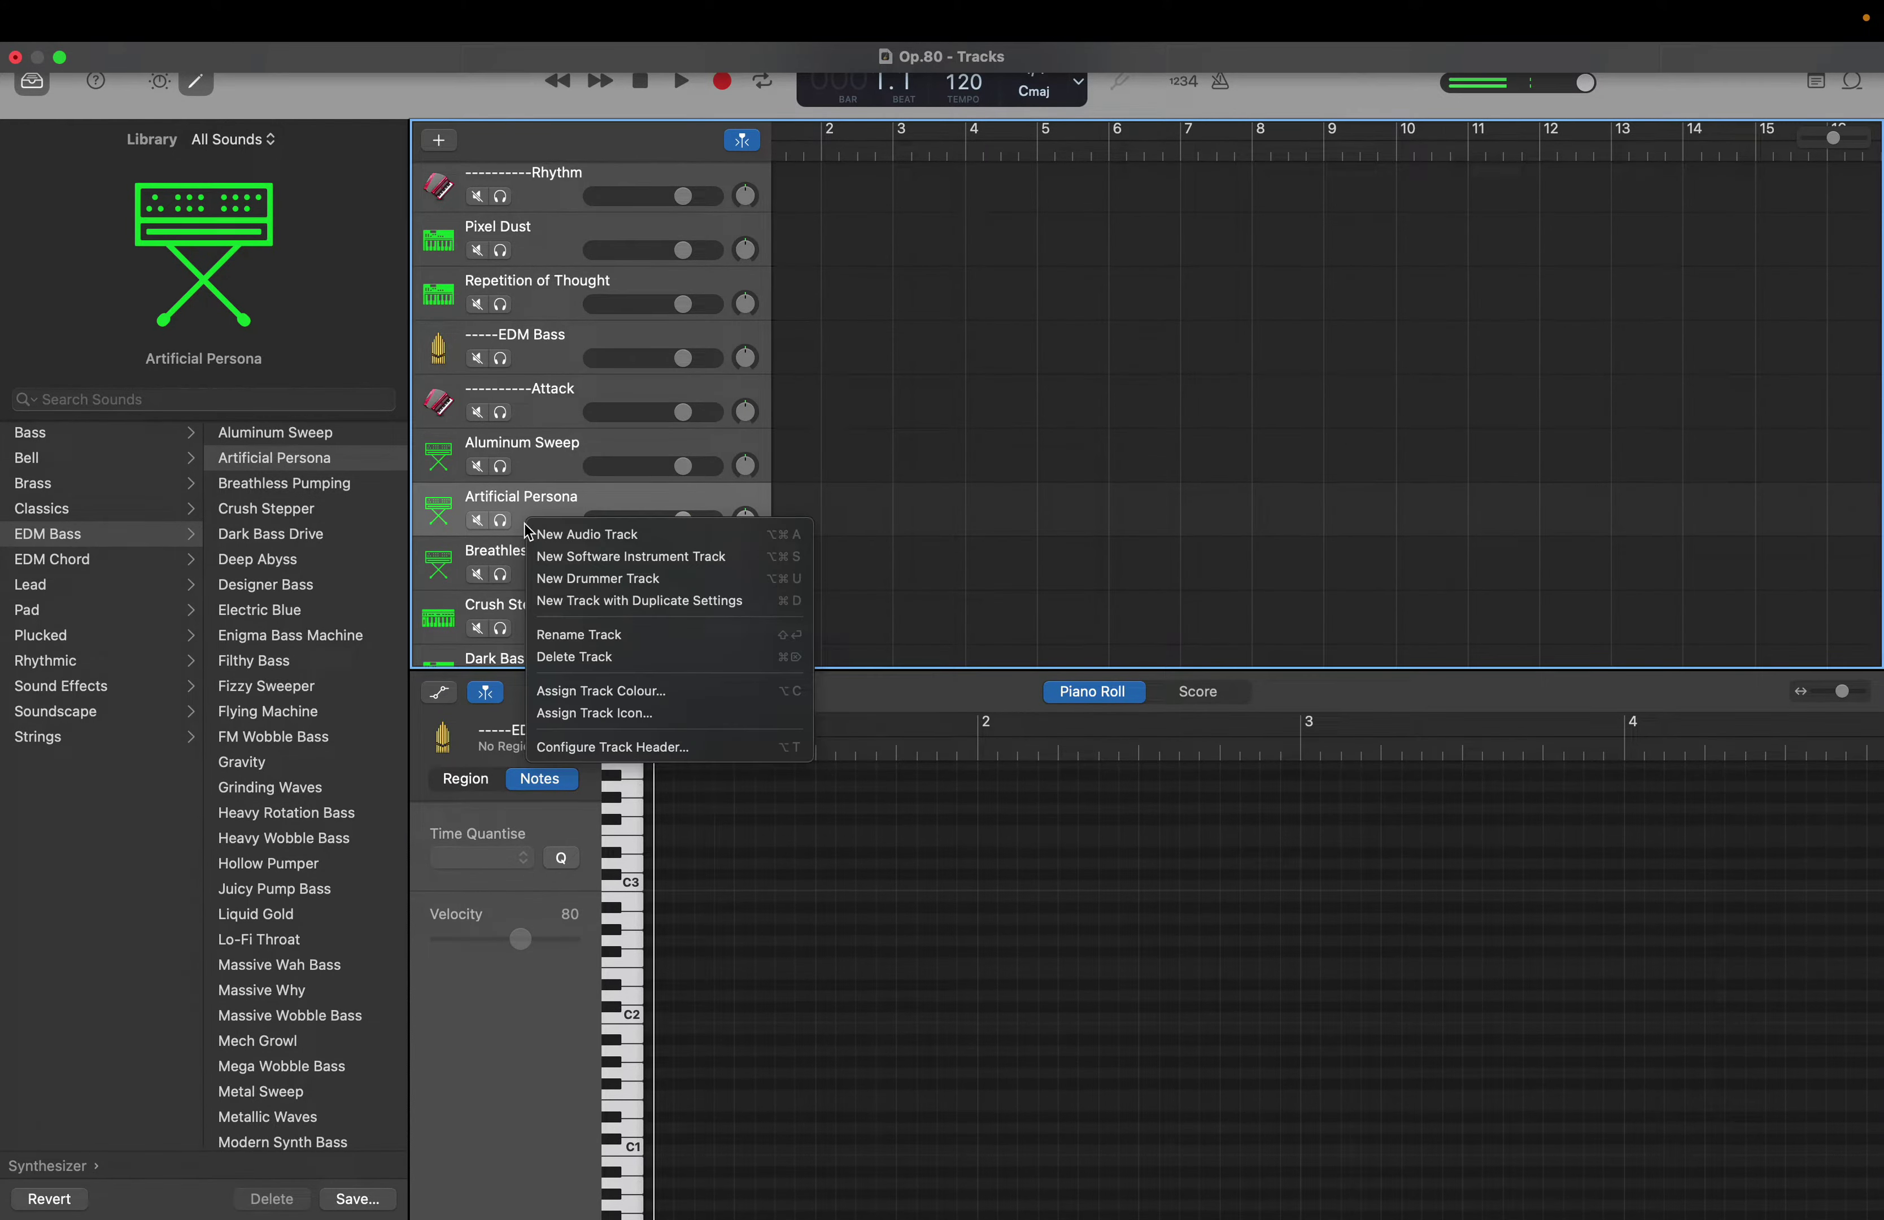
{"action": "left_click", "coordinate": [540, 556]}
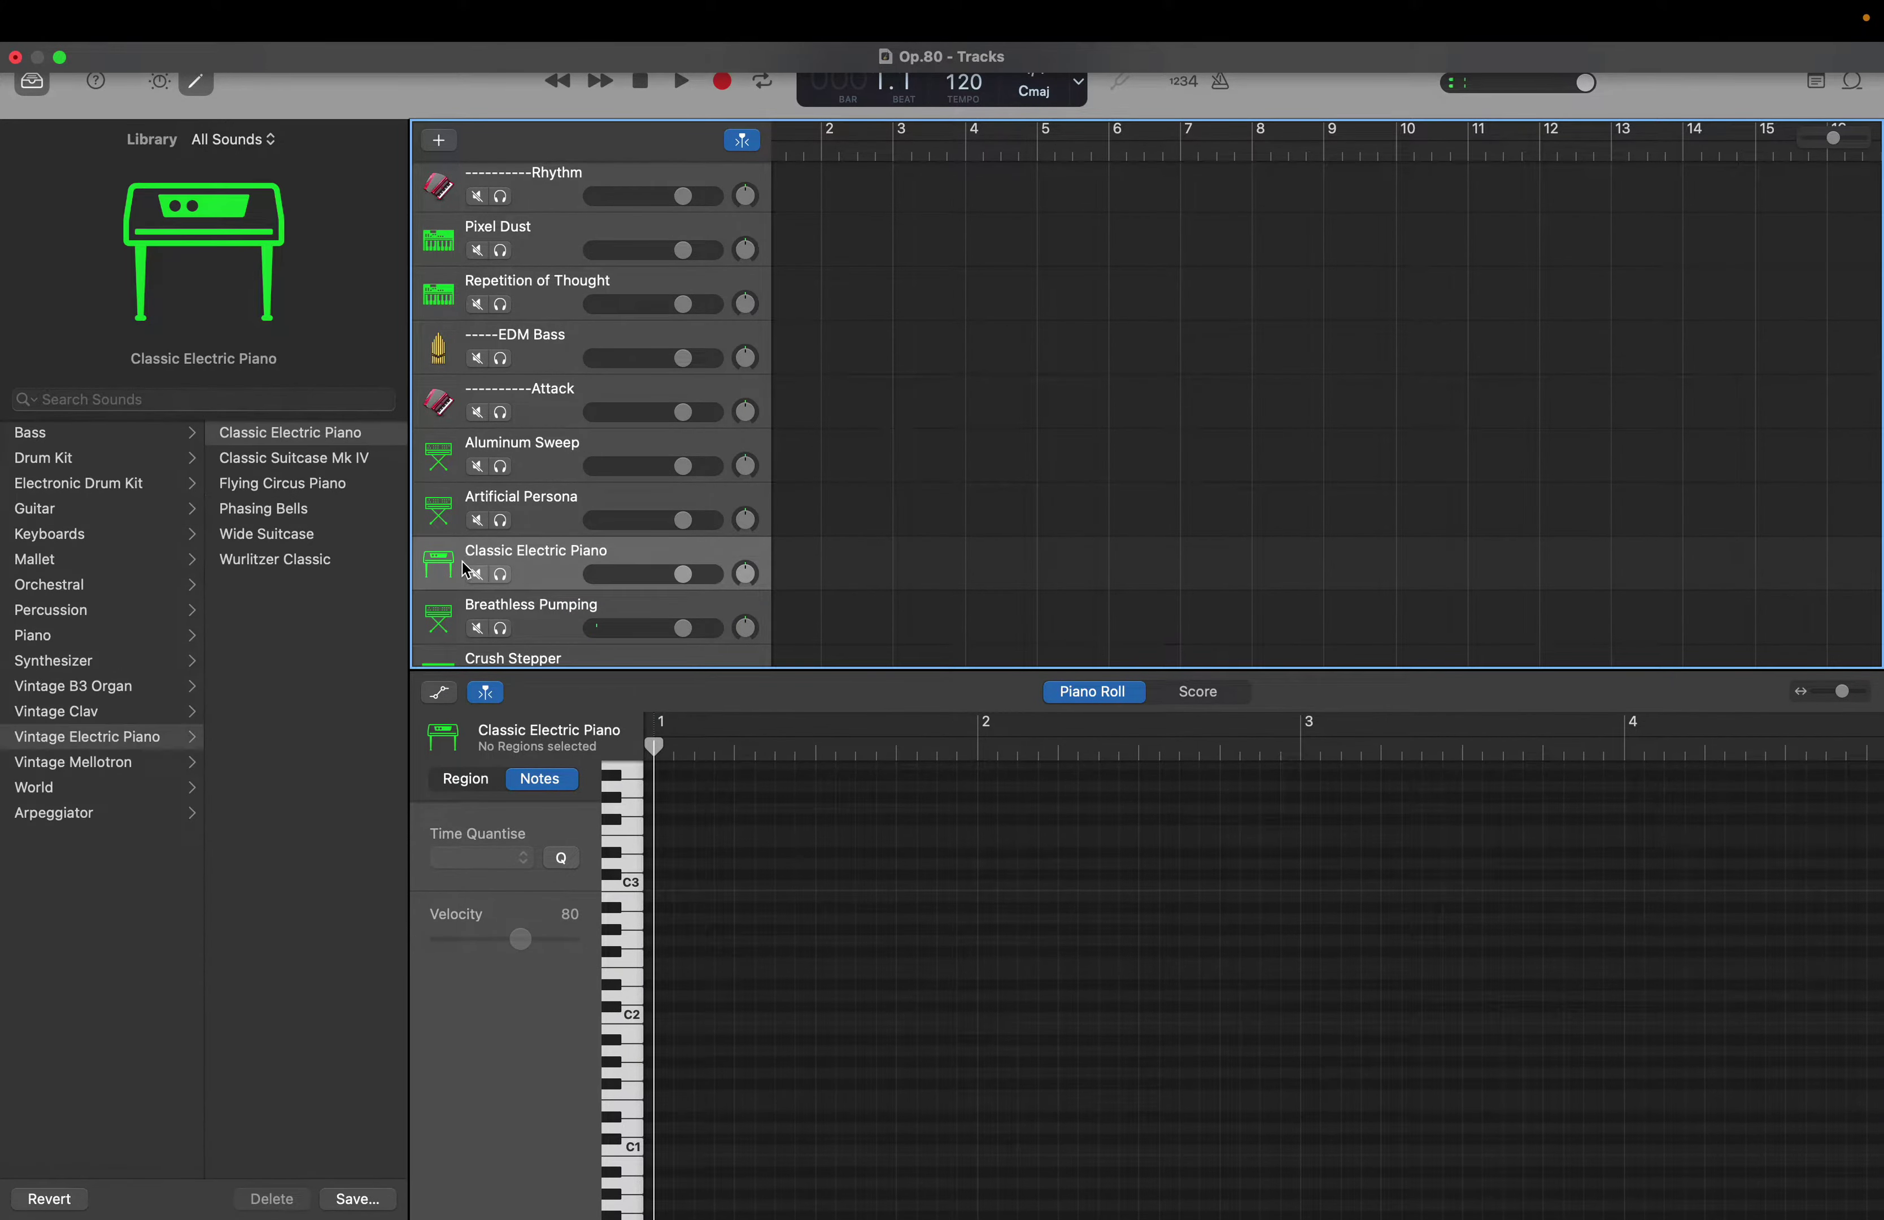
{"action": "left_click", "coordinate": [447, 565]}
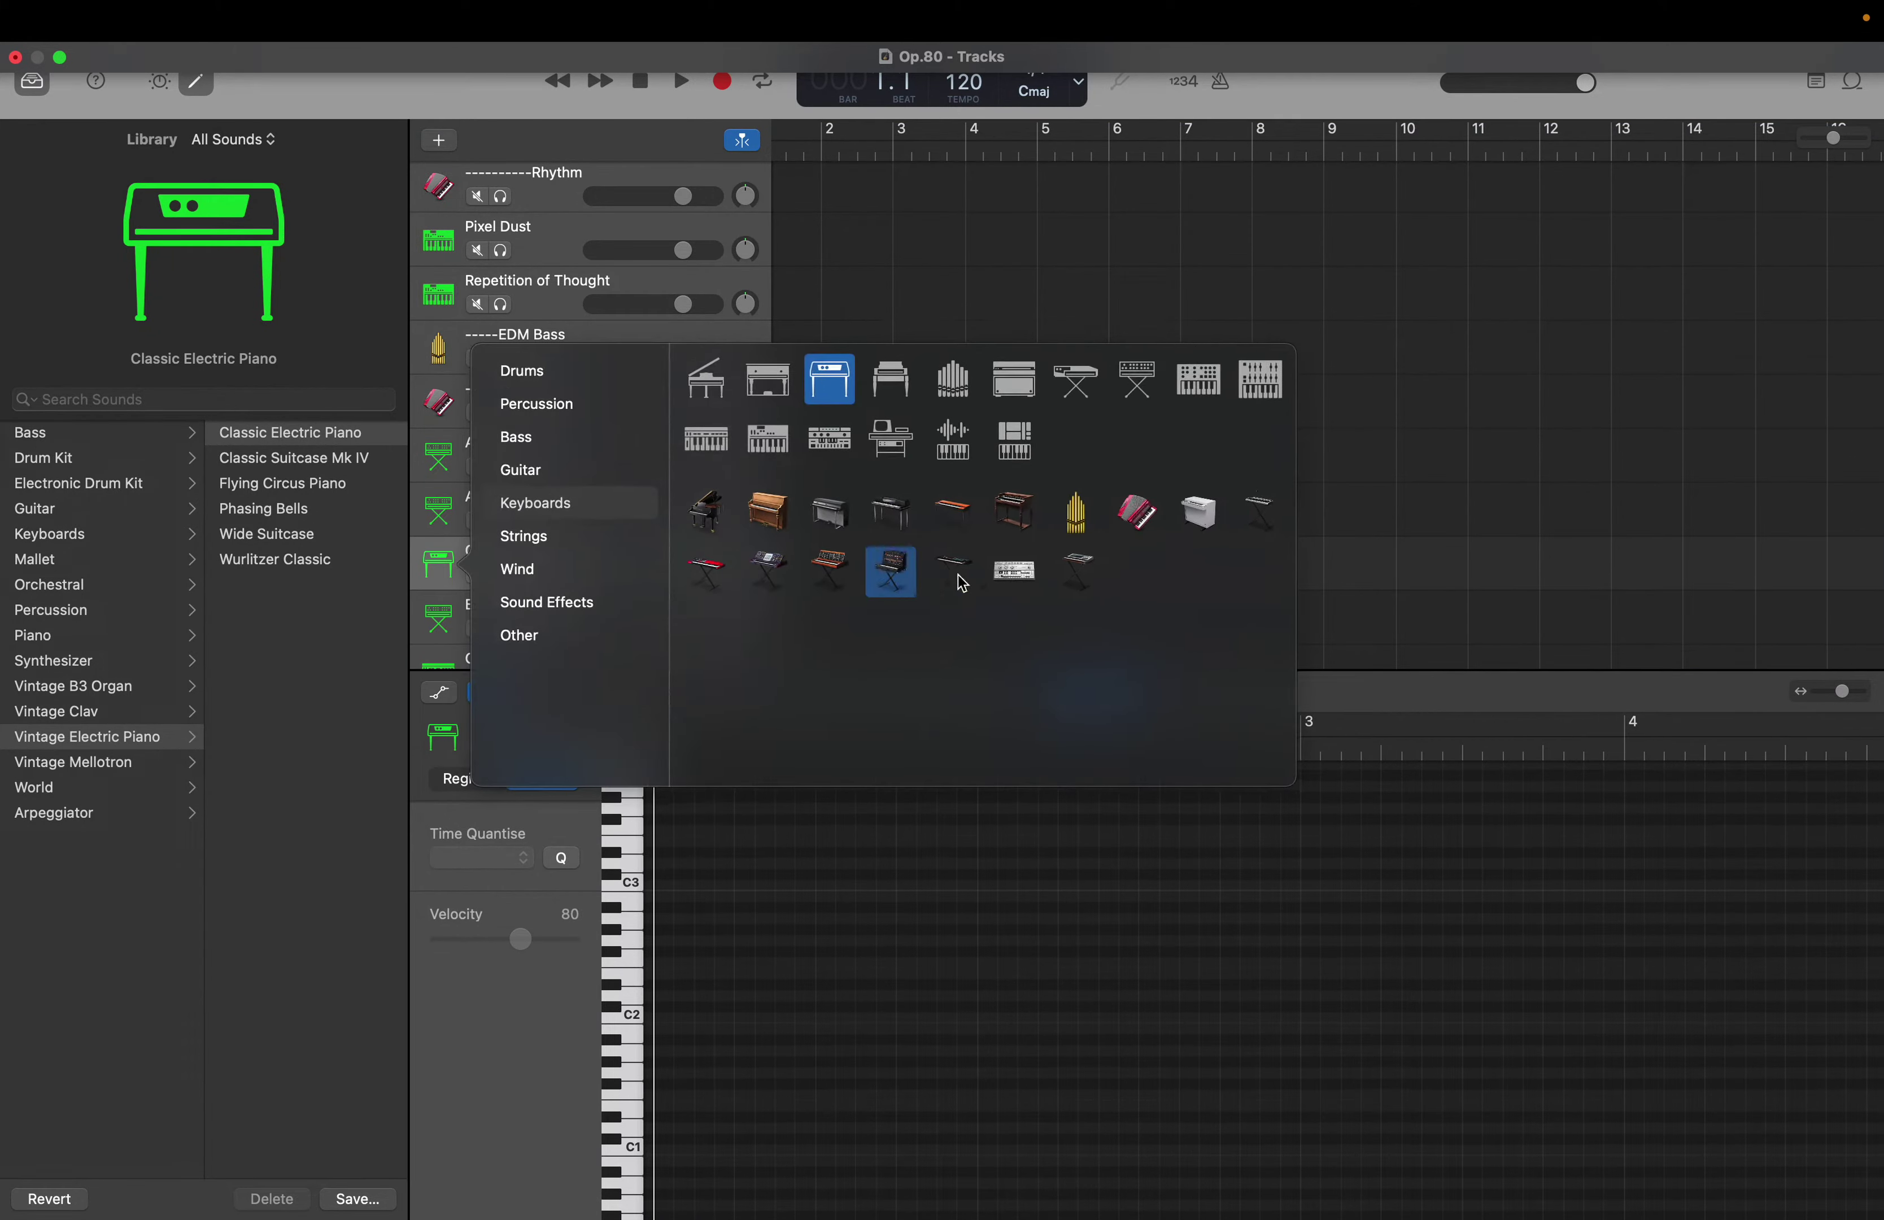
{"action": "left_click", "coordinate": [1139, 511]}
Rename the new Classic Electric Piano track as "----------Rhythm"
{"action": "left_click", "coordinate": [576, 564]}
{"action": "double_click", "coordinate": [579, 570]}
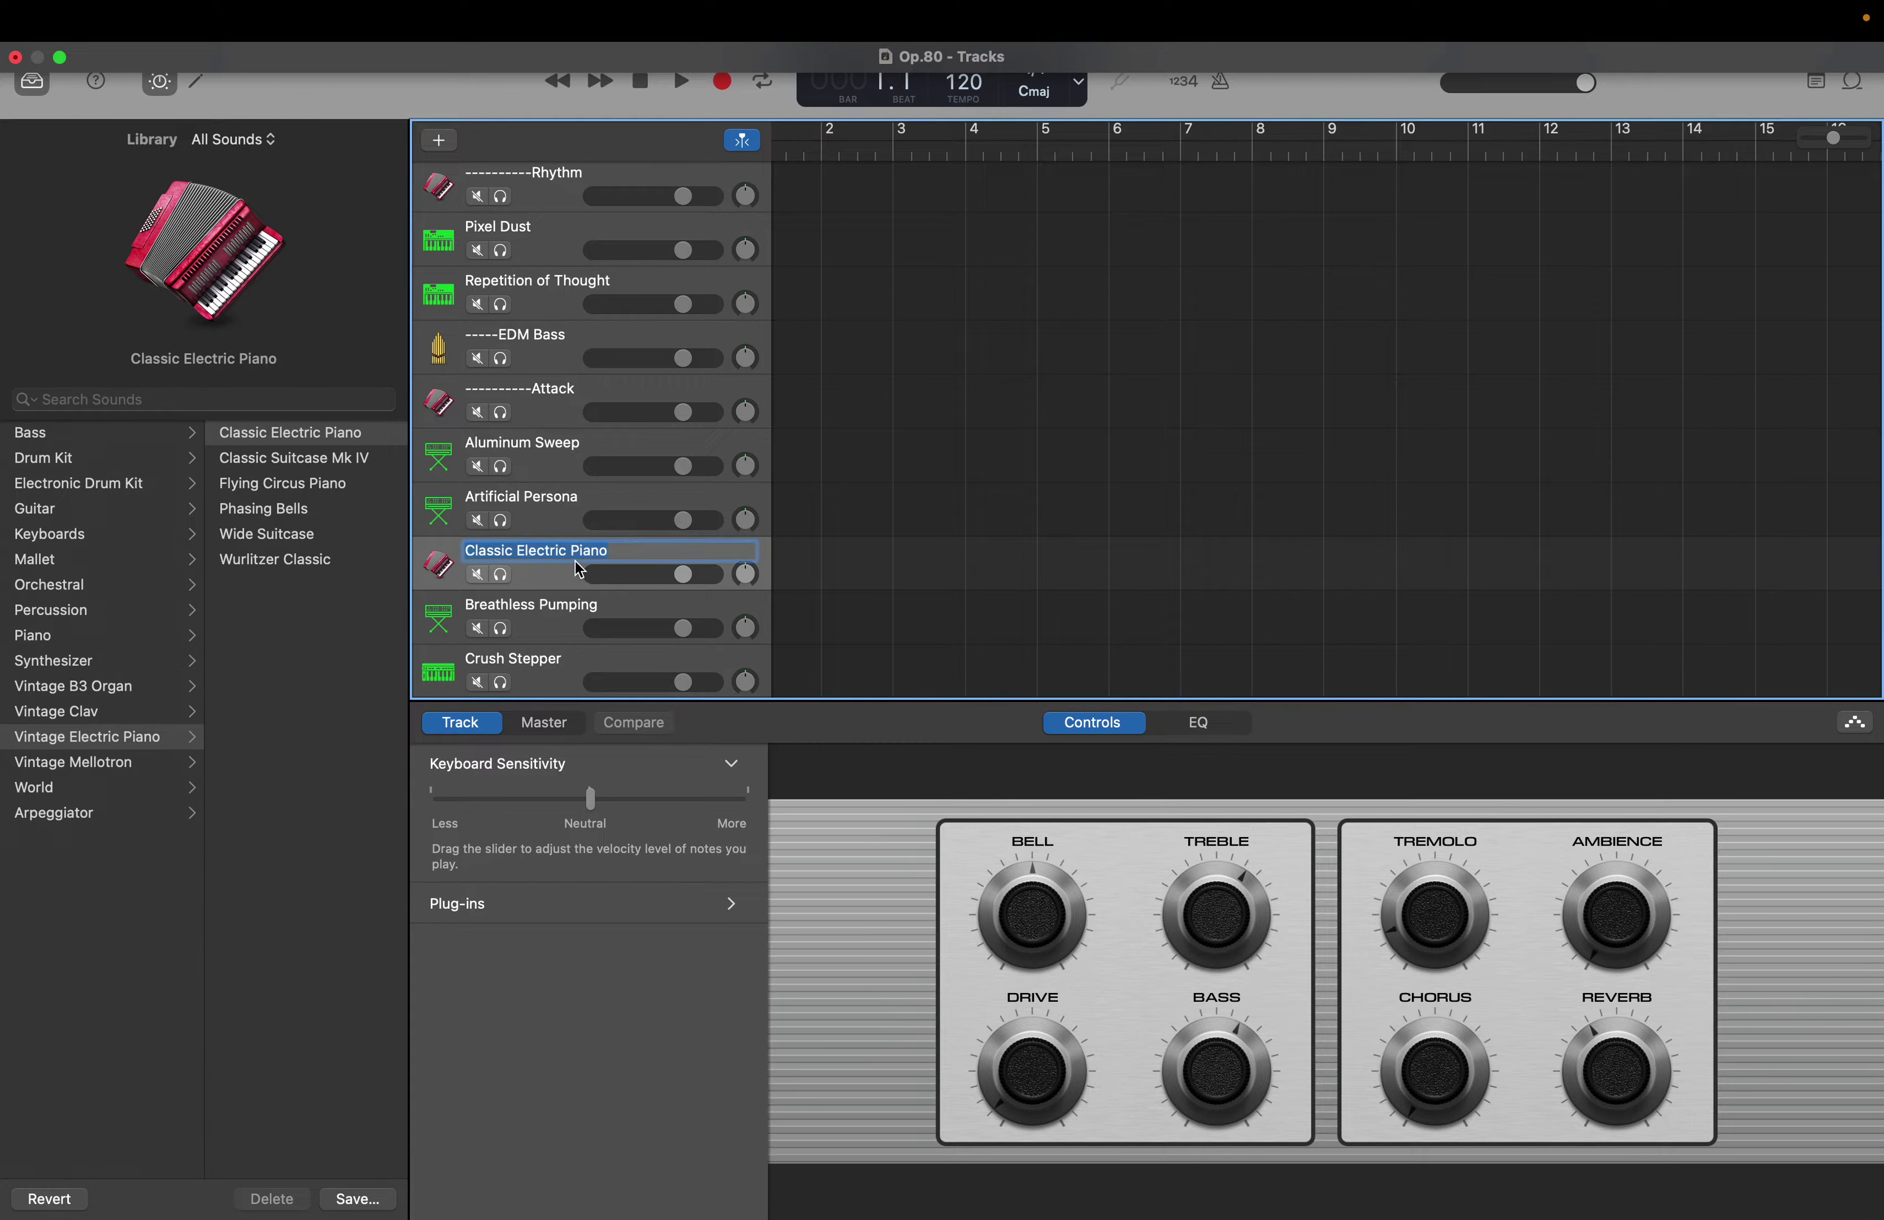
{"action": "type", "text": "----------Rhythm"}
{"action": "key", "text": "Return"}
Audition the Crush Stepper track by playing C2 in the Piano Roll editor
{"action": "scroll", "coordinate": [535, 614], "scroll_direction": "down", "scroll_amount": 1}
{"action": "scroll", "coordinate": [535, 614], "scroll_direction": "down", "scroll_amount": 2}
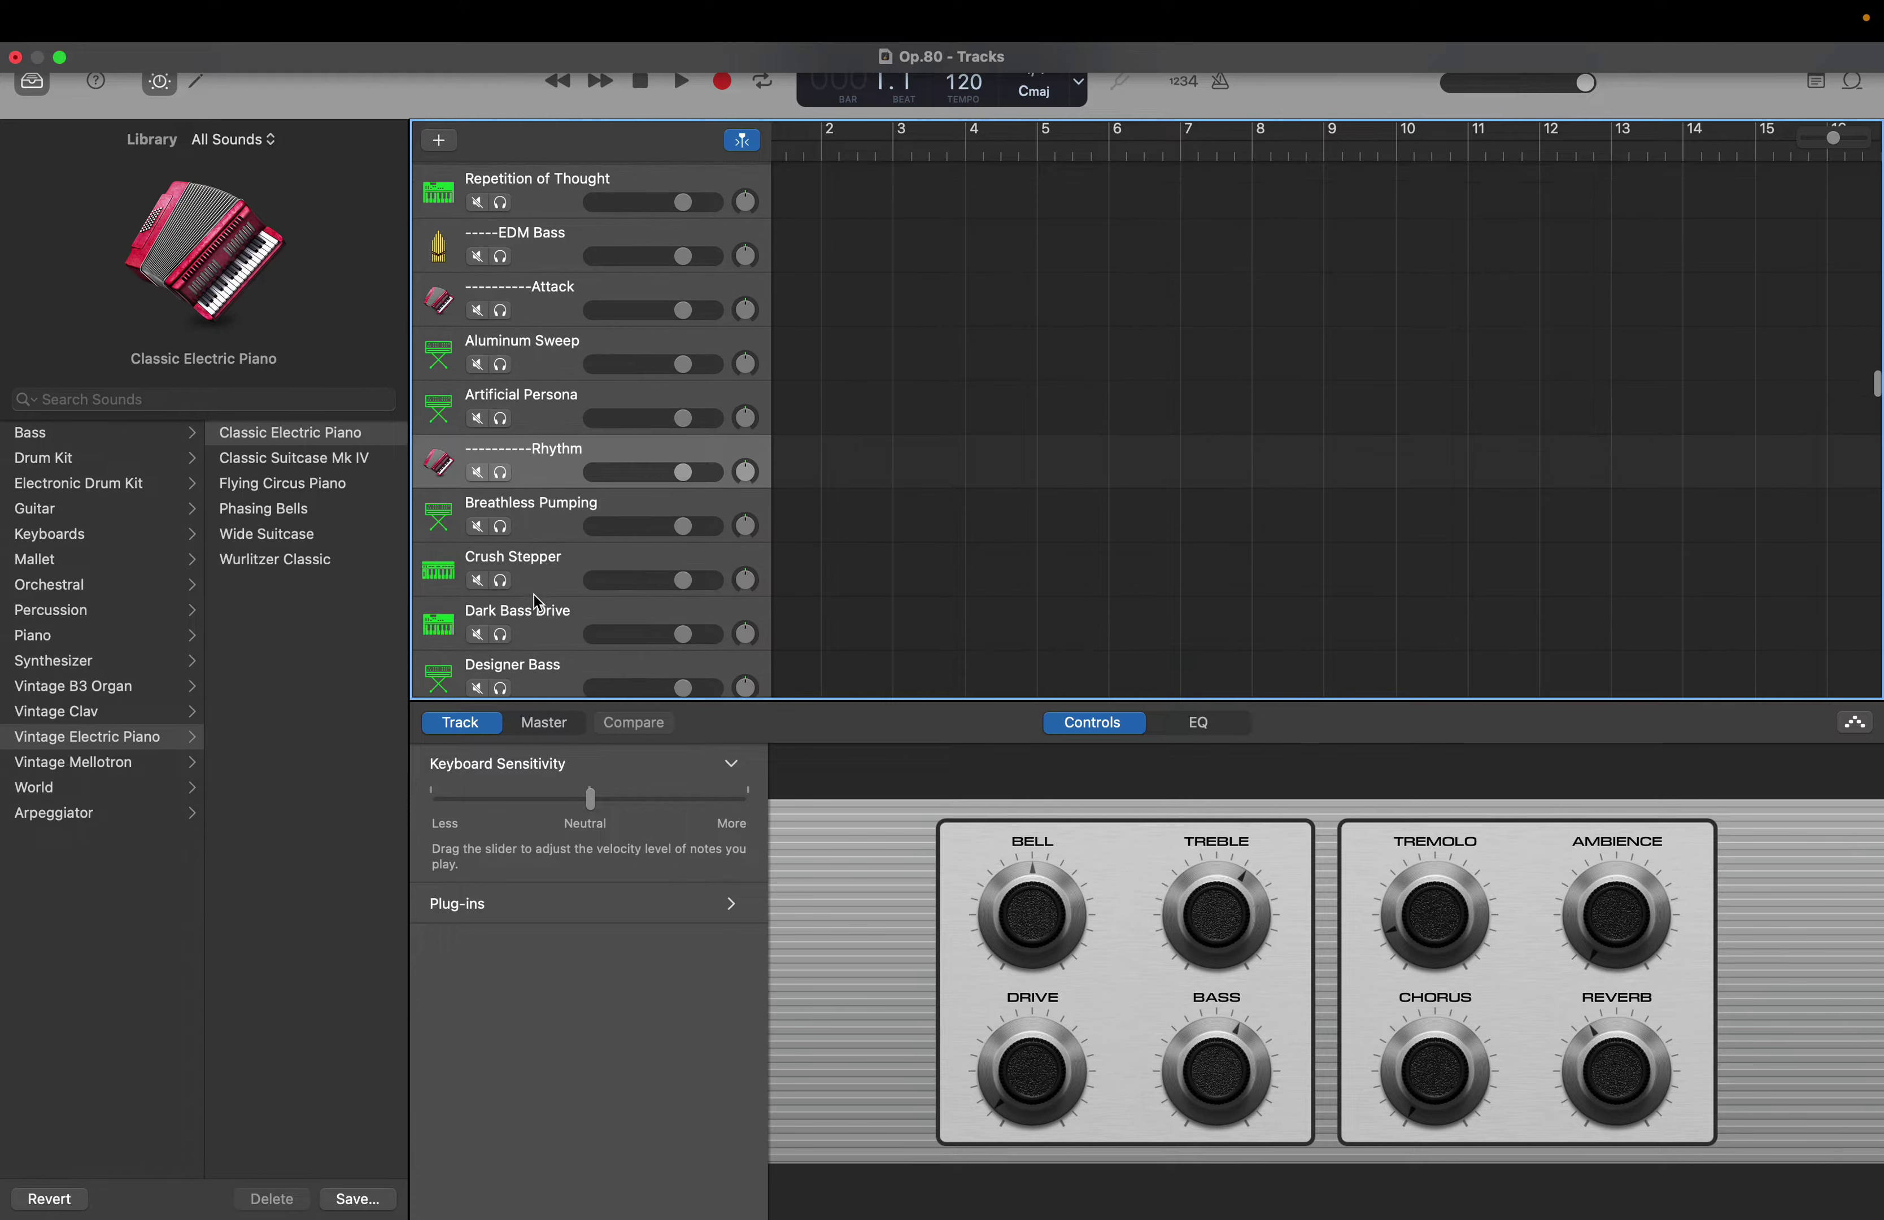
{"action": "left_click", "coordinate": [542, 582]}
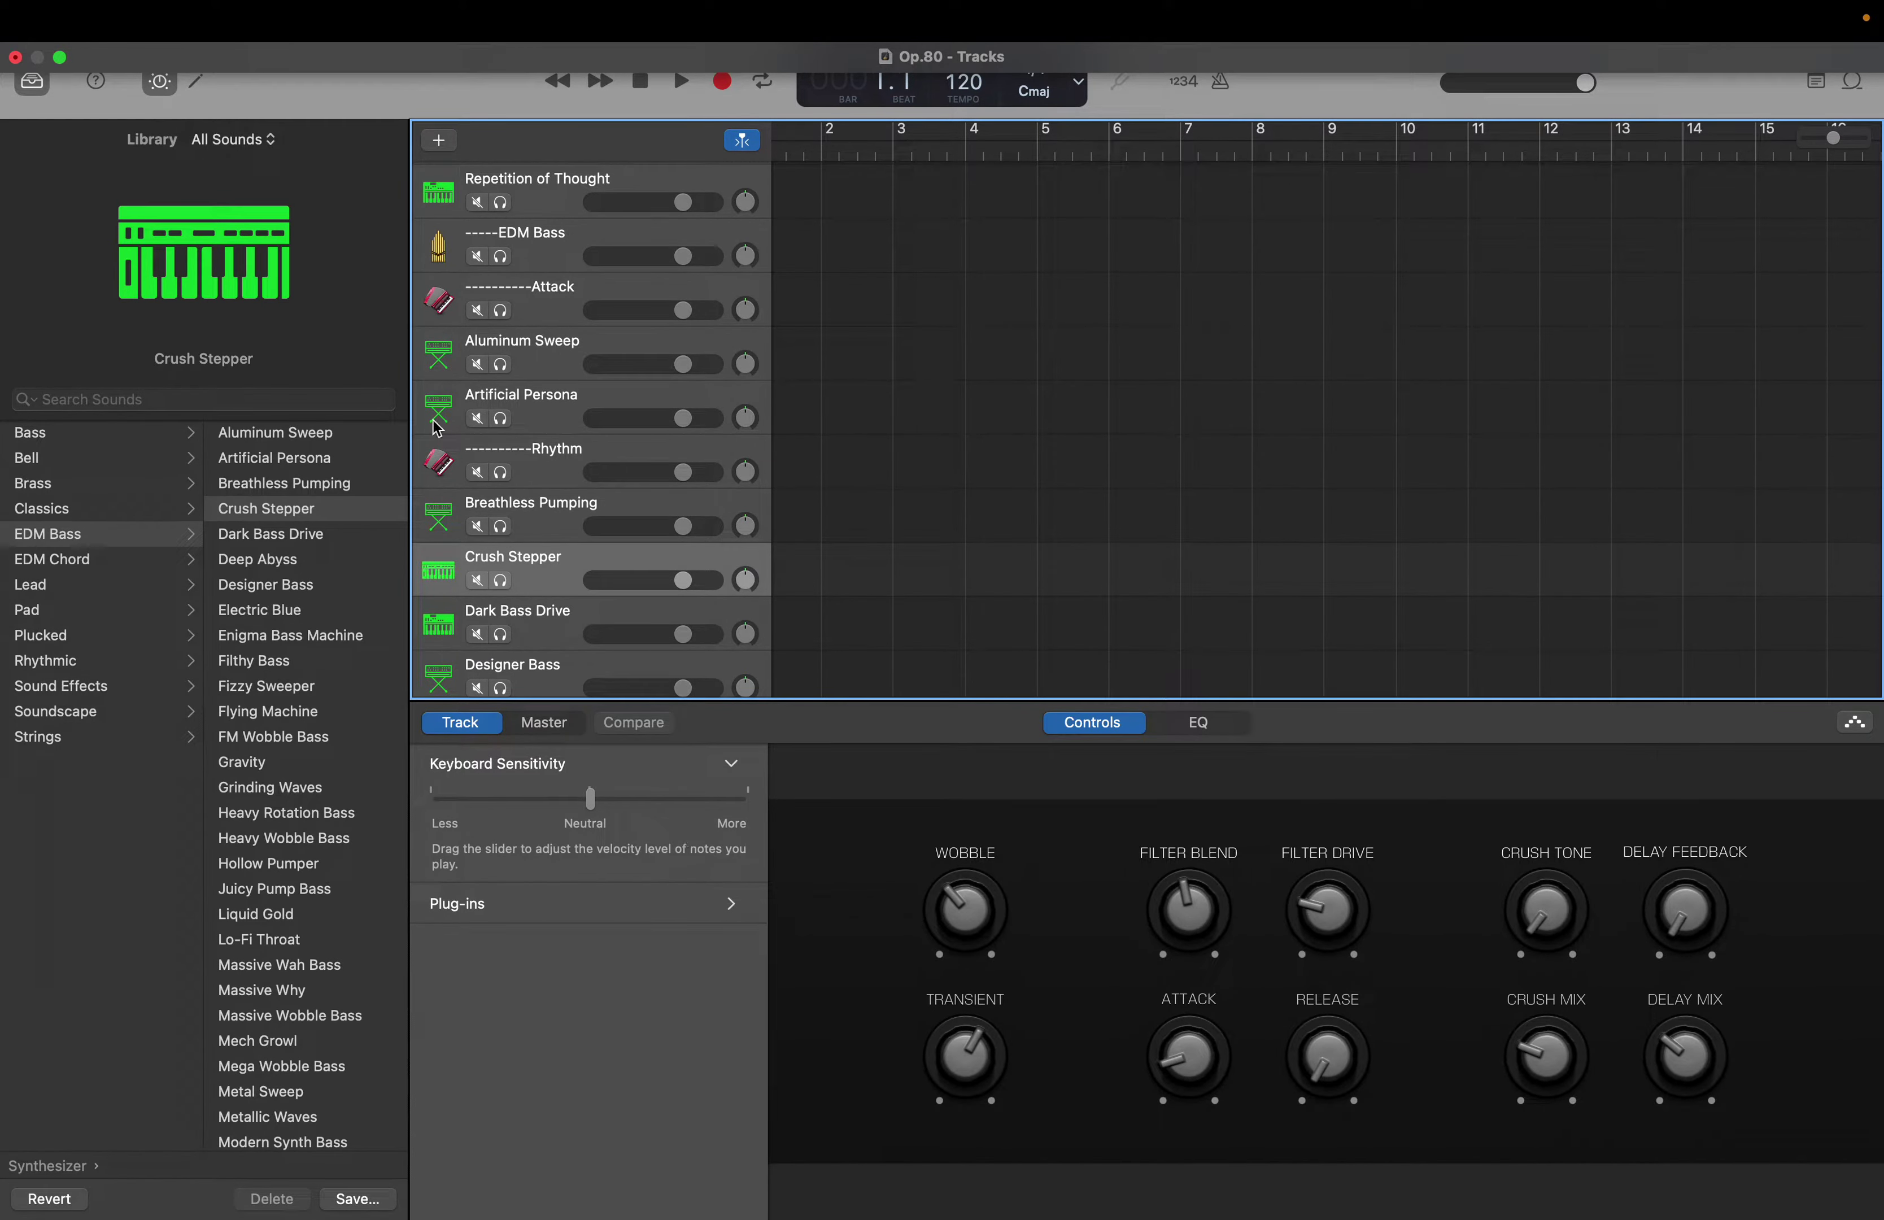
{"action": "left_click", "coordinate": [197, 80]}
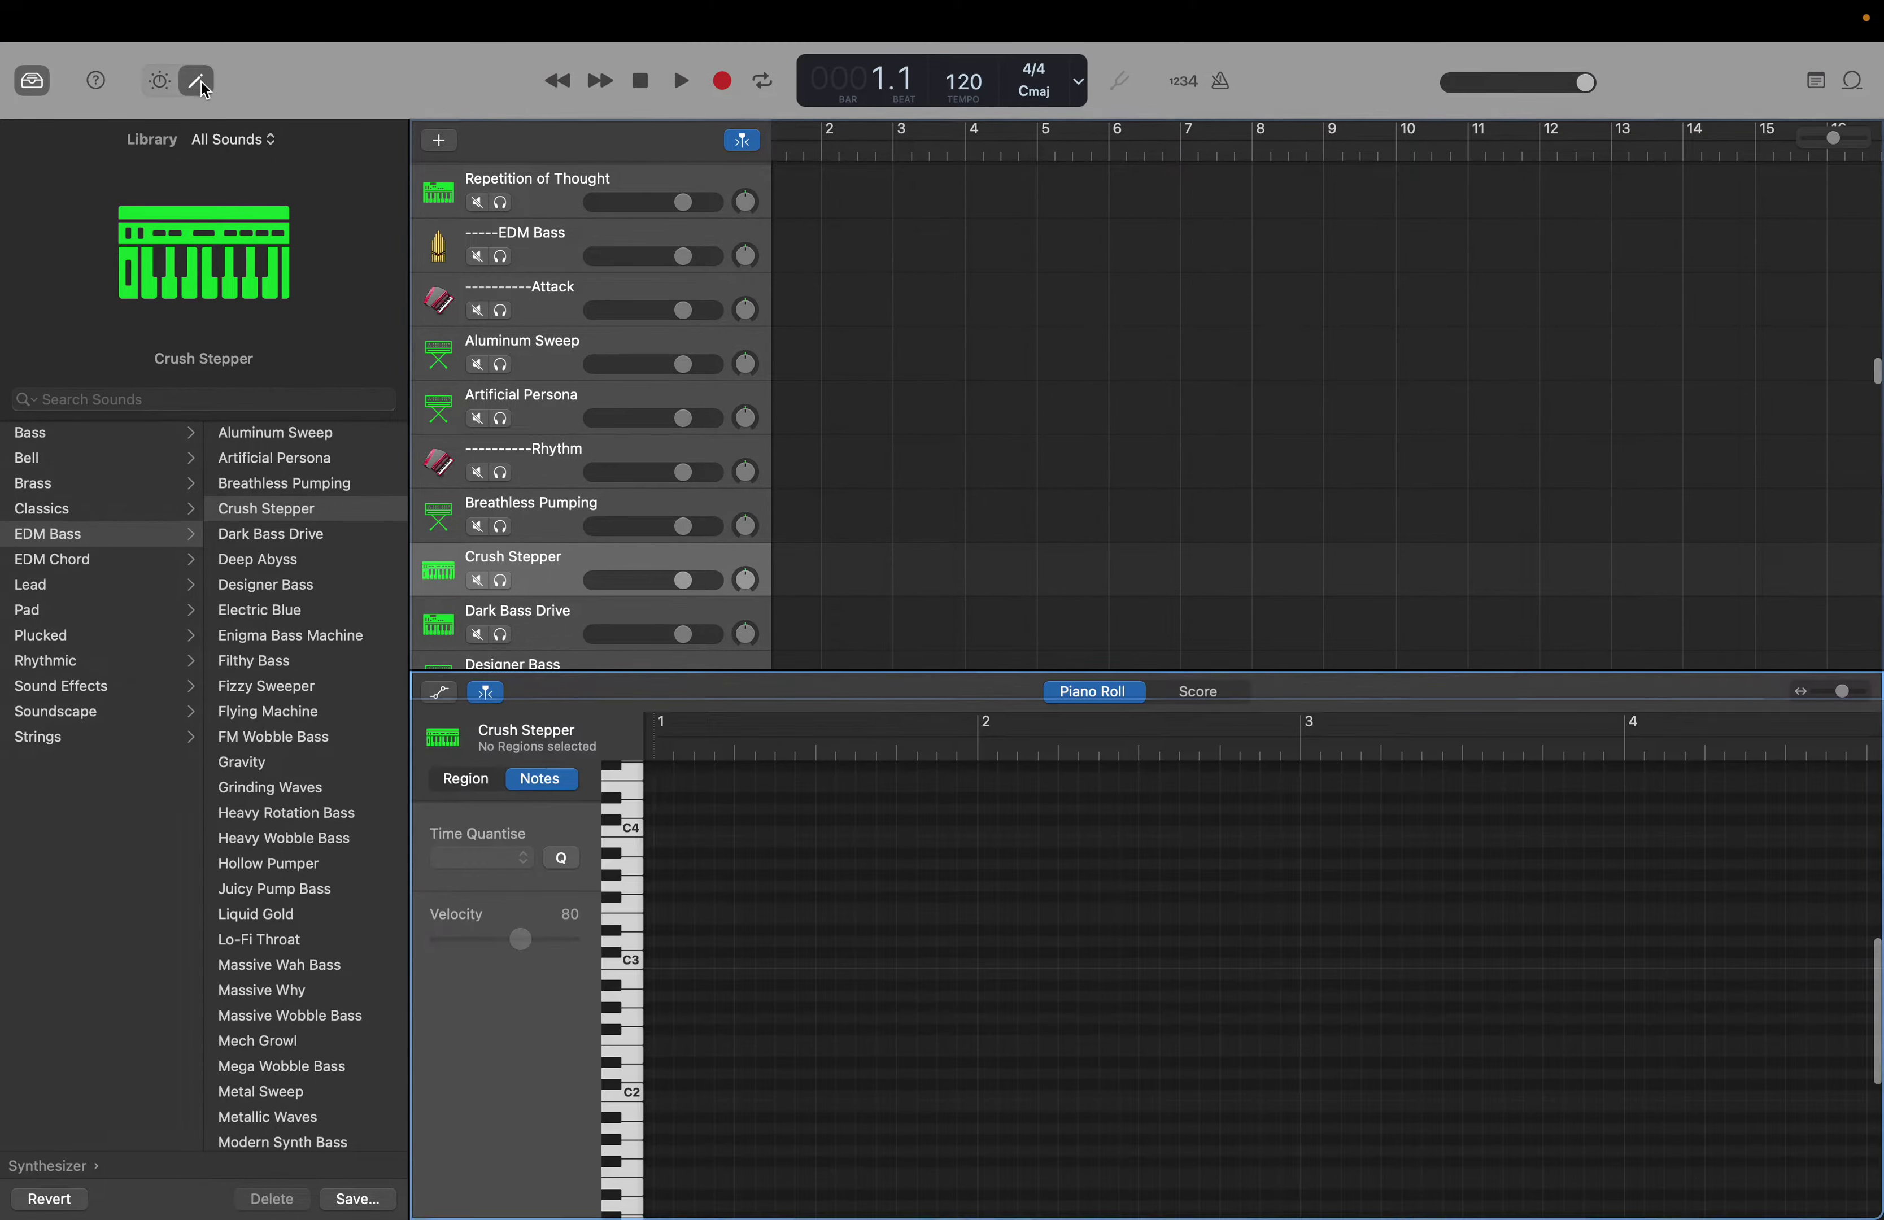
{"action": "left_click", "coordinate": [628, 1093]}
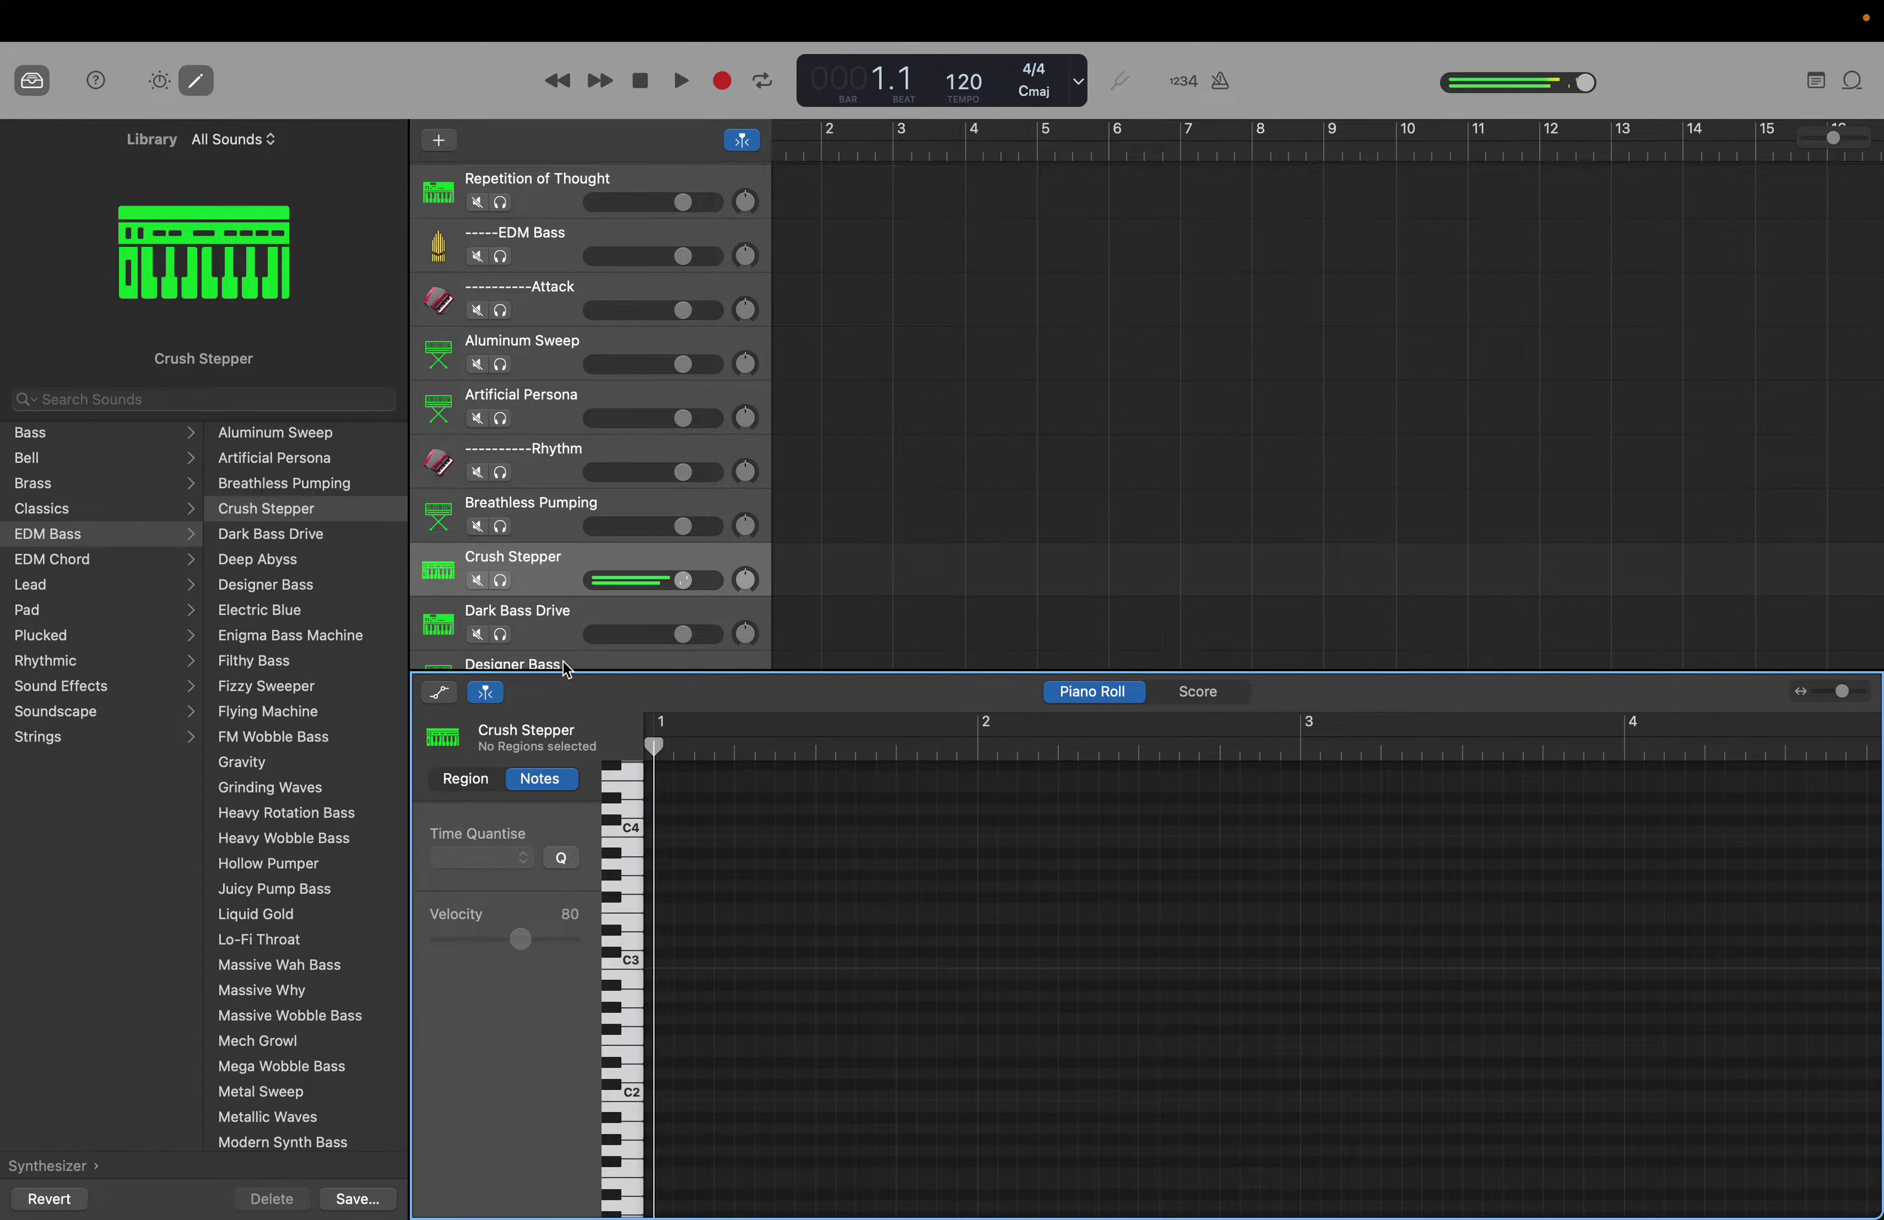
Audition the Dark Bass Drive track by playing a low note around C2 several times
{"action": "scroll", "coordinate": [564, 661], "scroll_direction": "down", "scroll_amount": 2}
{"action": "left_click", "coordinate": [562, 591]}
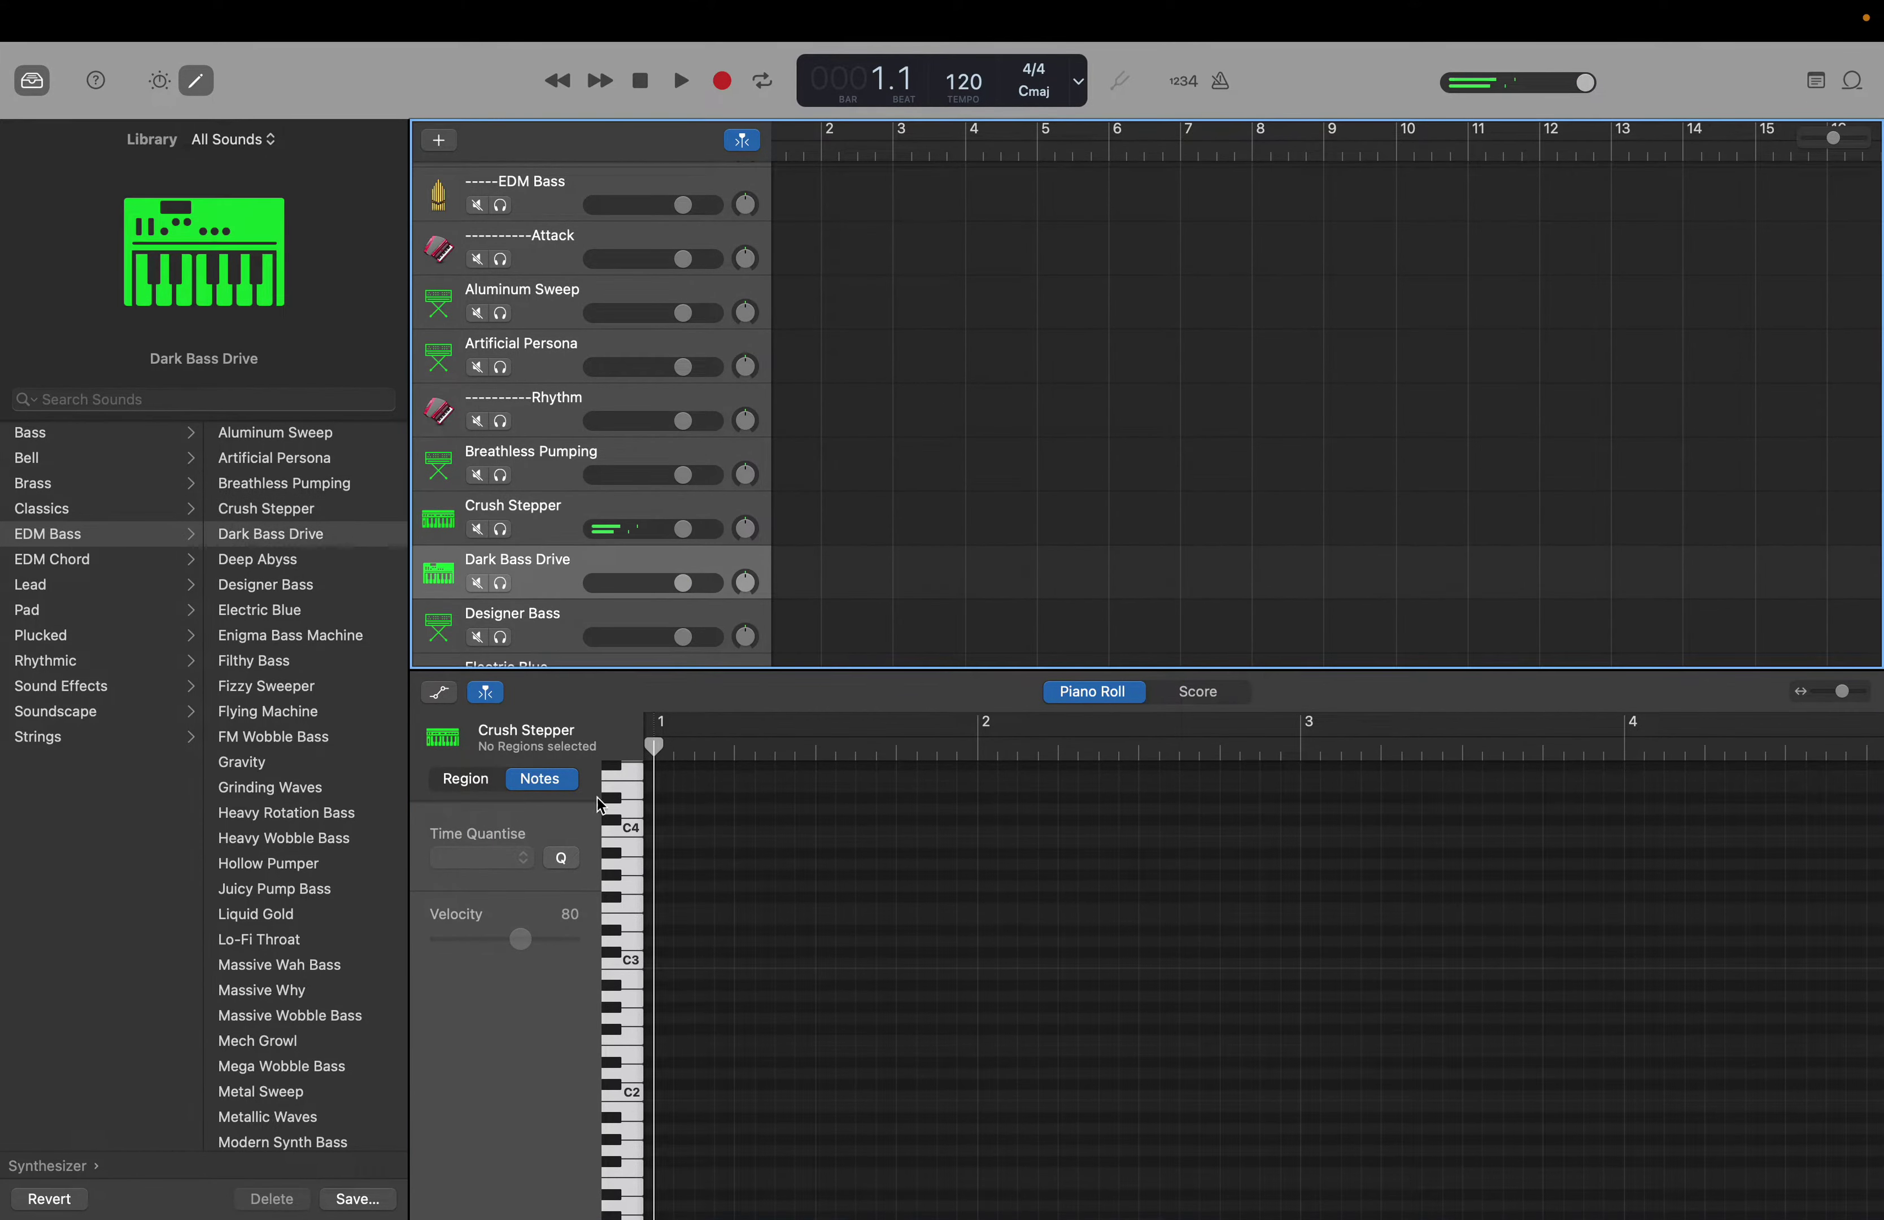
{"action": "left_click", "coordinate": [633, 1106]}
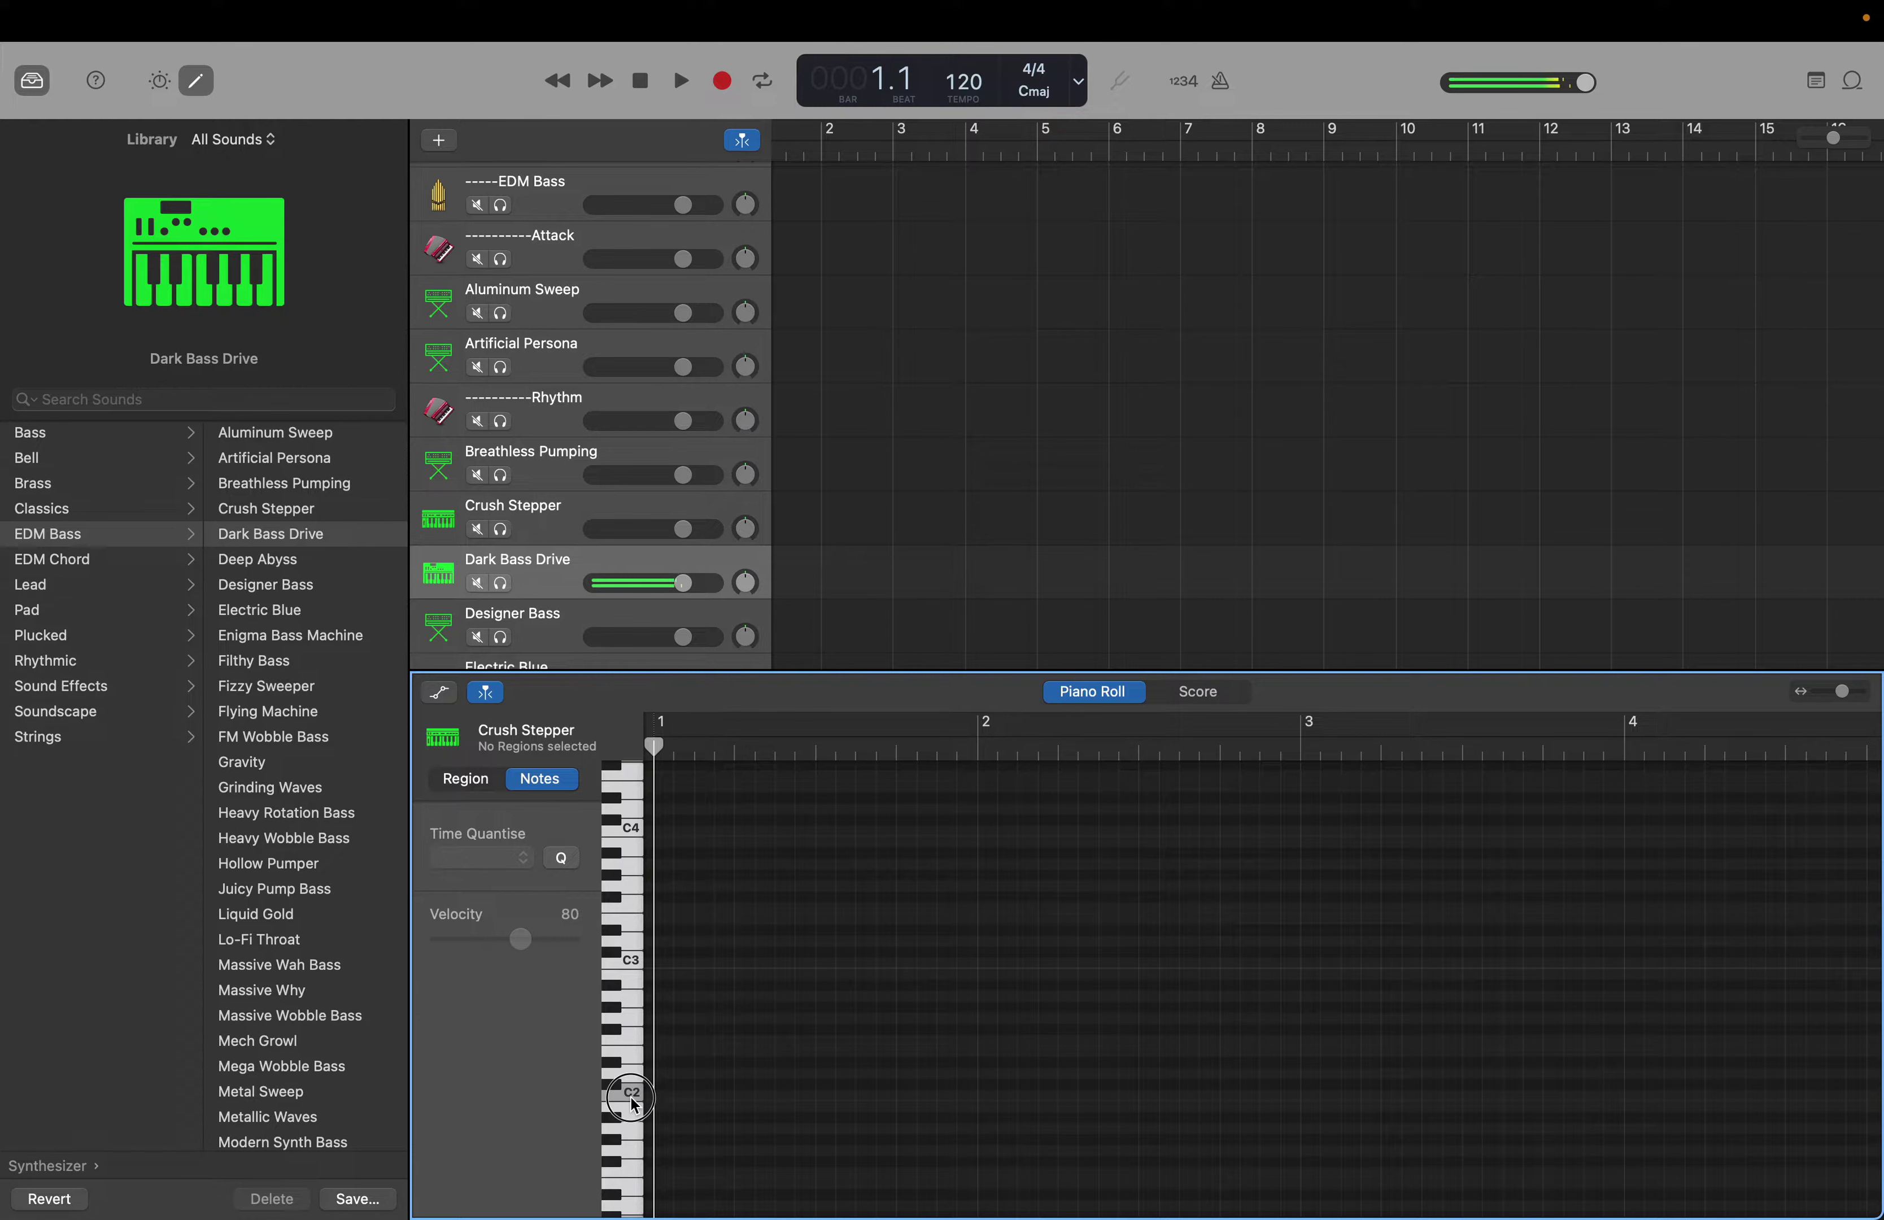
{"action": "left_click", "coordinate": [633, 1106]}
{"action": "left_click", "coordinate": [633, 1107]}
{"action": "left_click", "coordinate": [633, 1107]}
{"action": "left_click", "coordinate": [633, 1106]}
Compare the Crush Stepper, Breathless Pumping and Dark Bass Drive tracks by playing C2 on each
{"action": "left_click", "coordinate": [565, 541]}
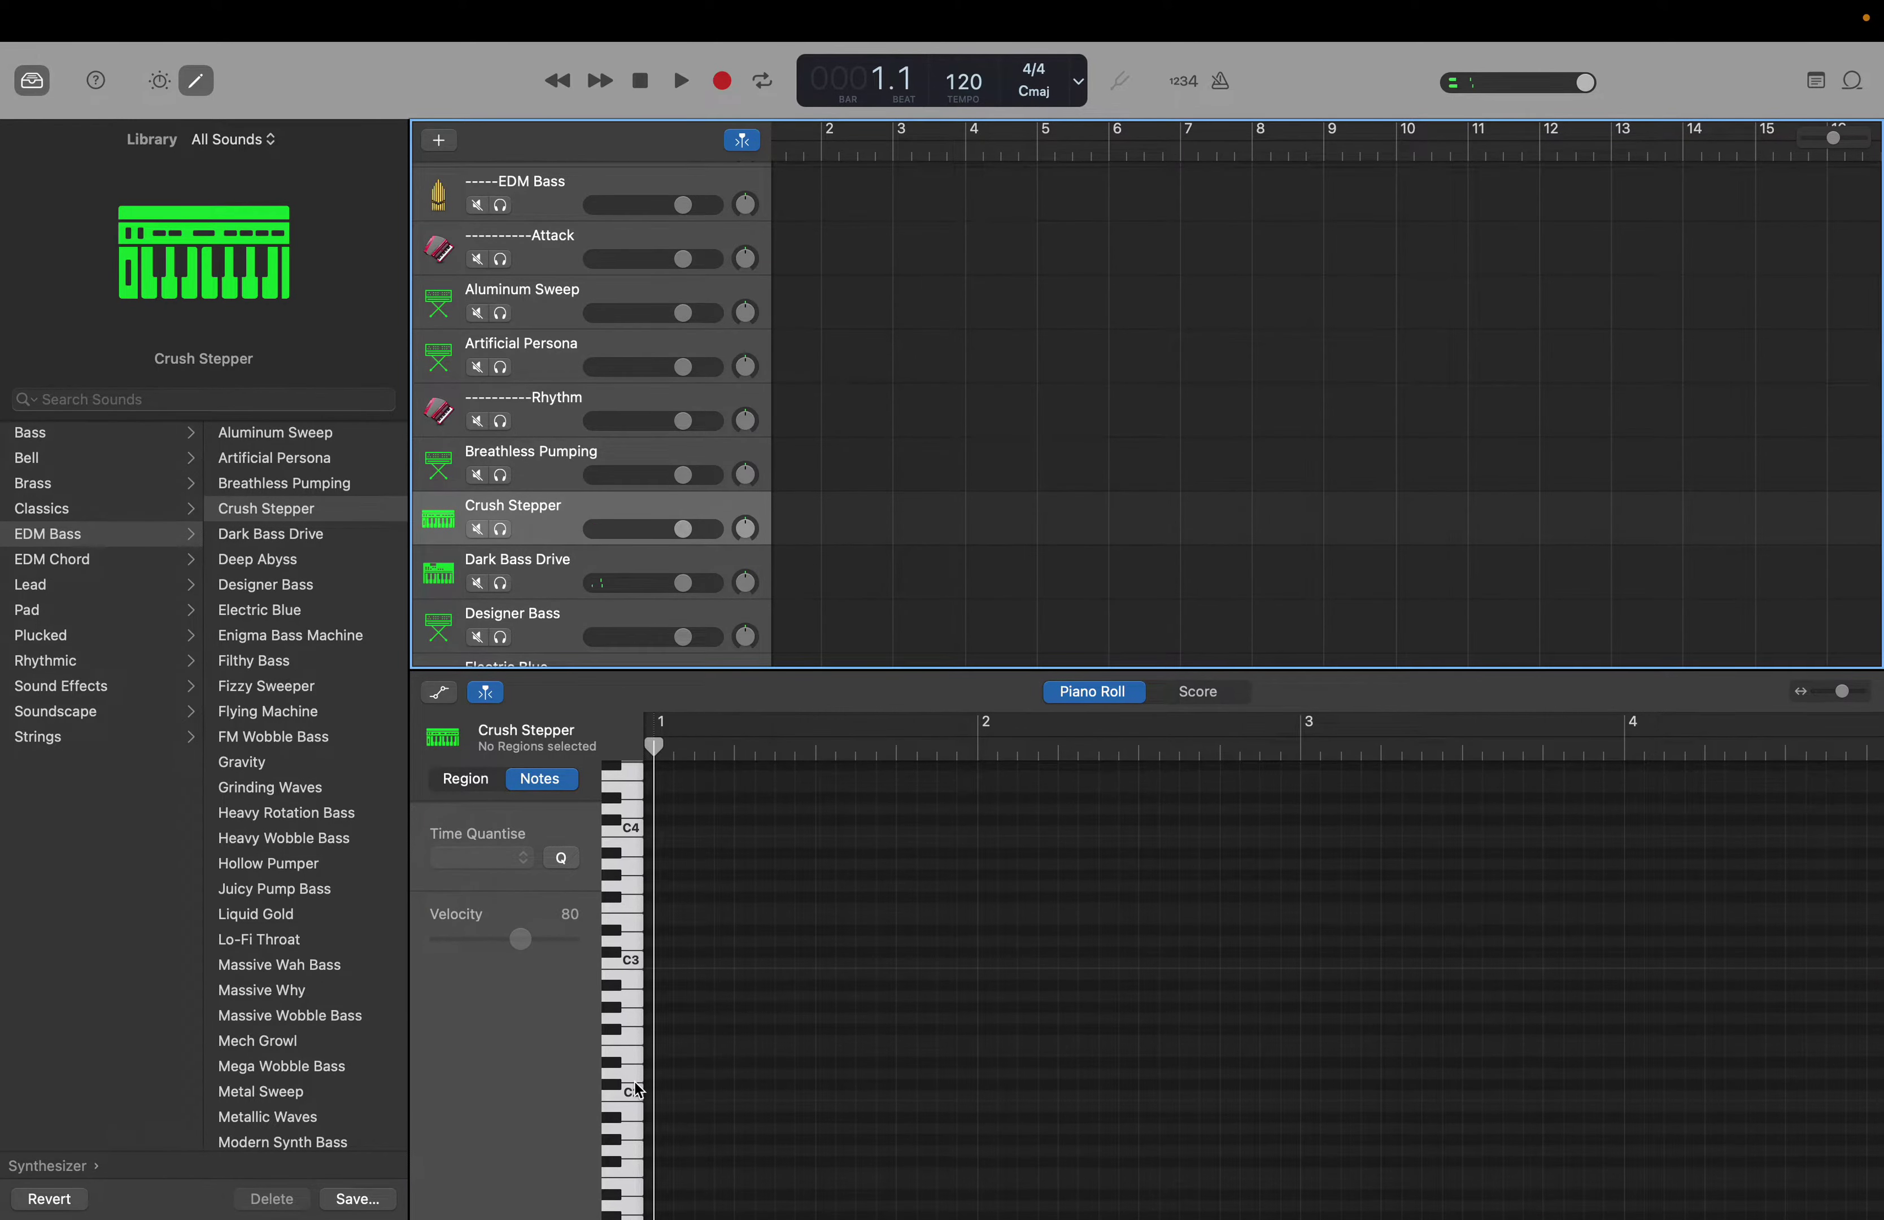
{"action": "left_click", "coordinate": [635, 1092]}
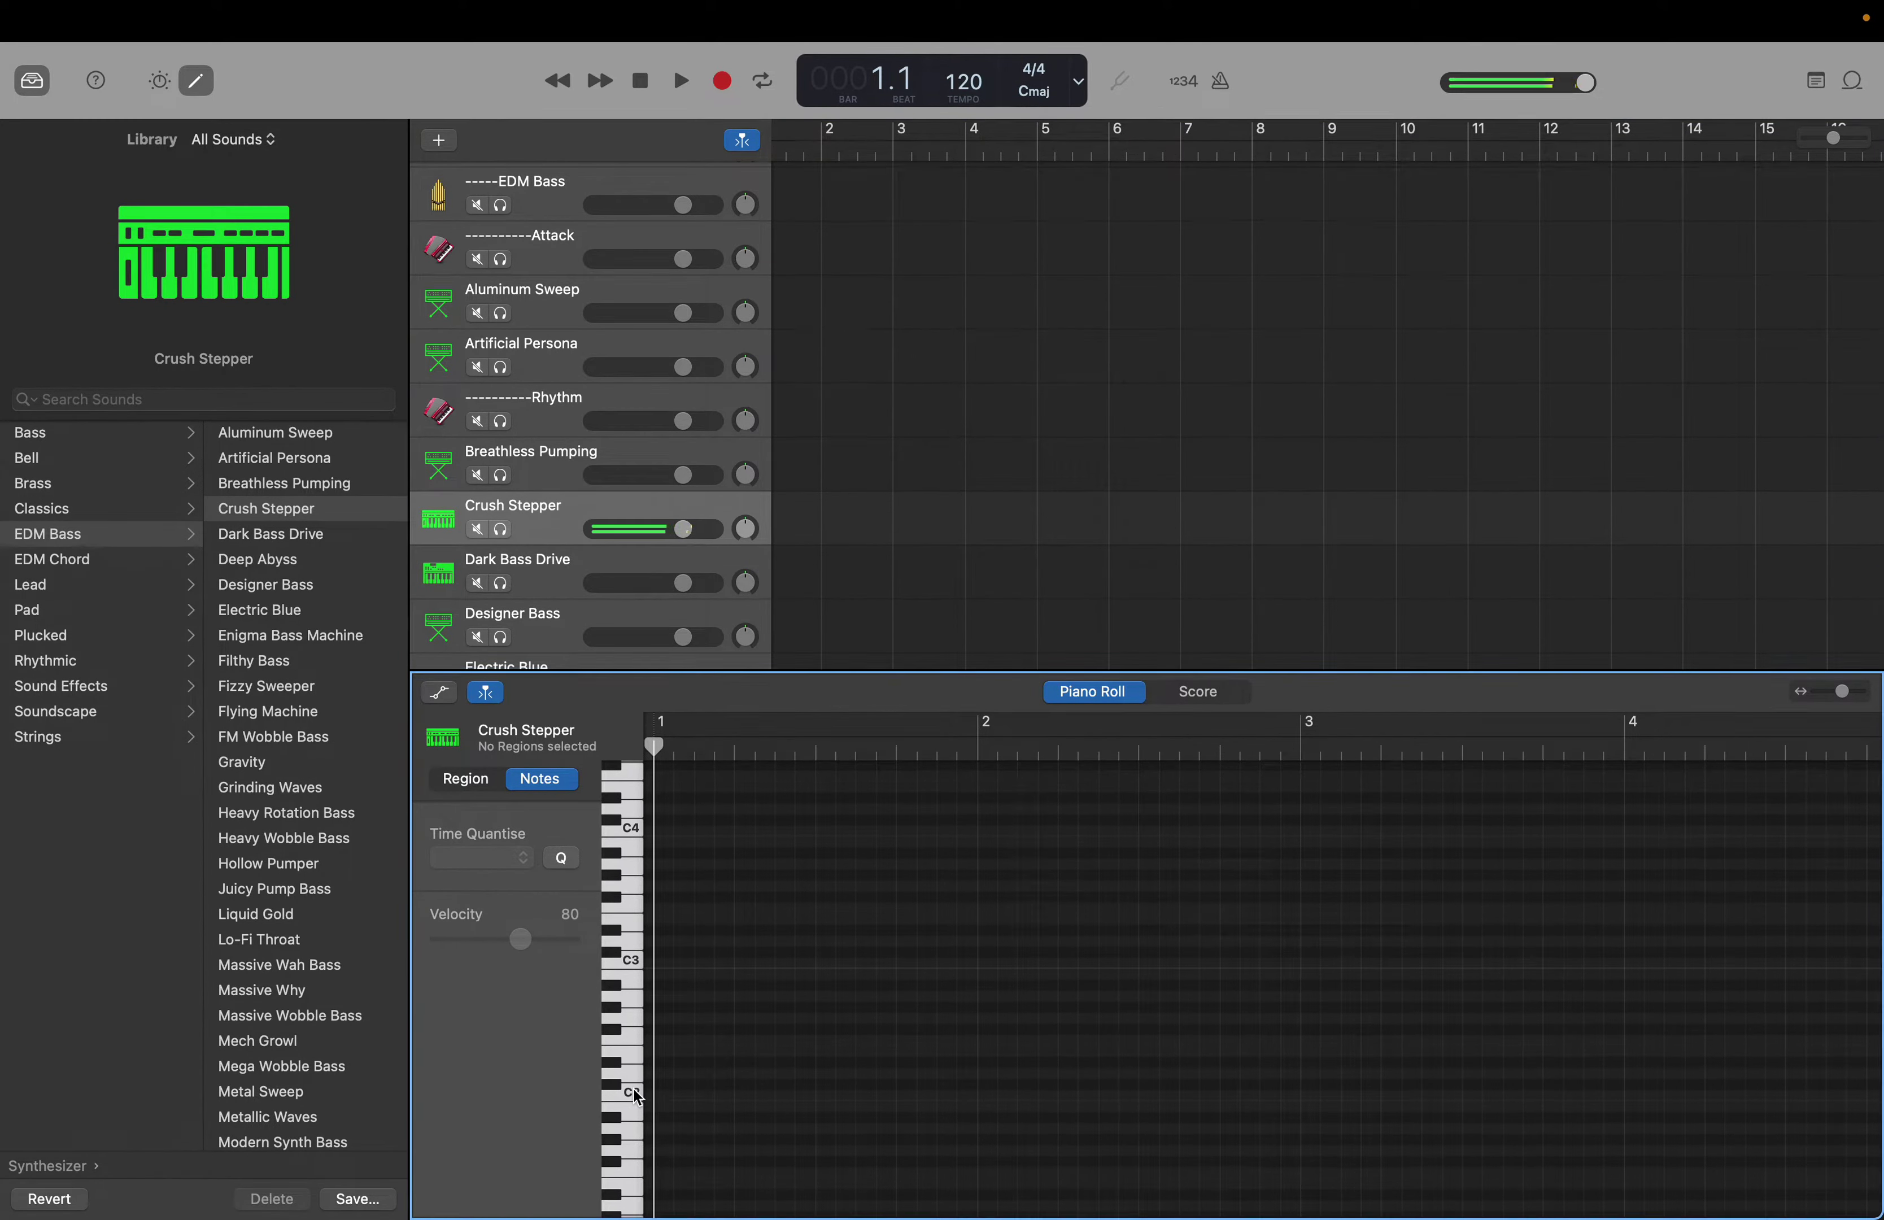
{"action": "left_click", "coordinate": [541, 466]}
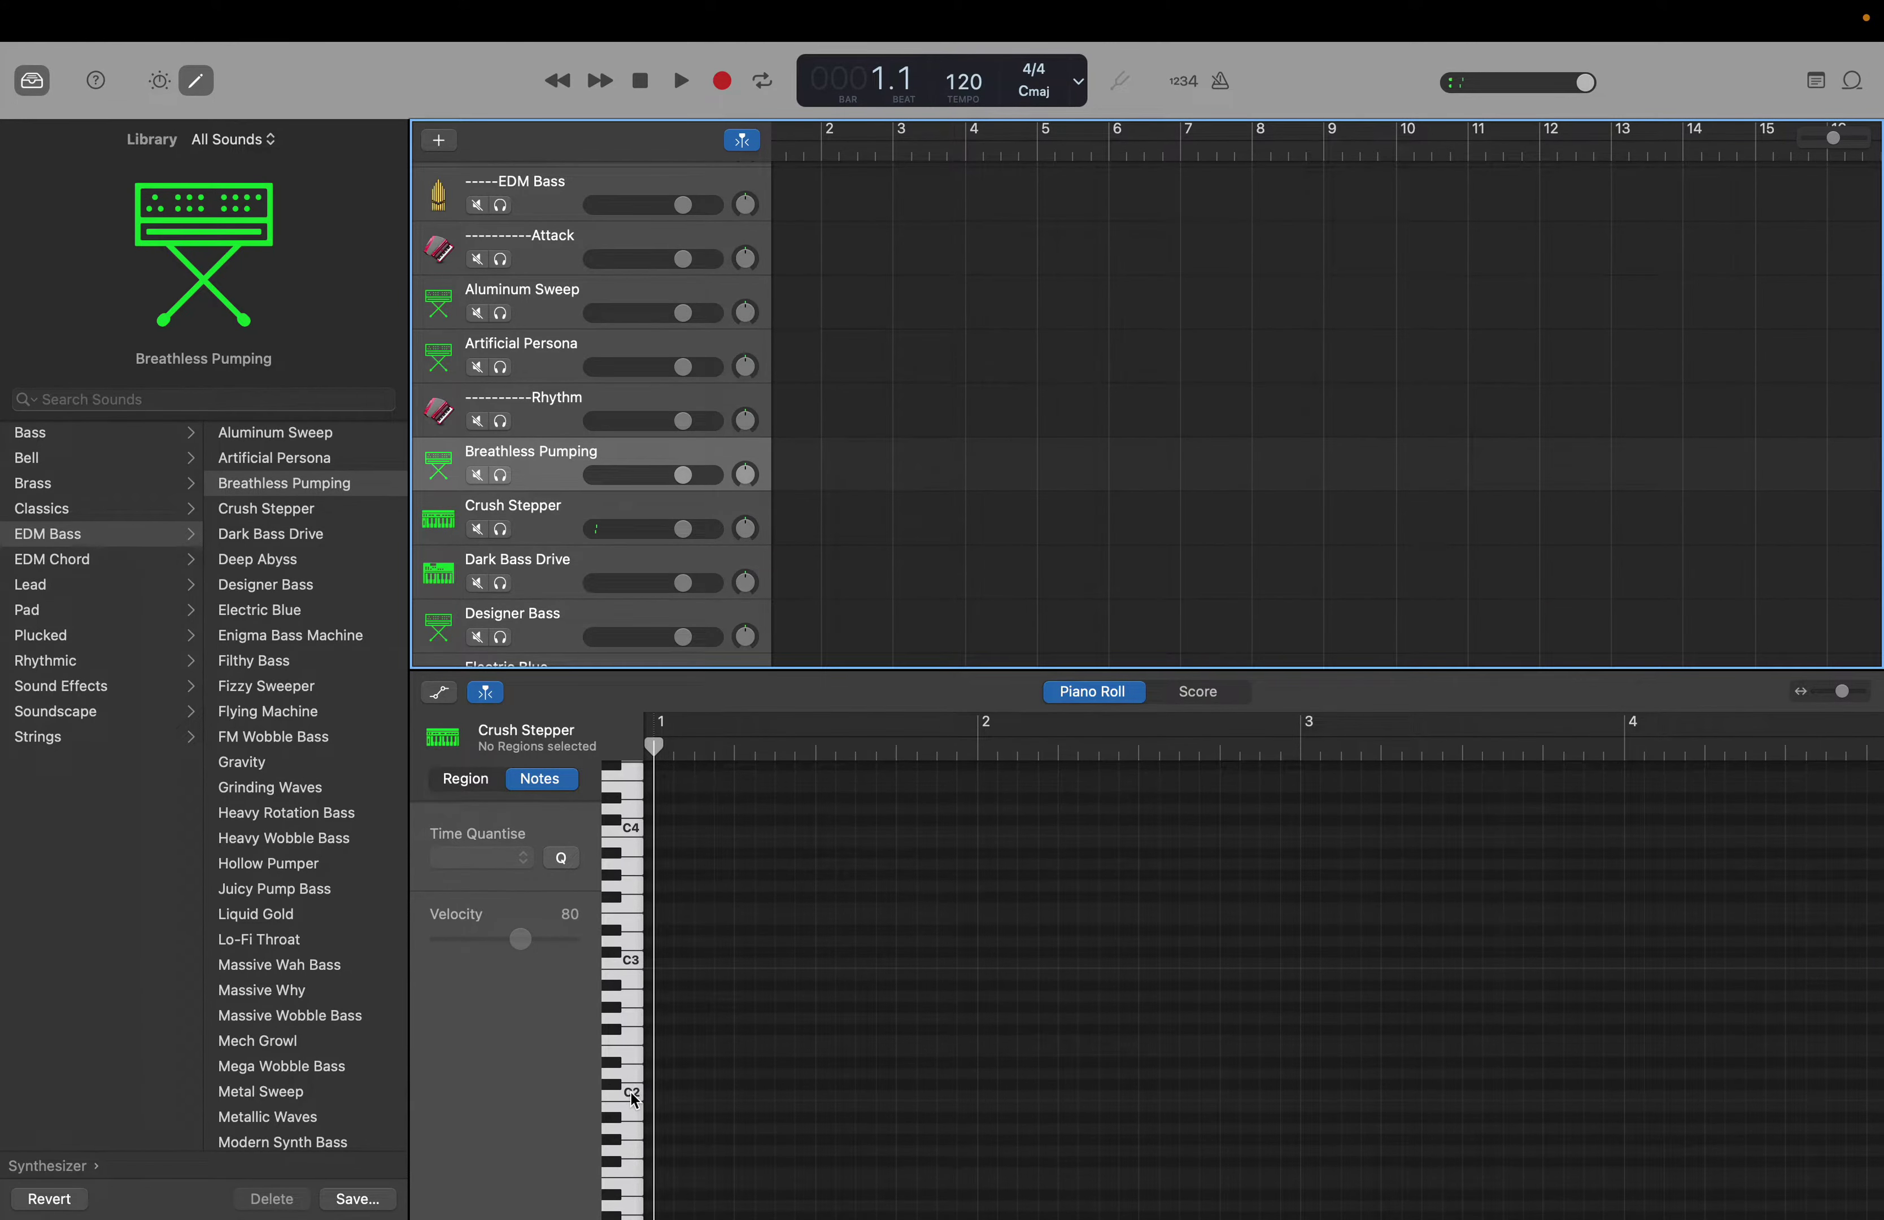
{"action": "left_click", "coordinate": [634, 1096]}
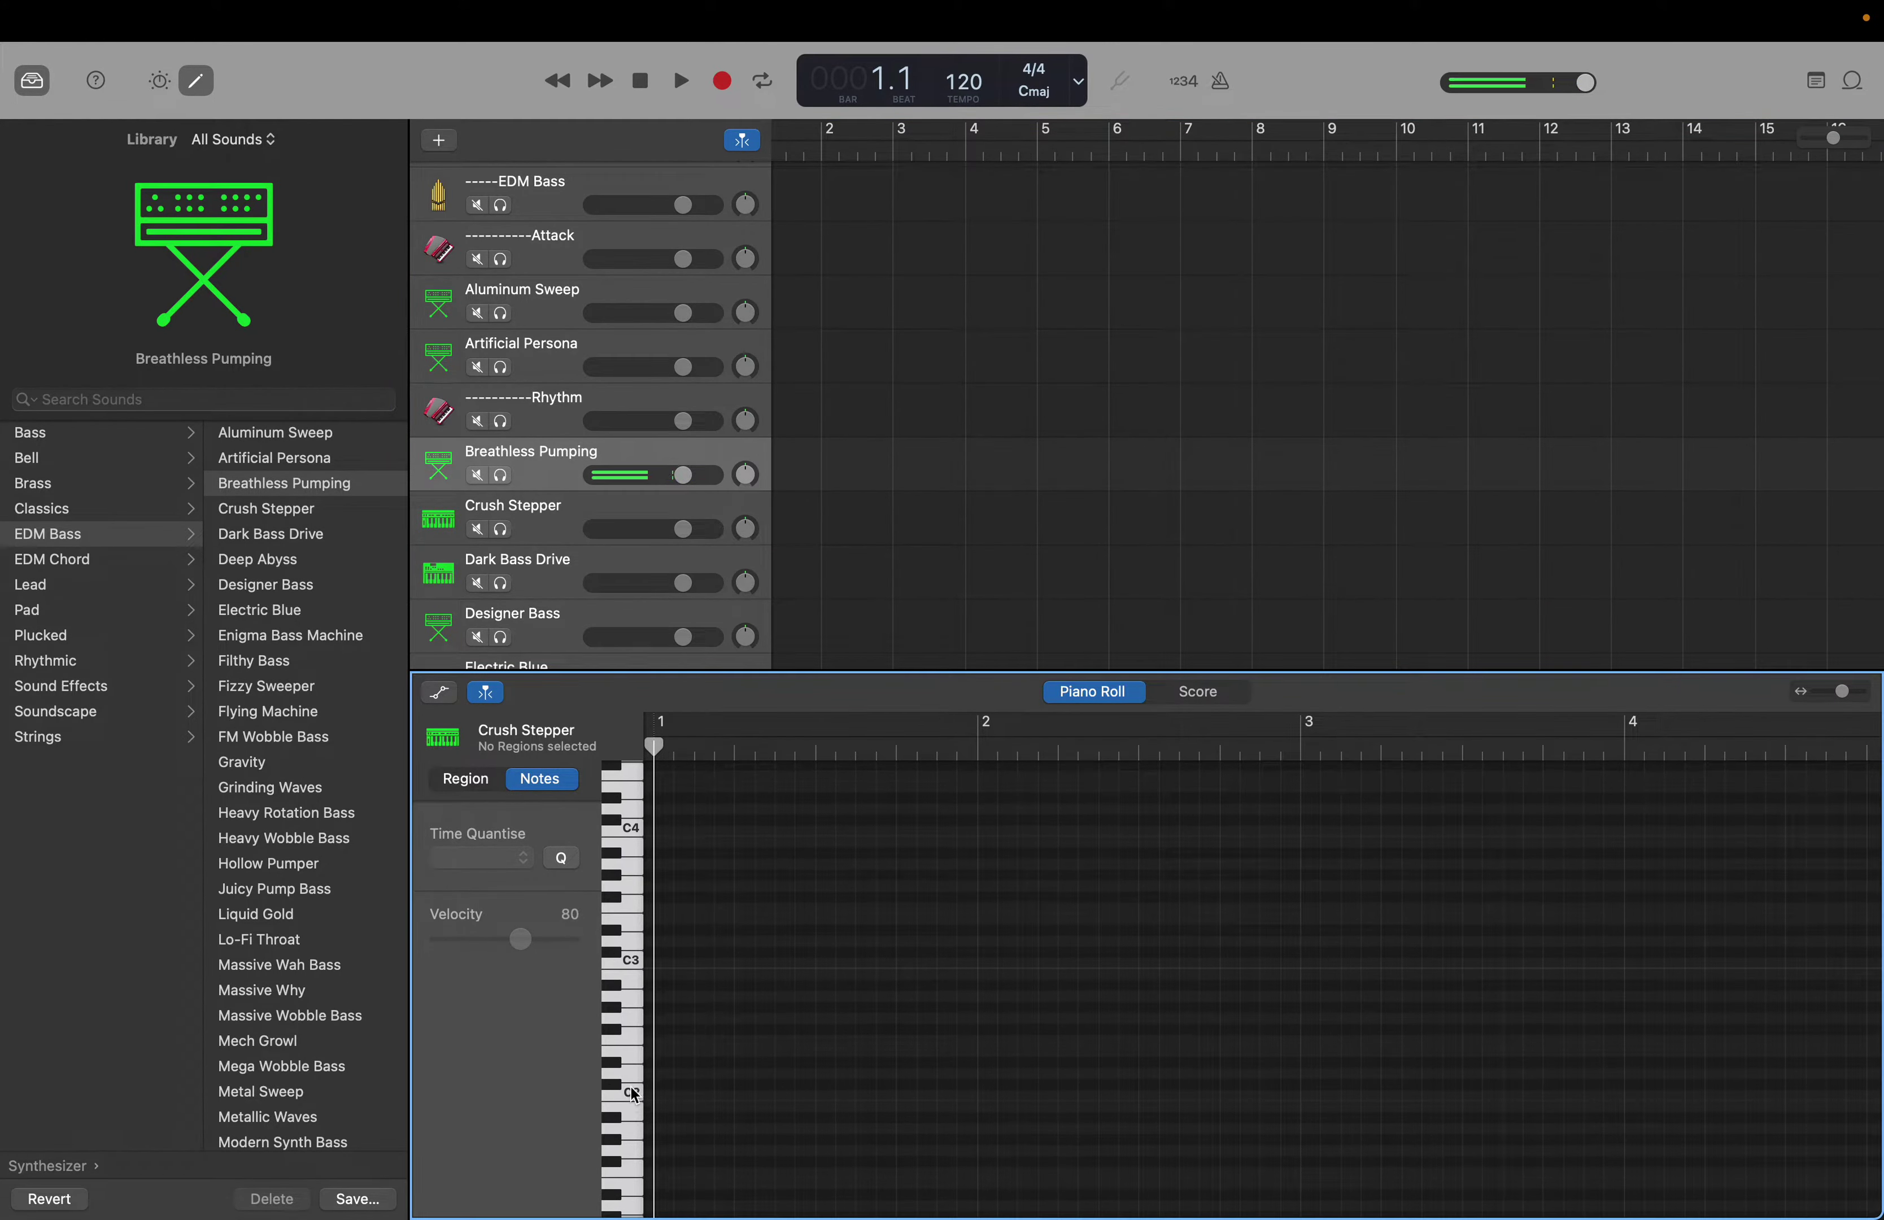
{"action": "left_click", "coordinate": [537, 579]}
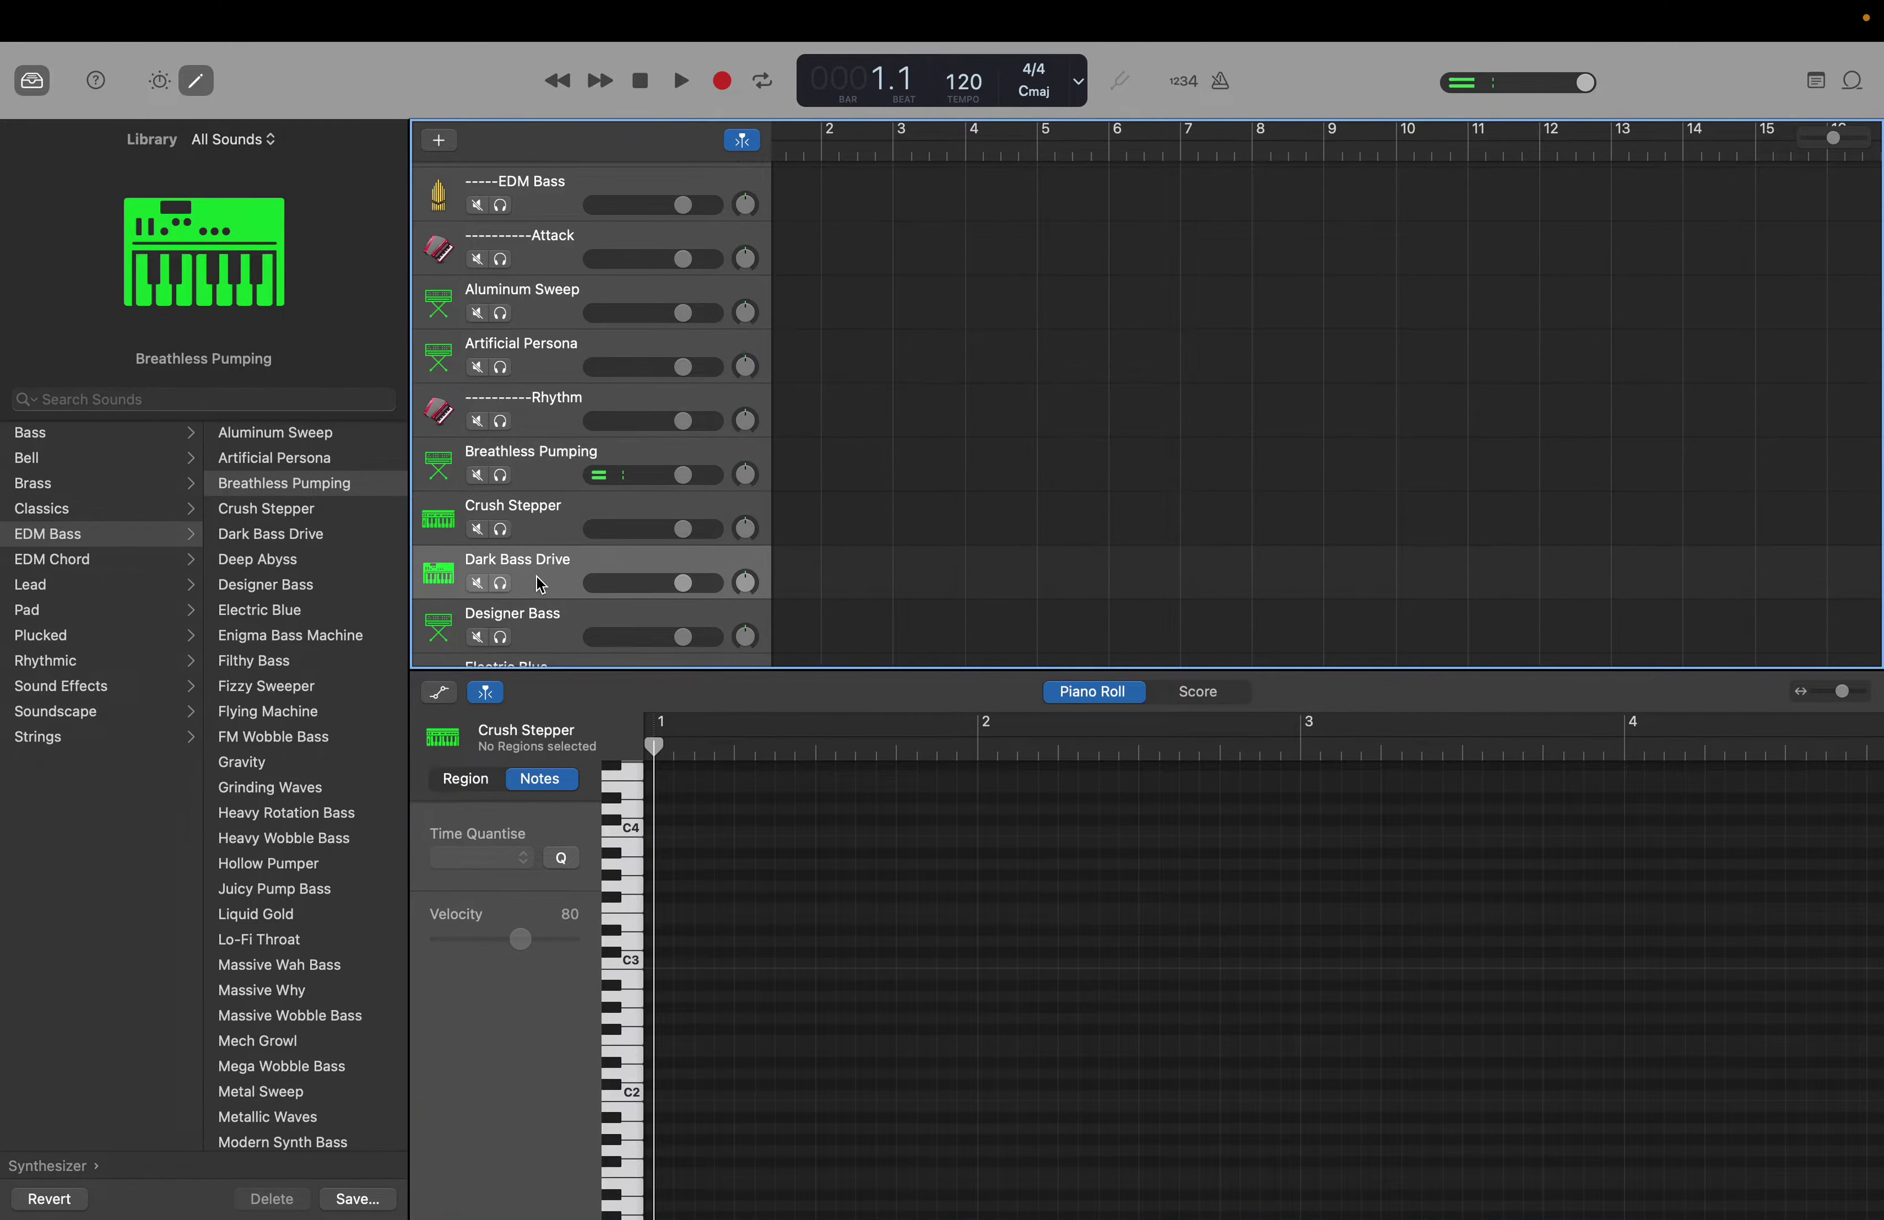
{"action": "left_click", "coordinate": [639, 1095]}
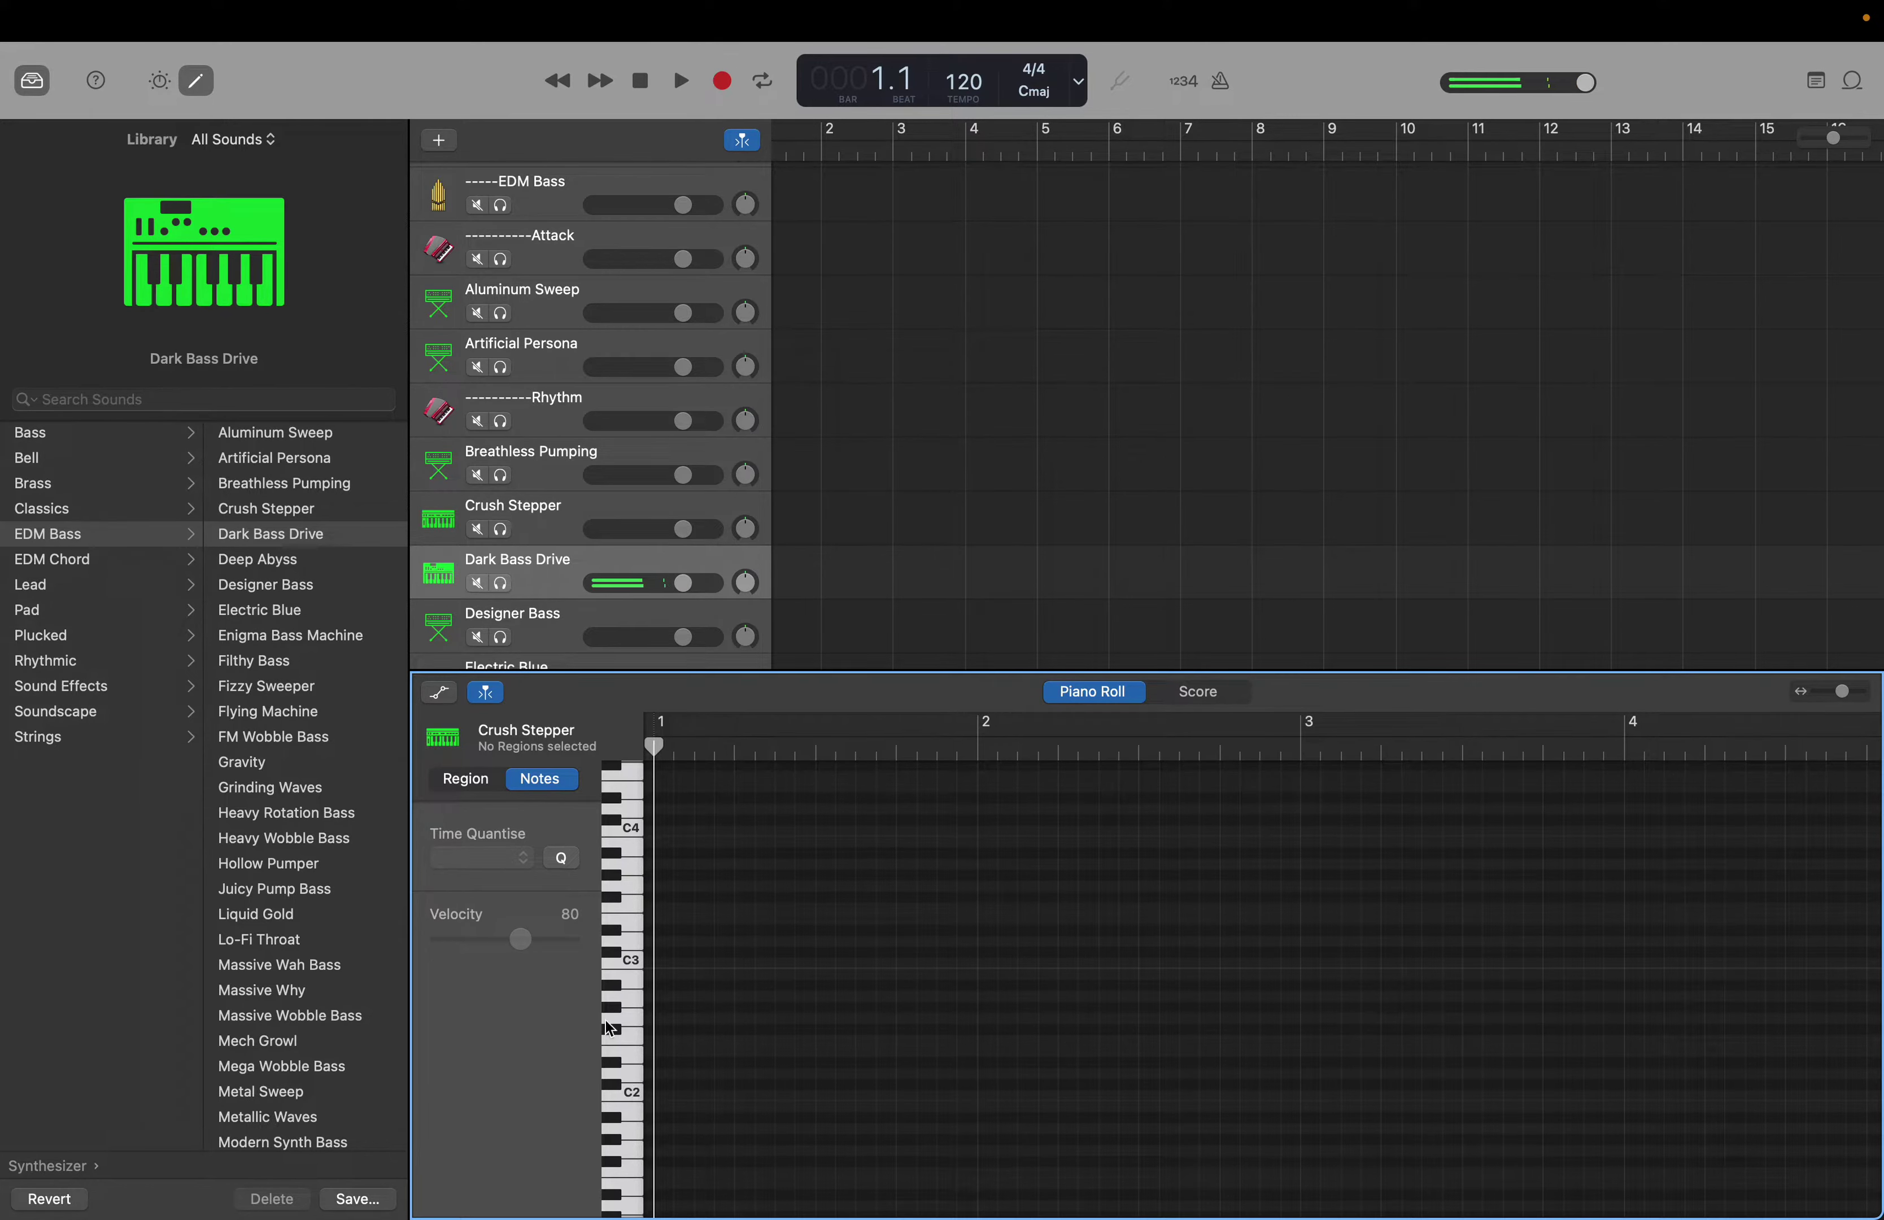
Audition the Designer Bass track at C2 and move it directly below Artificial Persona, above the Rhythm divider
{"action": "left_click", "coordinate": [553, 651]}
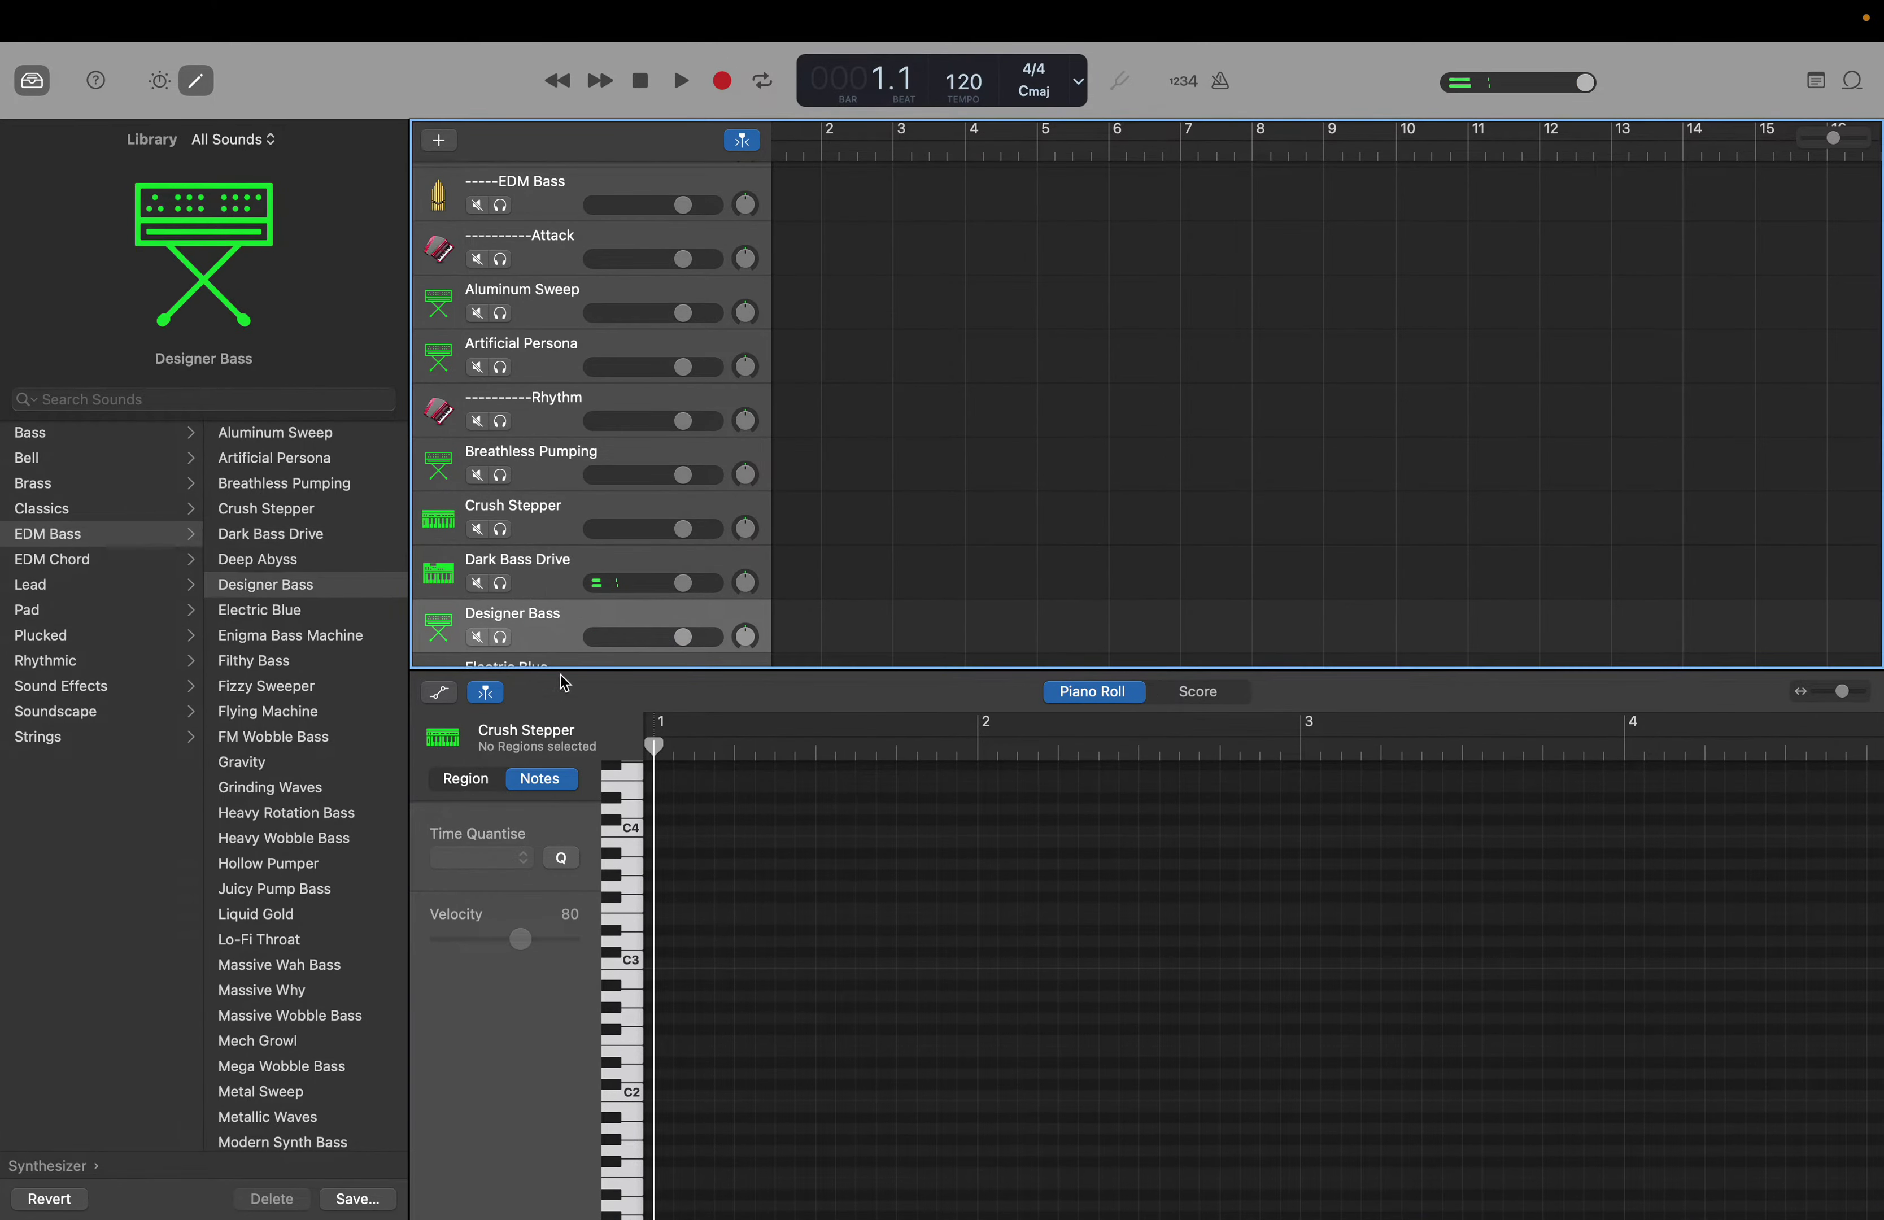
{"action": "left_click", "coordinate": [638, 1095]}
{"action": "left_click", "coordinate": [634, 1096]}
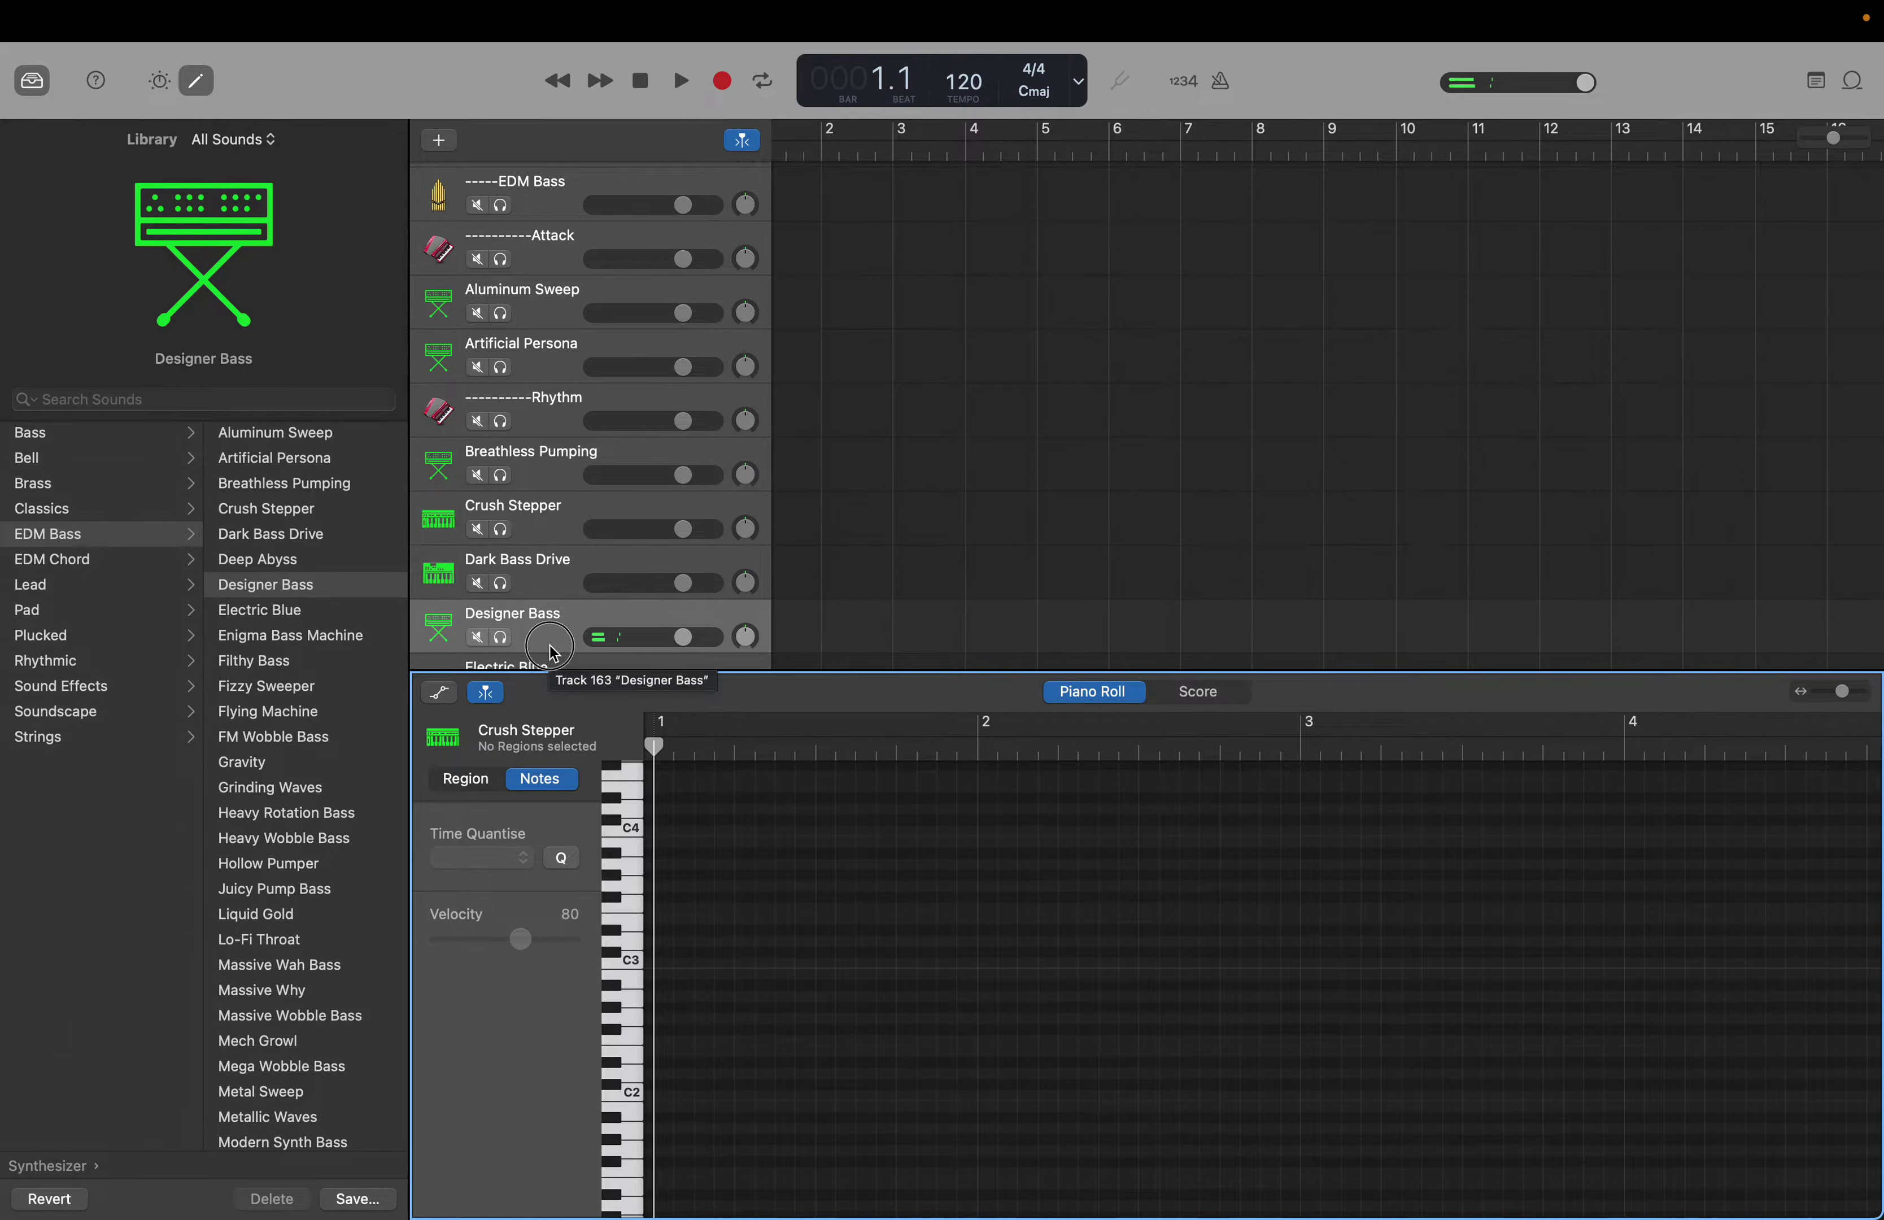
{"action": "left_click_drag", "start_coordinate": [547, 638], "coordinate": [545, 406]}
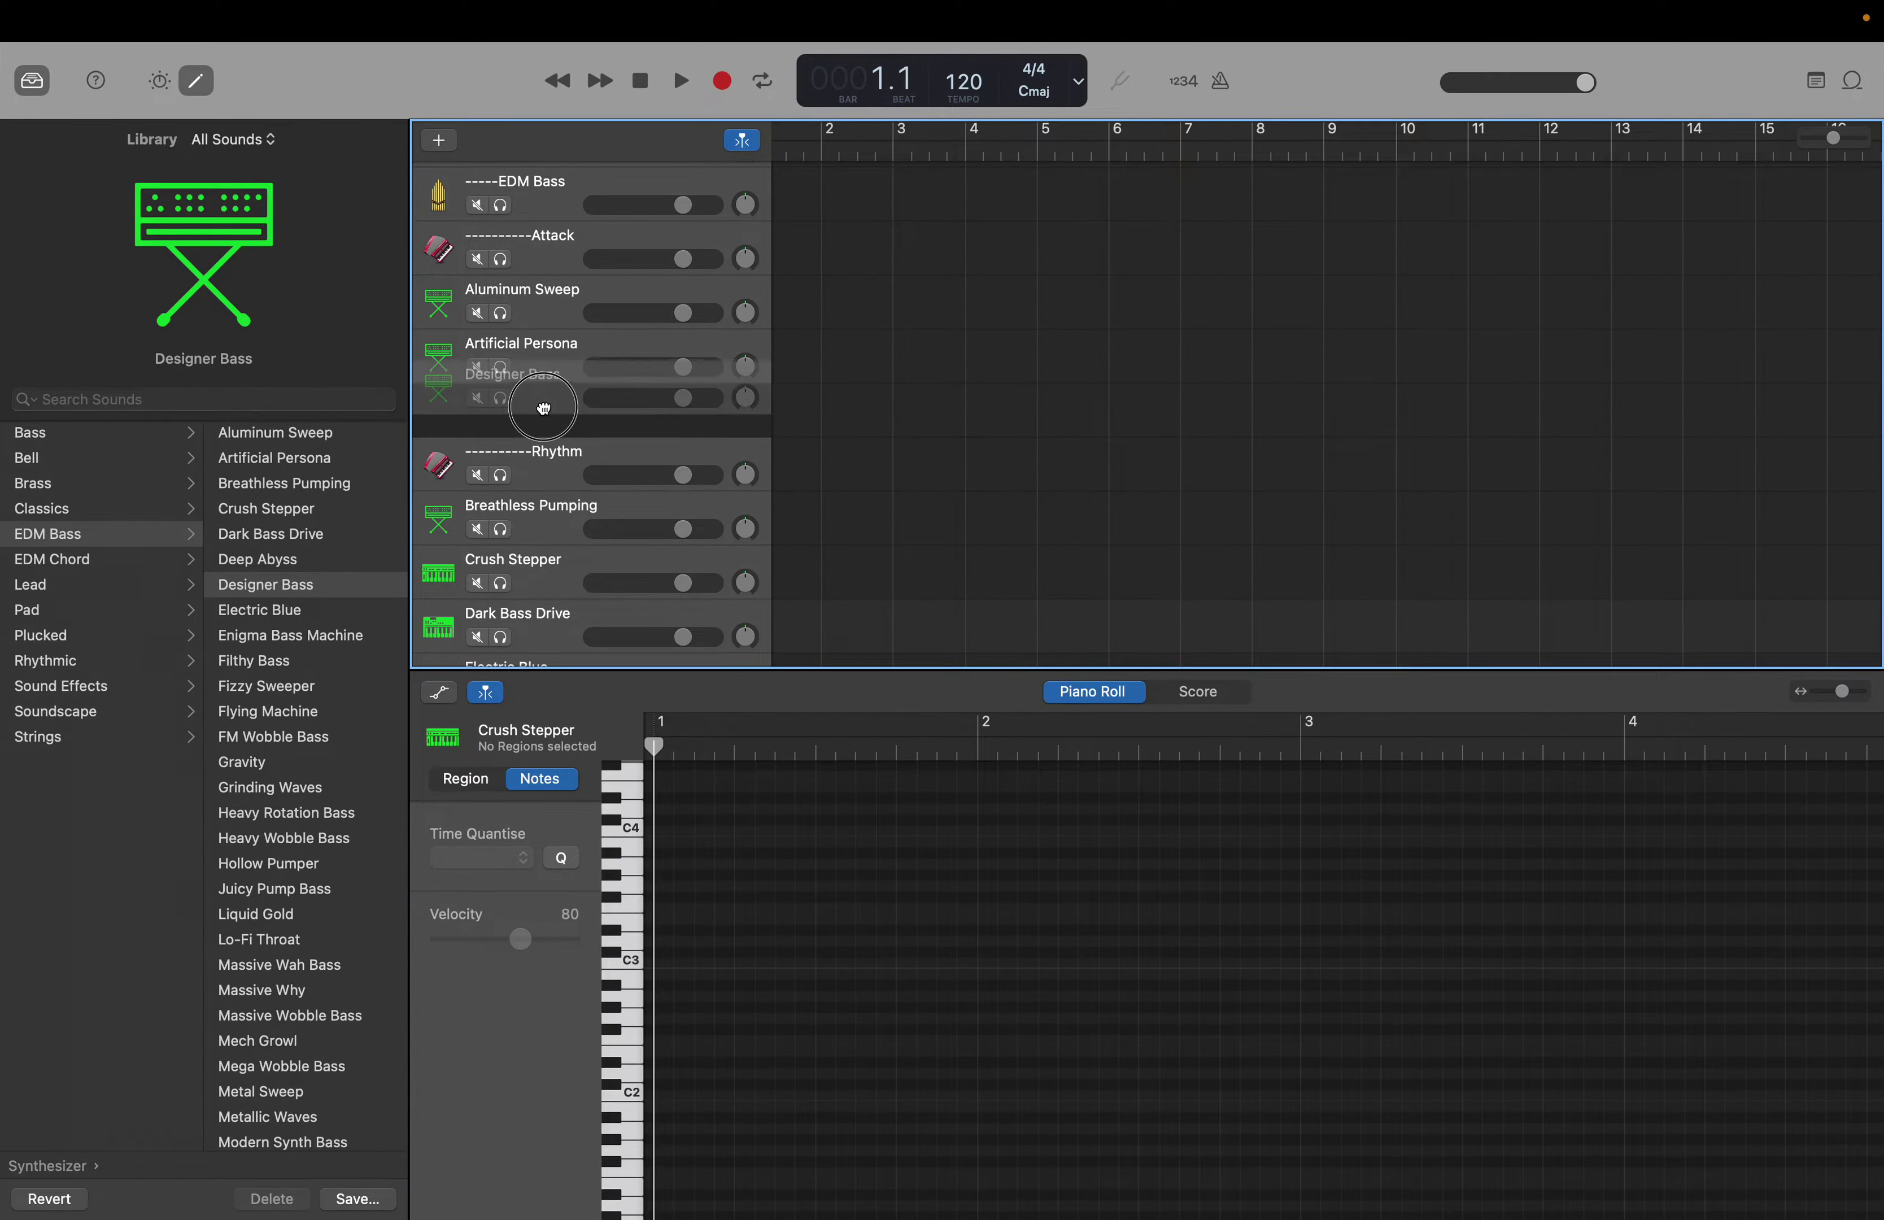
Audition the Dark Bass Drive and Electric Blue tracks by playing C2 on each in the Piano Roll
{"action": "left_click", "coordinate": [540, 625]}
{"action": "scroll", "coordinate": [544, 625], "scroll_direction": "down", "scroll_amount": 3}
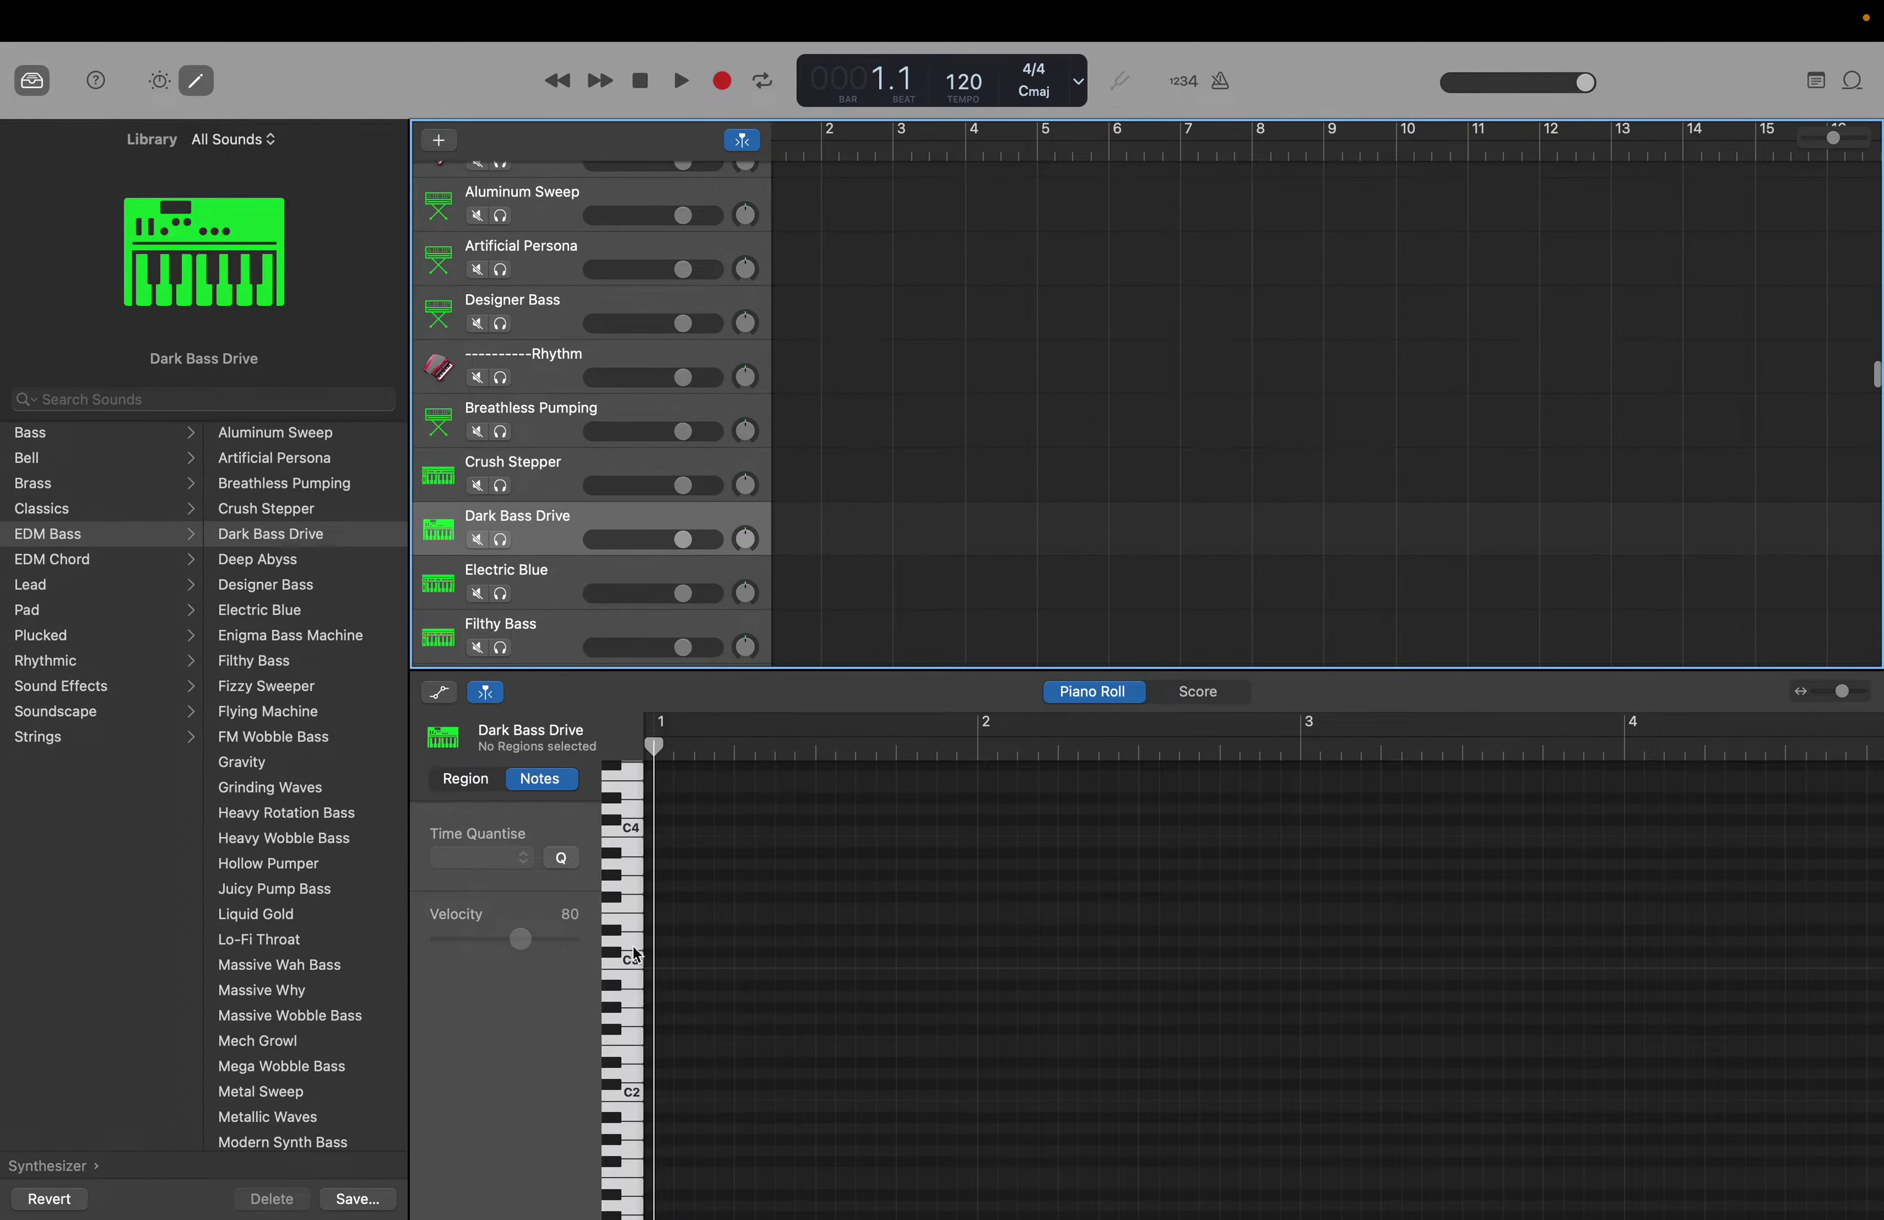
{"action": "left_click", "coordinate": [632, 1101]}
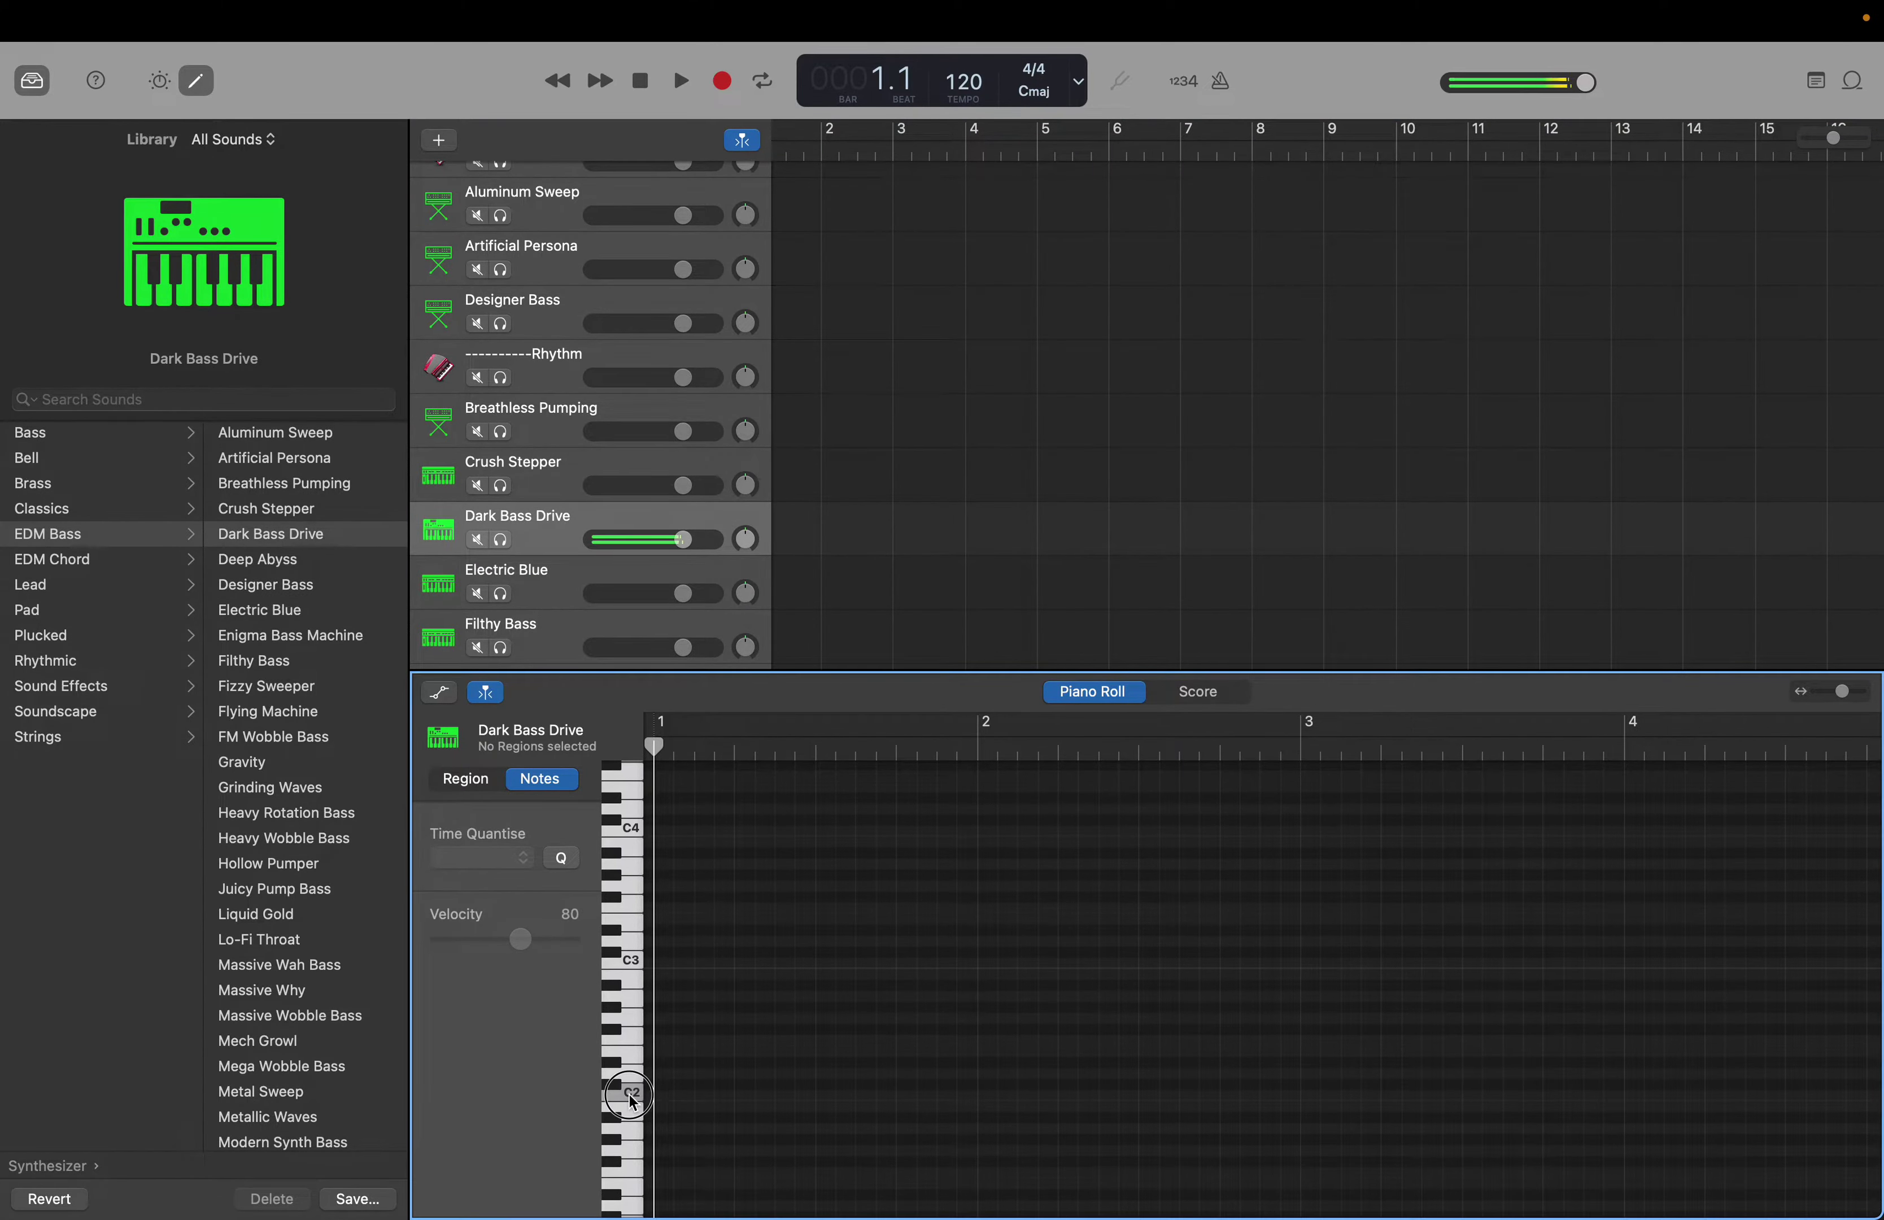
{"action": "left_click", "coordinate": [535, 574]}
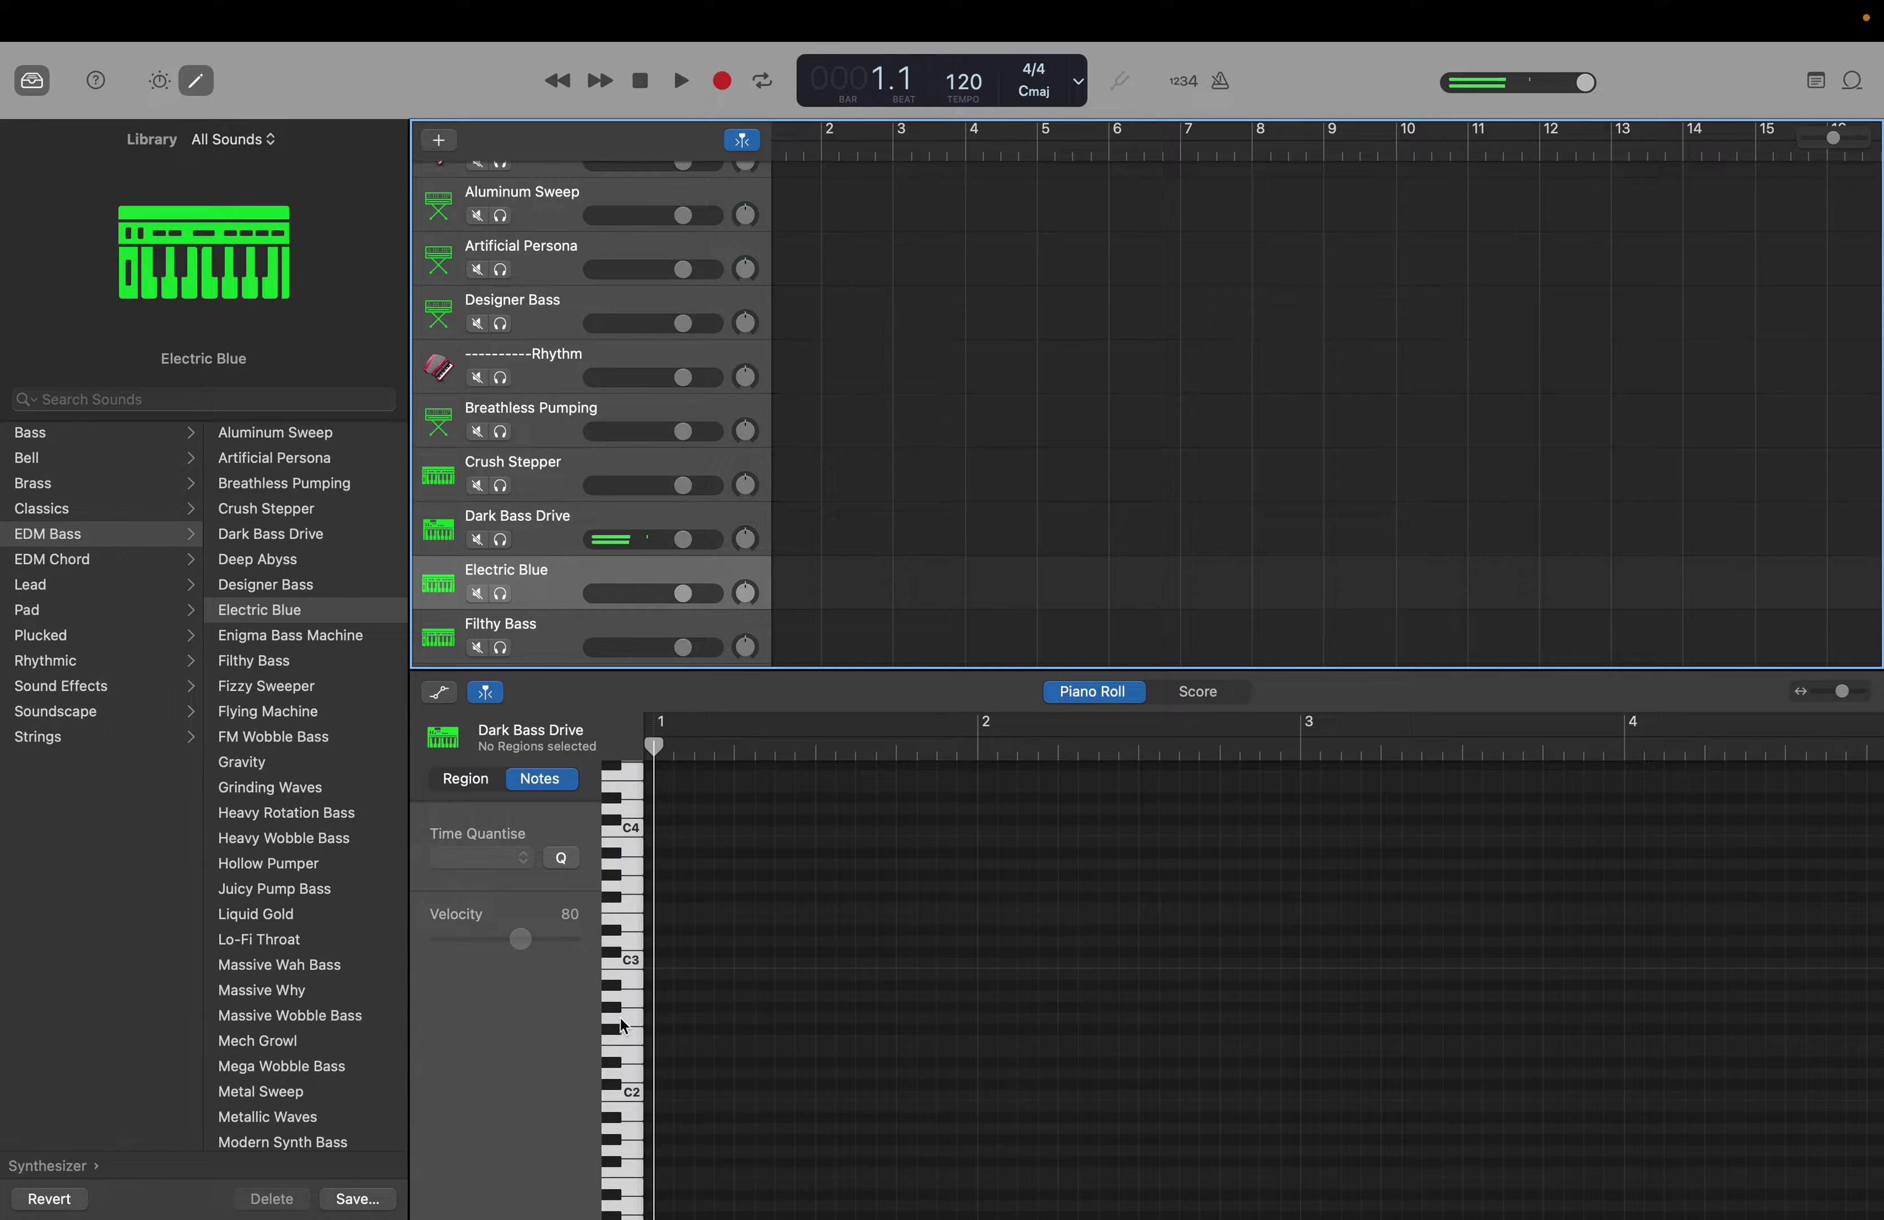
{"action": "left_click", "coordinate": [635, 1101]}
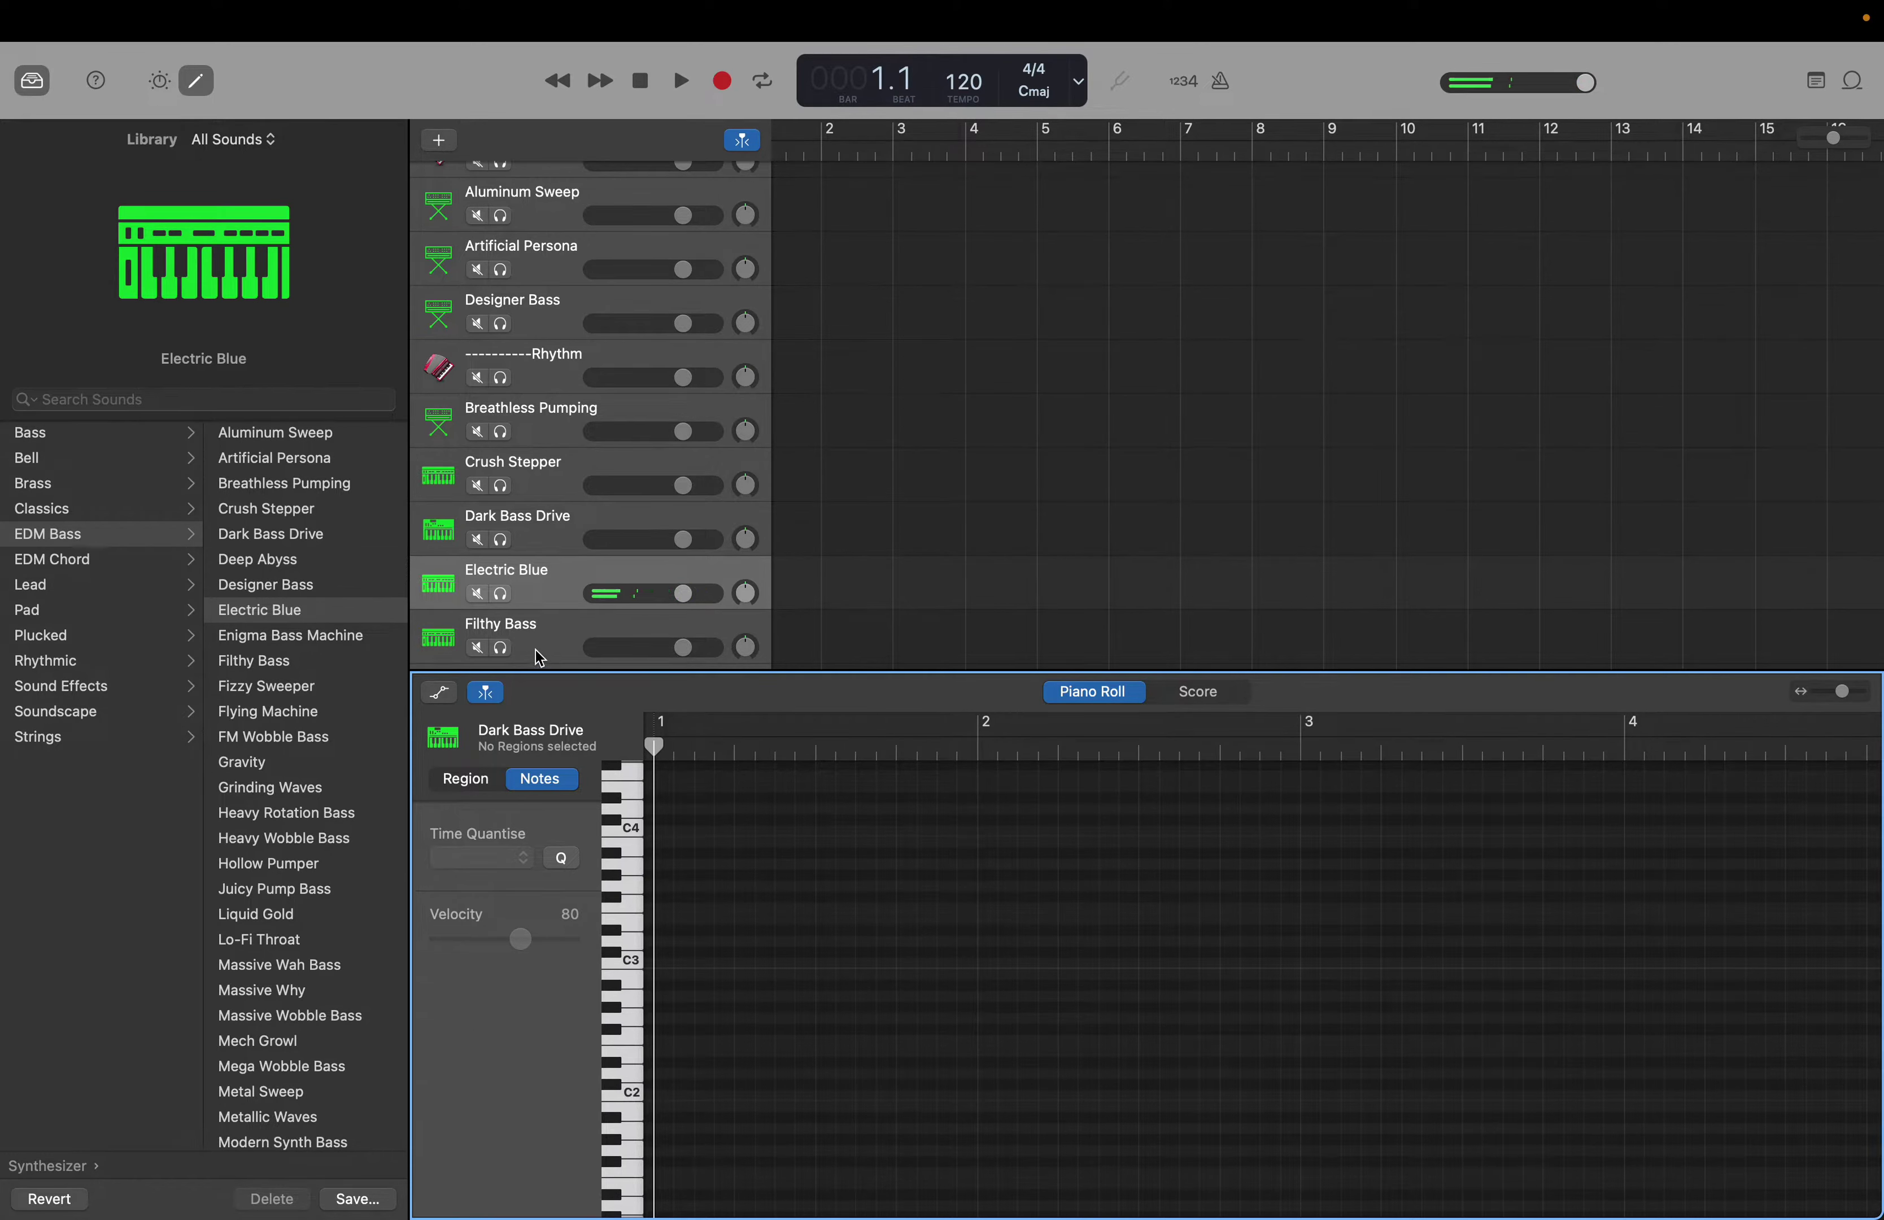
Audition the Filthy Bass track at C2 and move it directly below Designer Bass, above the Rhythm divider
{"action": "scroll", "coordinate": [537, 647], "scroll_direction": "down", "scroll_amount": 2}
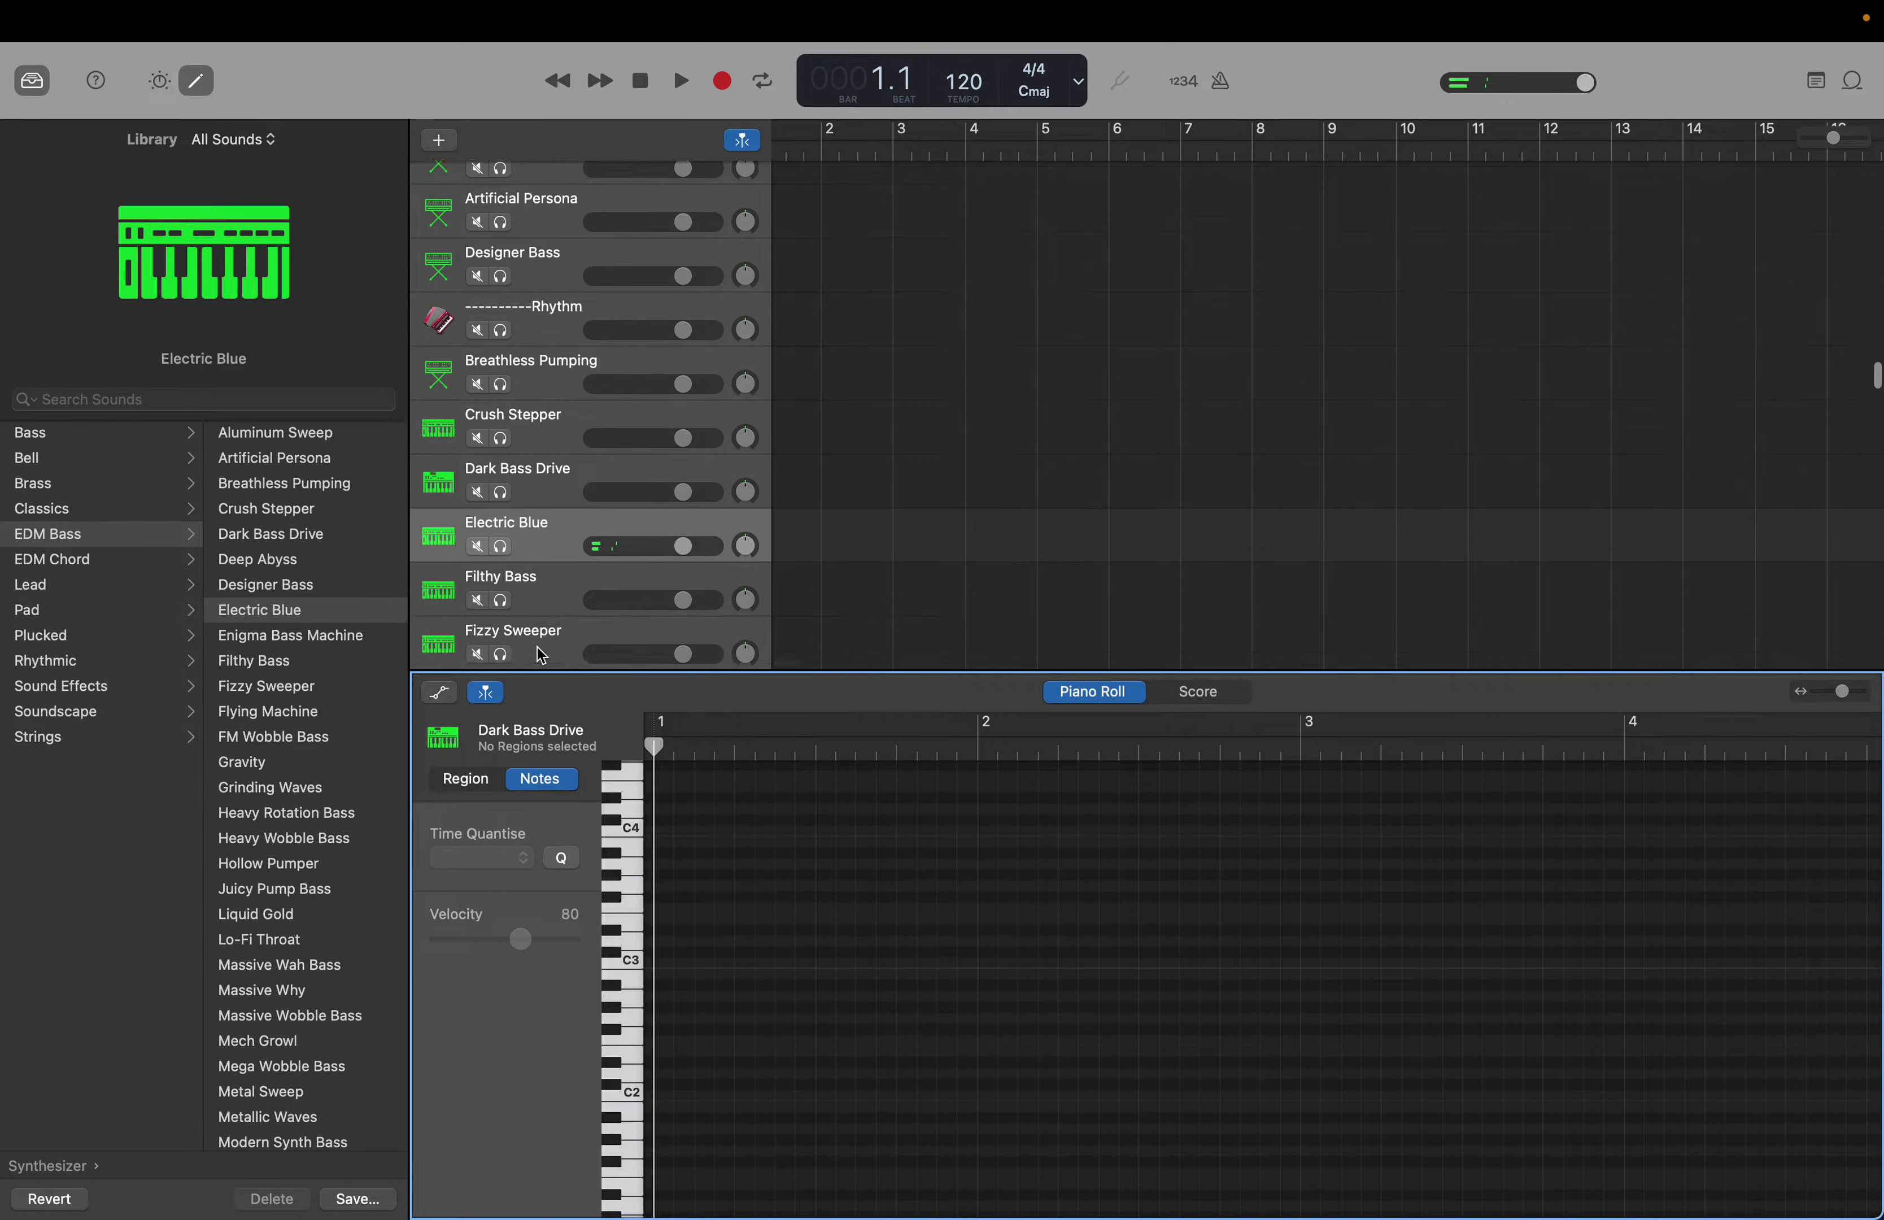
{"action": "left_click", "coordinate": [554, 584]}
{"action": "left_click", "coordinate": [634, 1096]}
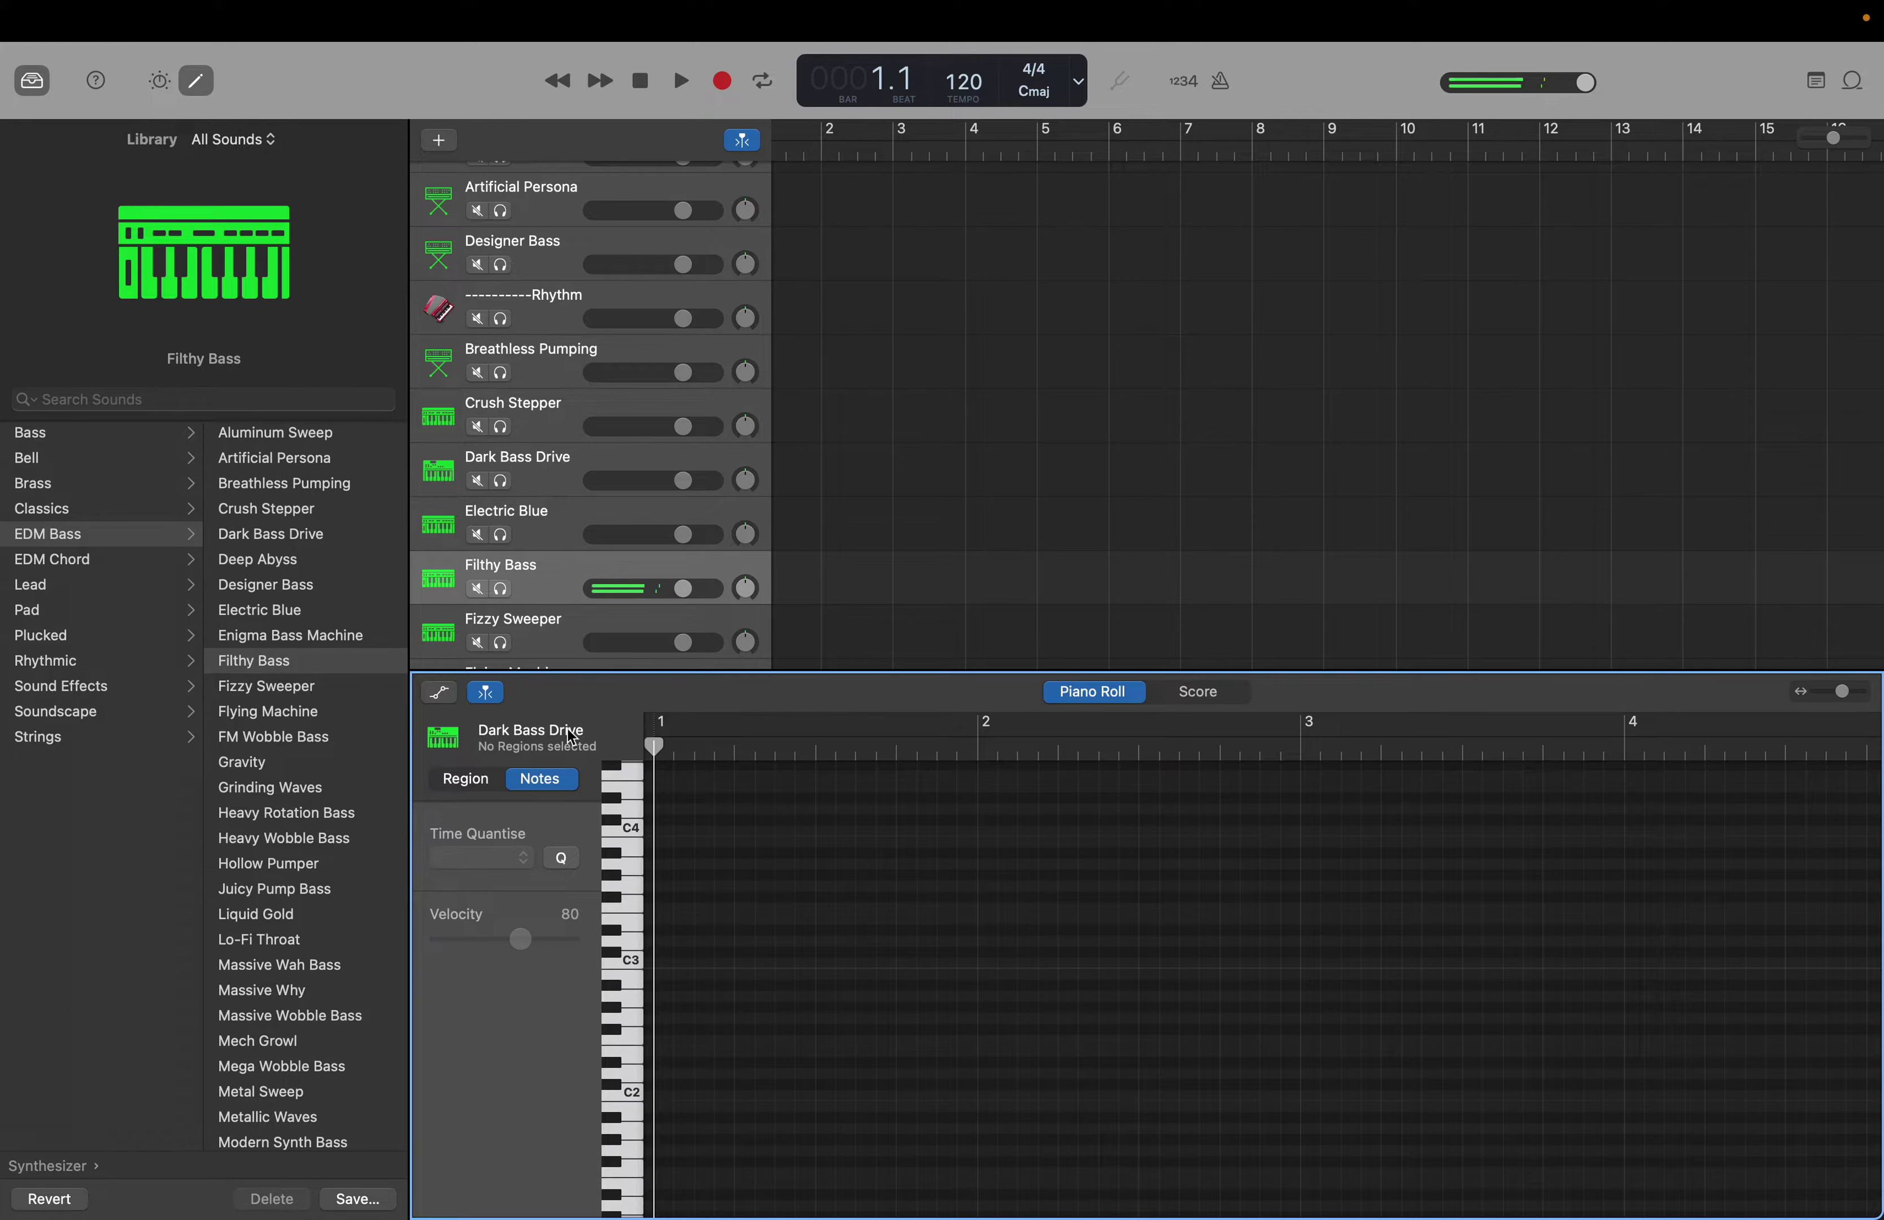
{"action": "left_click_drag", "start_coordinate": [550, 582], "coordinate": [543, 303]}
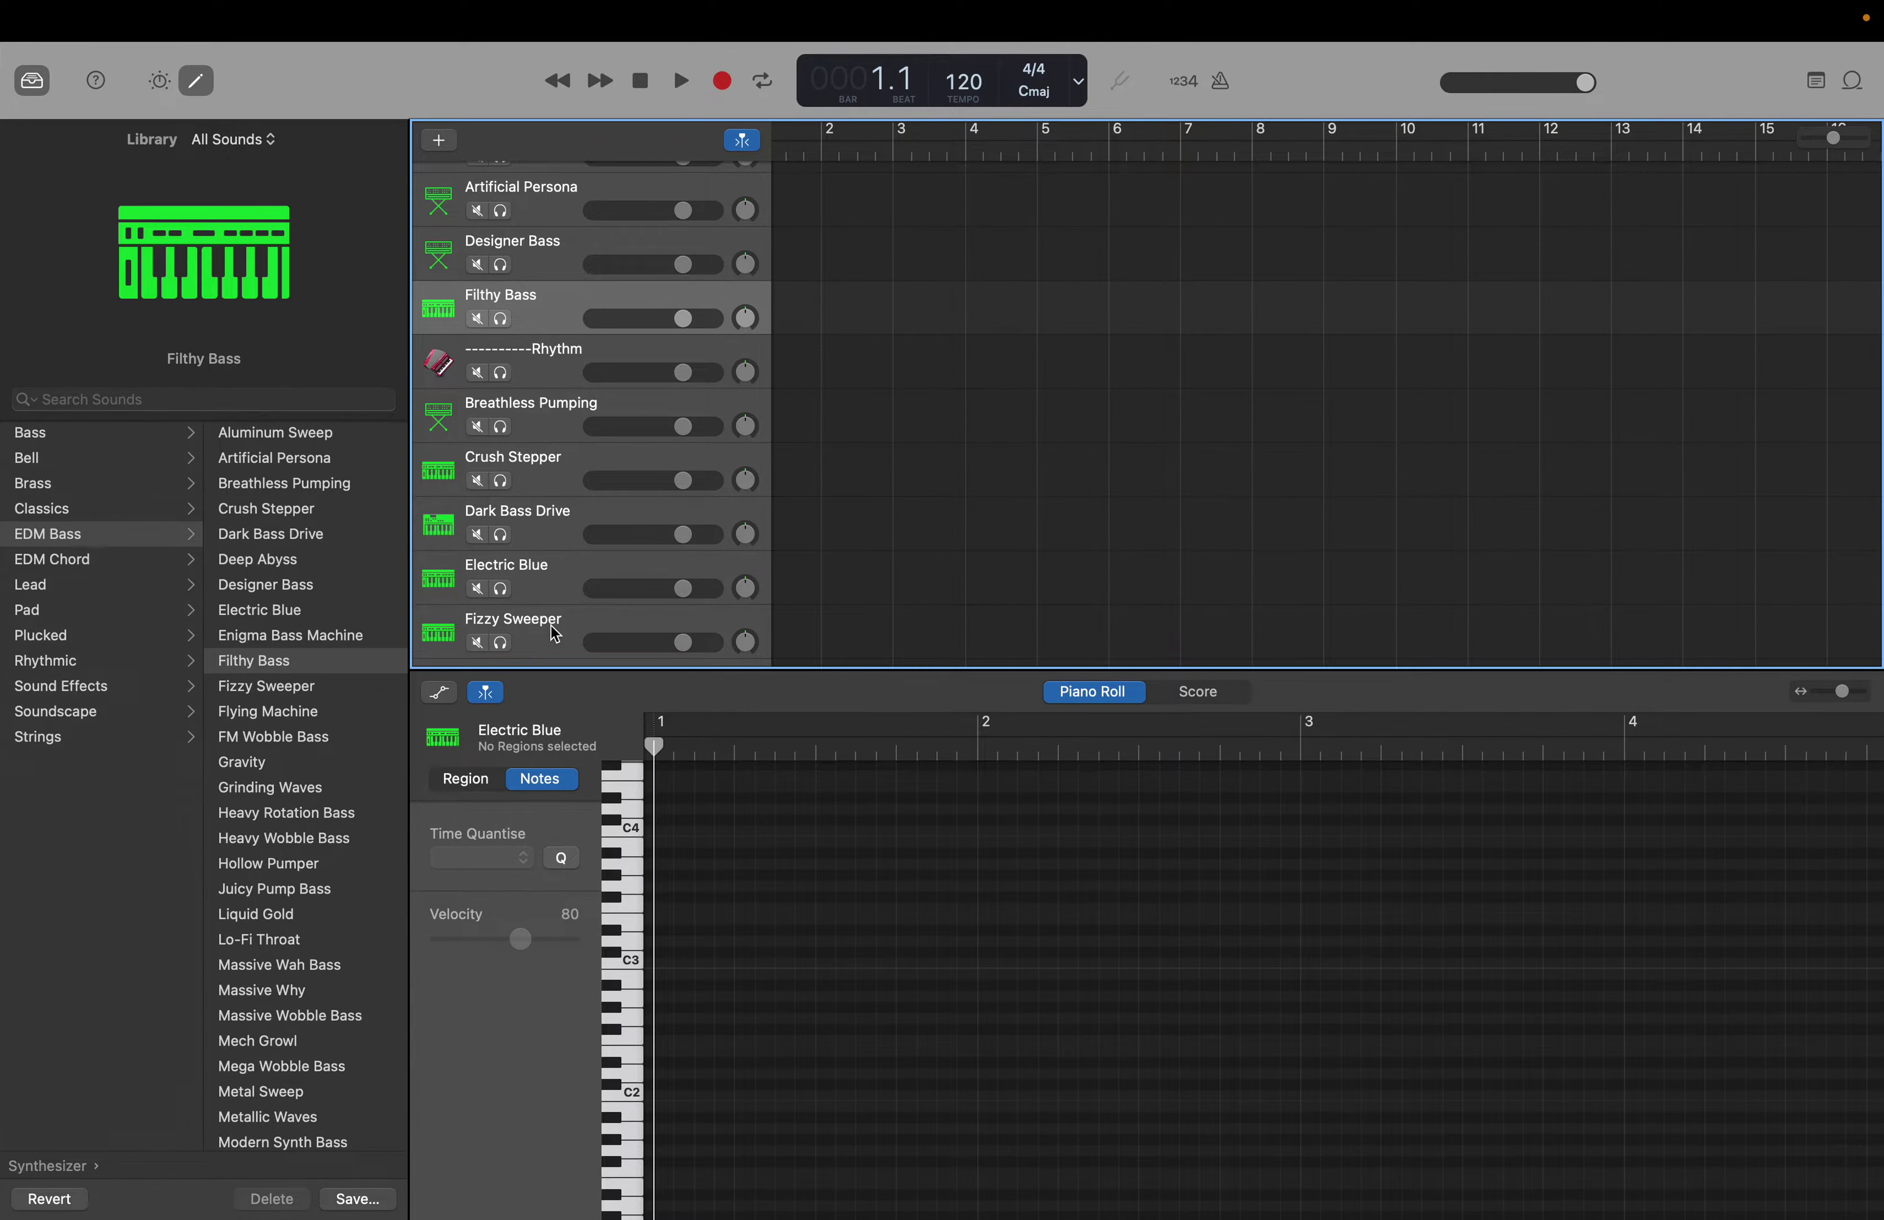
Audition the Fizzy Sweeper track at C2 and move it directly below Filthy Bass, above the Rhythm divider
{"action": "left_click", "coordinate": [550, 628]}
{"action": "left_click", "coordinate": [630, 1098]}
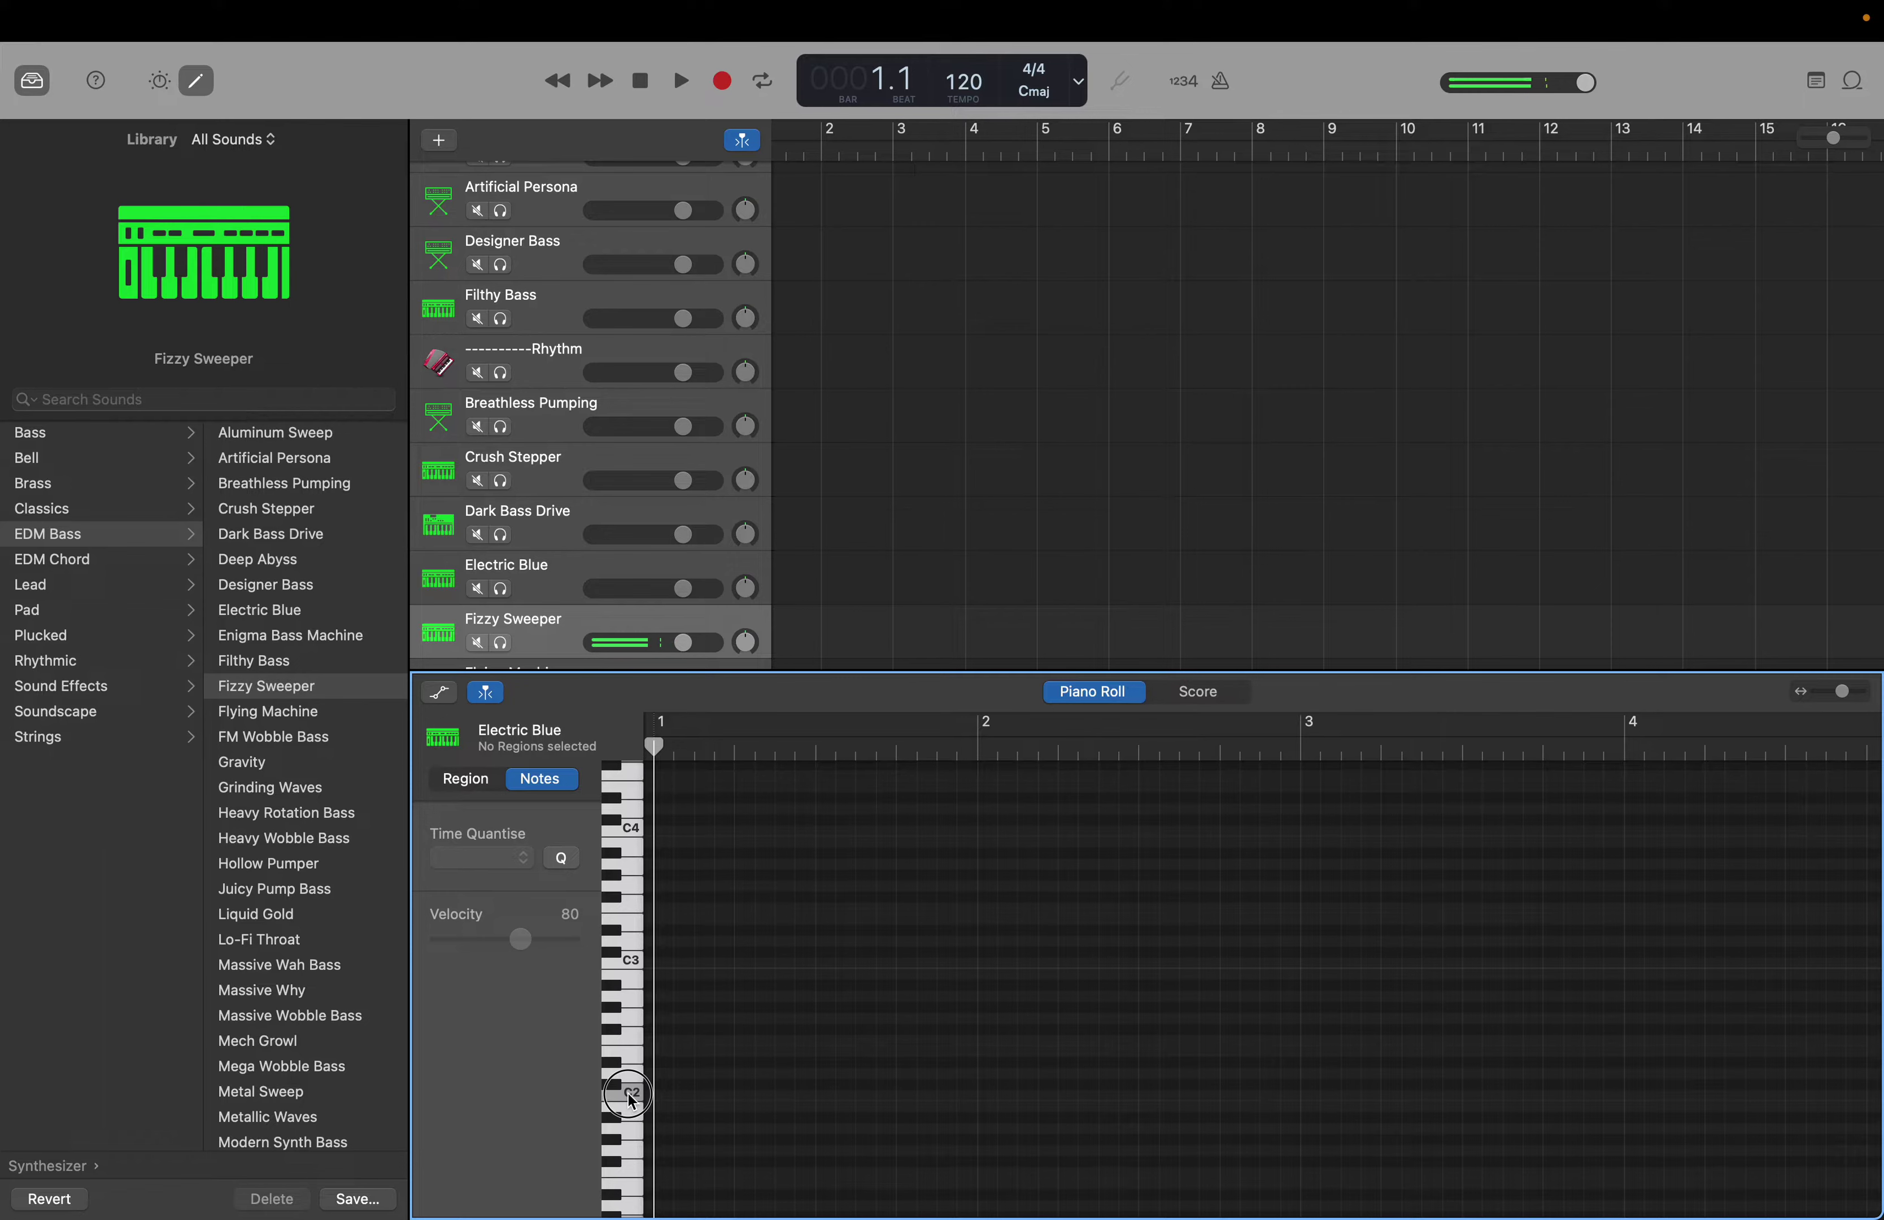
{"action": "left_click_drag", "start_coordinate": [587, 614], "coordinate": [602, 360]}
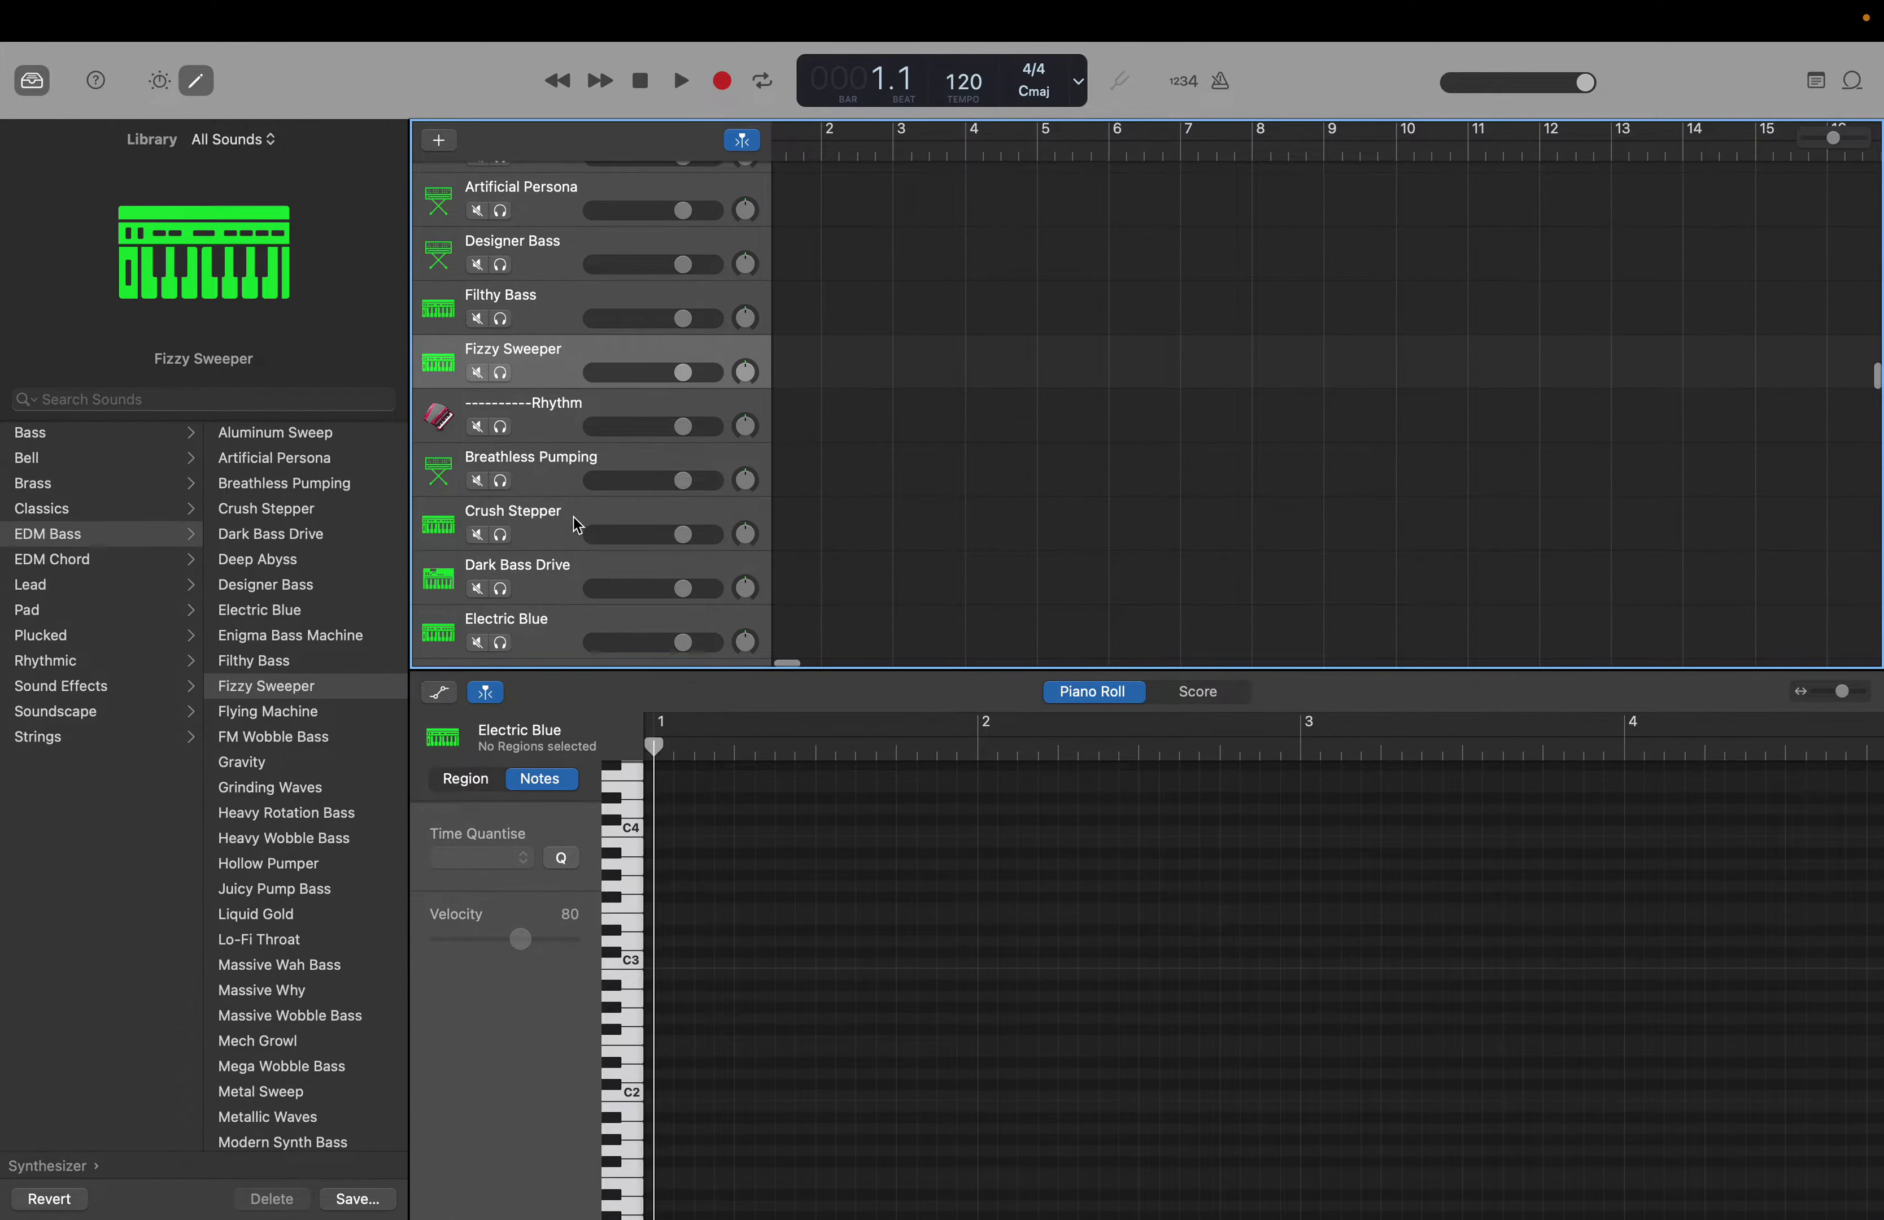
Audition the Flying Machine and Gravity tracks by playing C2 on each
{"action": "scroll", "coordinate": [573, 523], "scroll_direction": "down", "scroll_amount": 3}
{"action": "left_click", "coordinate": [562, 606]}
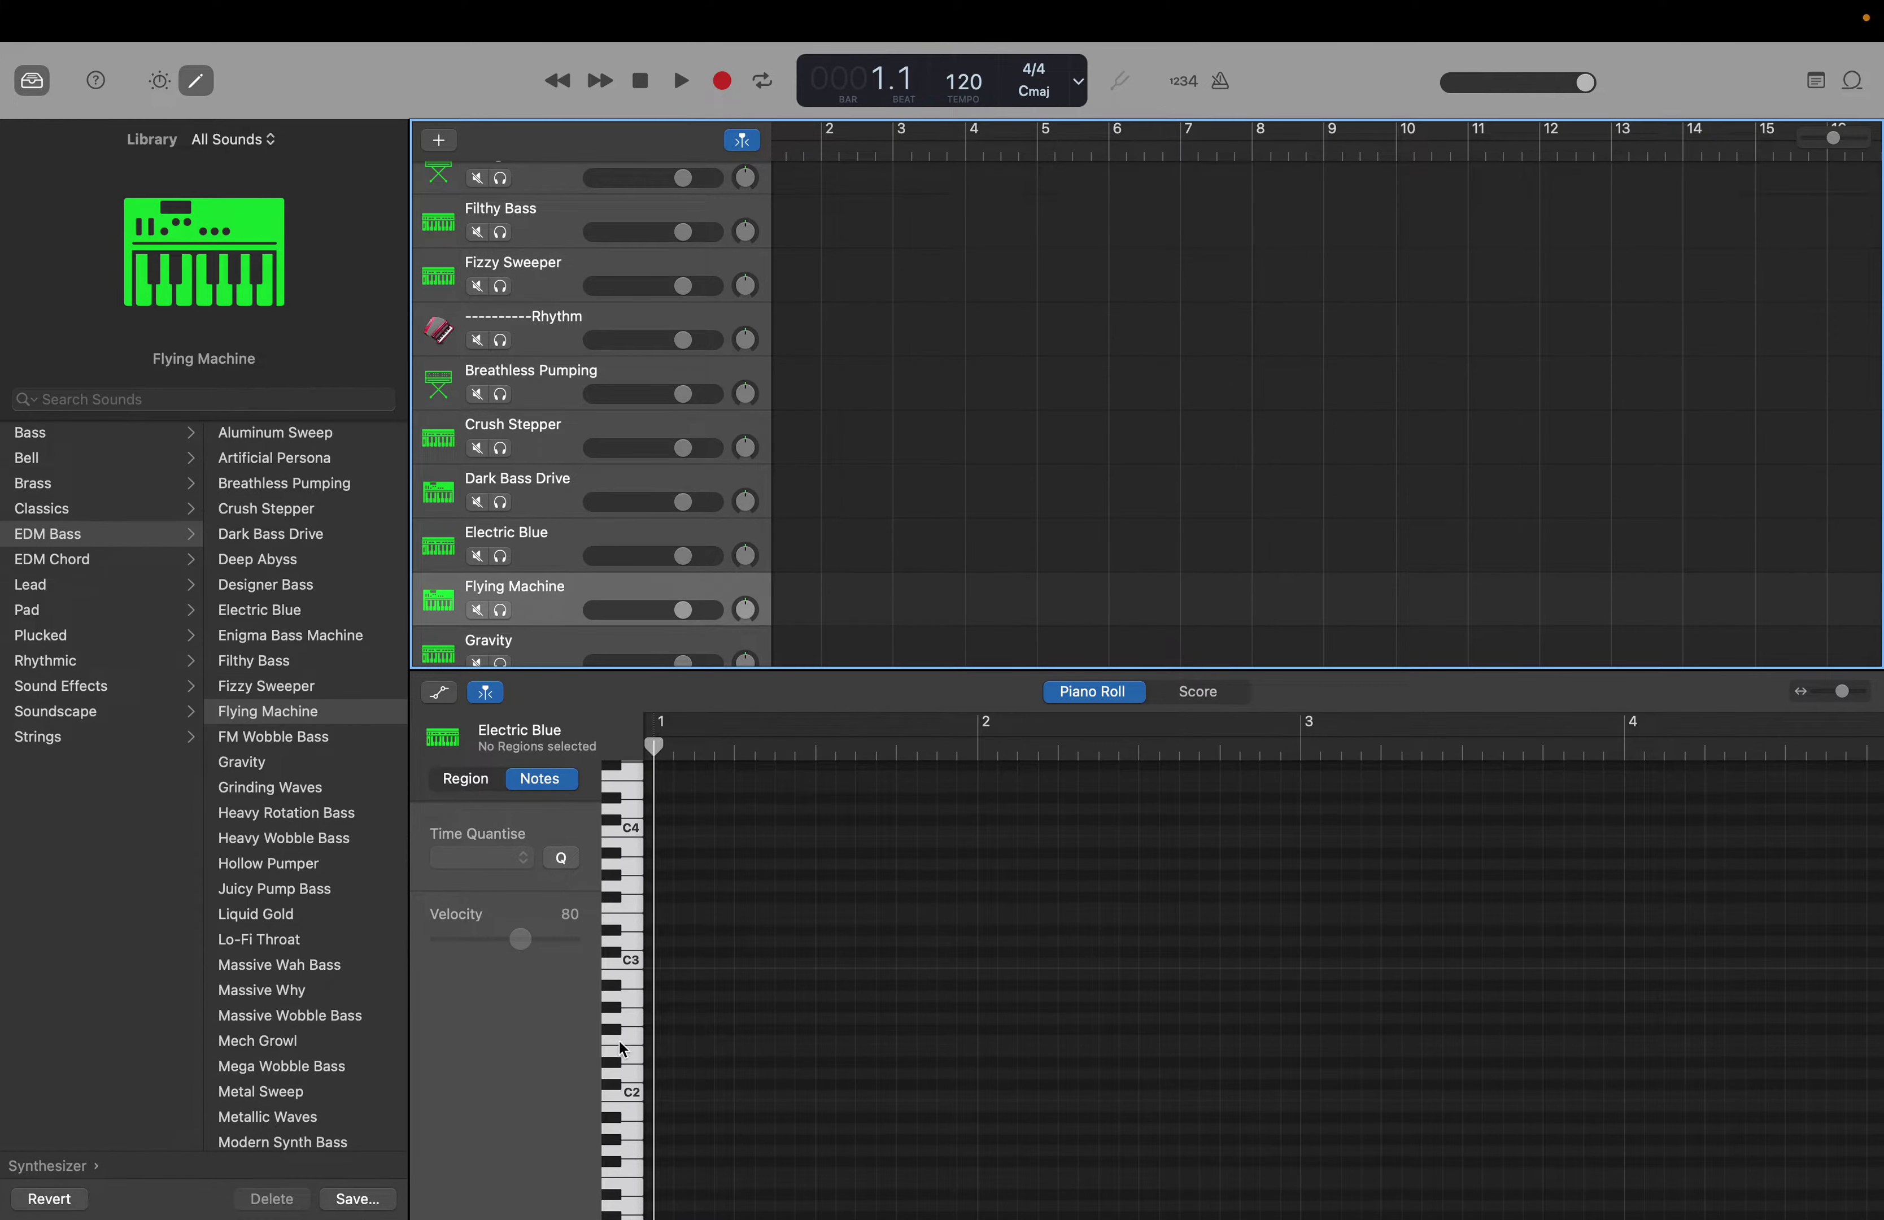
{"action": "left_click", "coordinate": [631, 1095]}
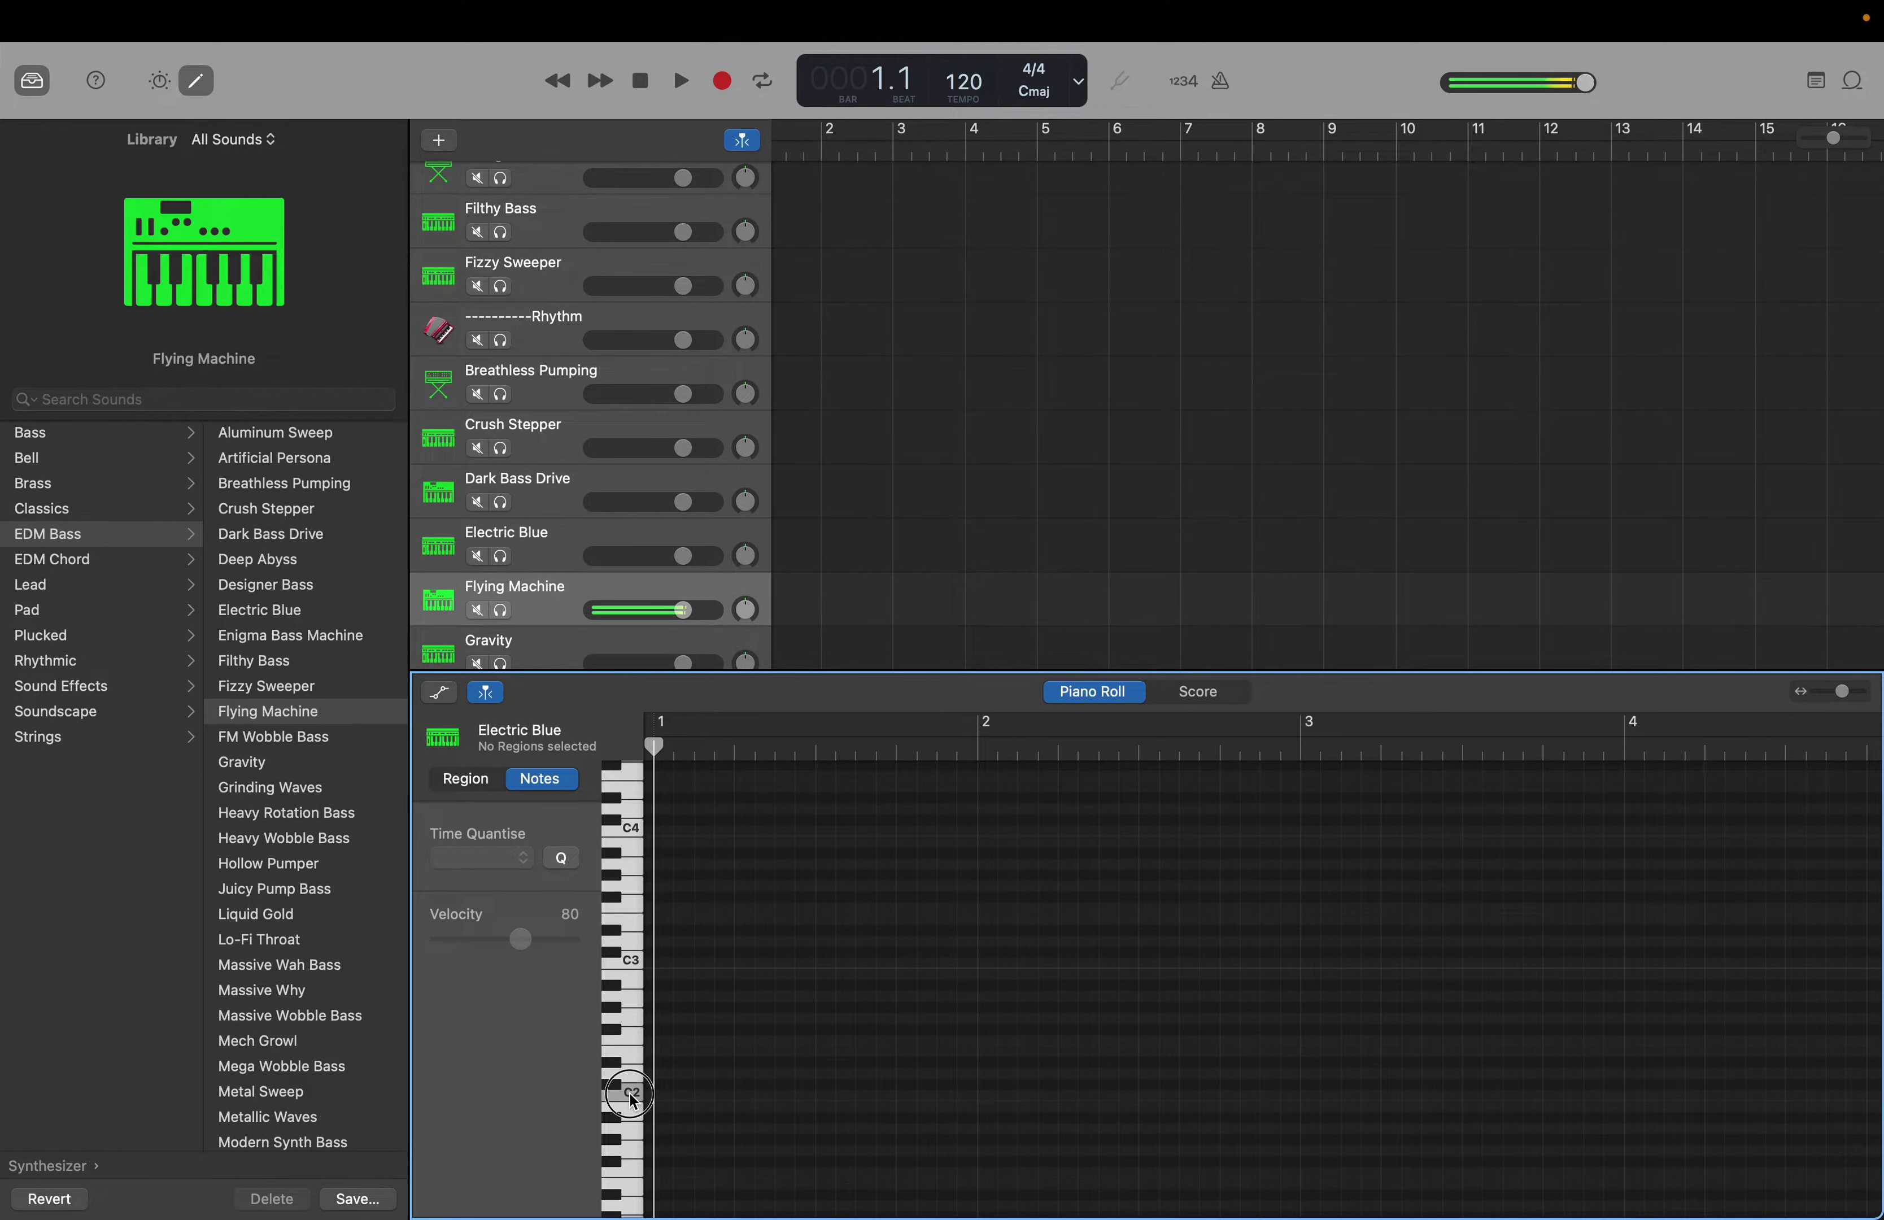
{"action": "scroll", "coordinate": [547, 614], "scroll_direction": "down", "scroll_amount": 2}
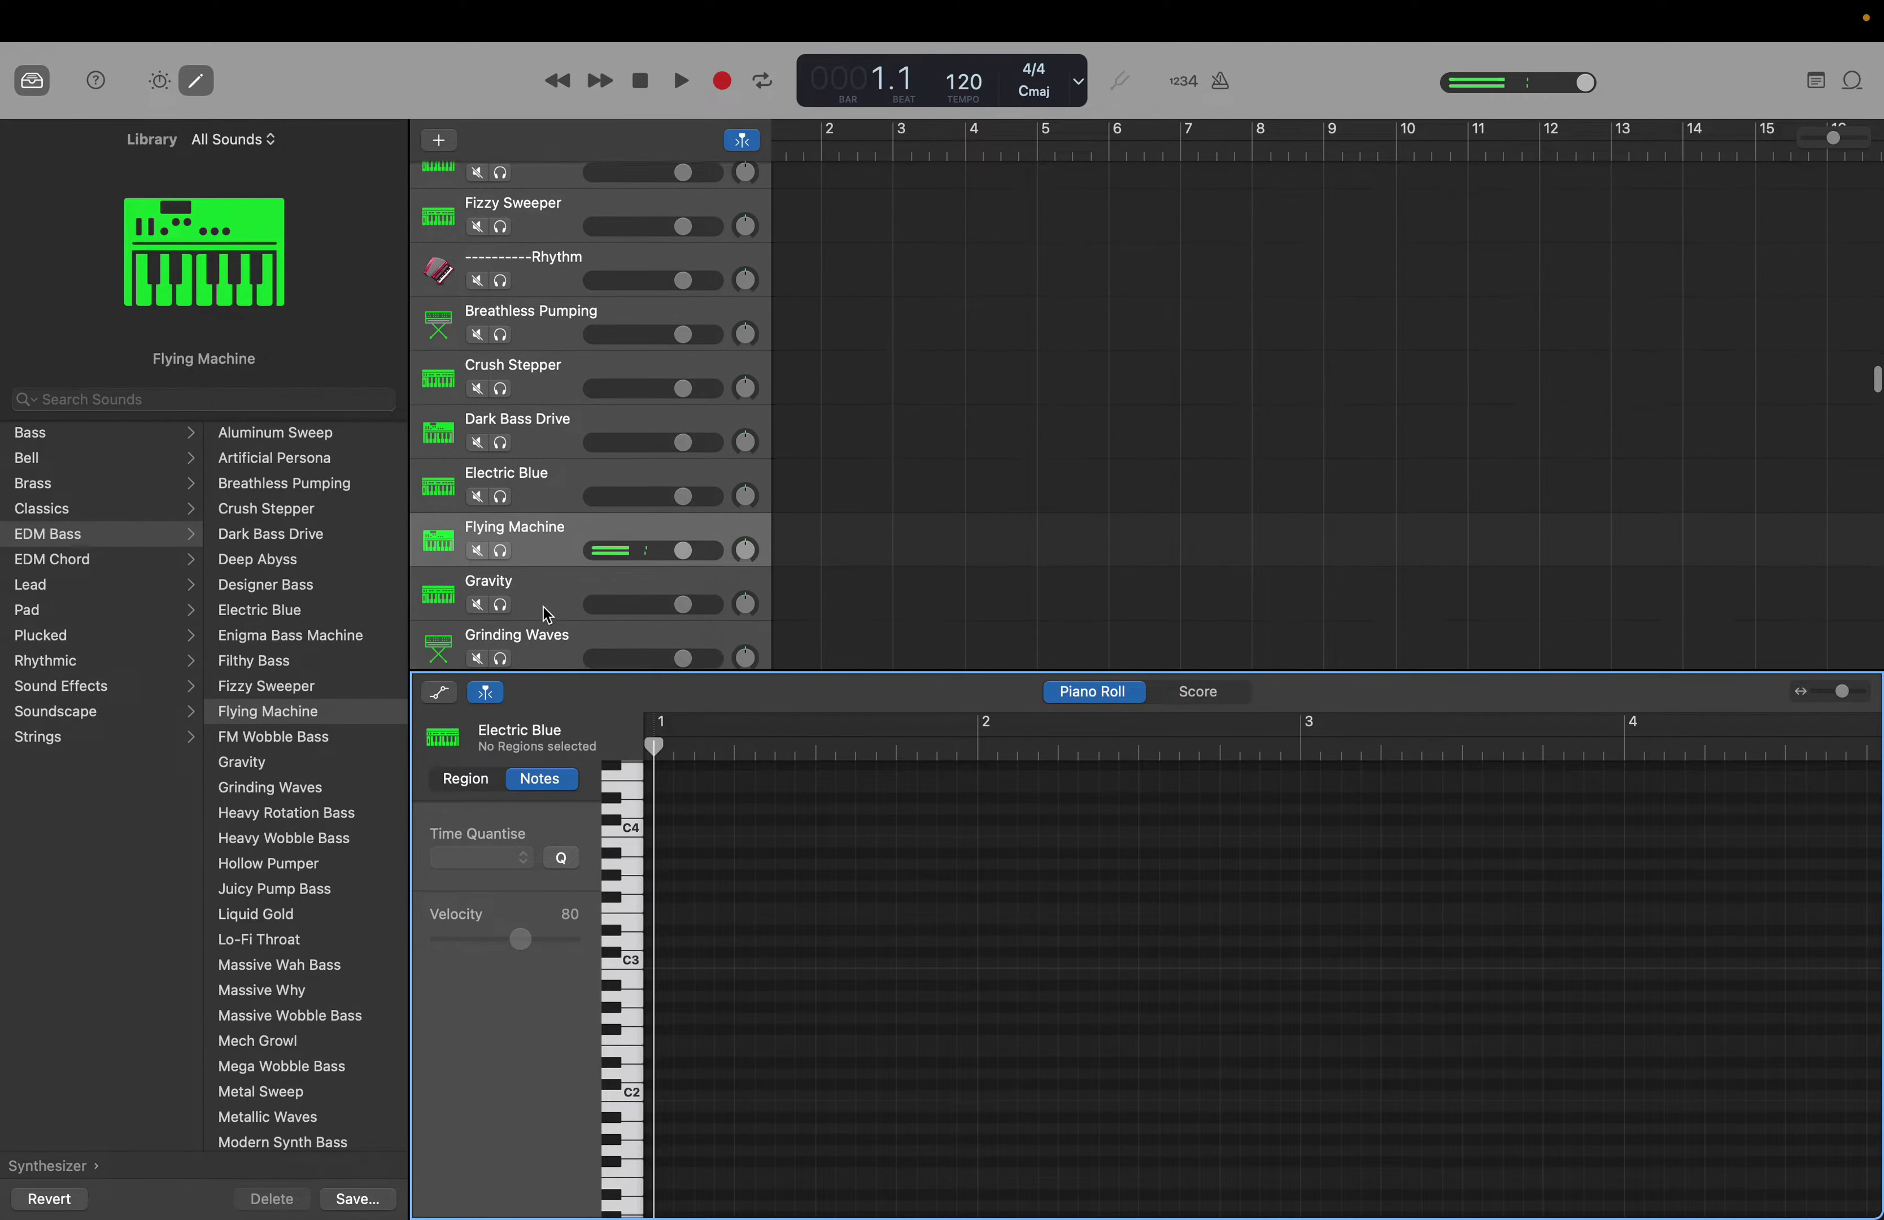
{"action": "left_click", "coordinate": [545, 608]}
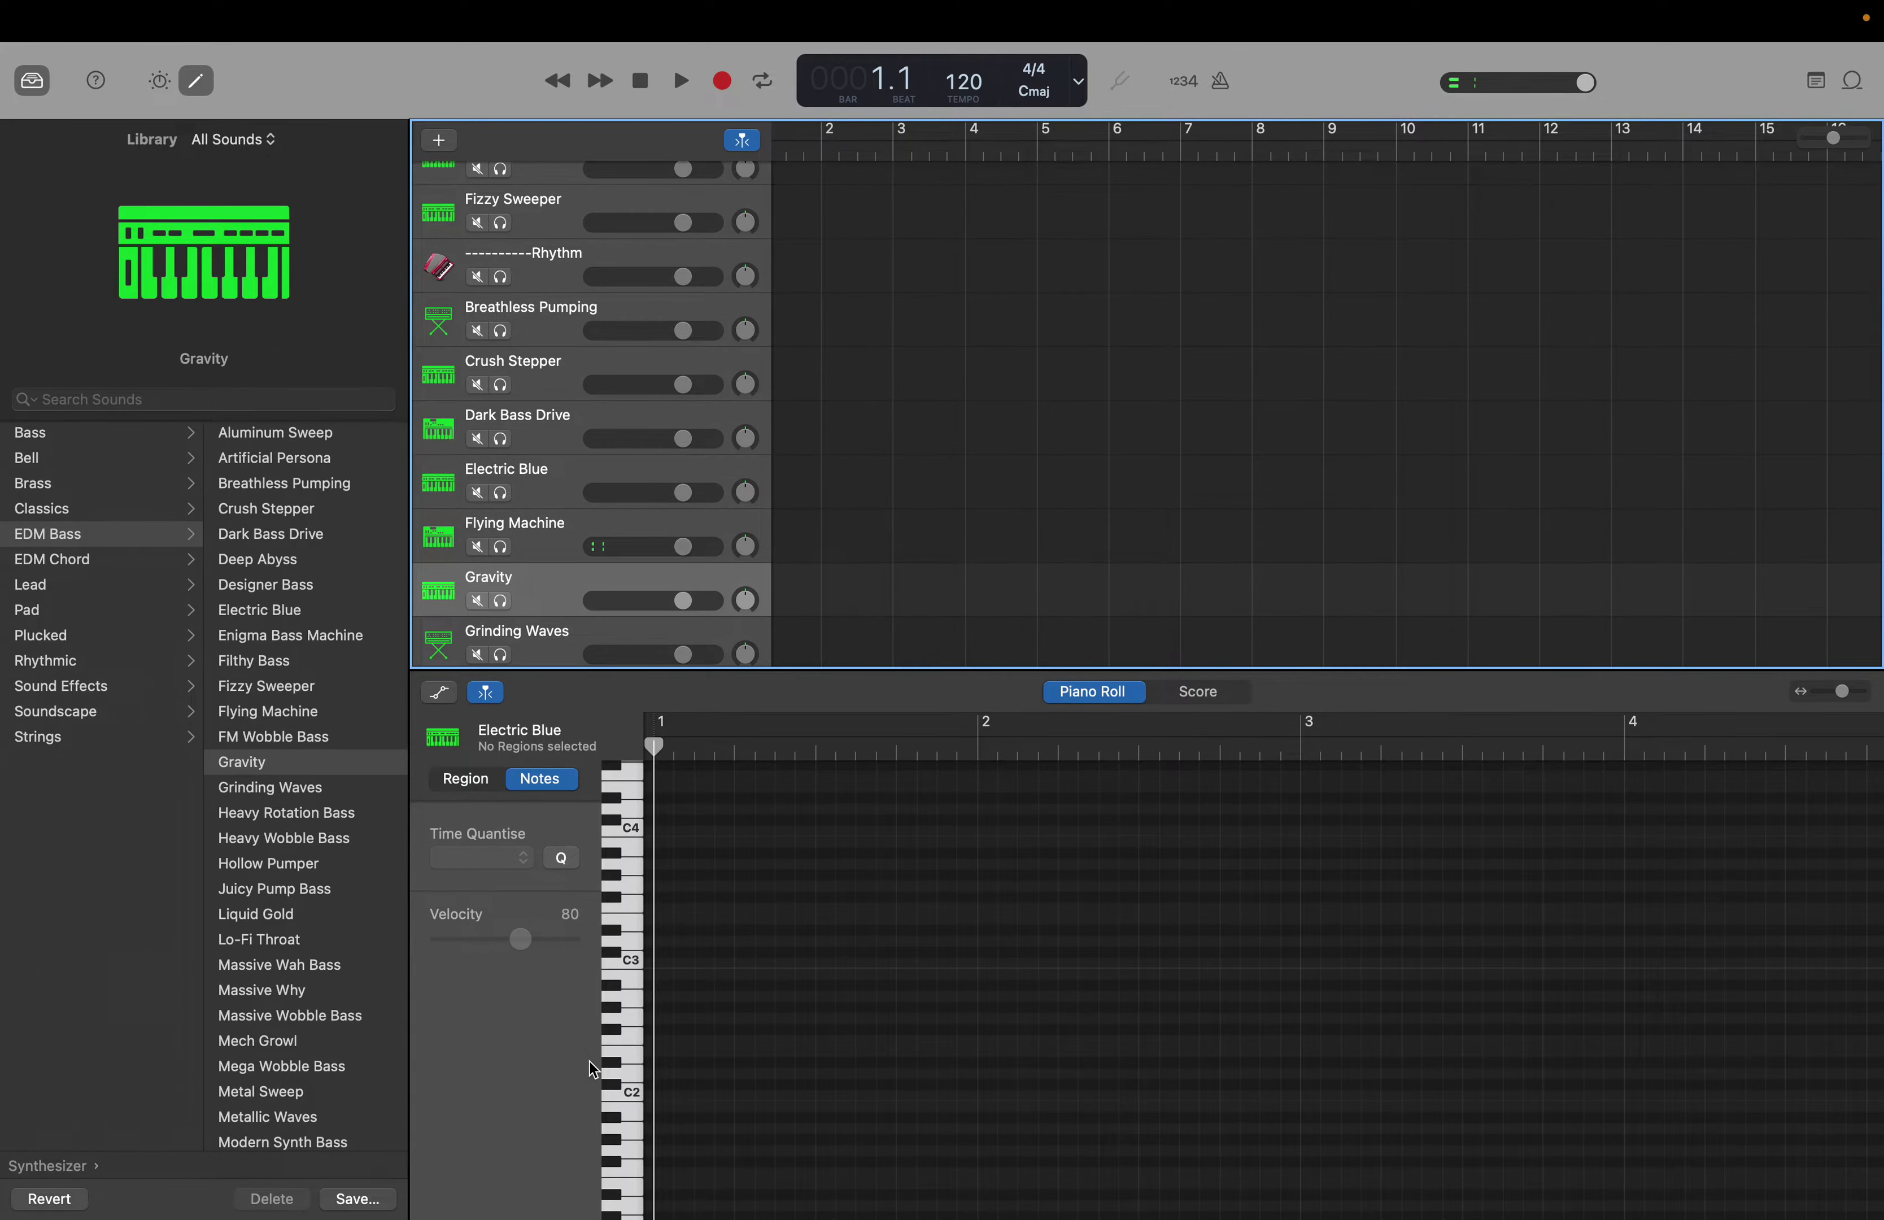
{"action": "left_click", "coordinate": [629, 1100]}
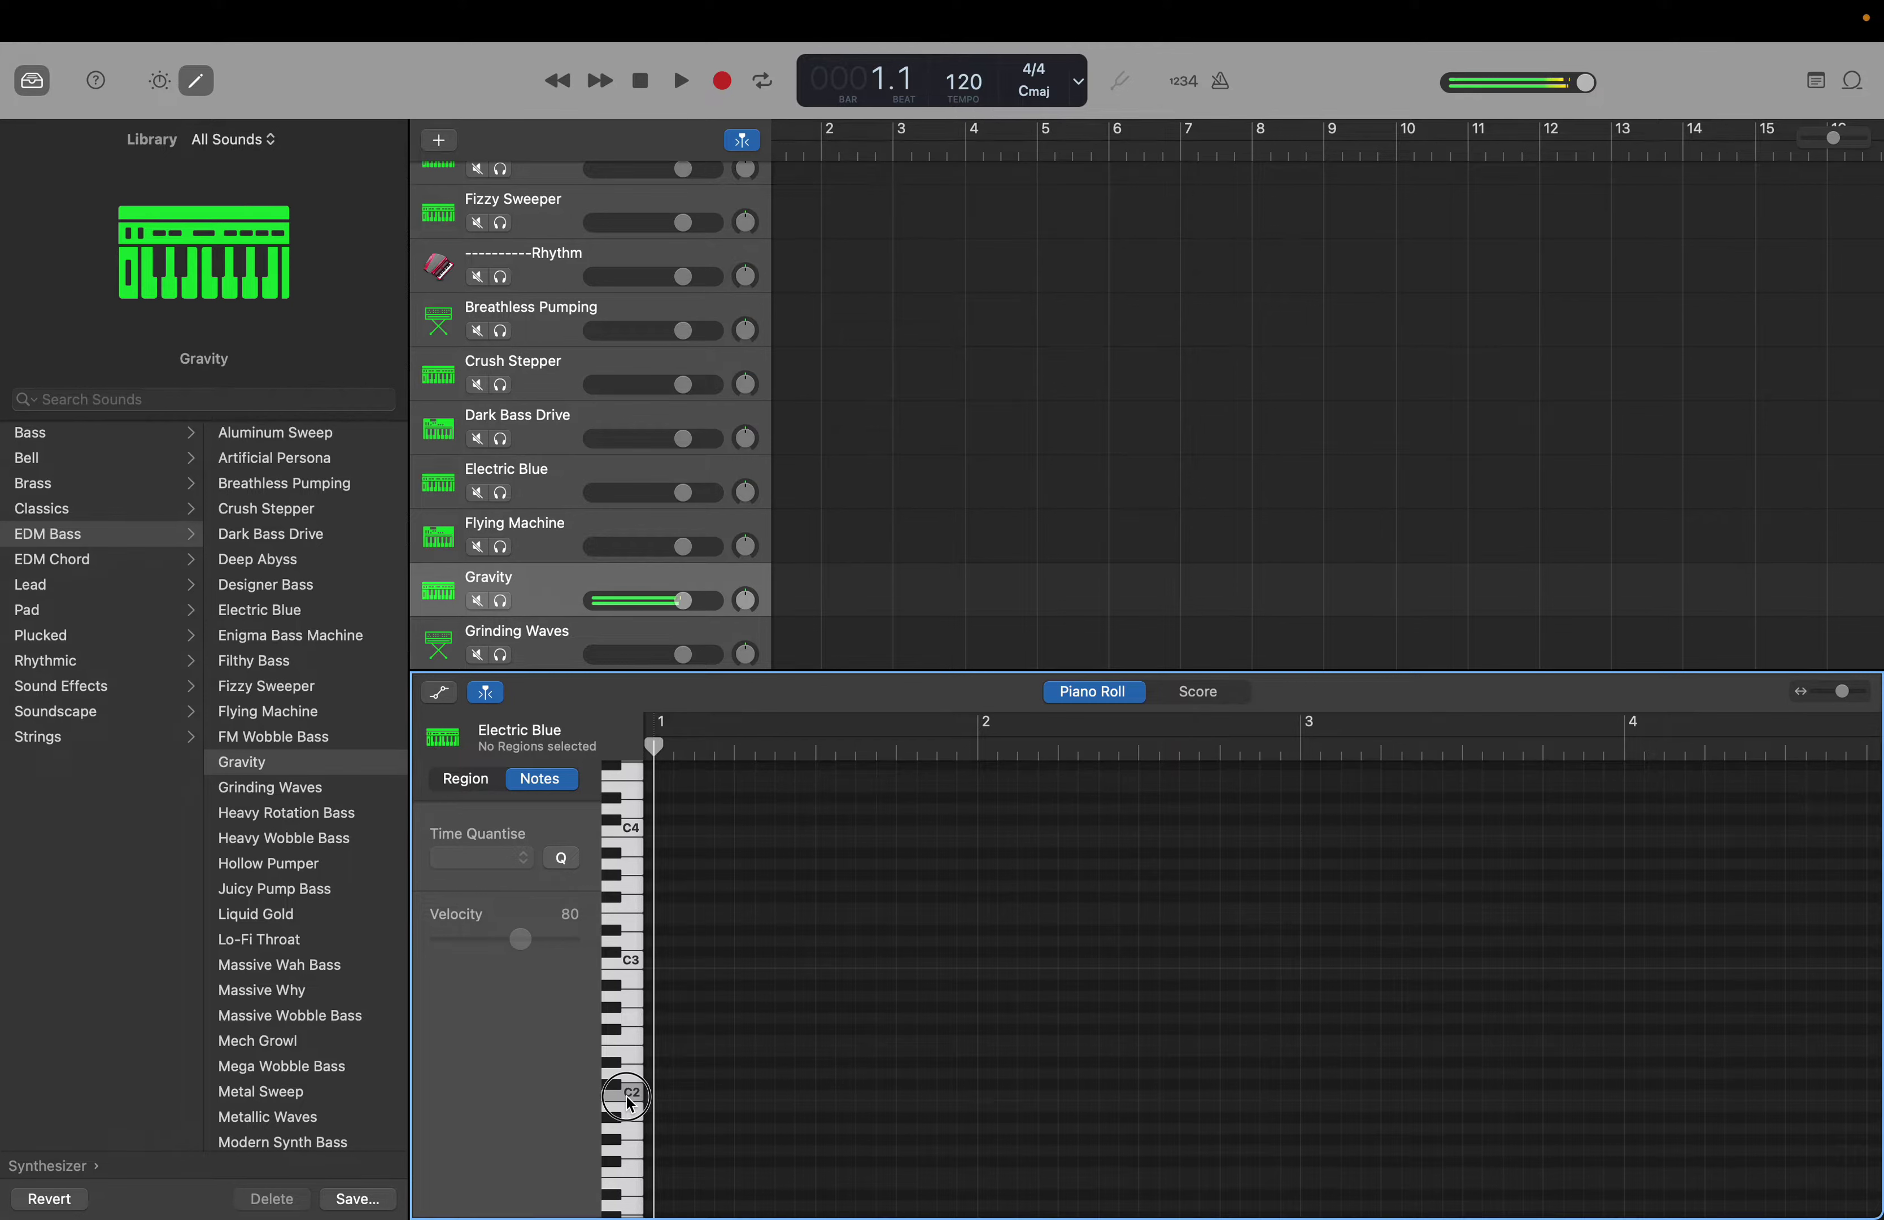
Compare the Grinding Waves and Breathless Pumping tracks by playing C2 on each
{"action": "left_click", "coordinate": [538, 659]}
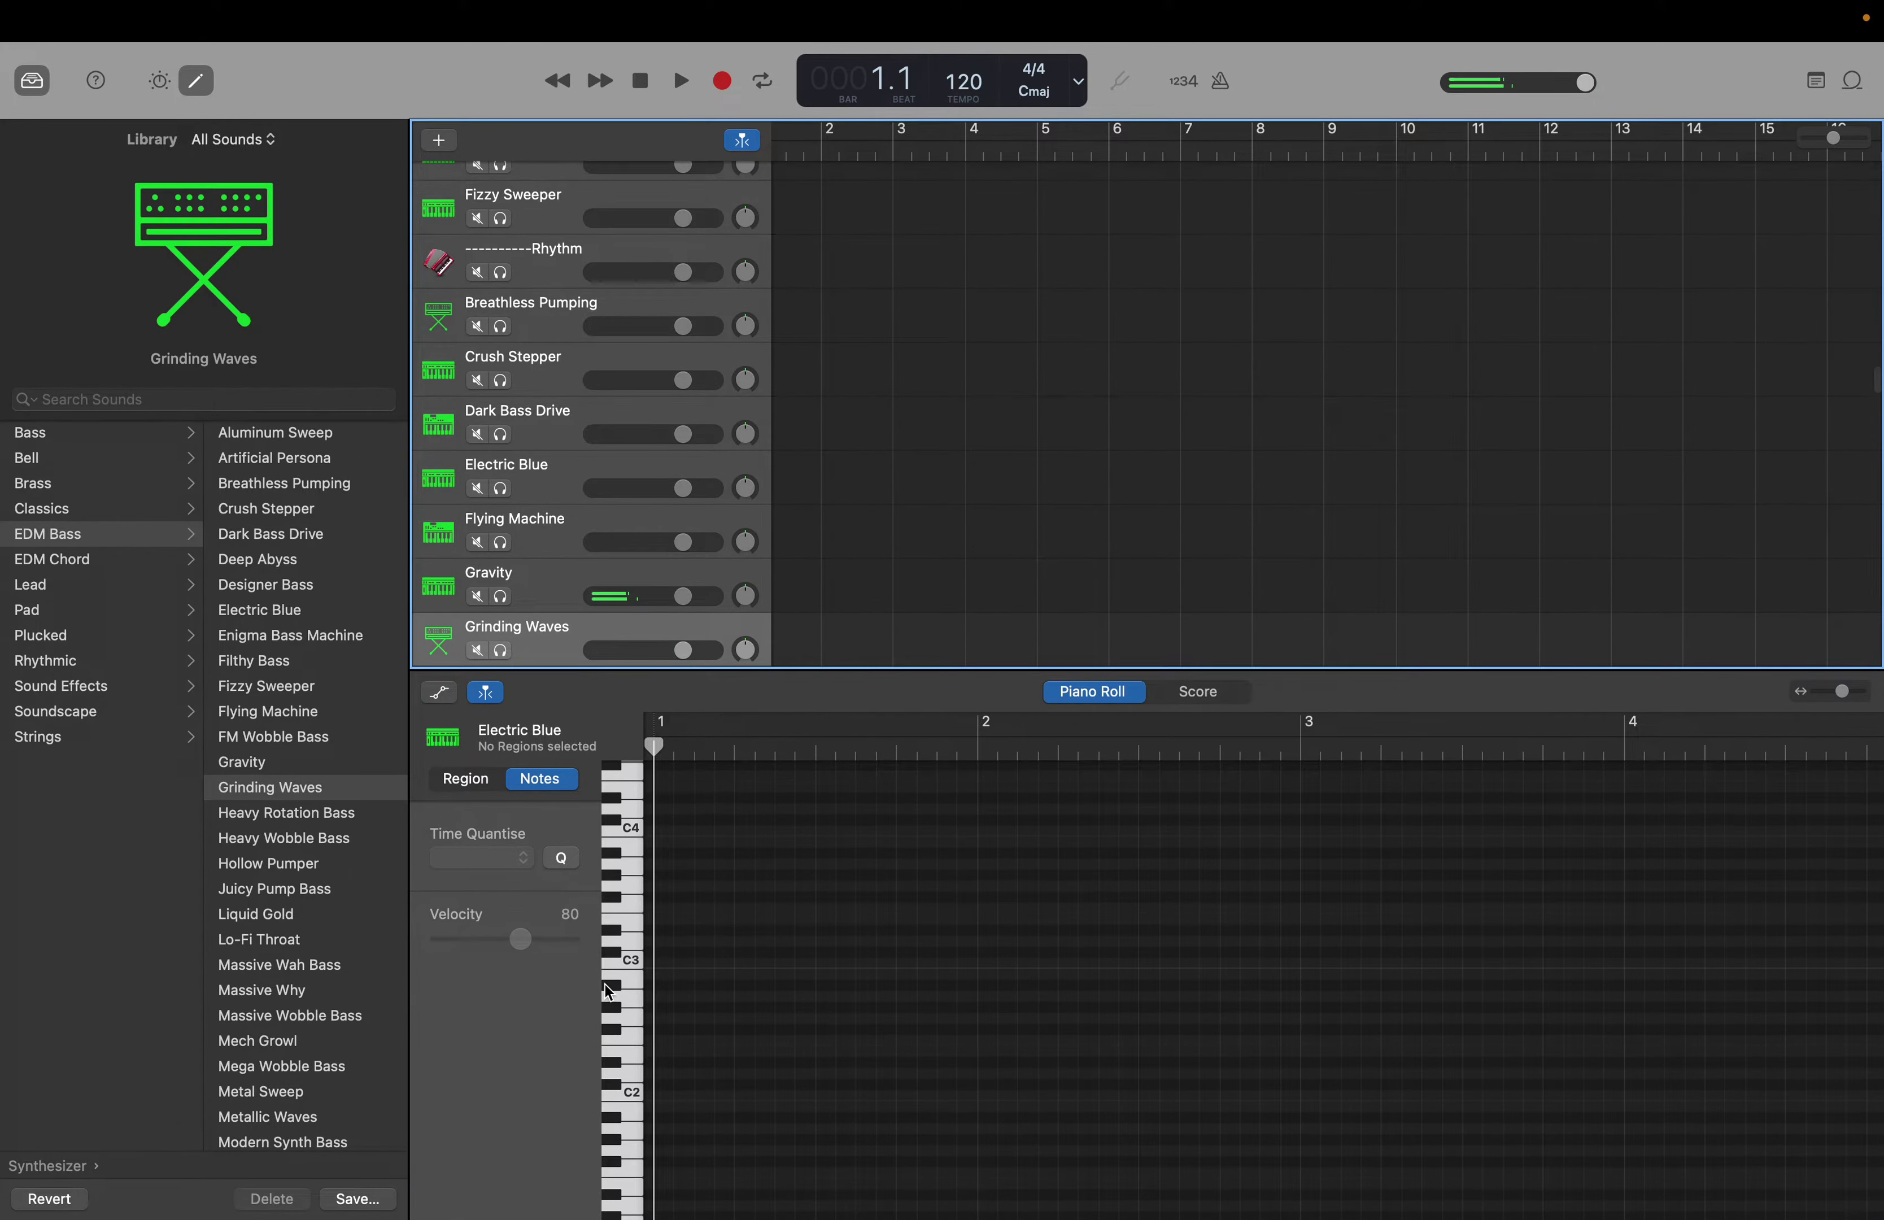
{"action": "left_click", "coordinate": [634, 1095]}
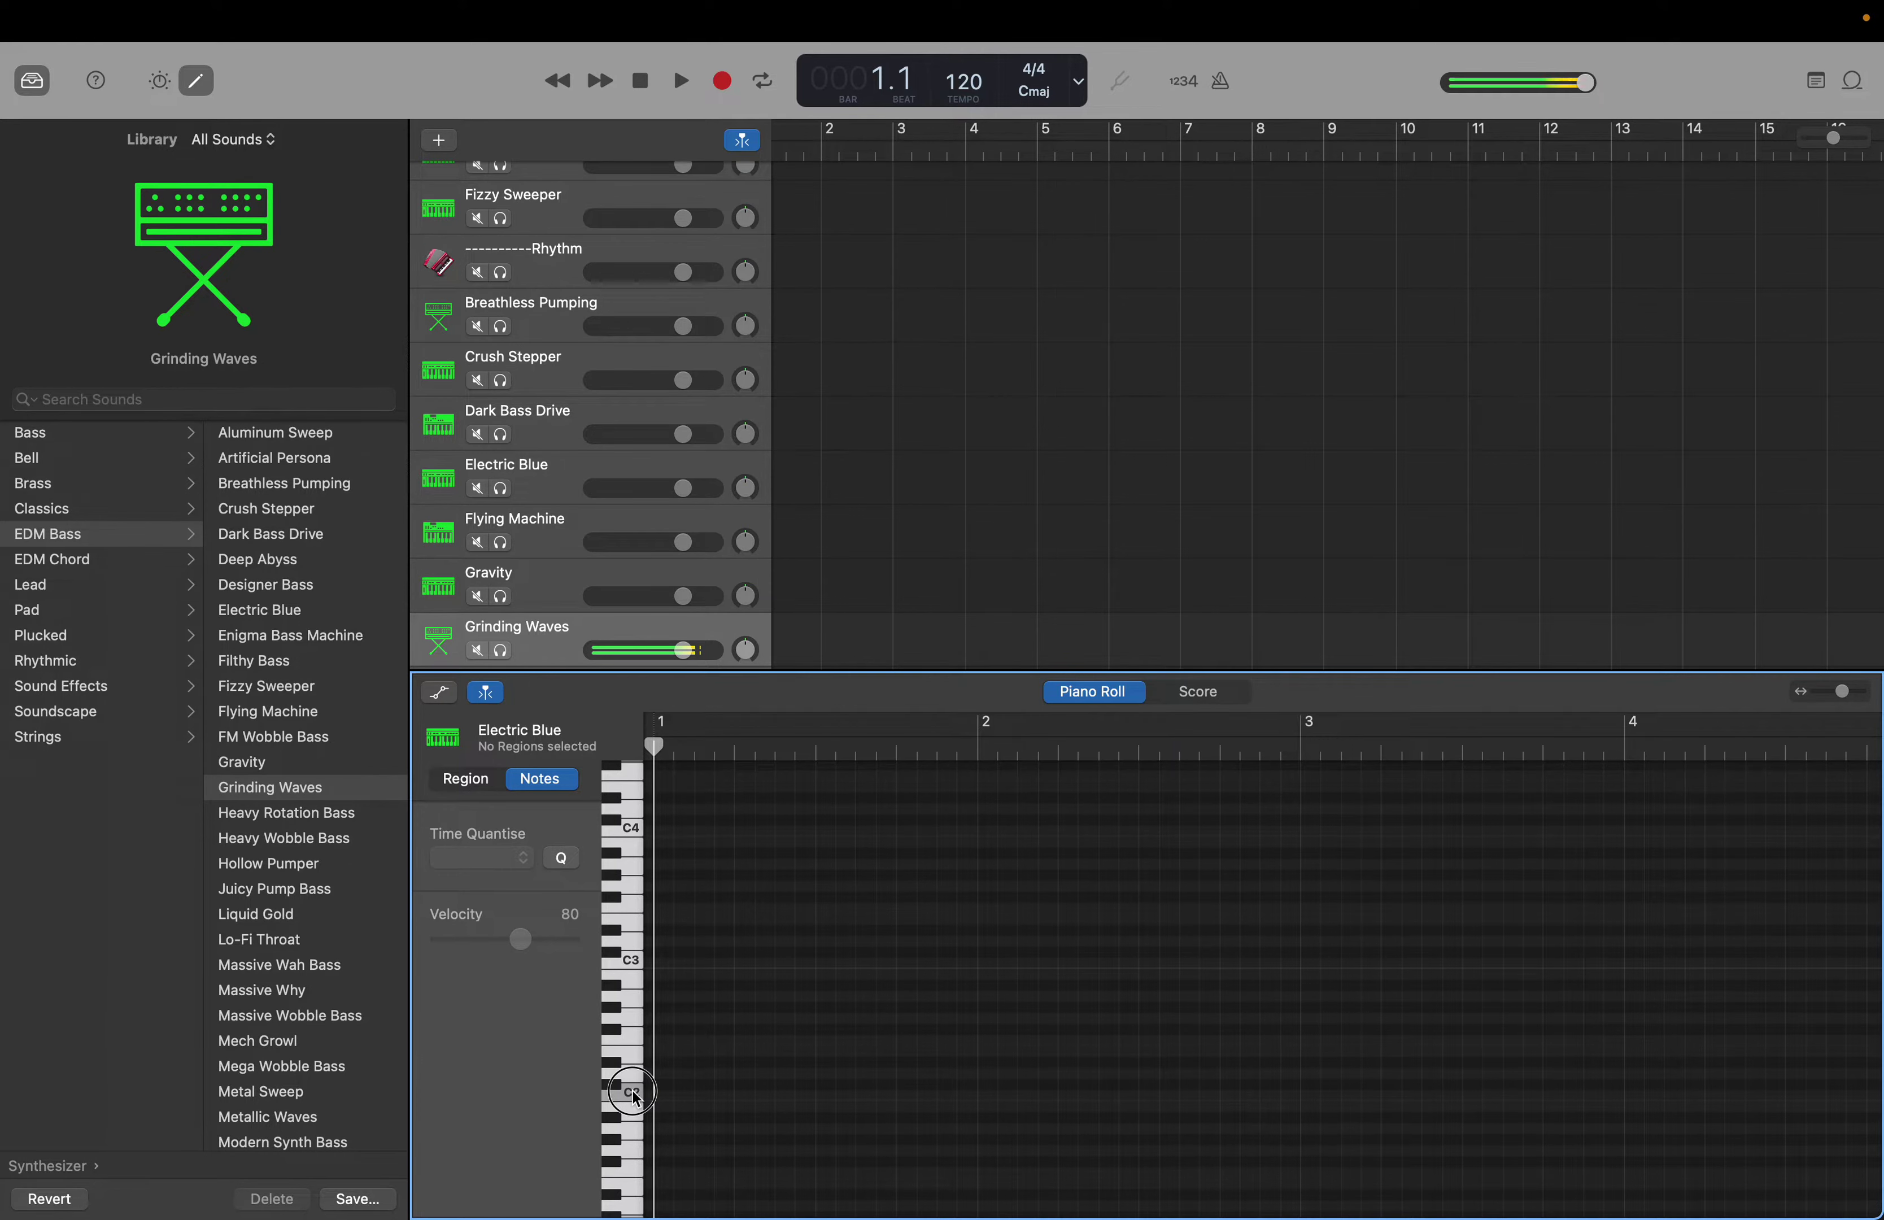
{"action": "left_click", "coordinate": [539, 342]}
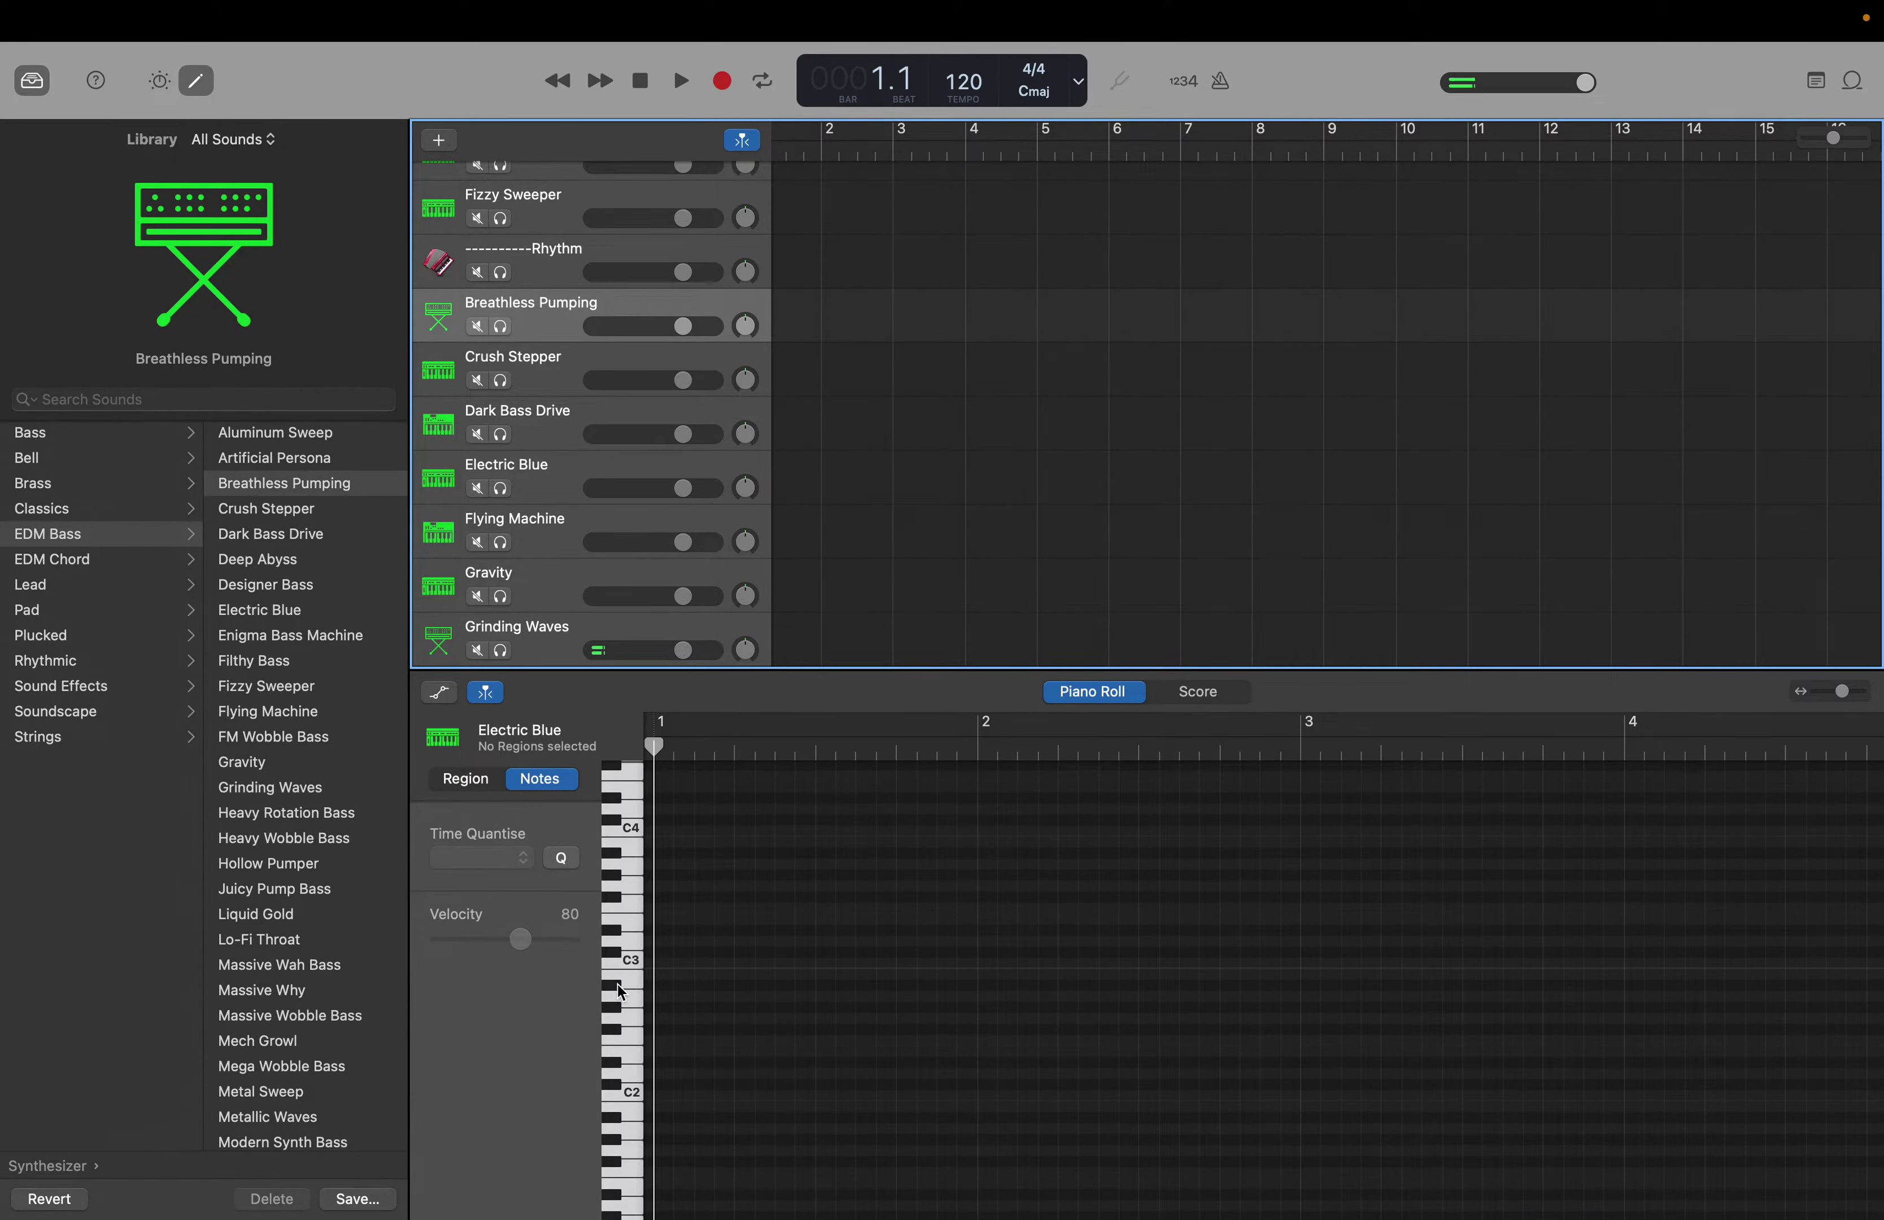
{"action": "left_click", "coordinate": [629, 1094]}
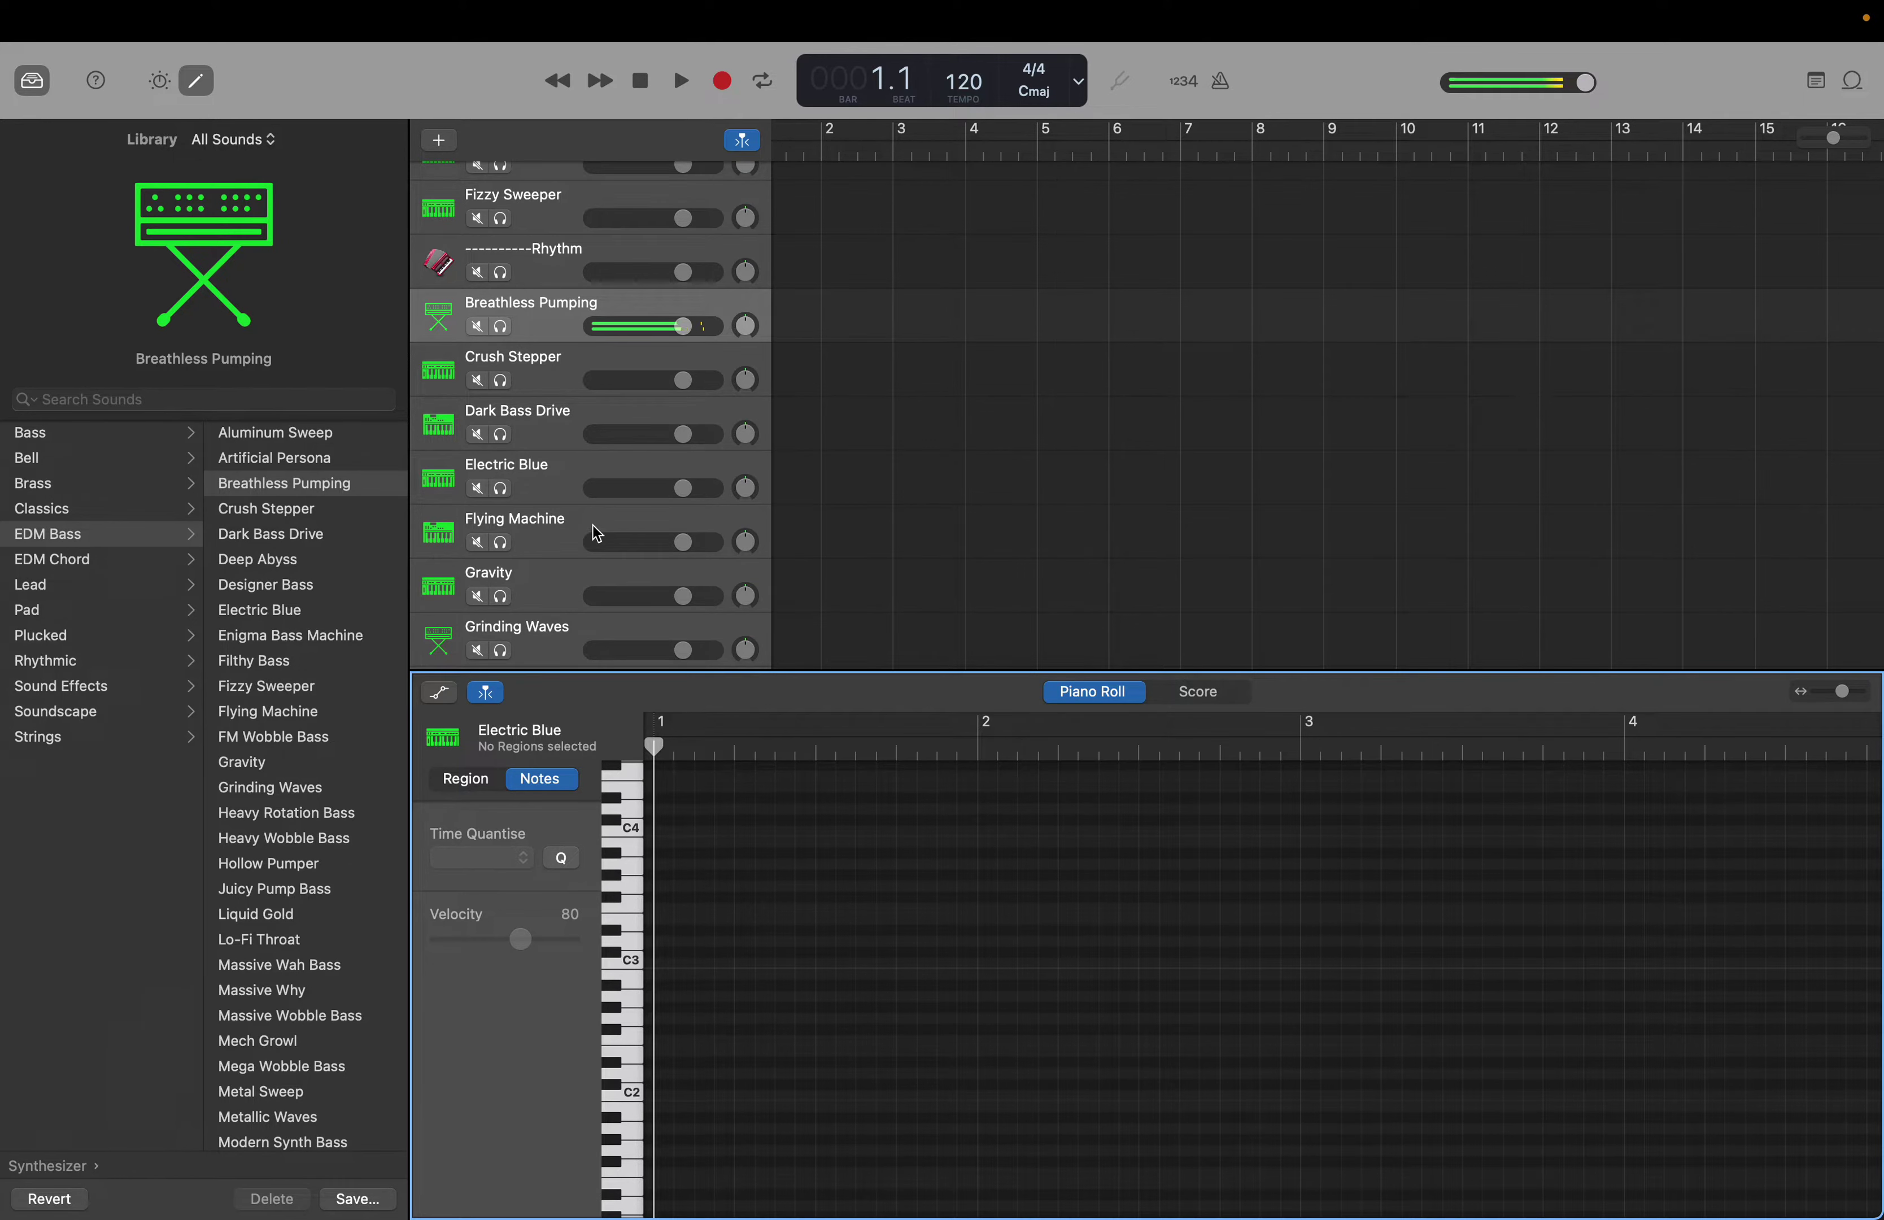
Create a new track with duplicate settings from the Rhythm divider track
{"action": "left_click", "coordinate": [529, 282]}
{"action": "right_click", "coordinate": [528, 281]}
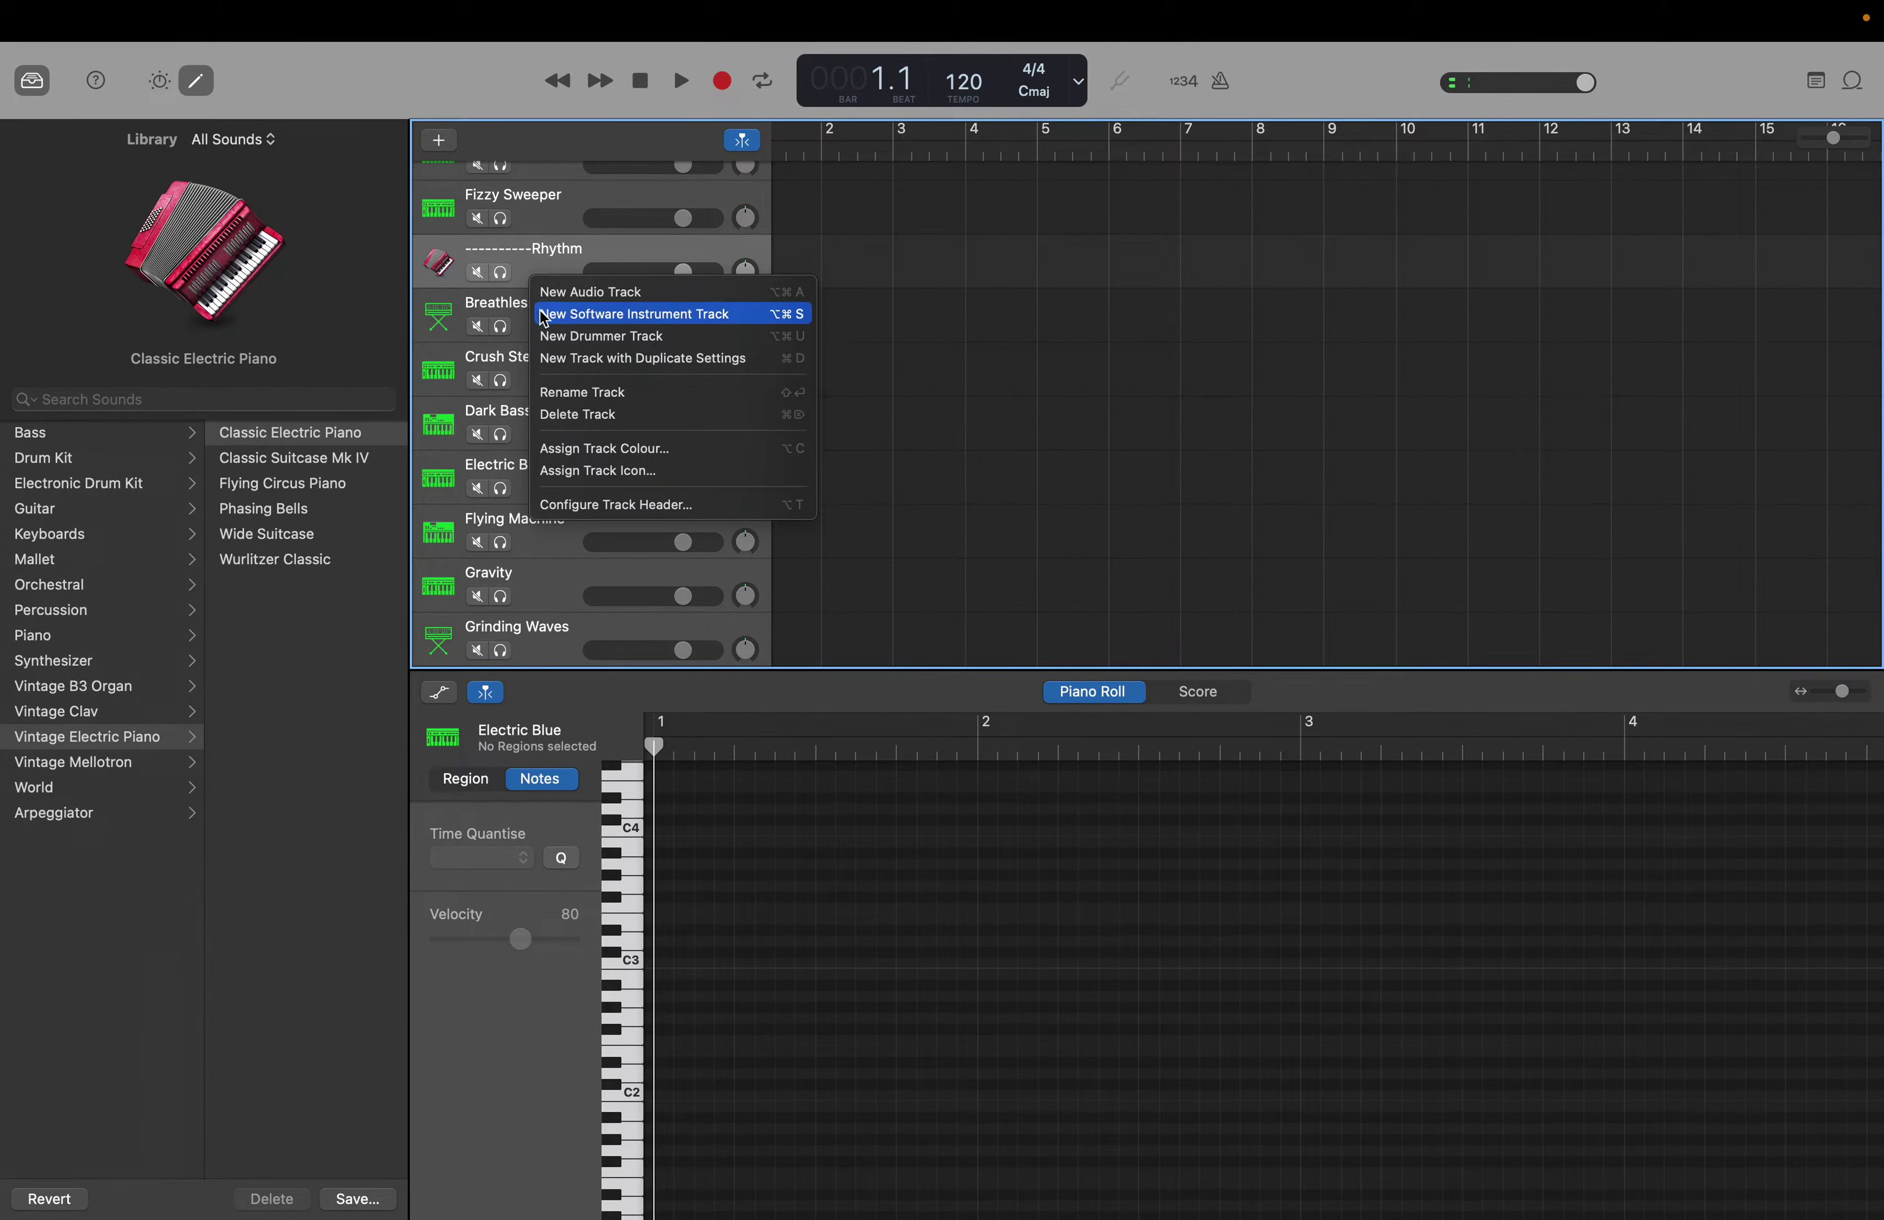
{"action": "left_click", "coordinate": [557, 358]}
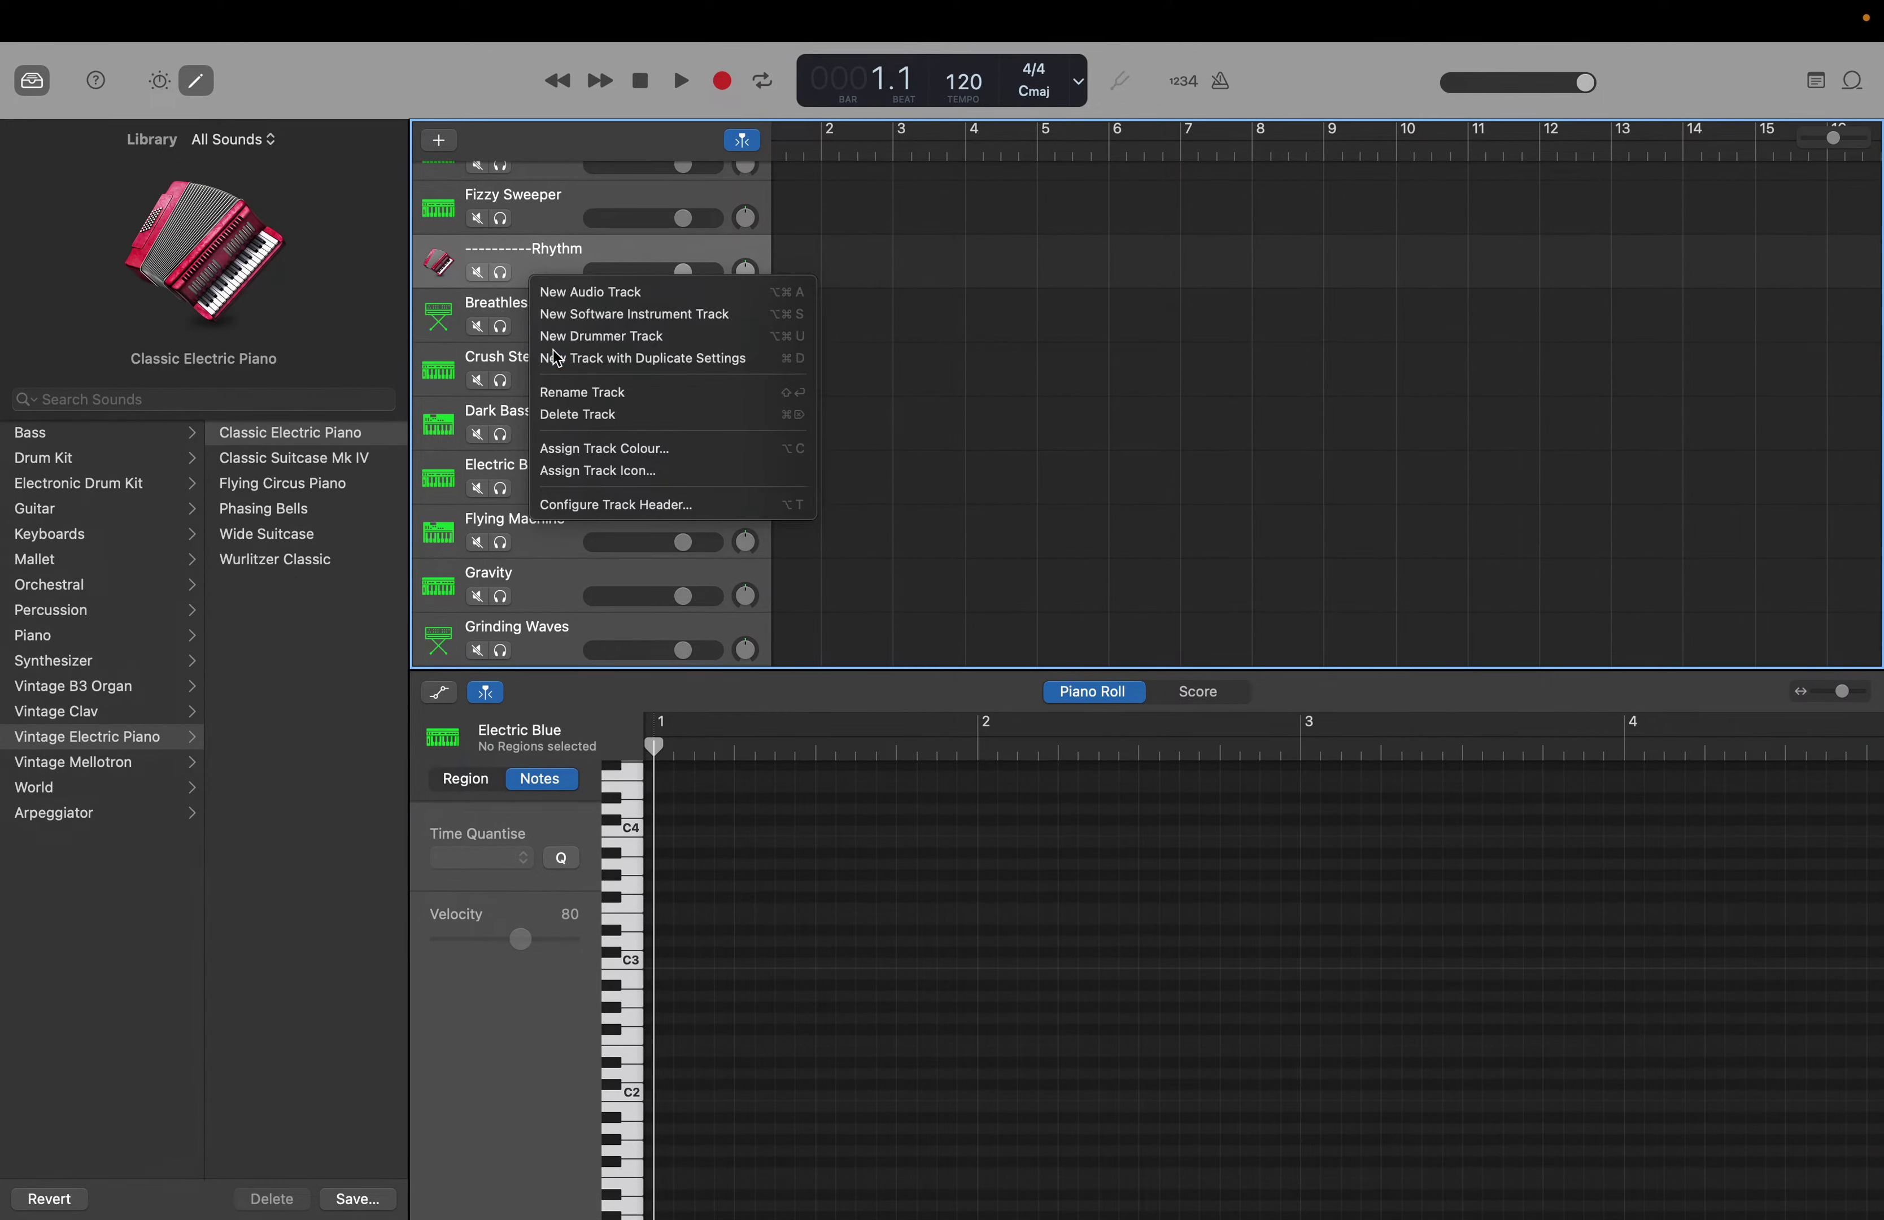
Rename the duplicated divider track to ----------Wave, keeping the leading dashes
{"action": "double_click", "coordinate": [547, 305]}
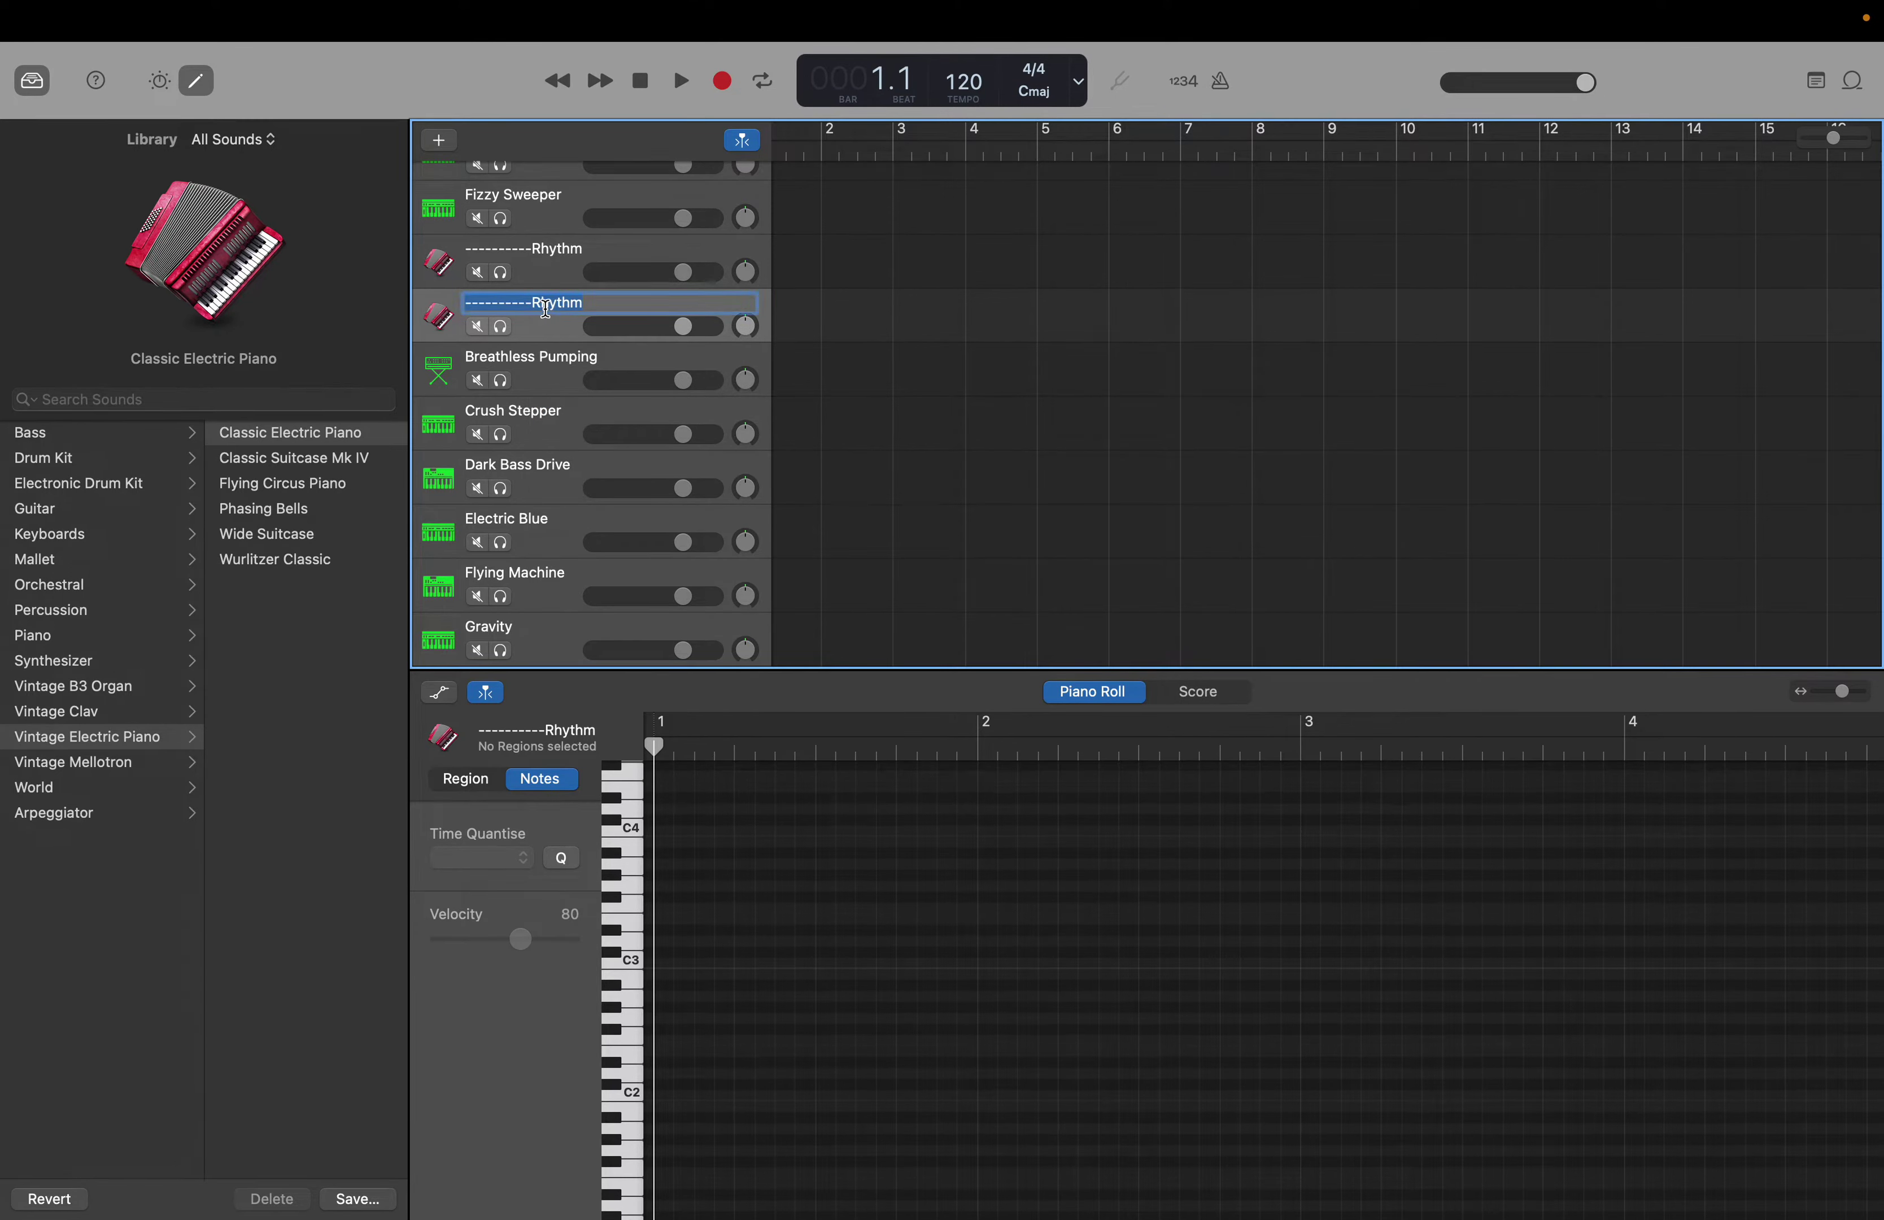
{"action": "mouse_move", "coordinate": [546, 304]}
{"action": "left_mouse_down"}
{"action": "mouse_move", "coordinate": [610, 294]}
{"action": "mouse_move", "coordinate": [581, 304]}
{"action": "left_mouse_up"}
{"action": "left_click", "coordinate": [583, 306]}
{"action": "key", "text": "BackSpace"}
{"action": "key", "text": "BackSpace"}
{"action": "key", "text": "BackSpace"}
{"action": "key", "text": "BackSpace"}
{"action": "key", "text": "BackSpace"}
{"action": "key", "text": "BackSpace"}
{"action": "type", "text": "Wave[]"}
{"action": "key", "text": "Return"}
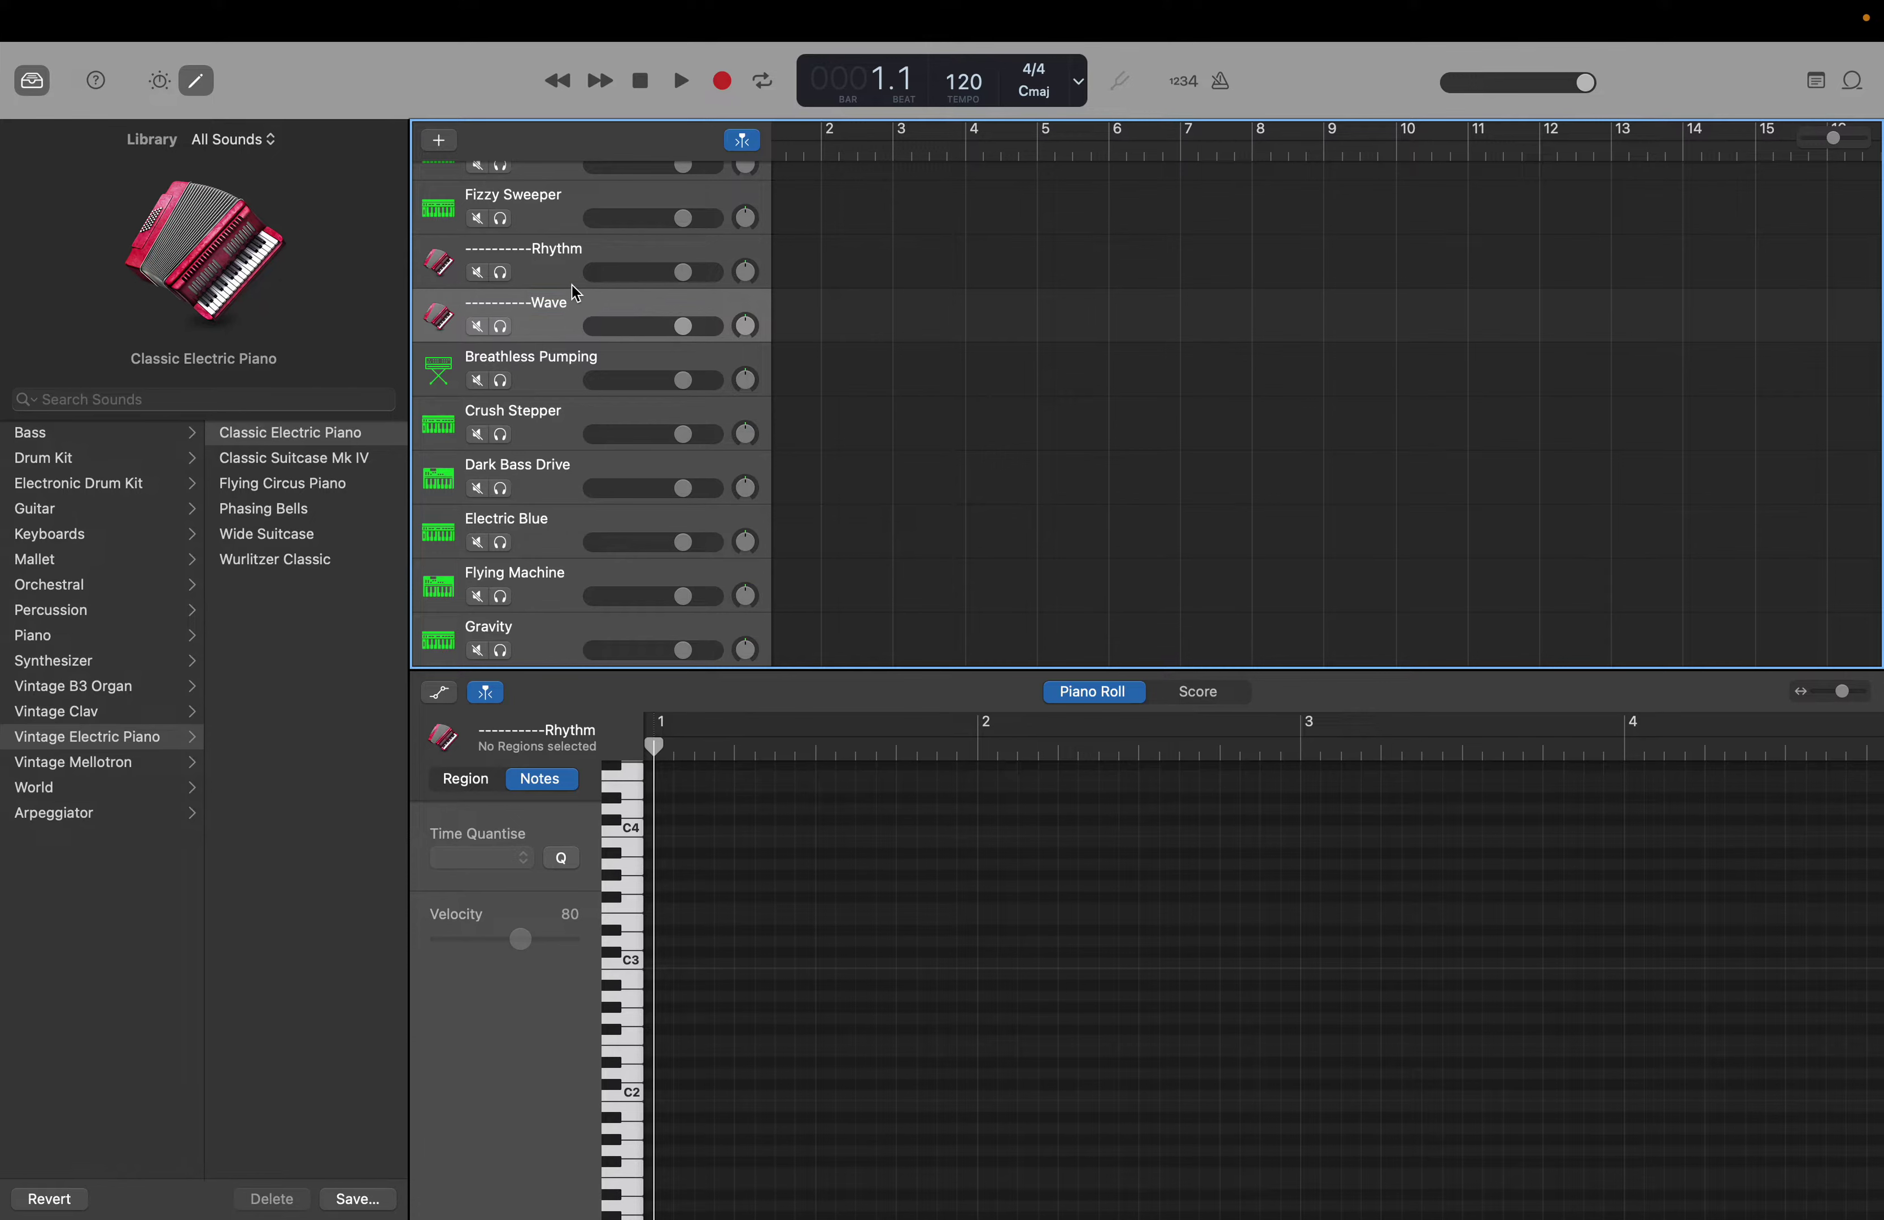
Move the Wave divider above the Rhythm divider and place Breathless Pumping directly below Wave
{"action": "left_click", "coordinate": [550, 366]}
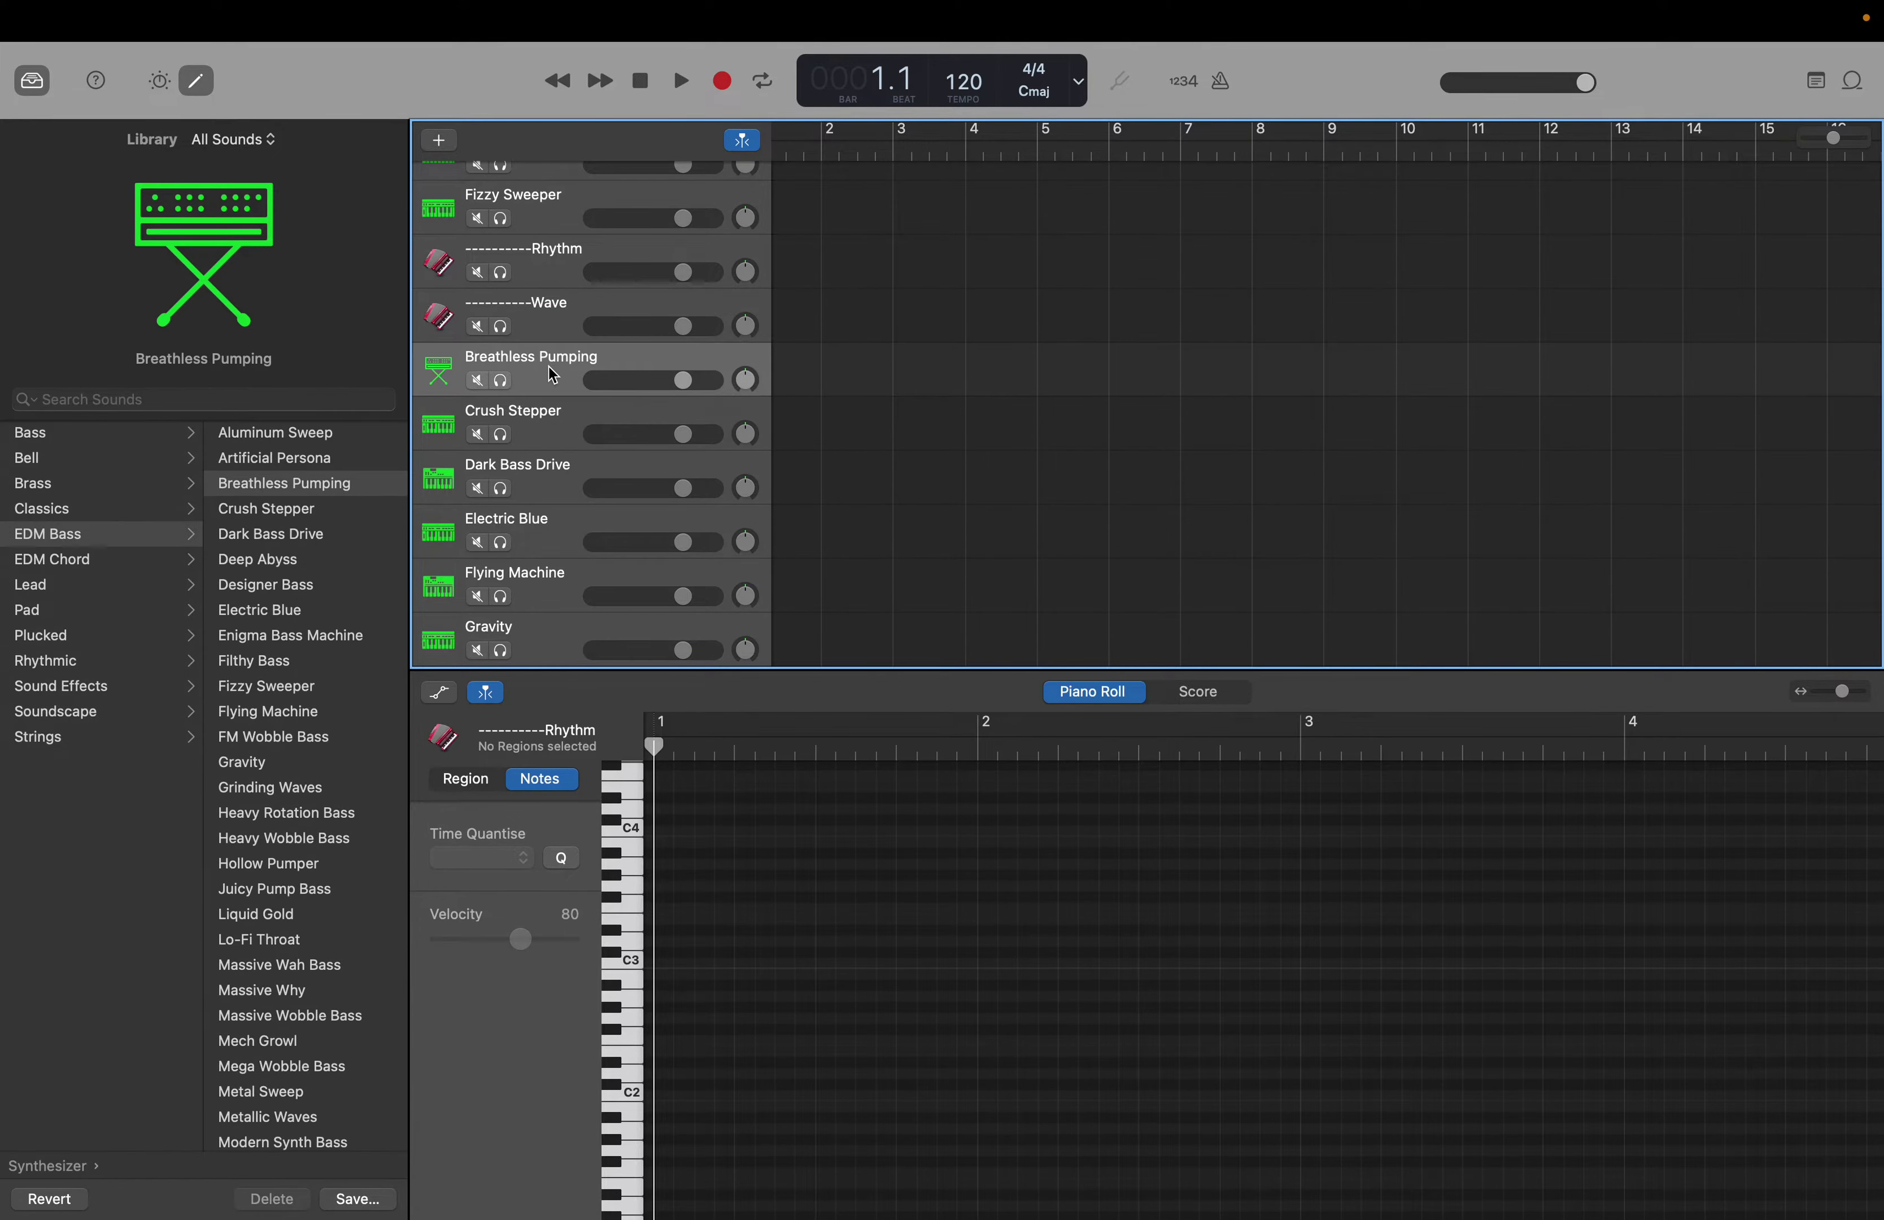
{"action": "left_click_drag", "start_coordinate": [552, 336], "coordinate": [545, 256]}
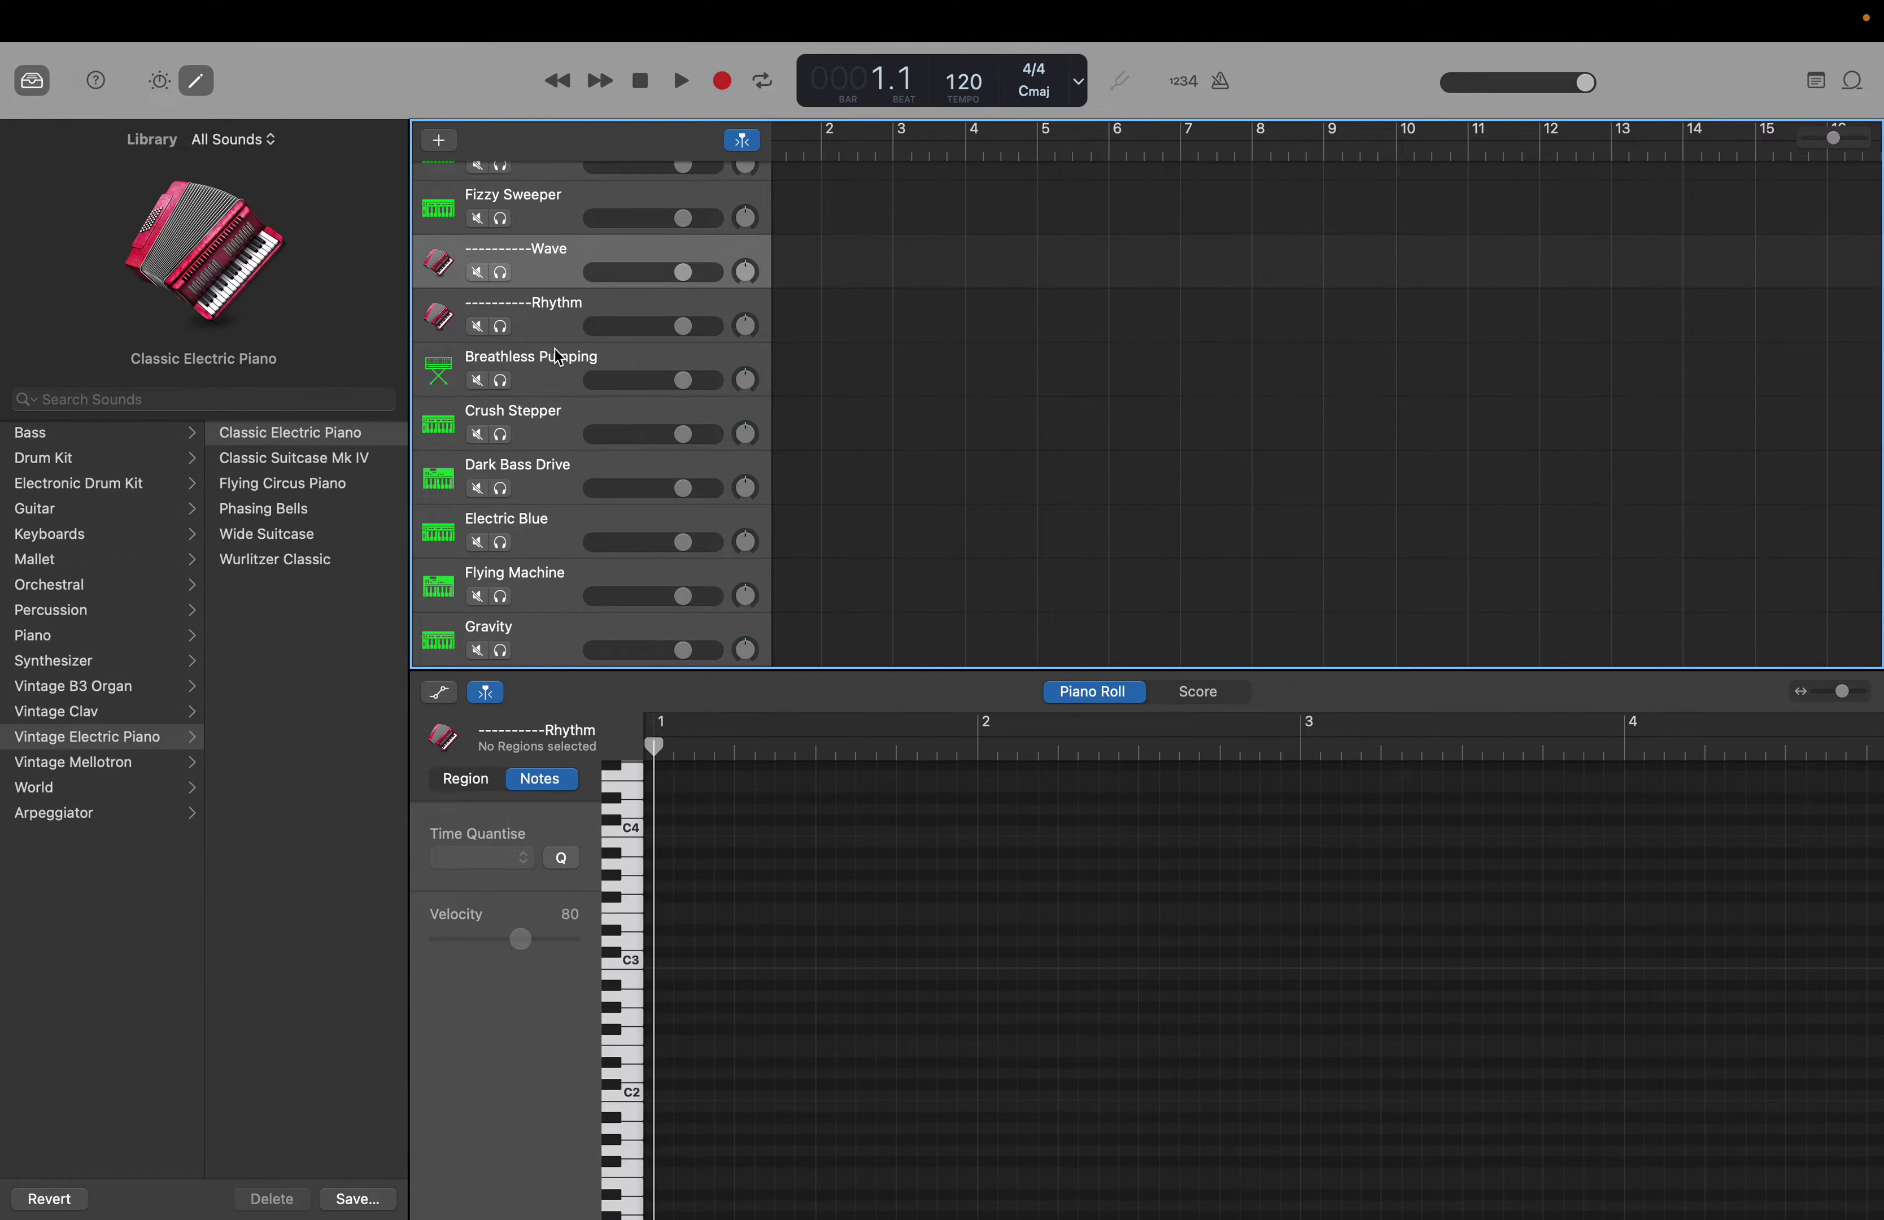
{"action": "left_click_drag", "start_coordinate": [554, 362], "coordinate": [554, 299]}
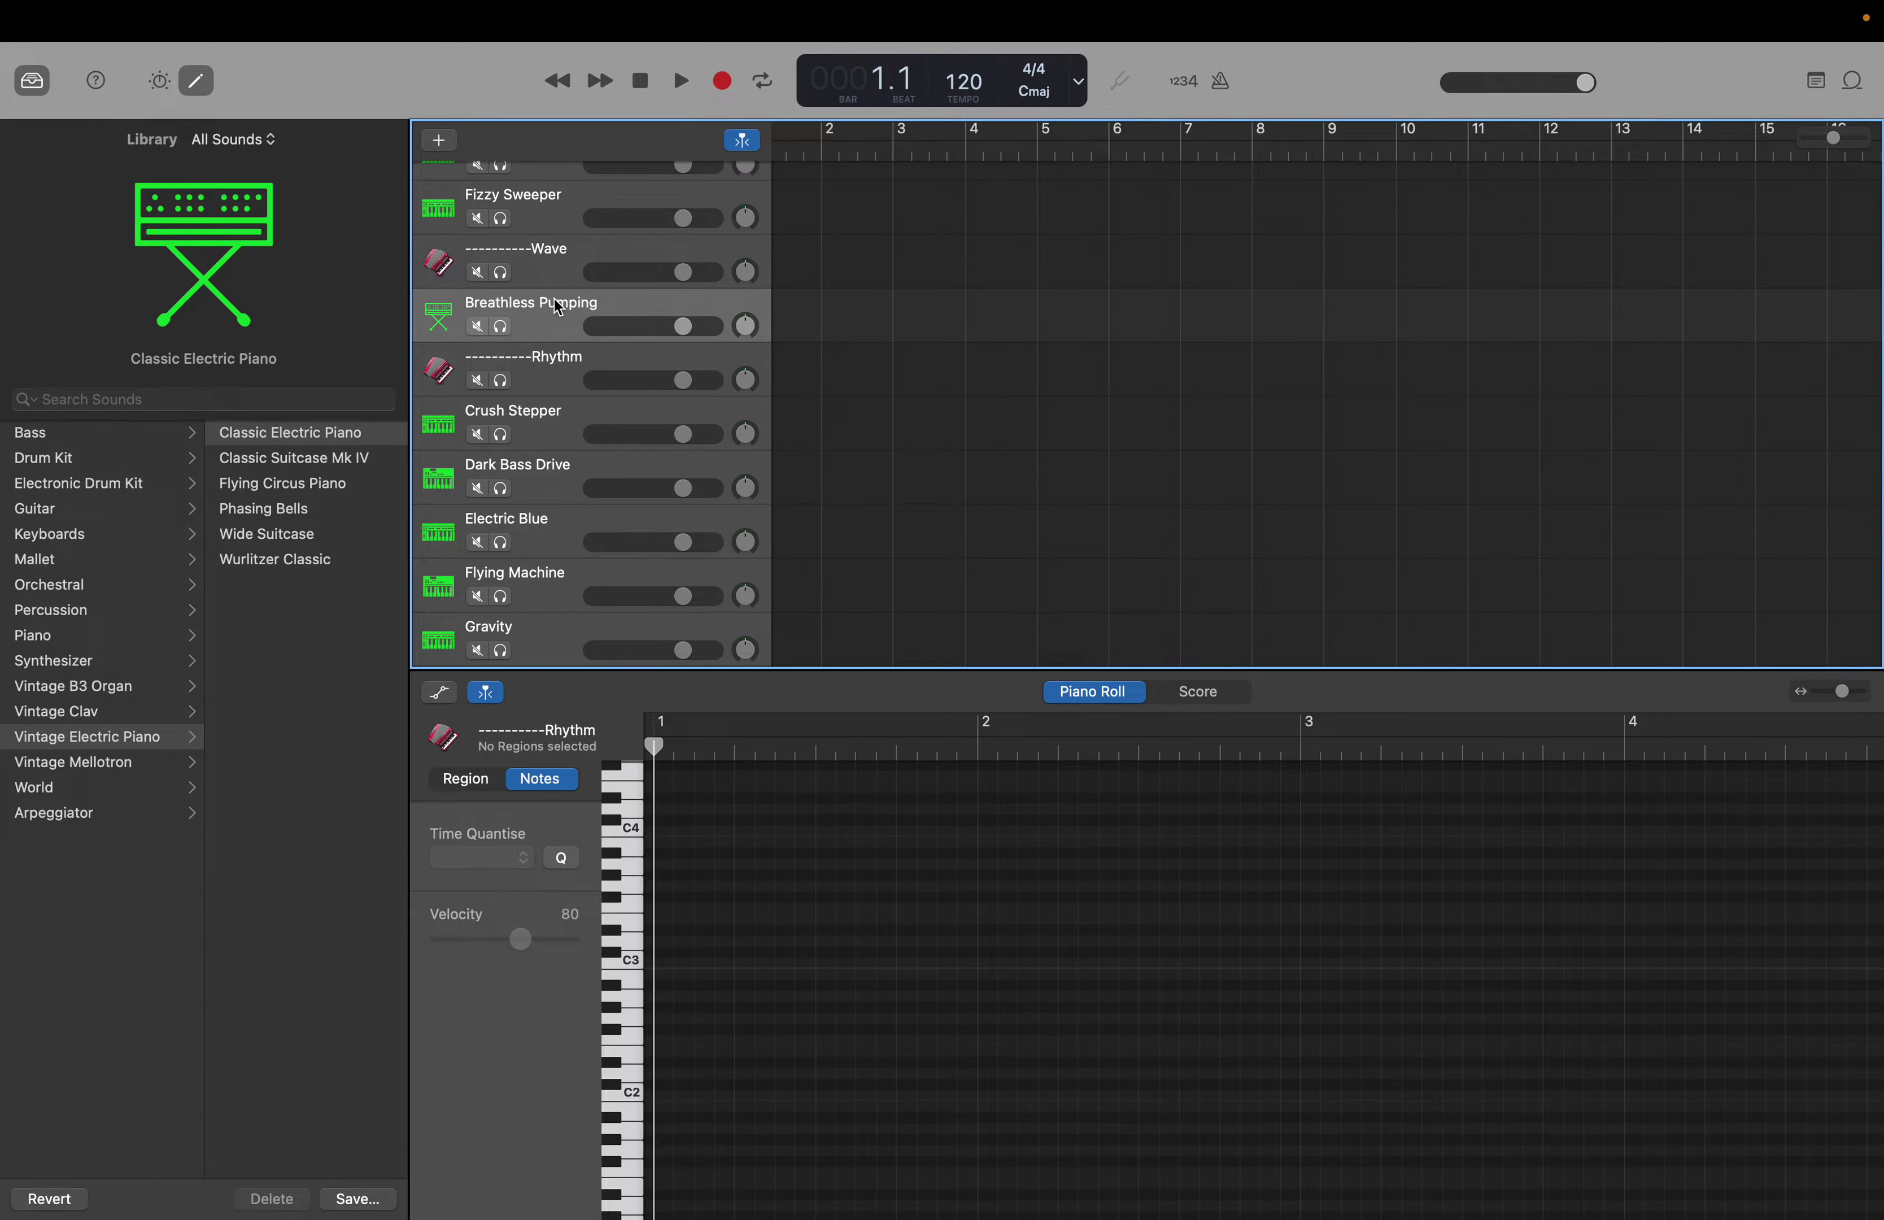
Audition Crush Stepper and Dark Bass Drive at C2 and move Dark Bass Drive directly below Breathless Pumping, above the Rhythm divider
{"action": "left_click", "coordinate": [552, 425]}
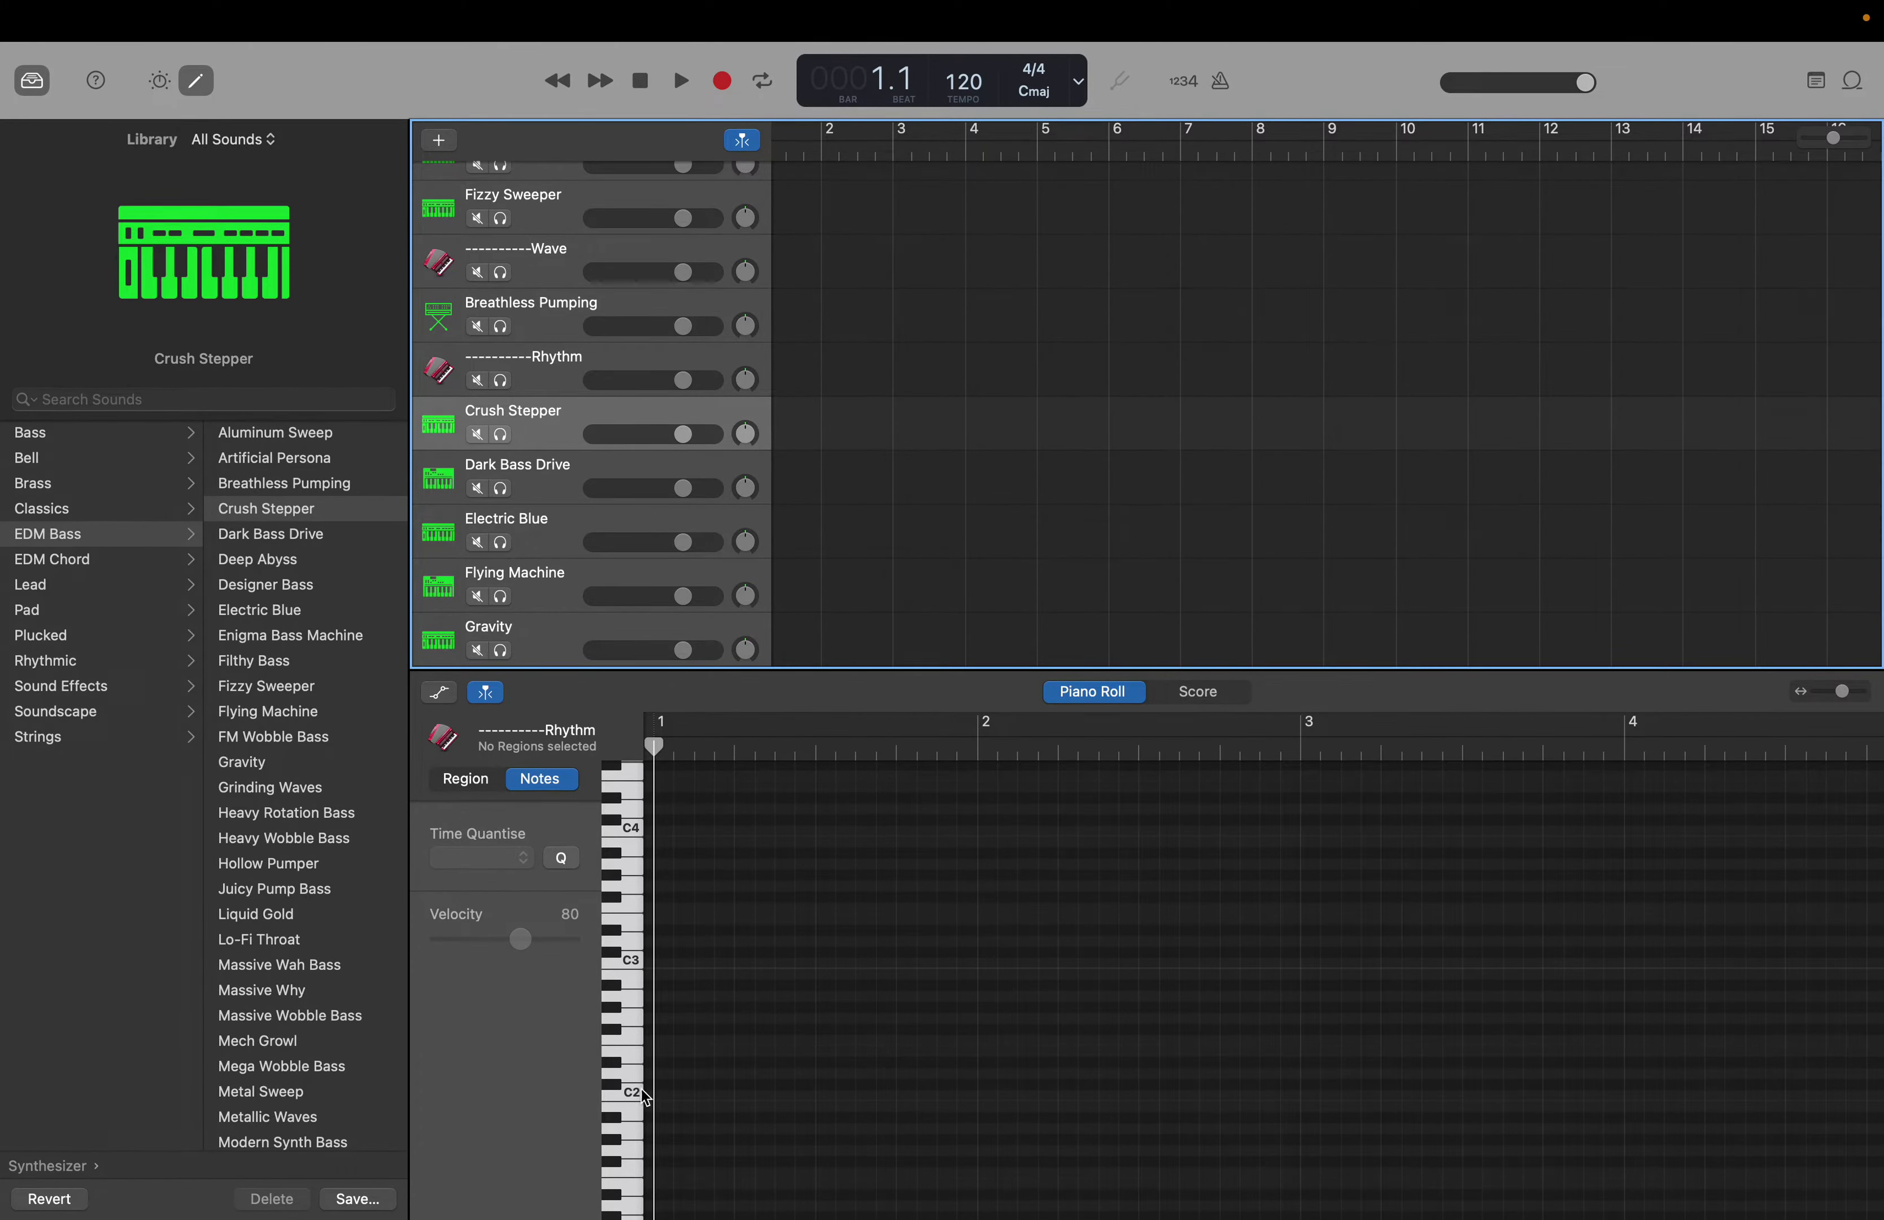
{"action": "left_click", "coordinate": [637, 1094]}
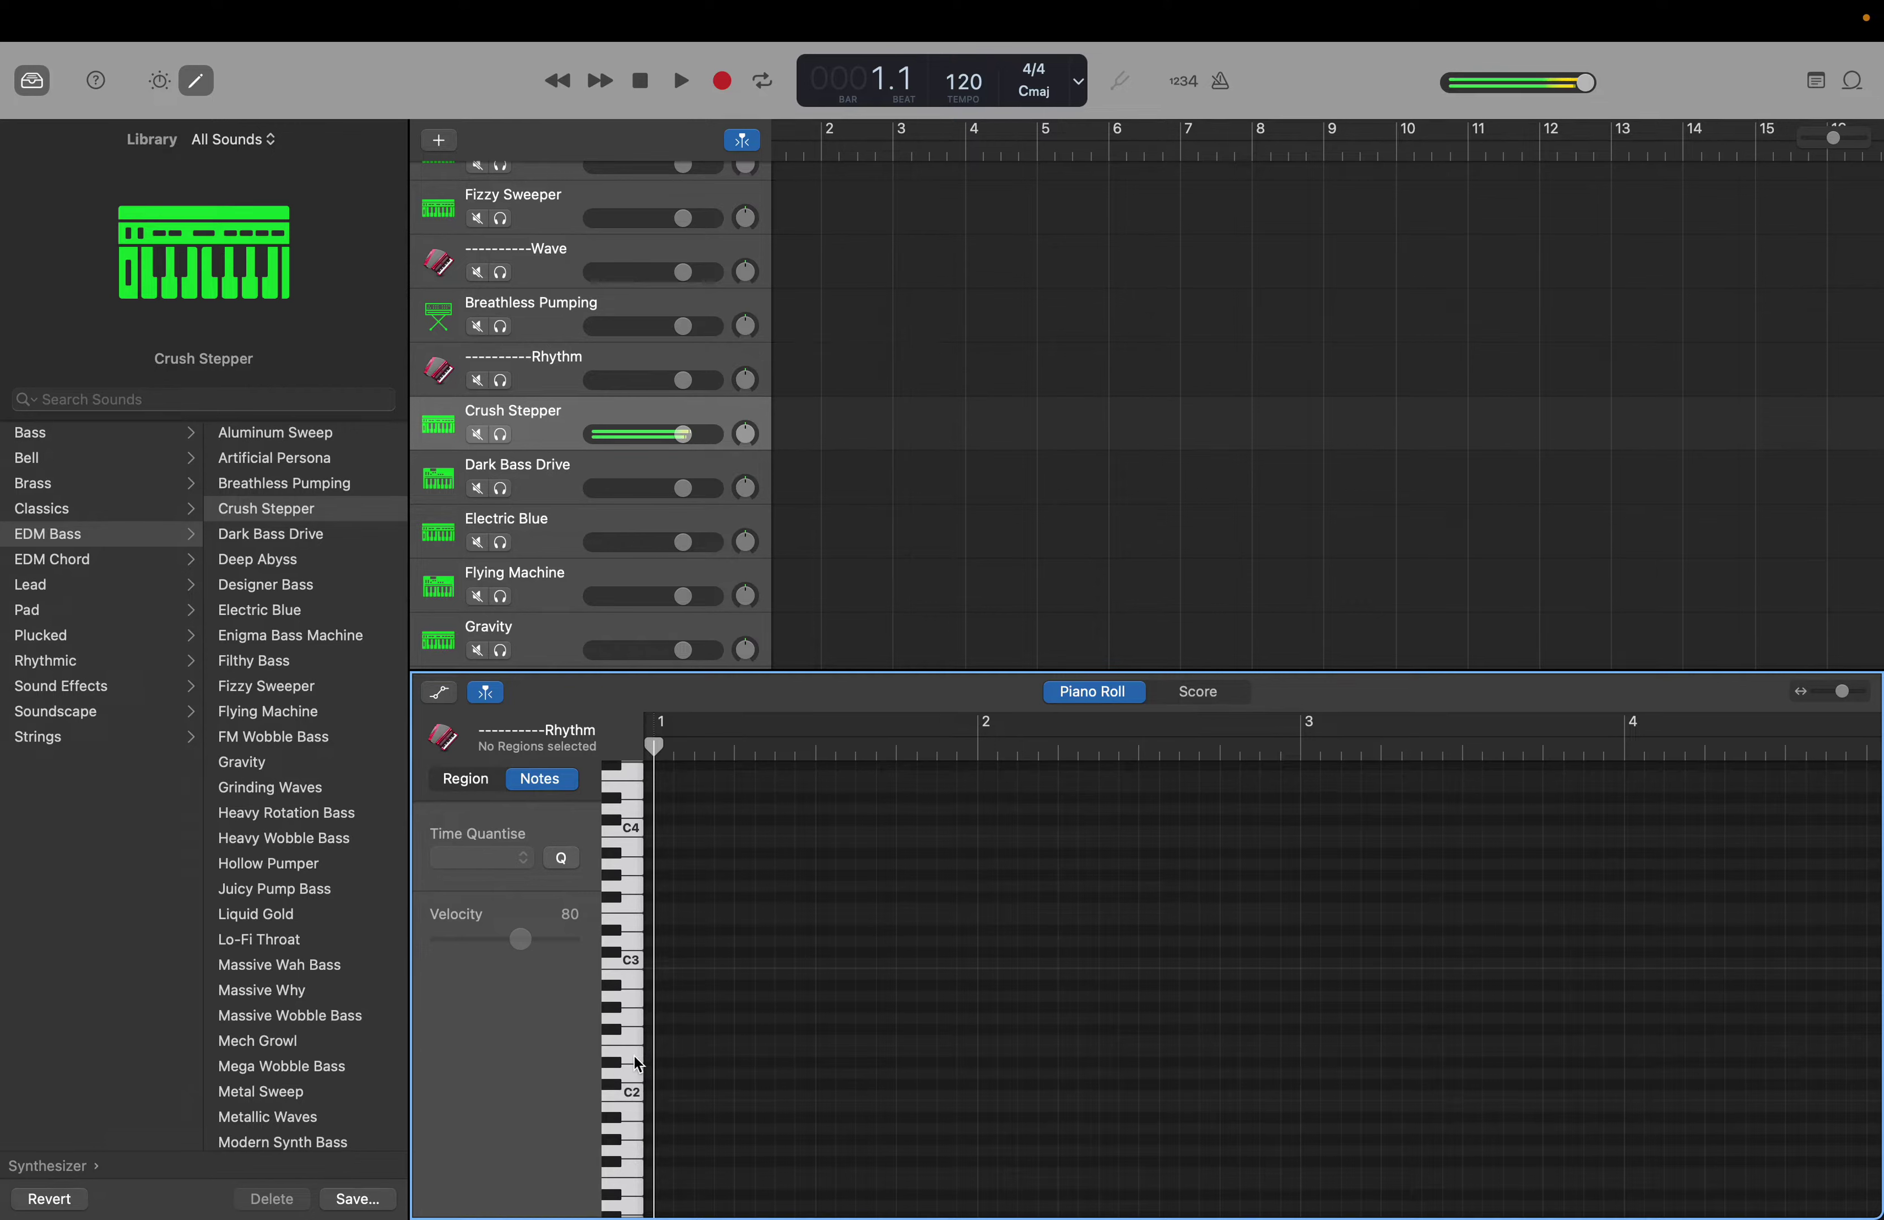
{"action": "left_click", "coordinate": [527, 496]}
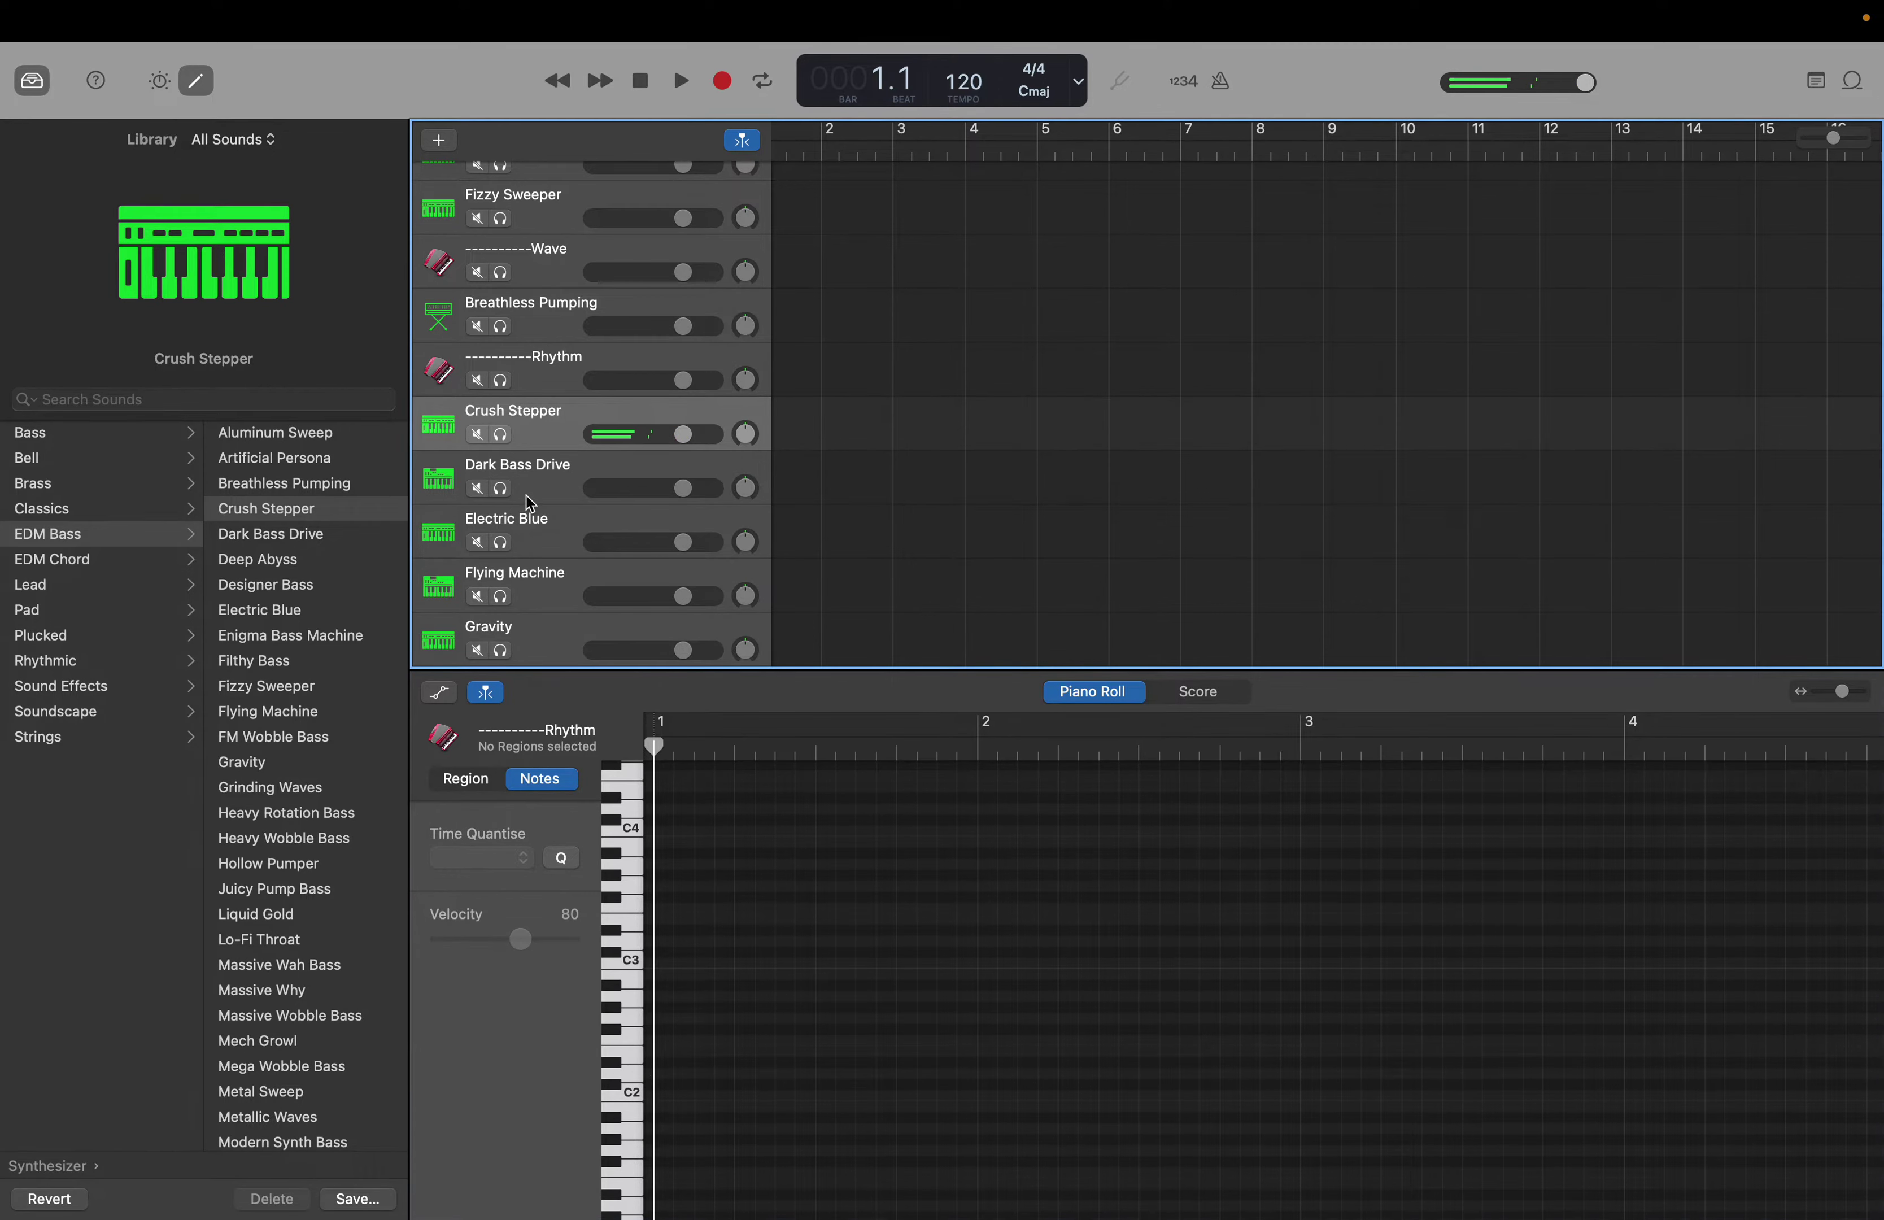
{"action": "left_click", "coordinate": [632, 1102]}
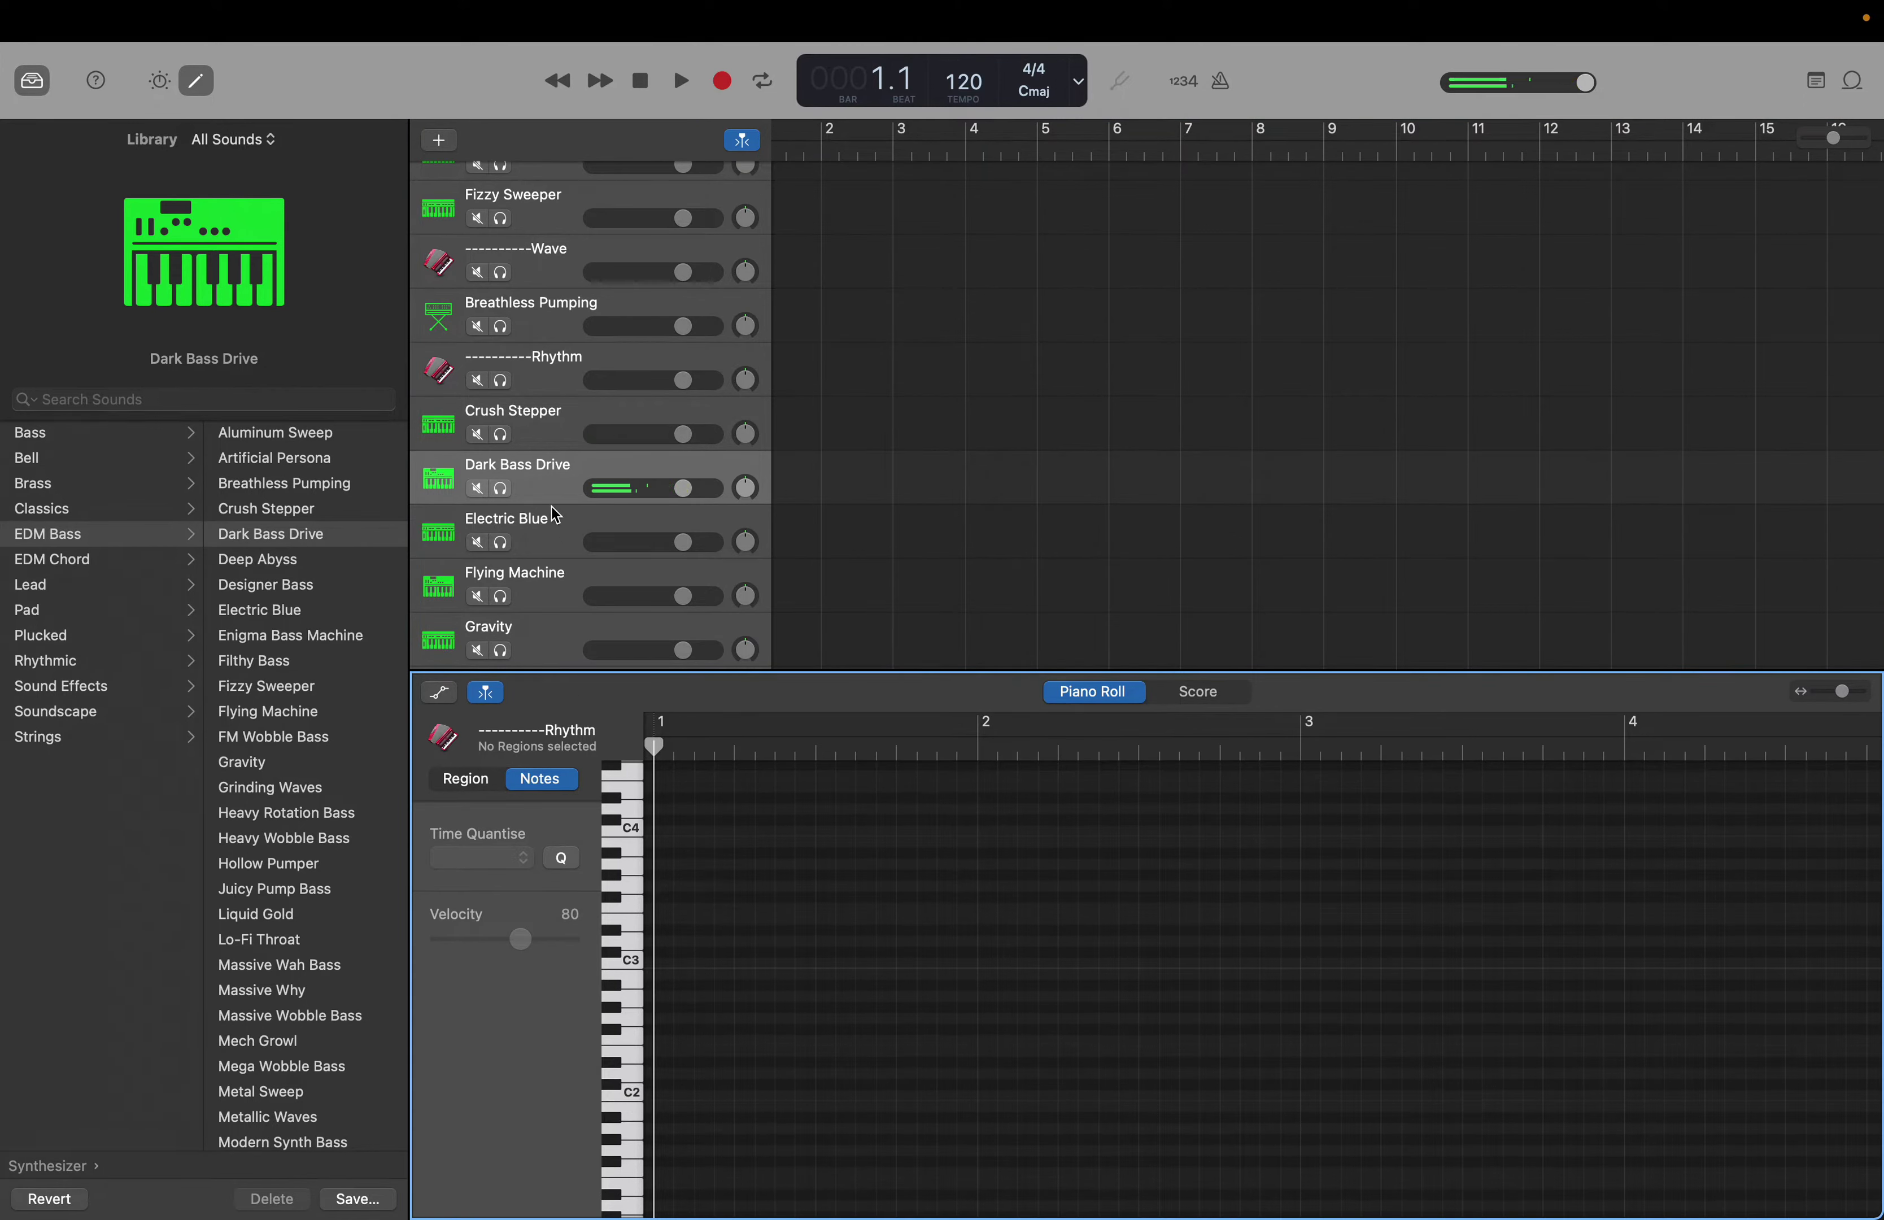
{"action": "left_click_drag", "start_coordinate": [551, 500], "coordinate": [568, 366]}
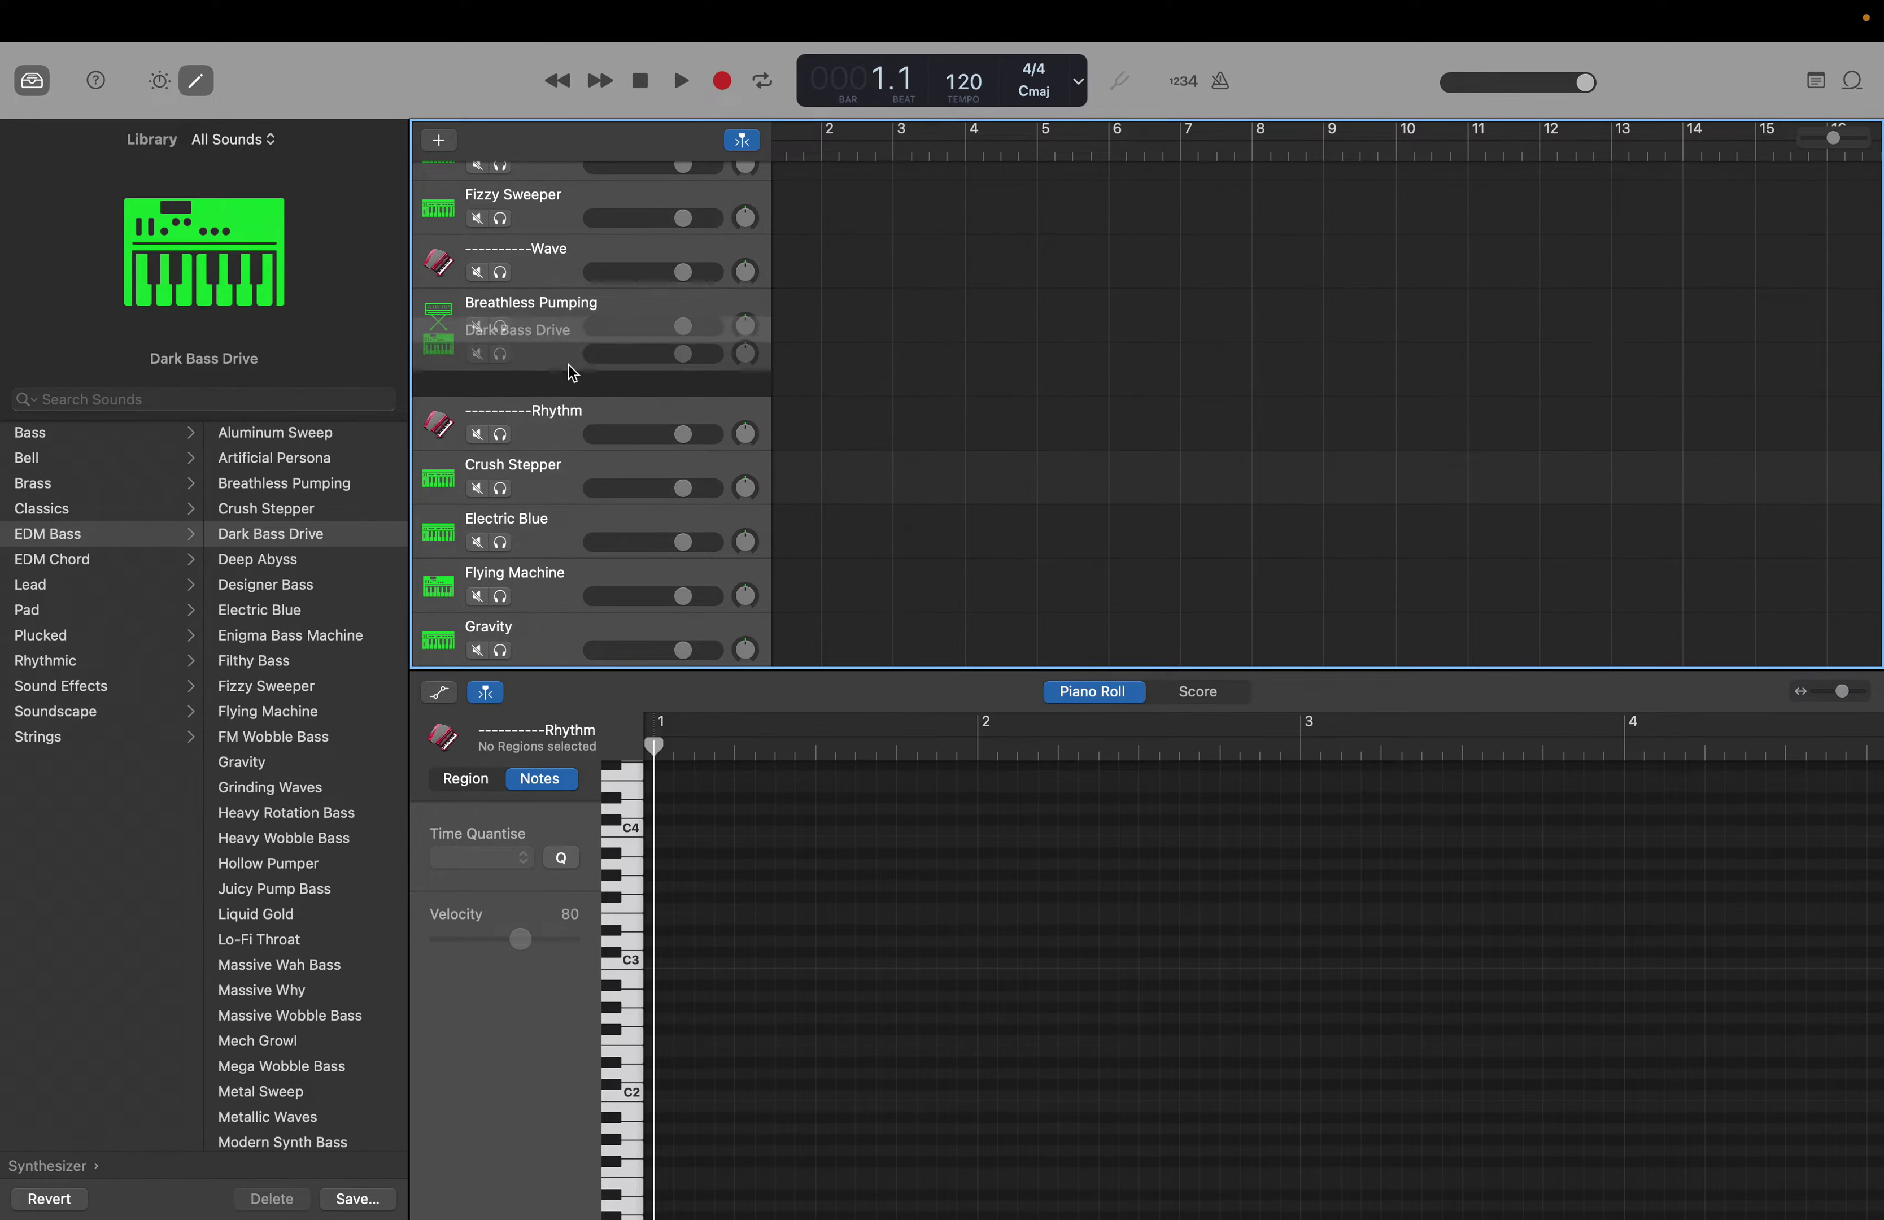
Audition the Crush Stepper and Electric Blue tracks at C2
{"action": "left_click", "coordinate": [542, 485]}
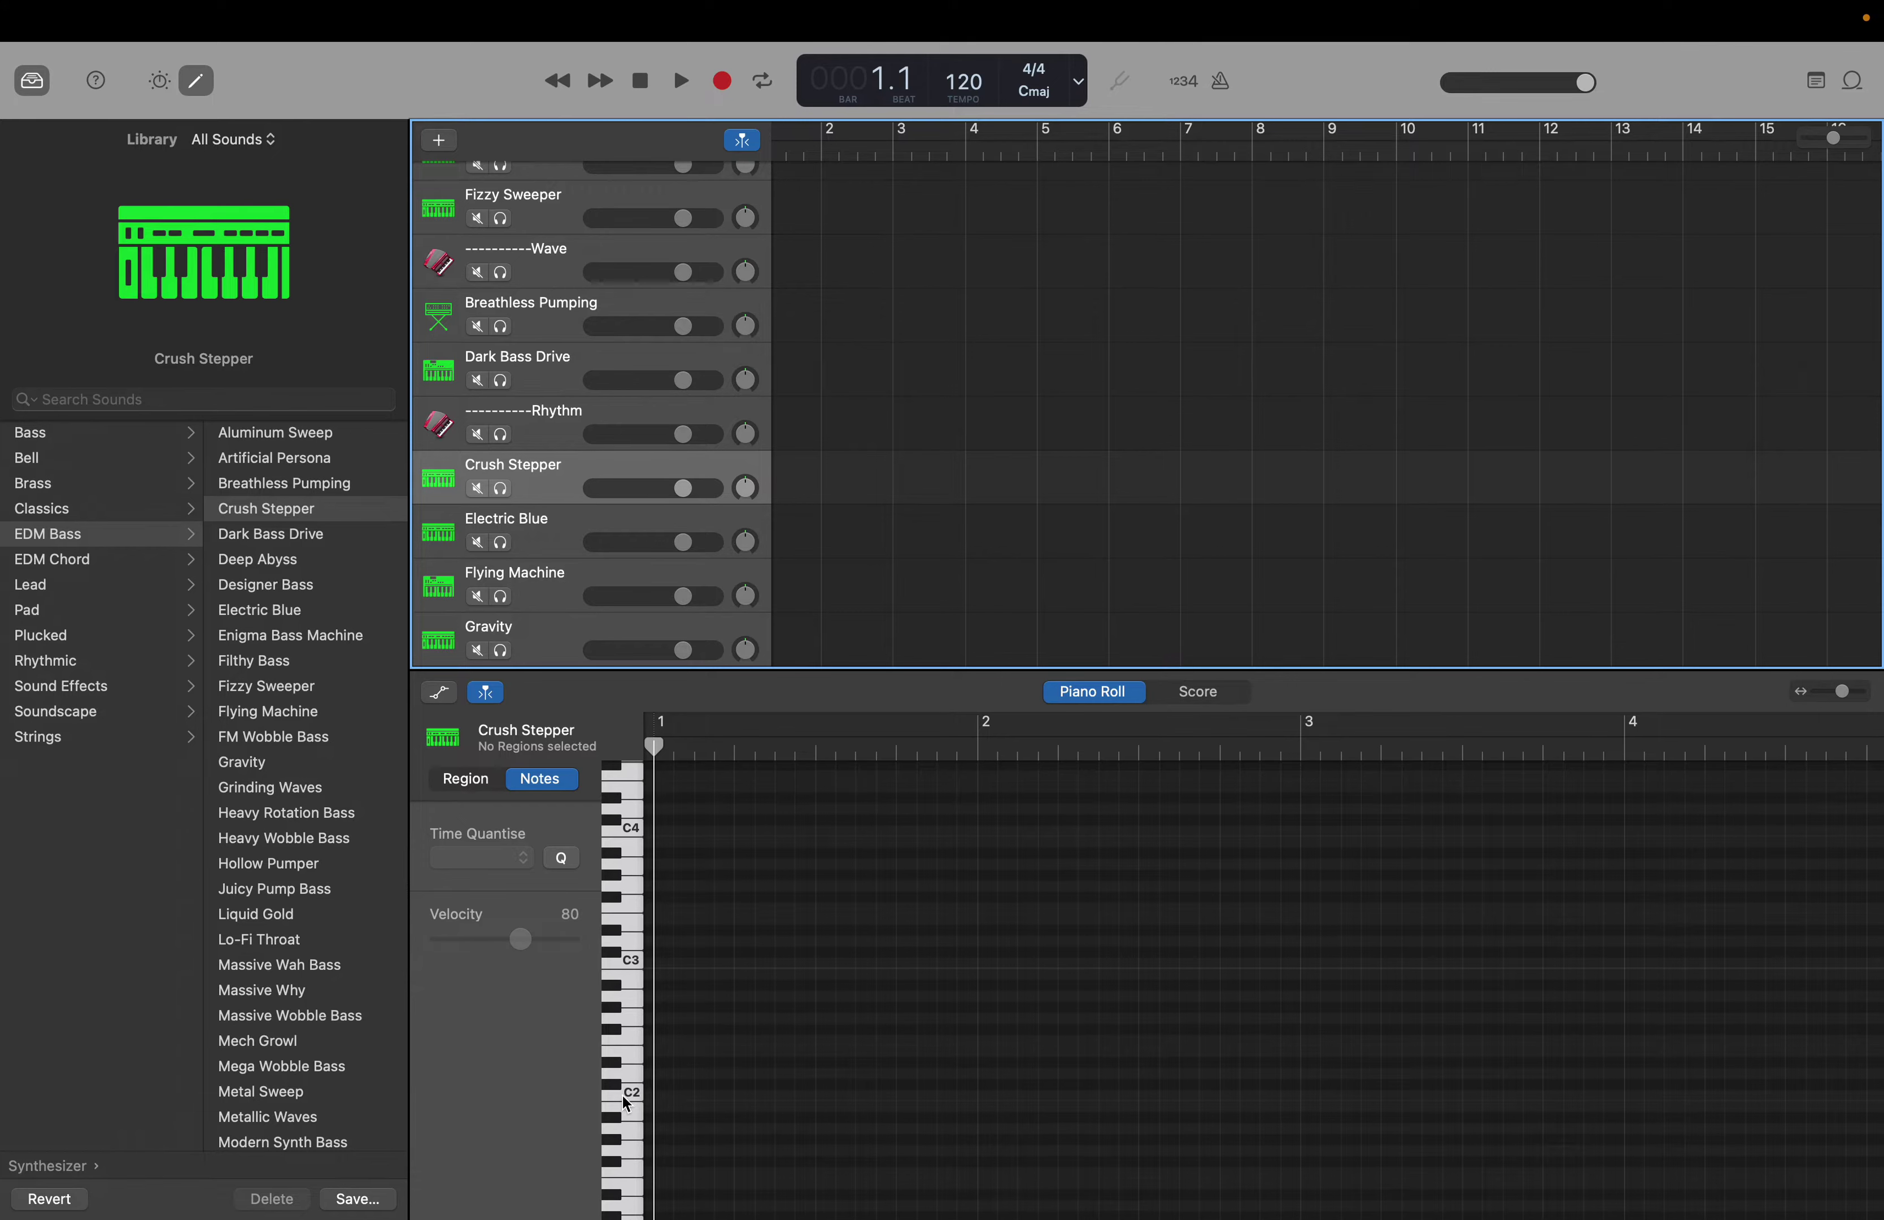
{"action": "left_click", "coordinate": [627, 1104]}
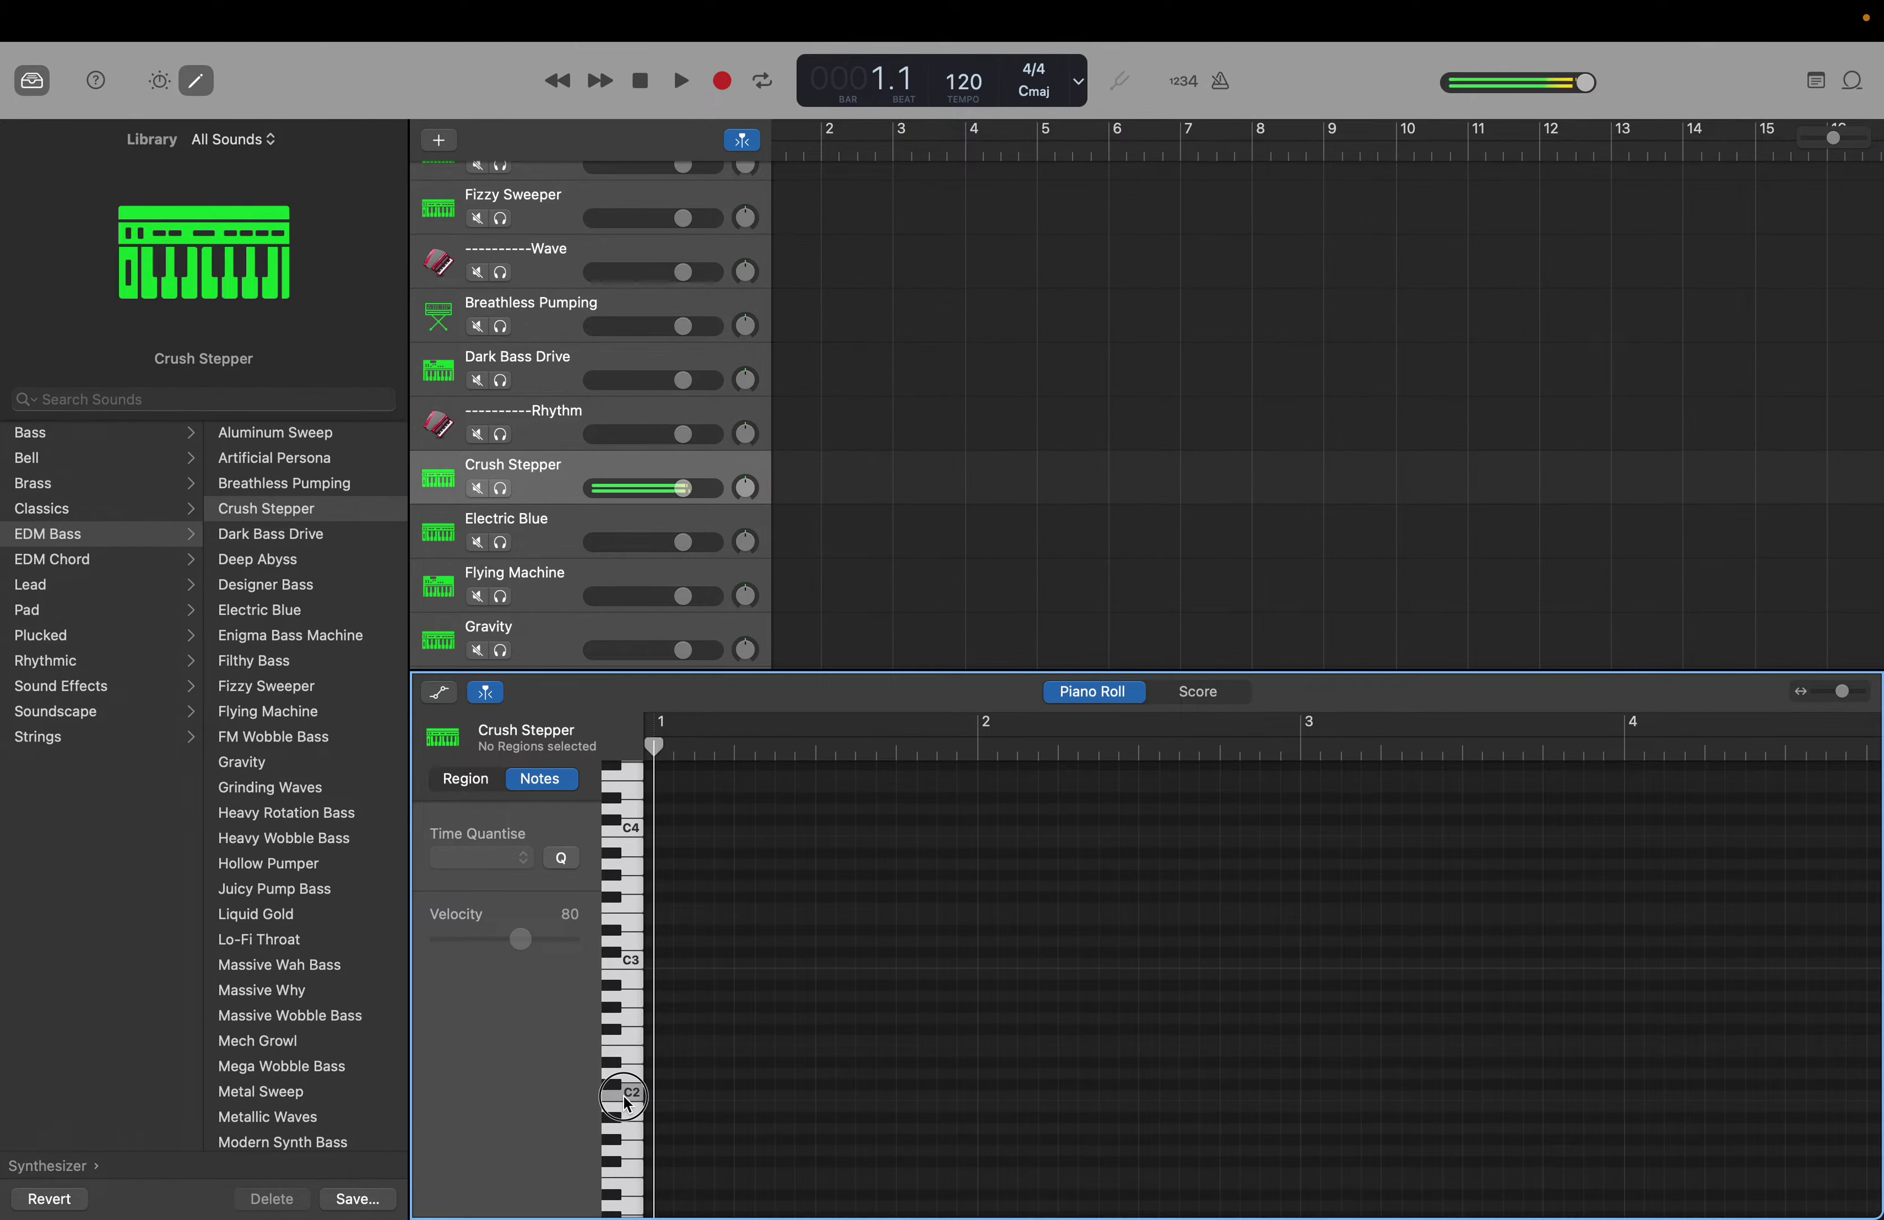
{"action": "left_click", "coordinate": [511, 531]}
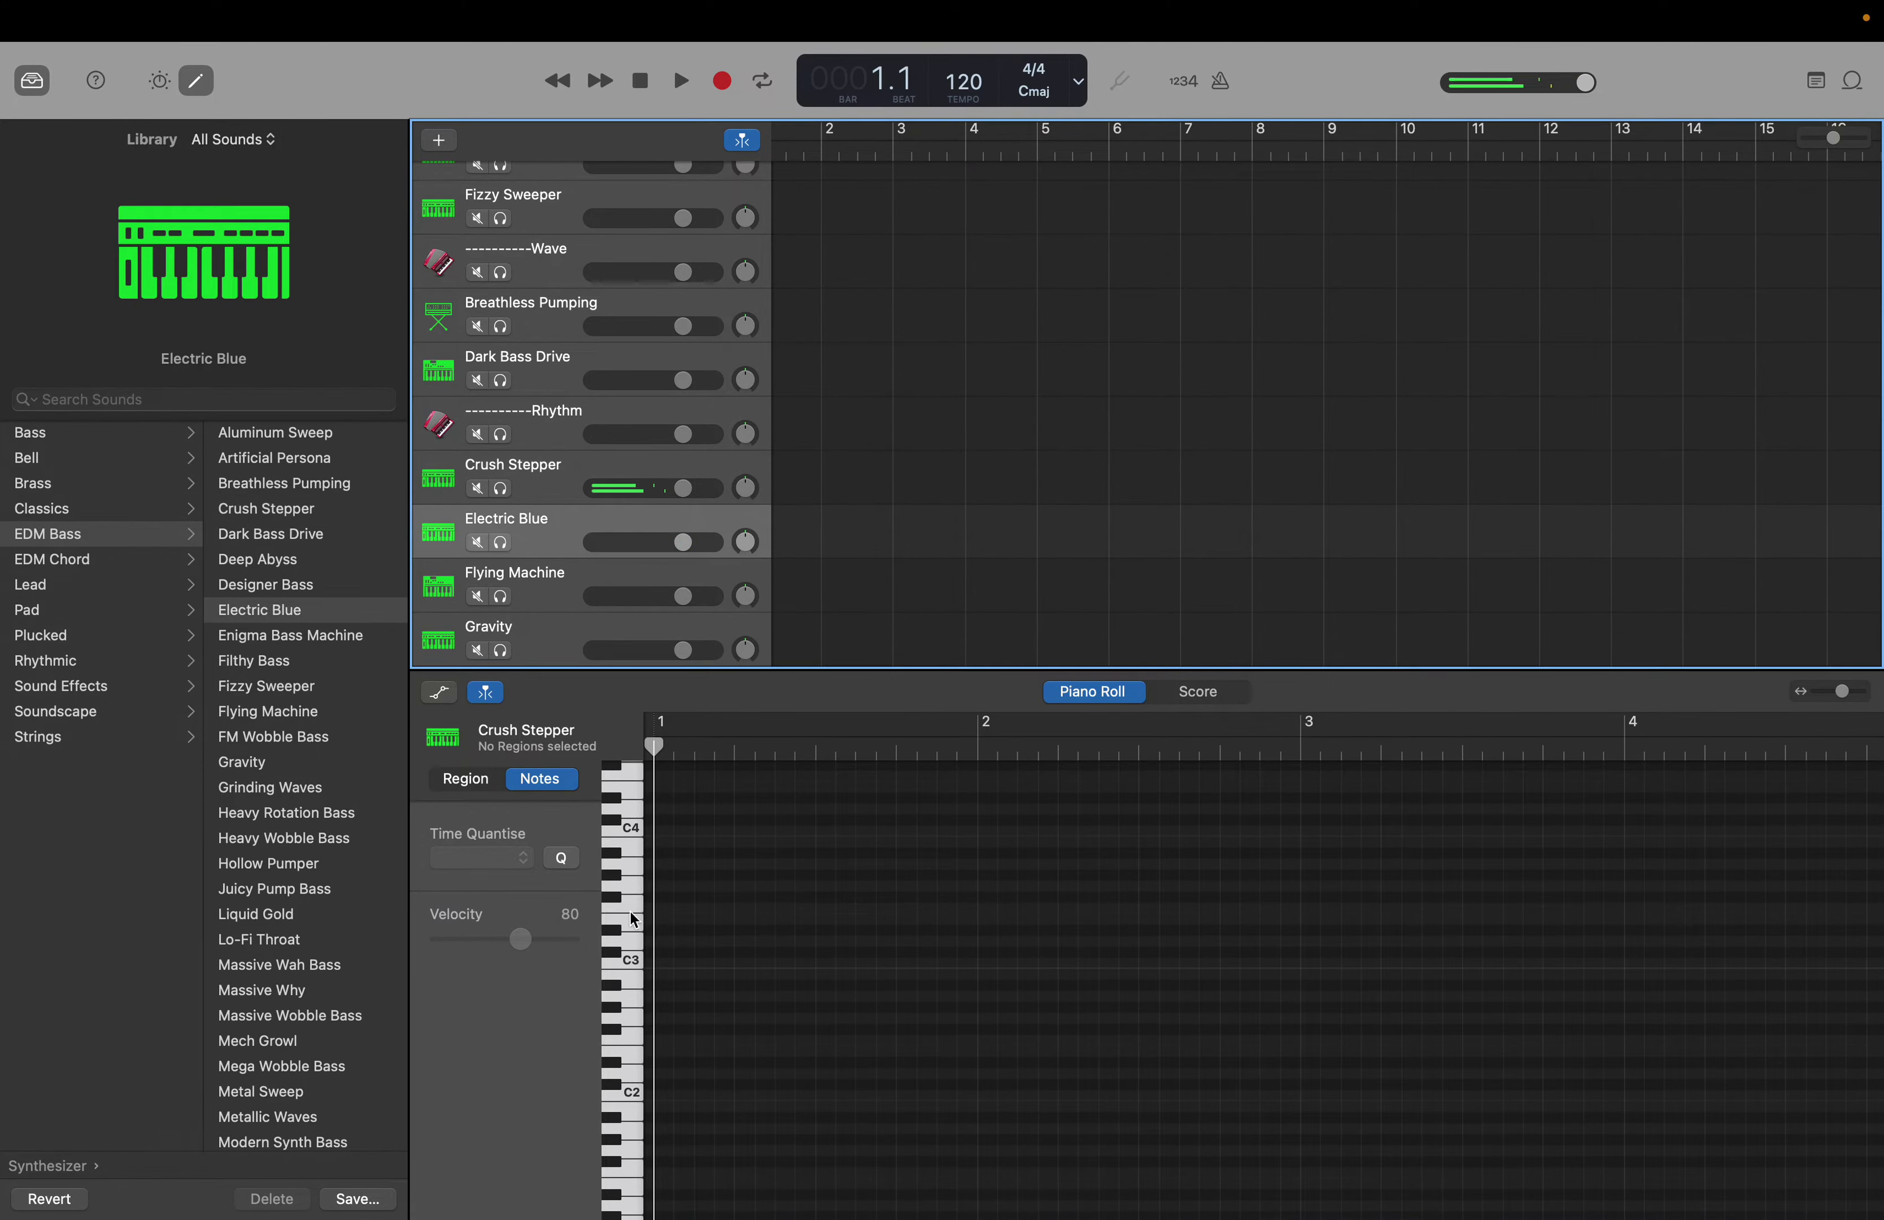
{"action": "left_click", "coordinate": [638, 1092]}
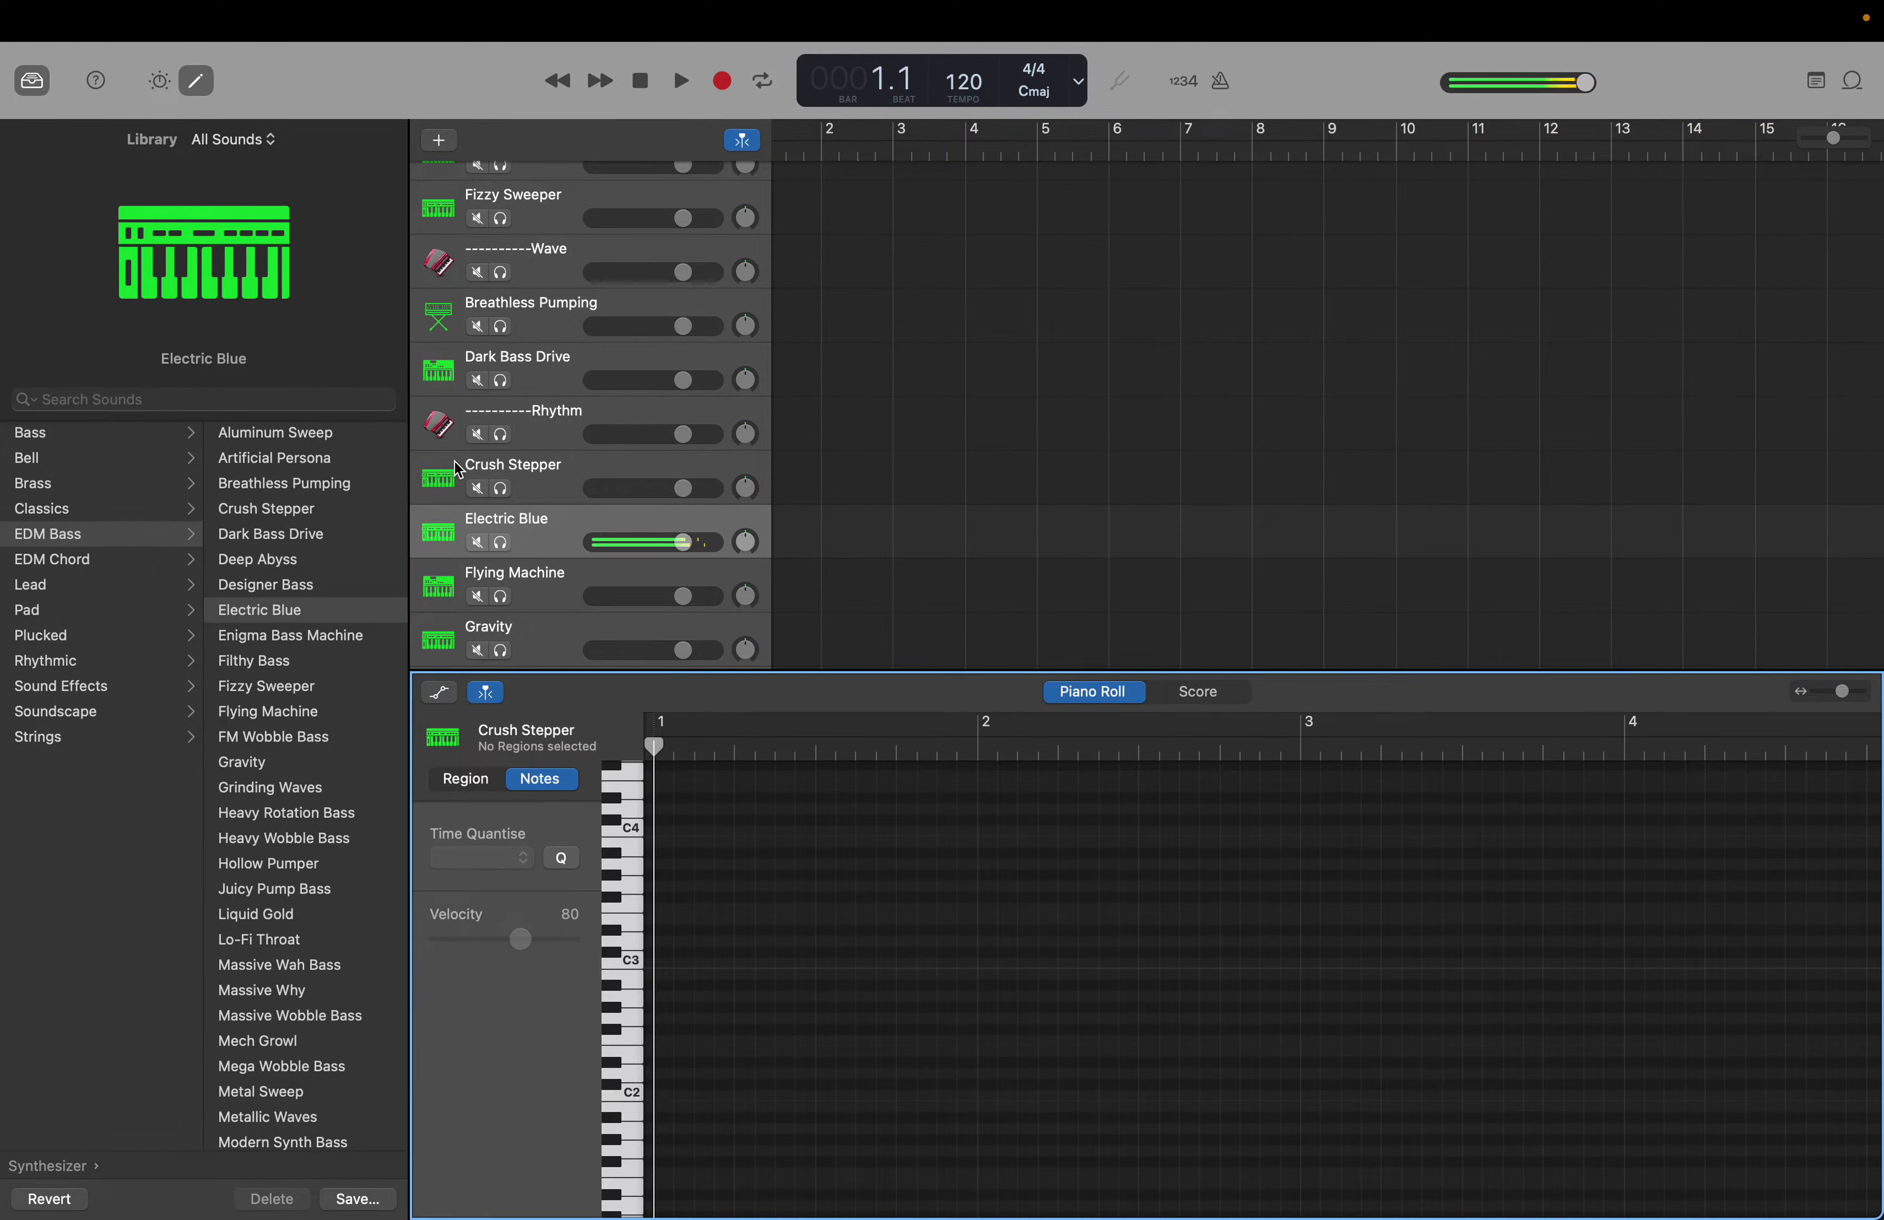
Audition Flying Machine and Gravity at C2 and move them, in that order, directly below Dark Bass Drive, above the Rhythm divider
{"action": "left_click", "coordinate": [520, 565]}
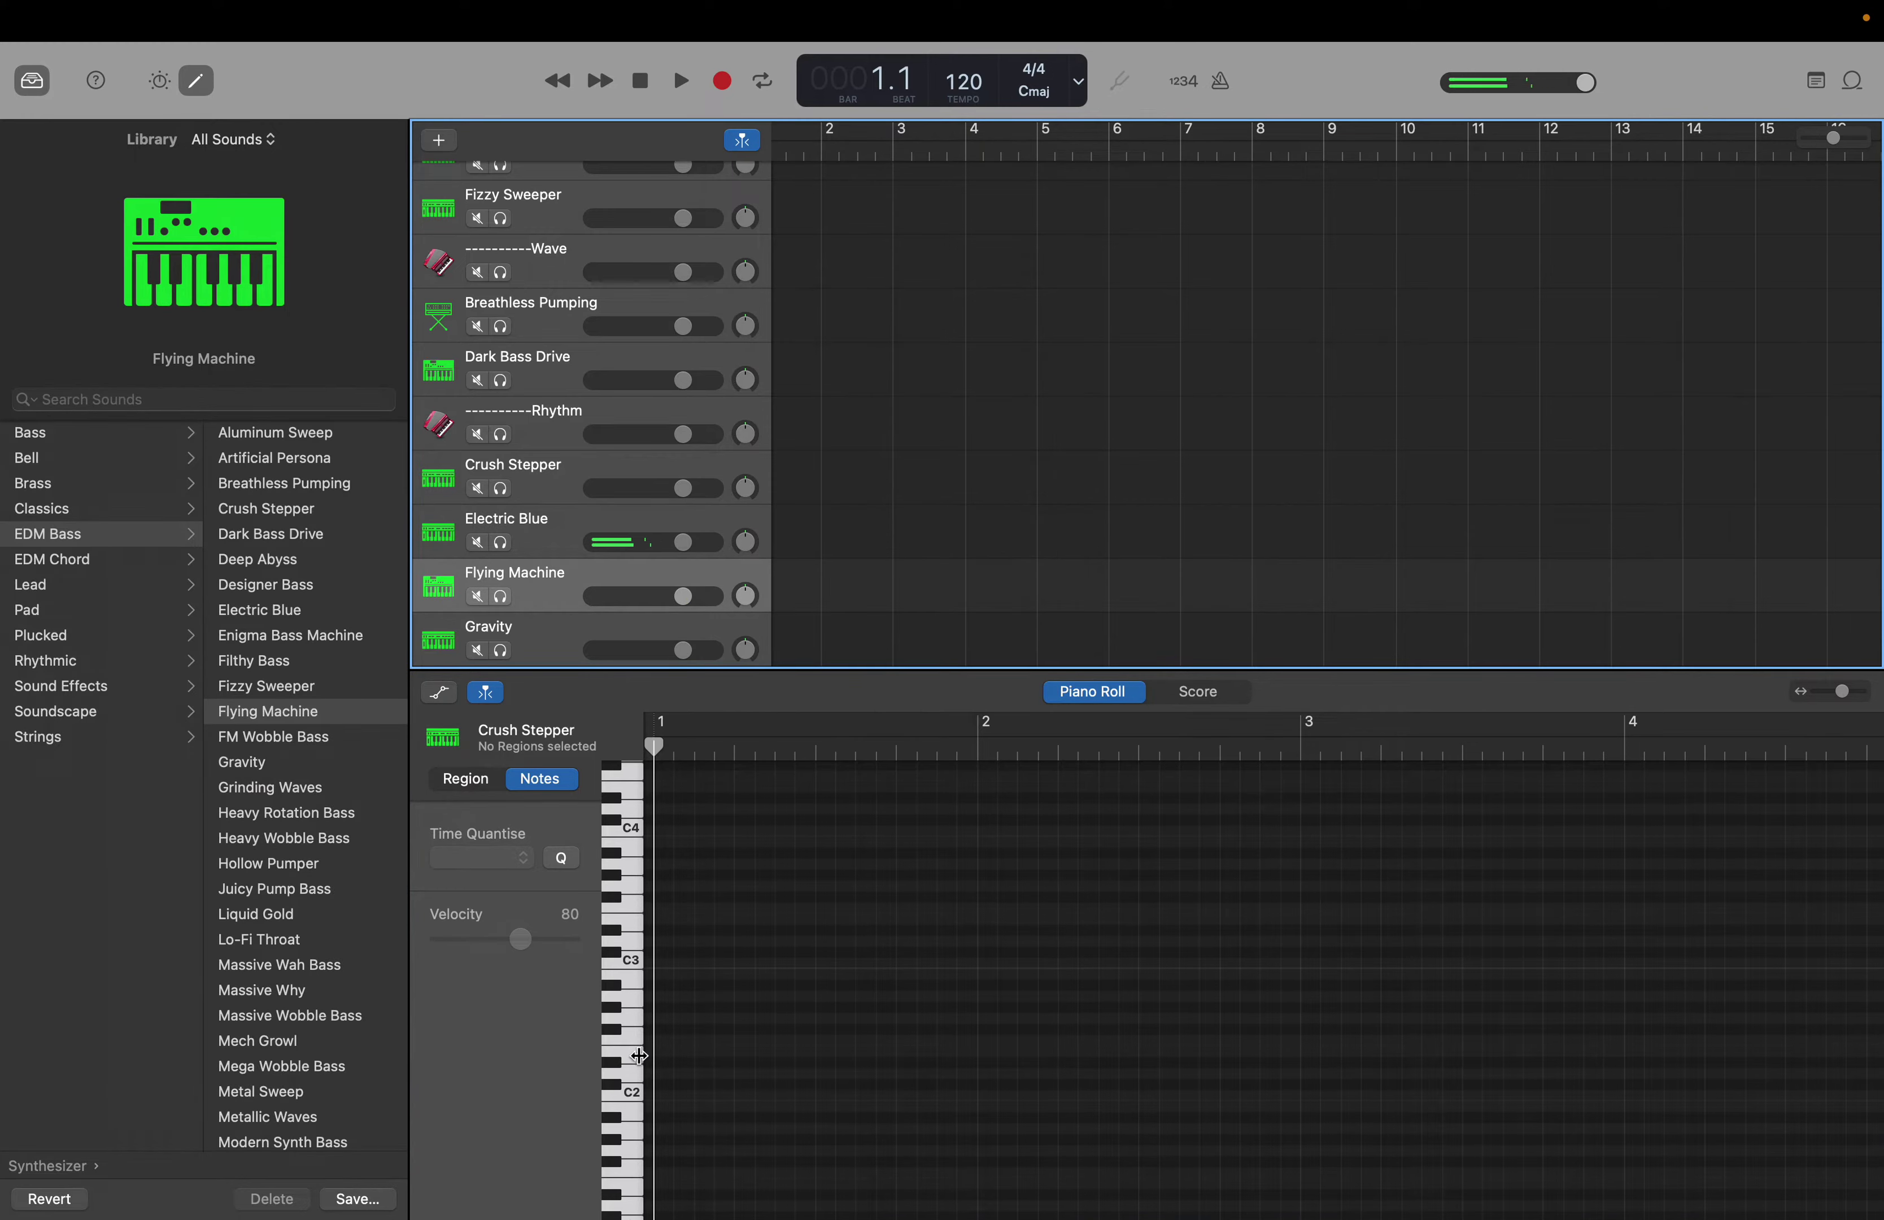
{"action": "left_click", "coordinate": [636, 1095]}
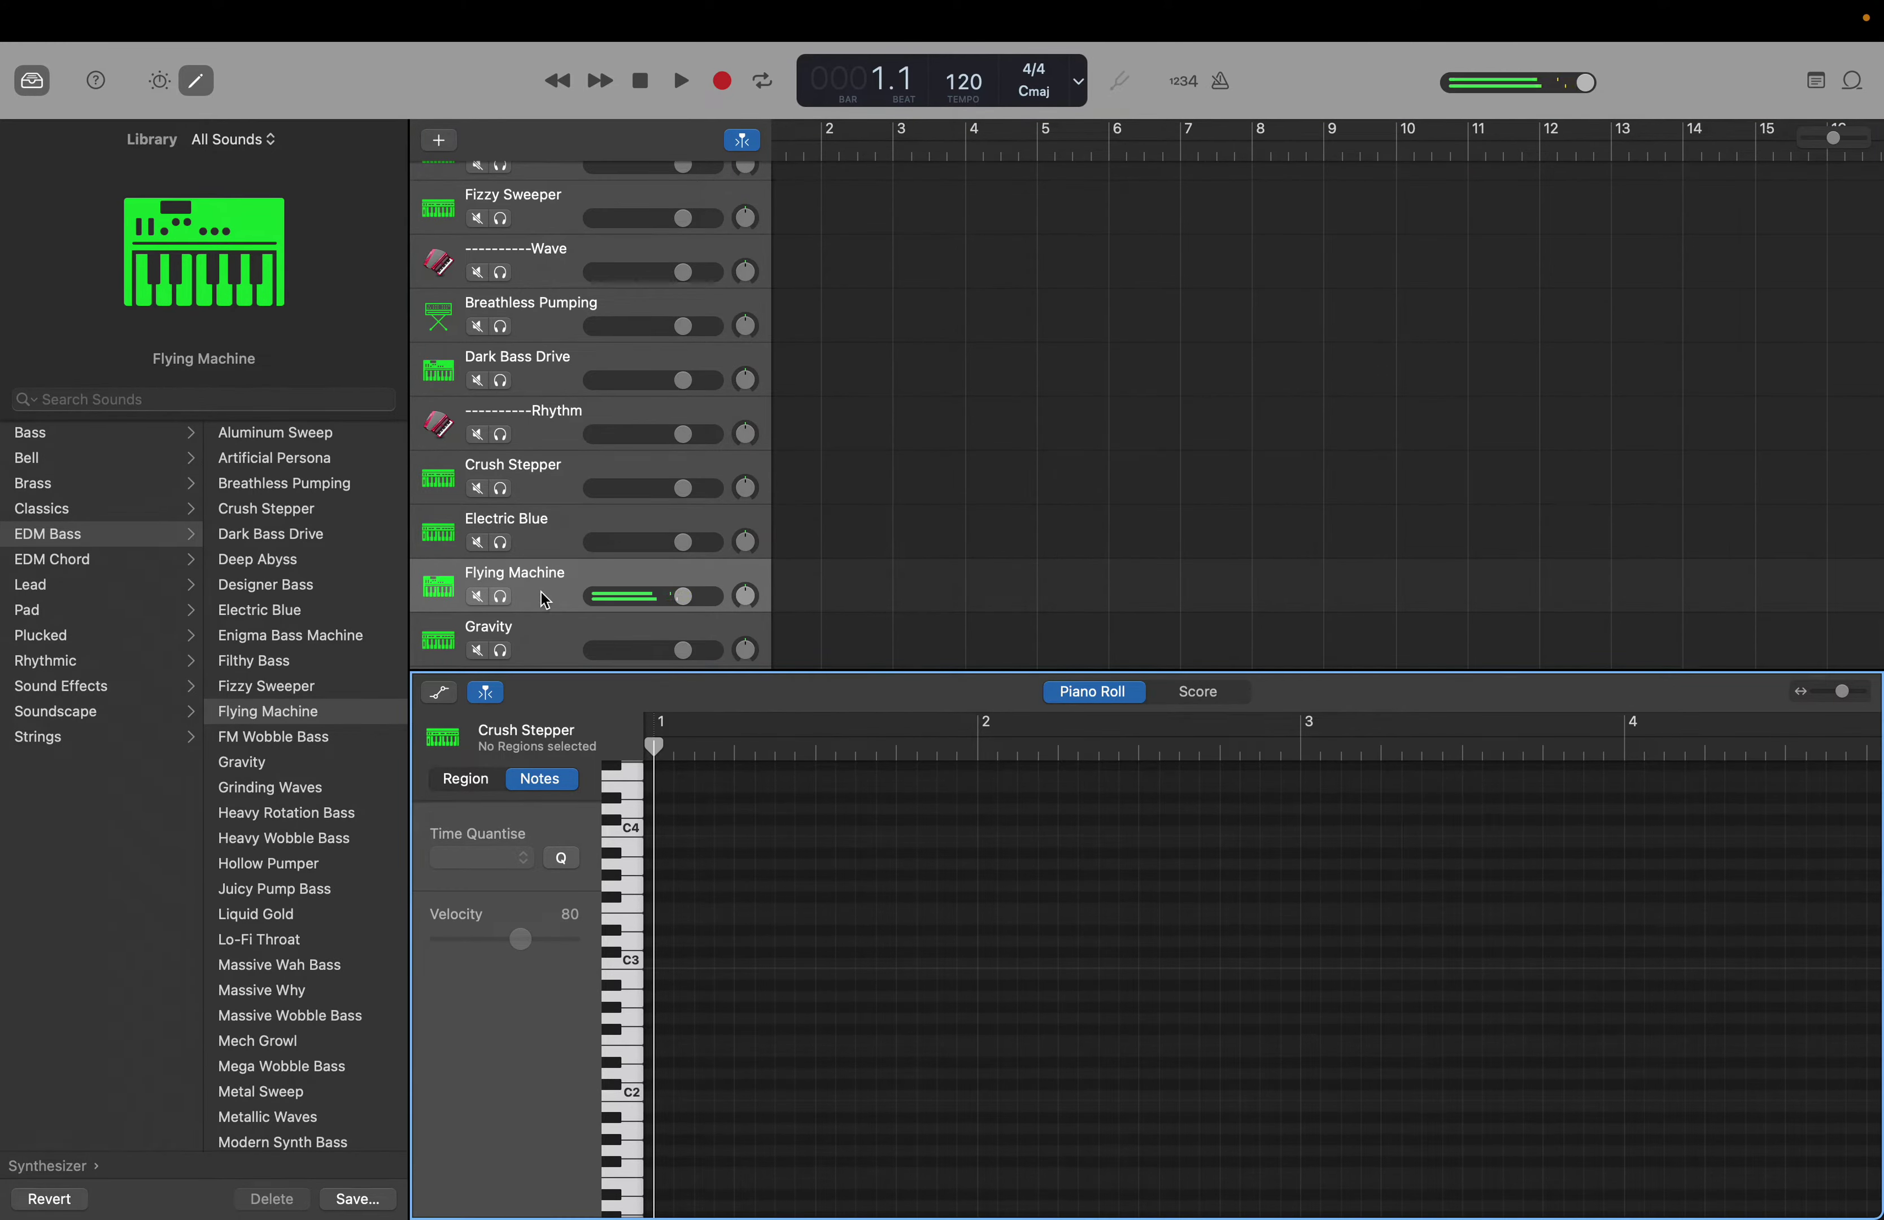
{"action": "left_click_drag", "start_coordinate": [542, 592], "coordinate": [533, 416]}
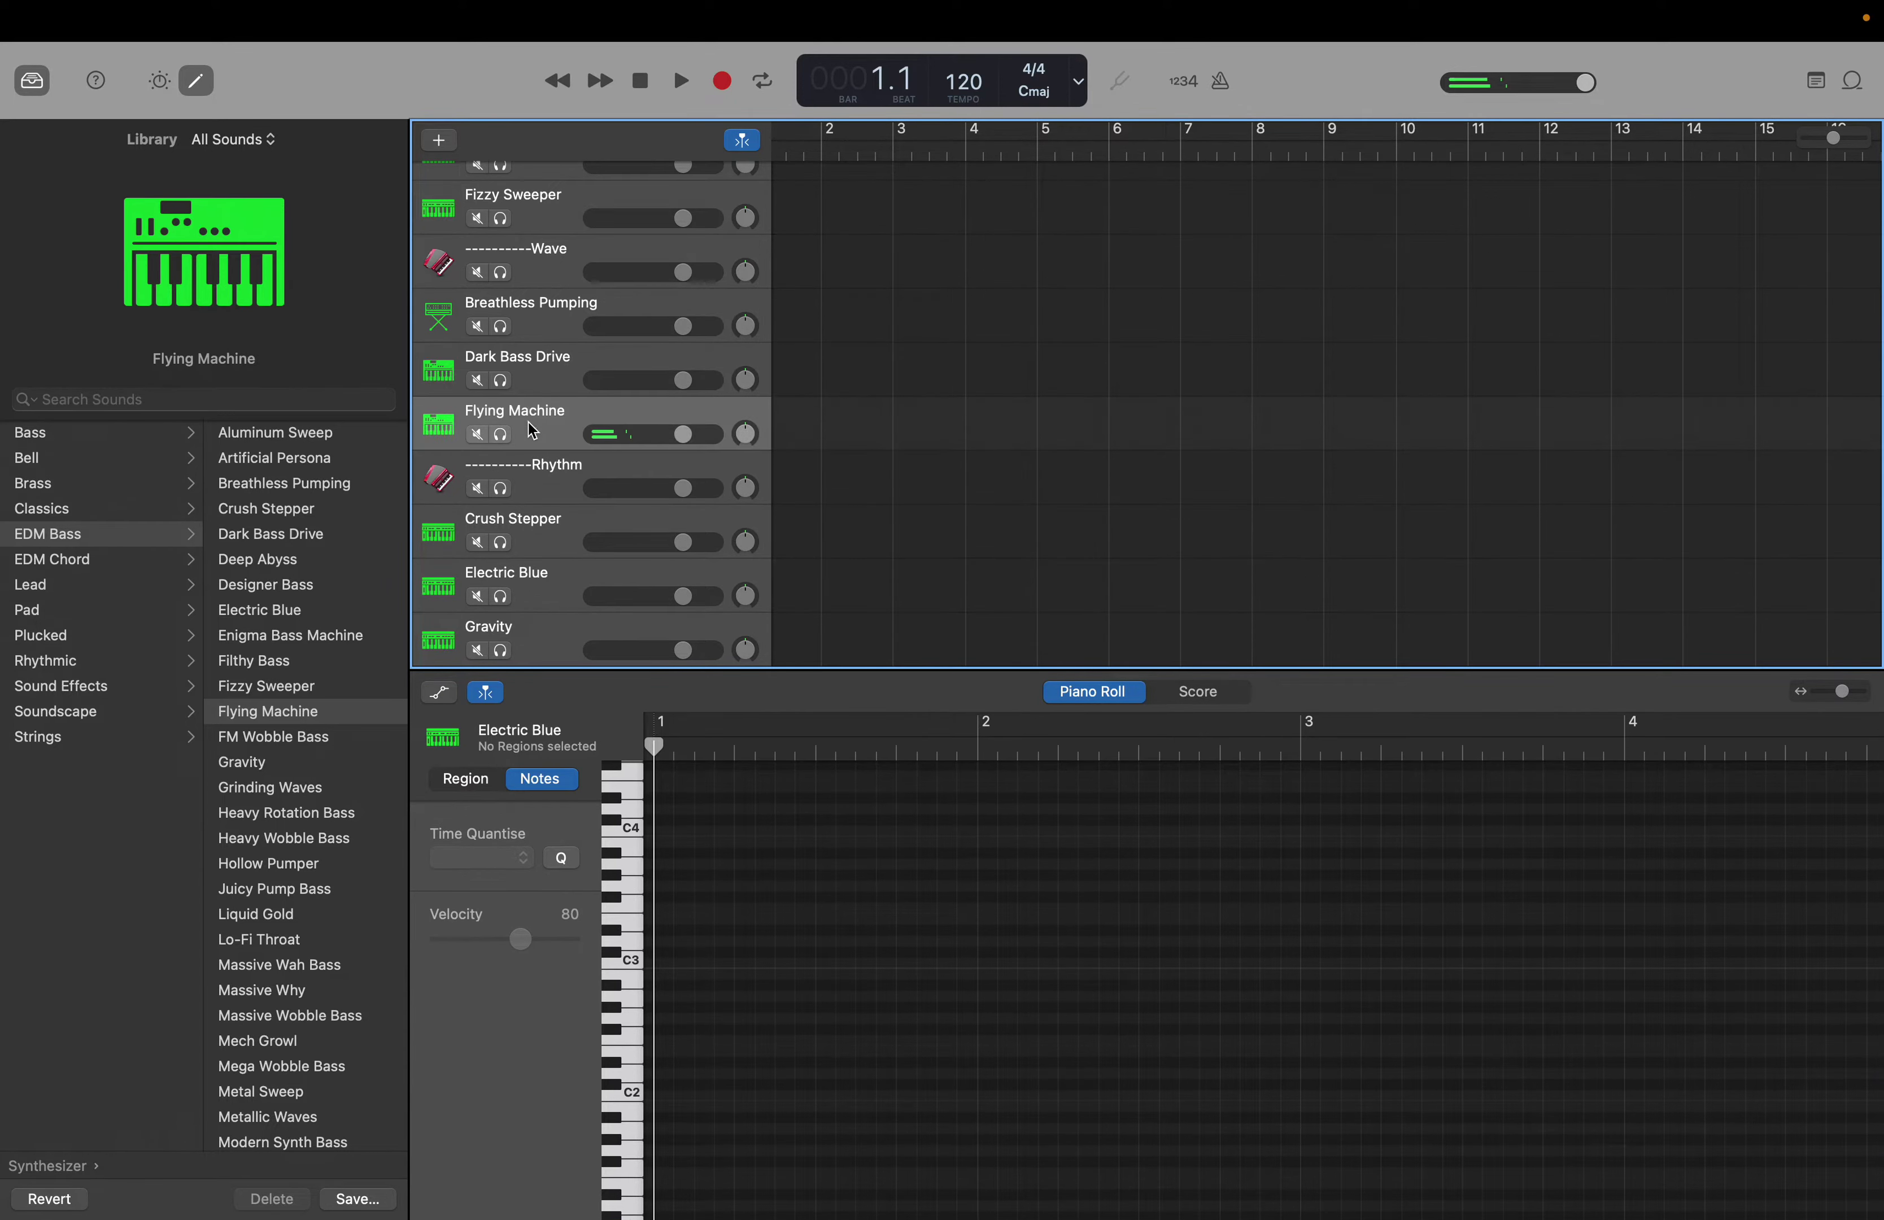
{"action": "left_click", "coordinate": [554, 647]}
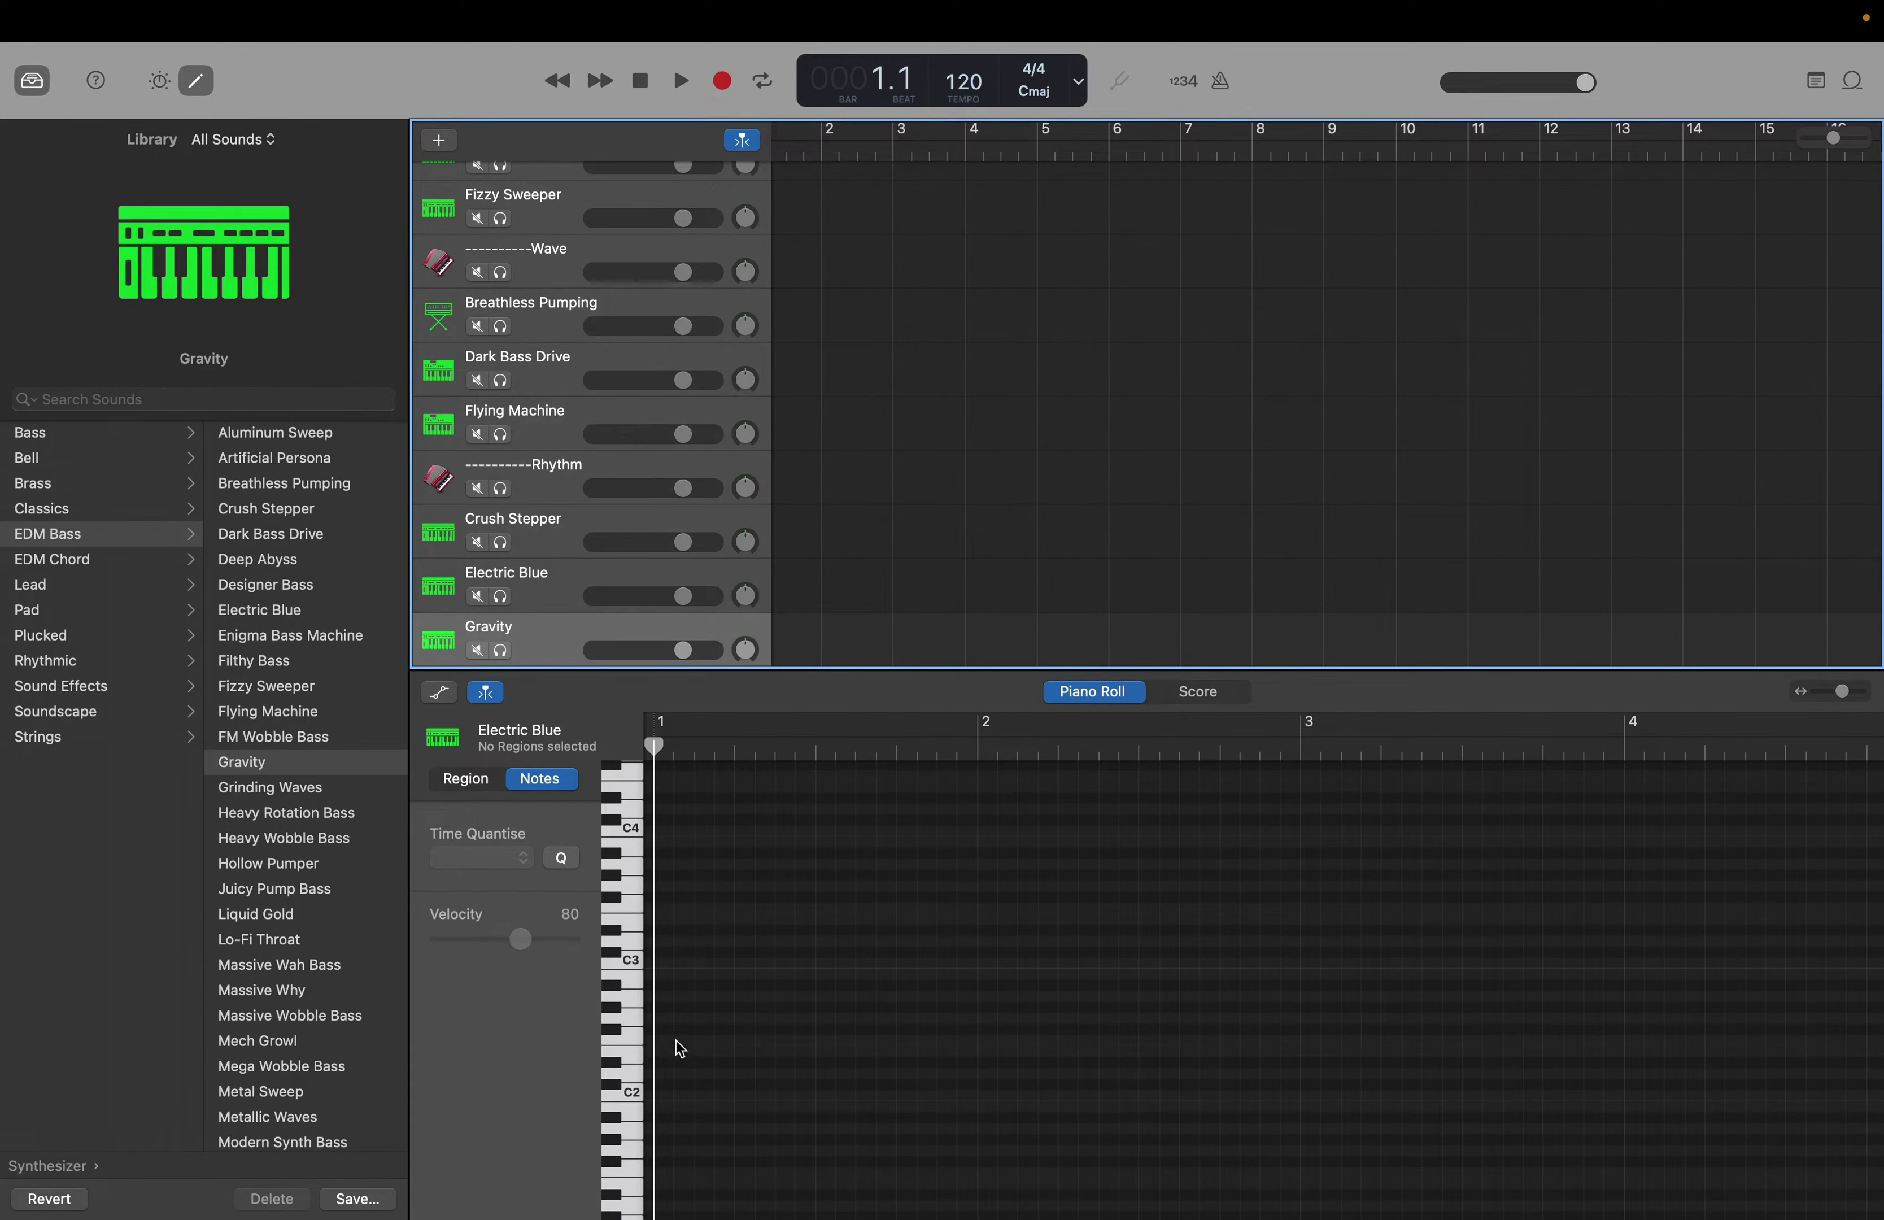
{"action": "left_click", "coordinate": [636, 1094]}
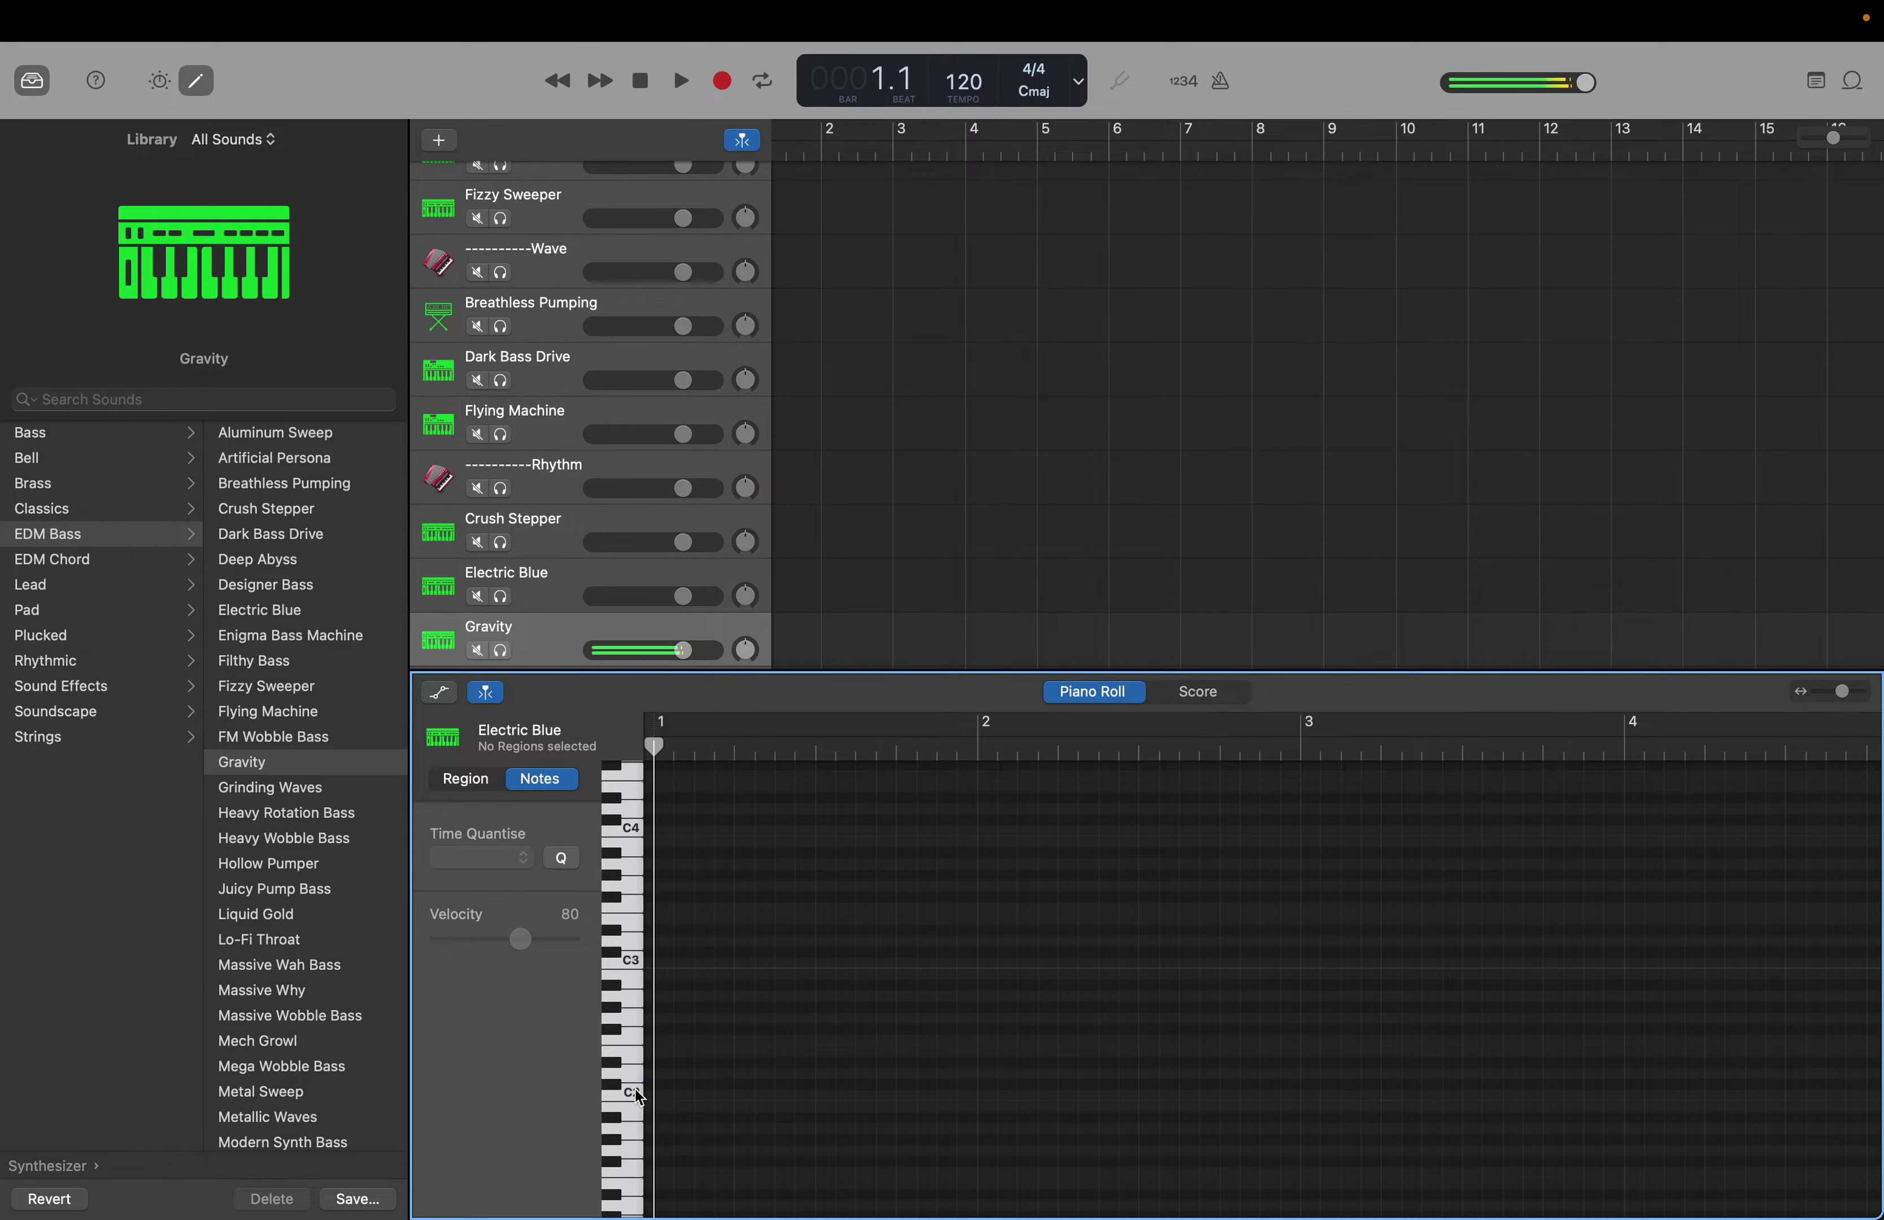
{"action": "left_click_drag", "start_coordinate": [541, 643], "coordinate": [543, 460]}
Audition Grinding Waves at C2 and move it directly below Gravity, above the Rhythm divider
{"action": "scroll", "coordinate": [544, 460], "scroll_direction": "down", "scroll_amount": 5}
{"action": "scroll", "coordinate": [543, 460], "scroll_direction": "down", "scroll_amount": 2}
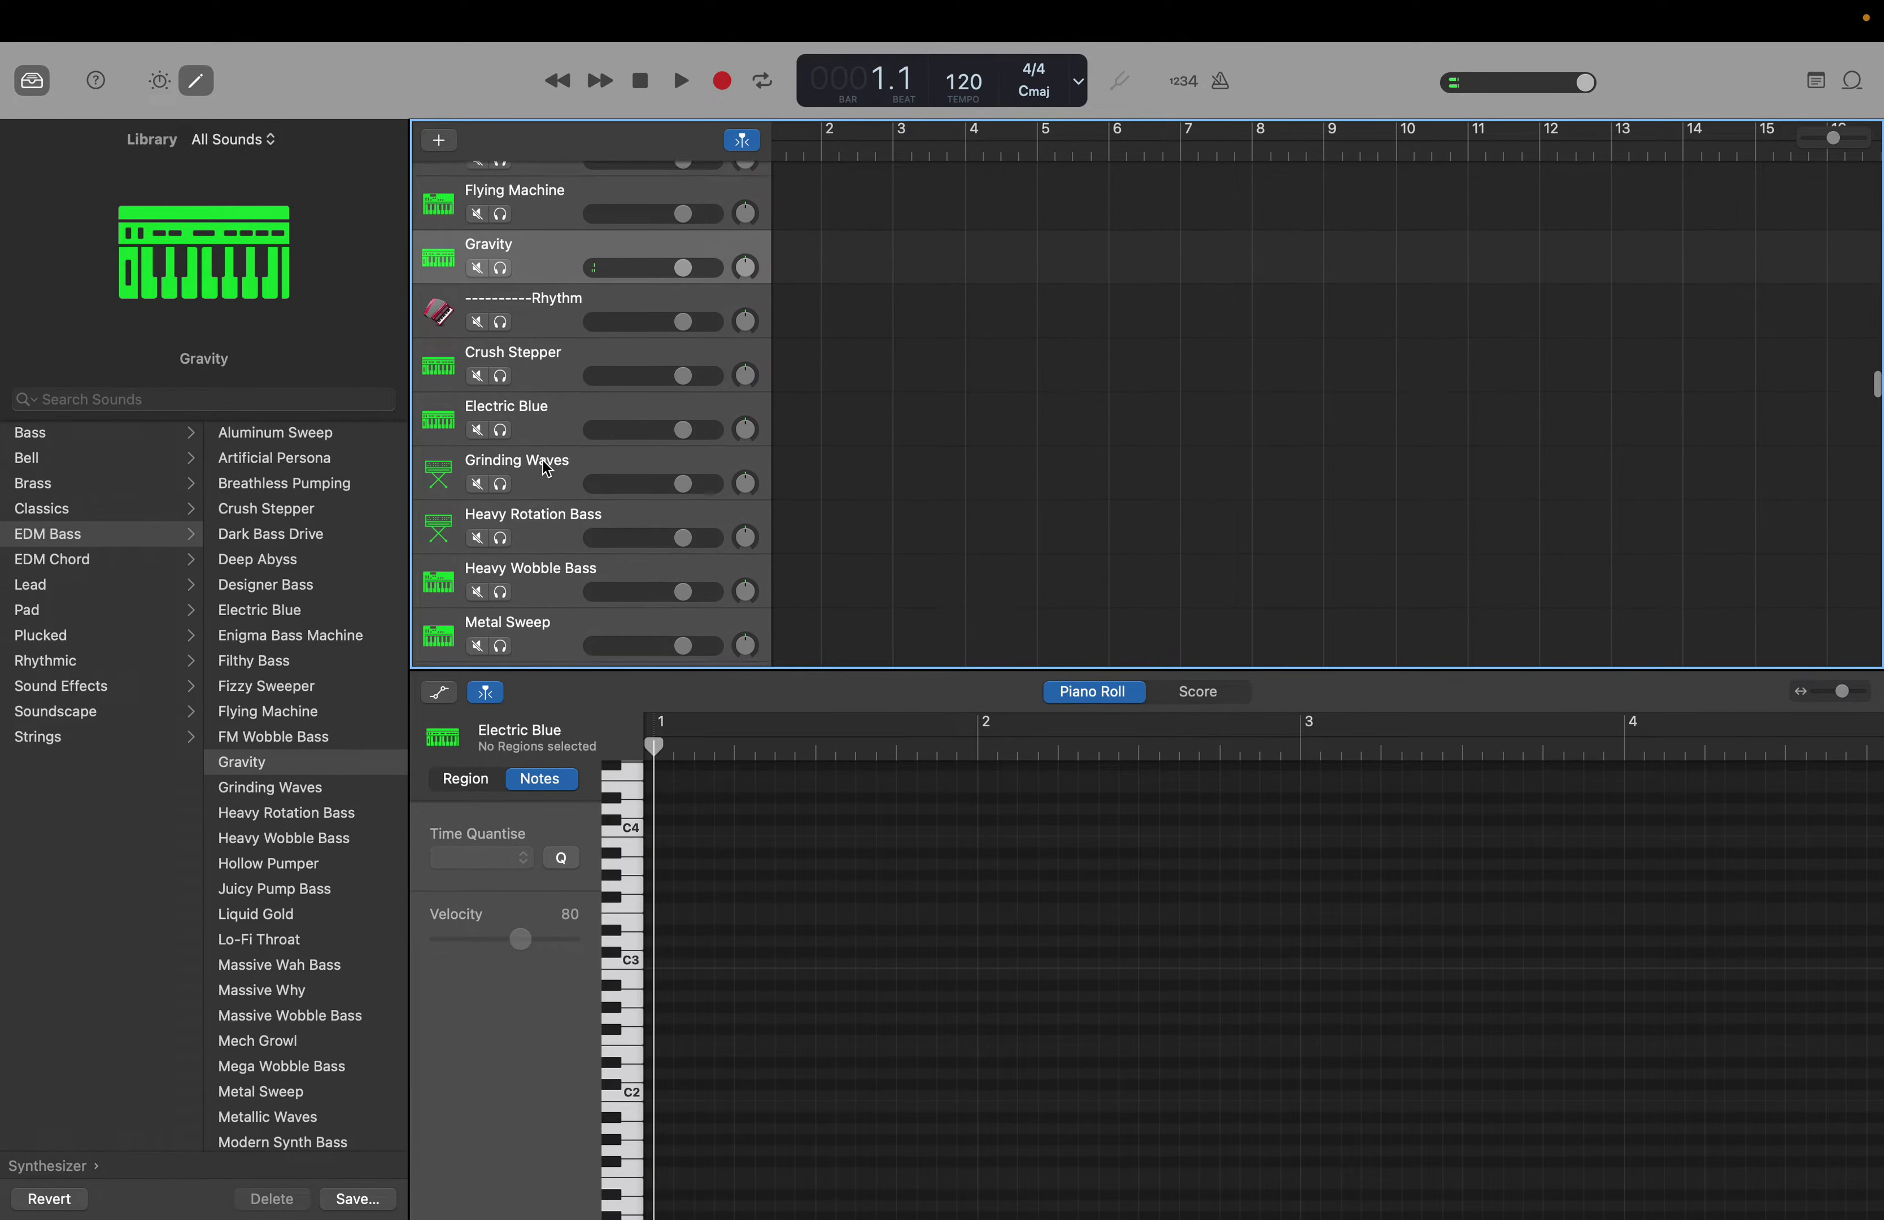
{"action": "left_click", "coordinate": [544, 464]}
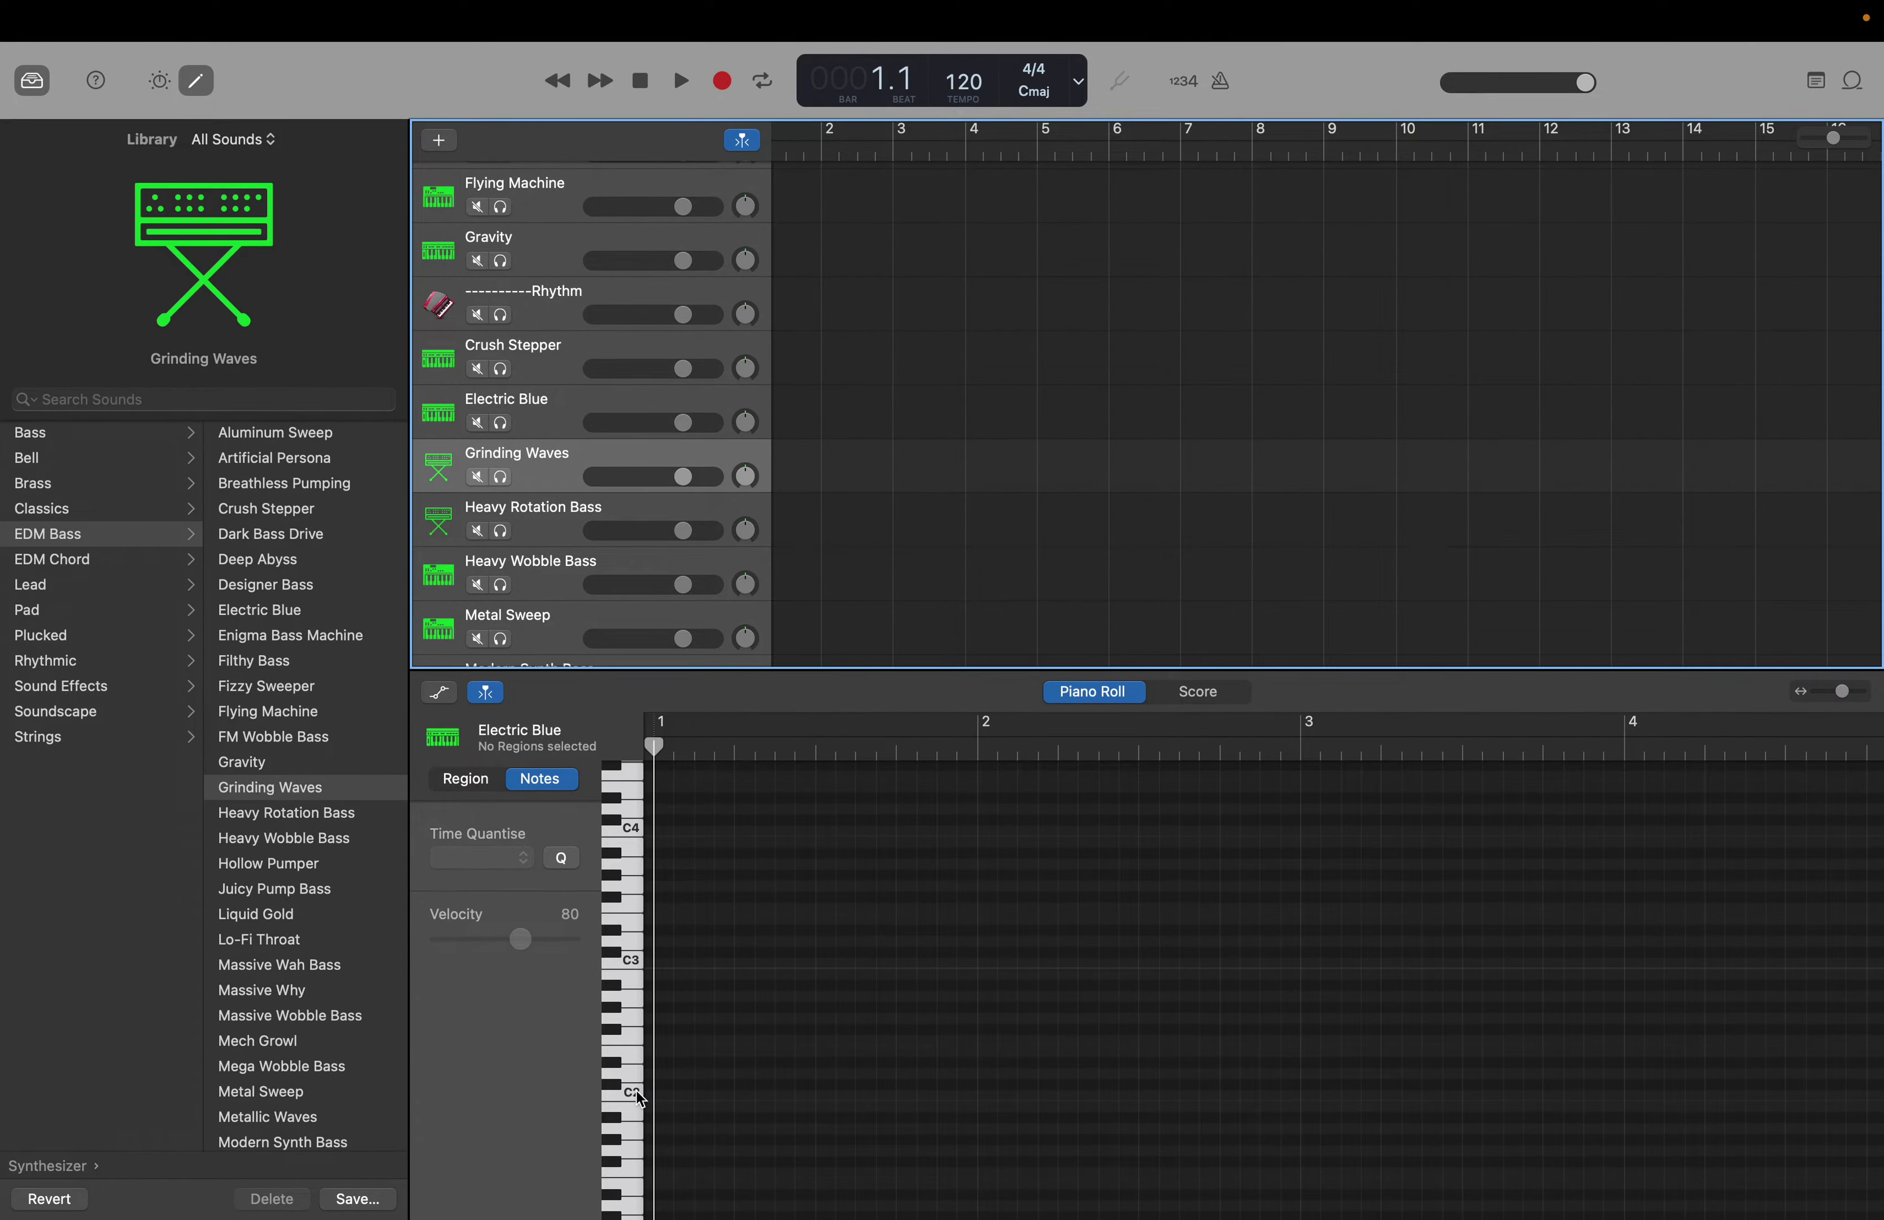
{"action": "left_click", "coordinate": [633, 1094]}
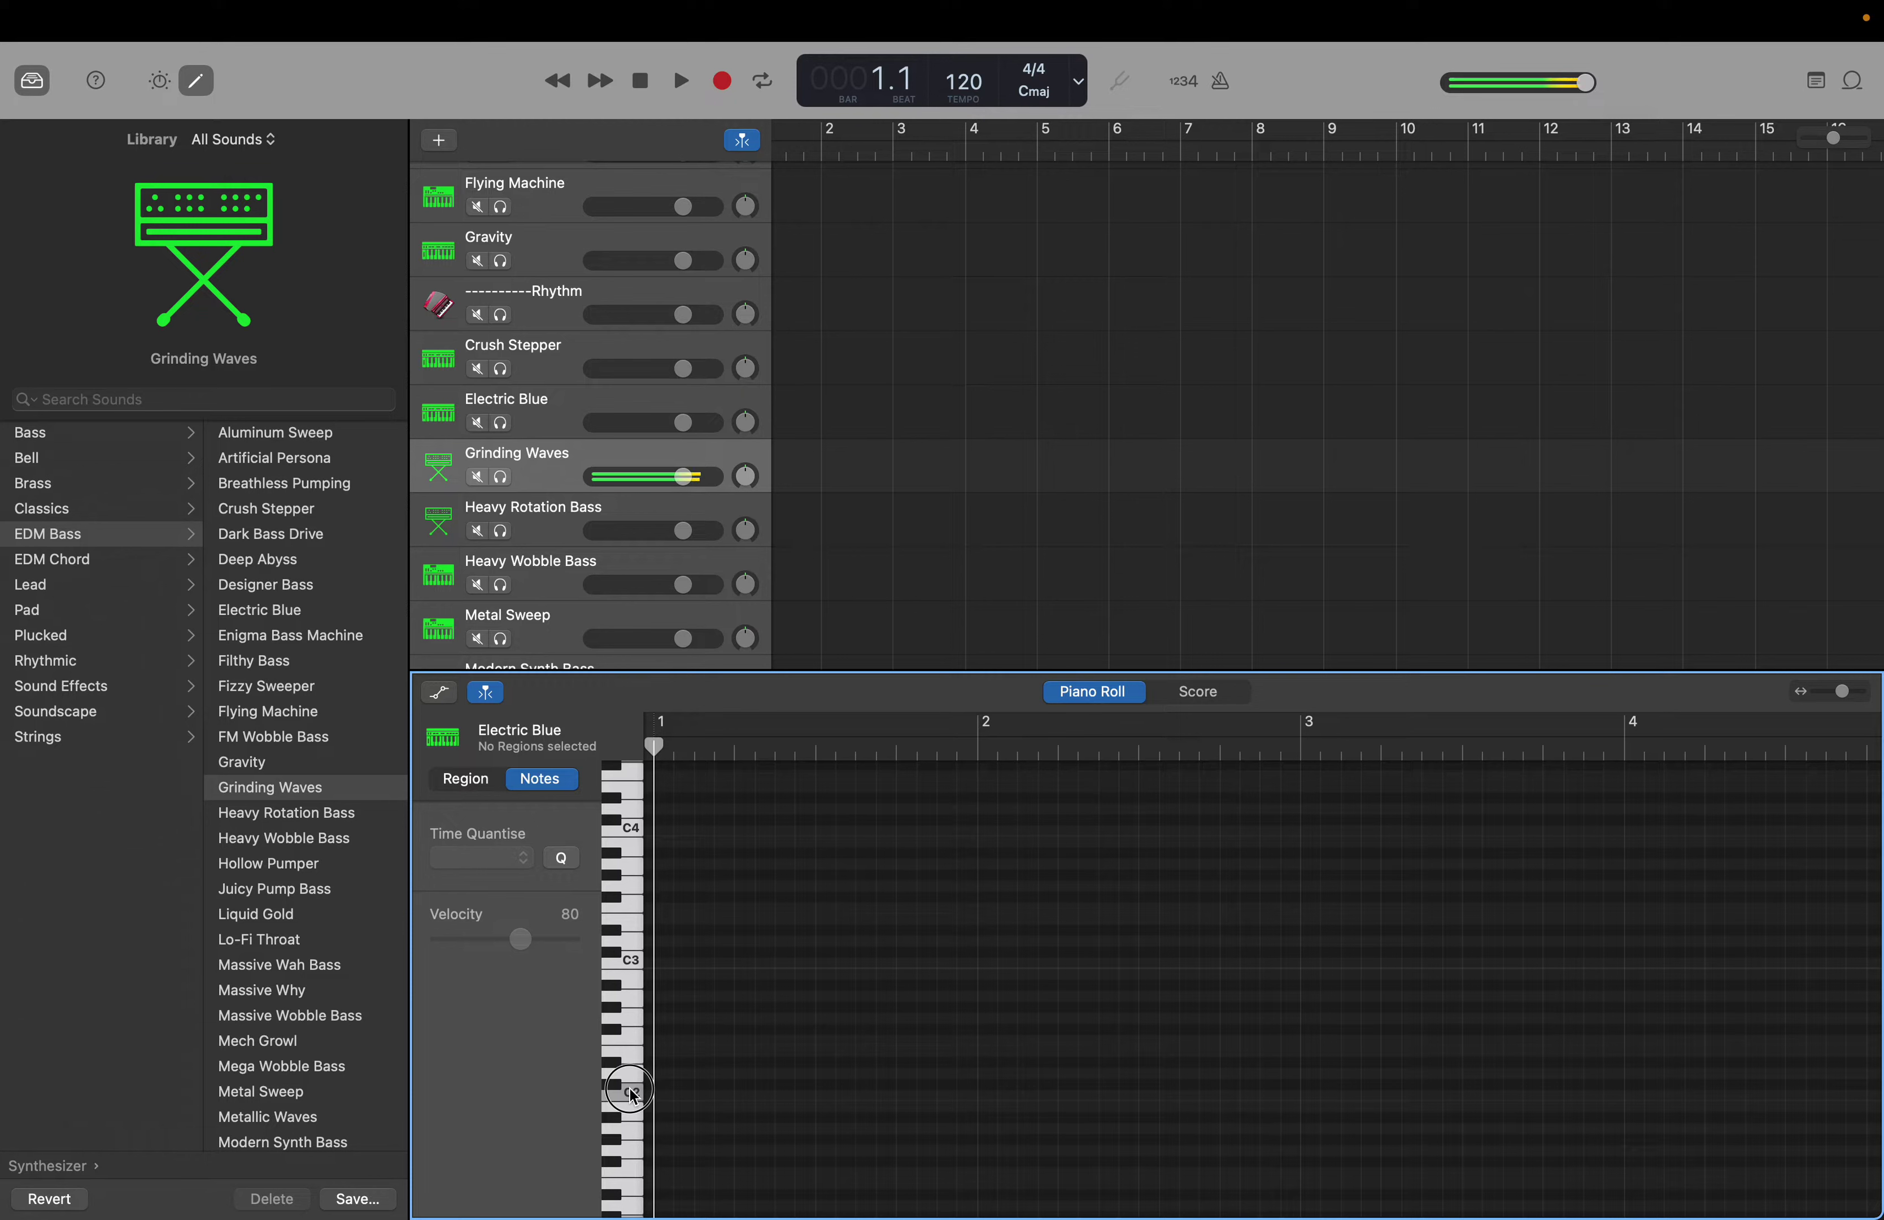
{"action": "left_click", "coordinate": [551, 481]}
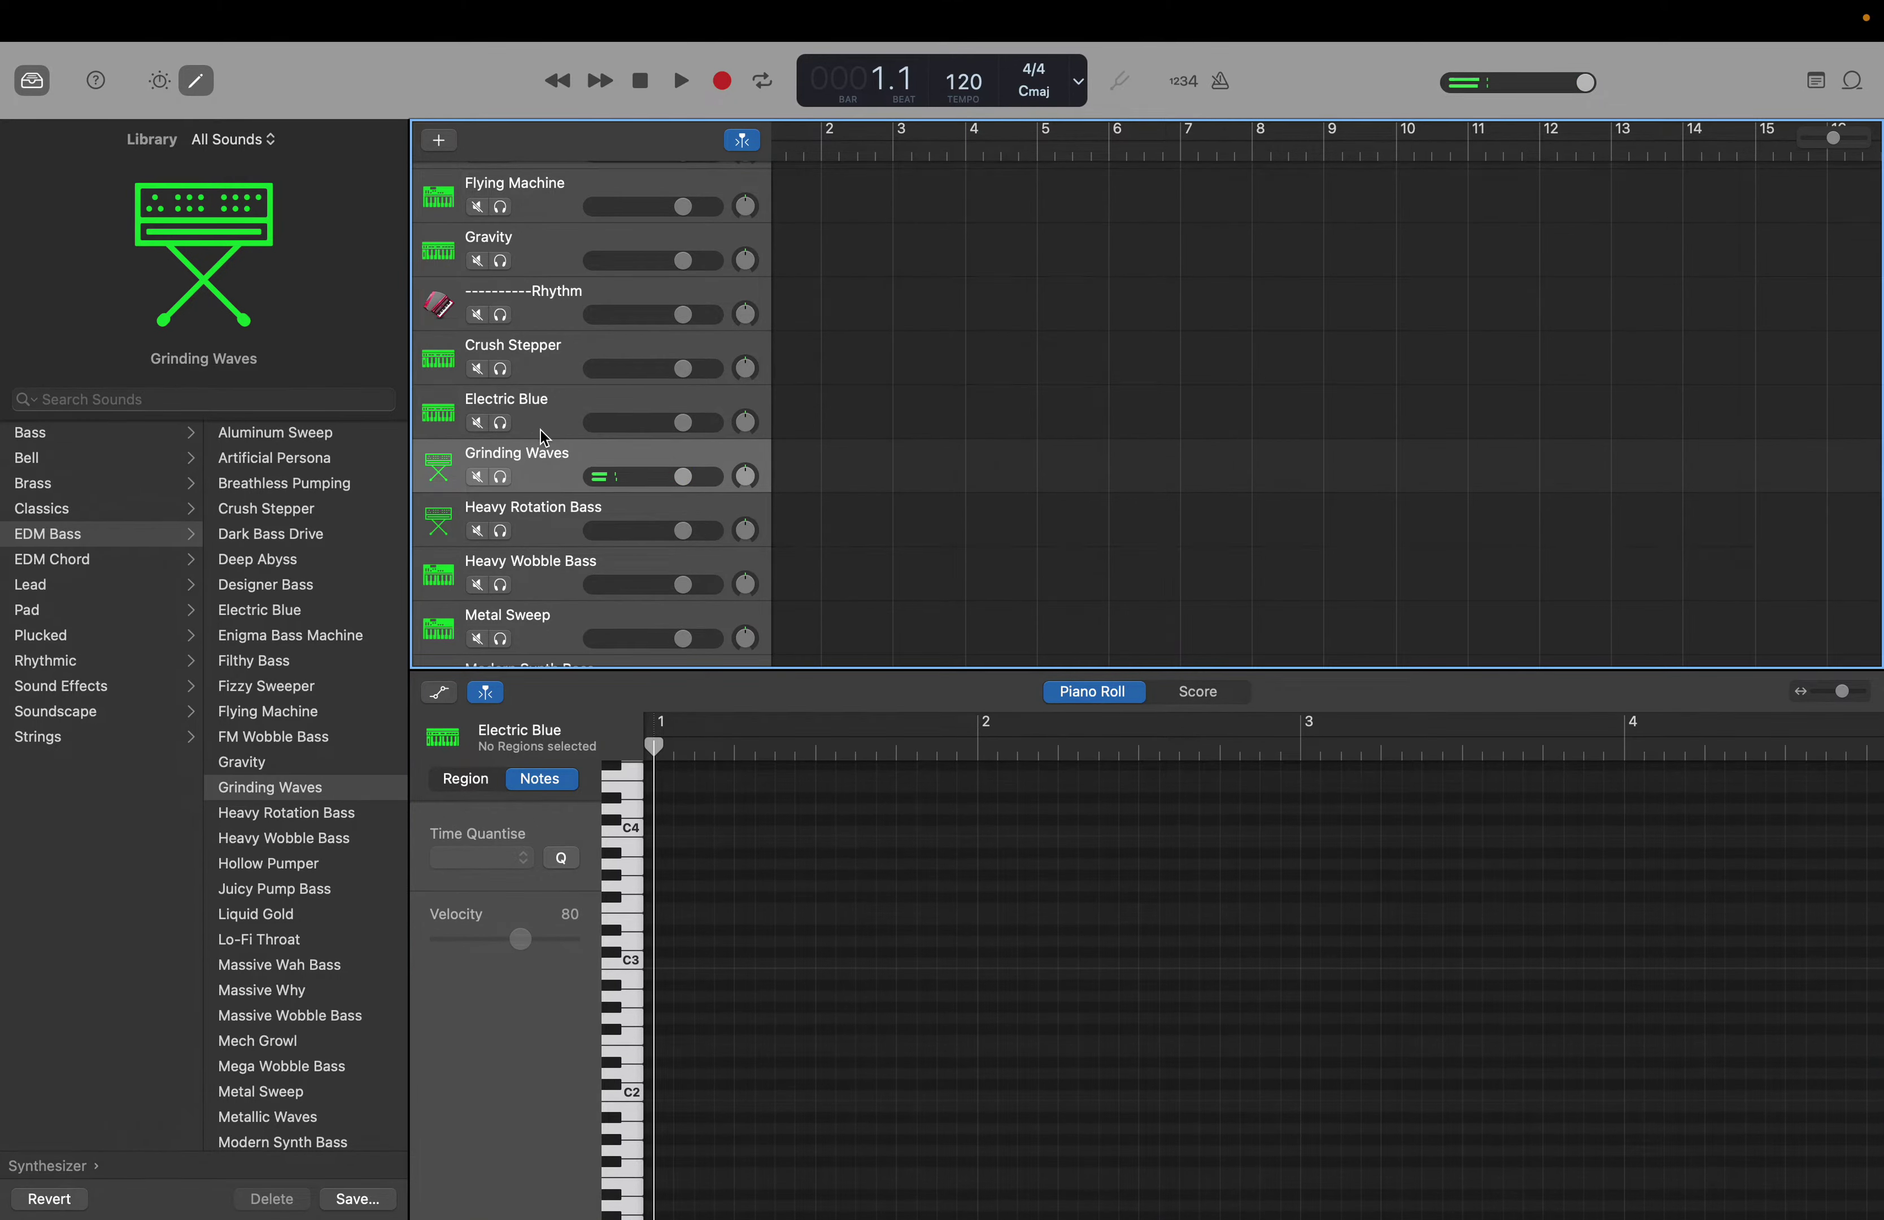
{"action": "left_click_drag", "start_coordinate": [545, 479], "coordinate": [551, 293]}
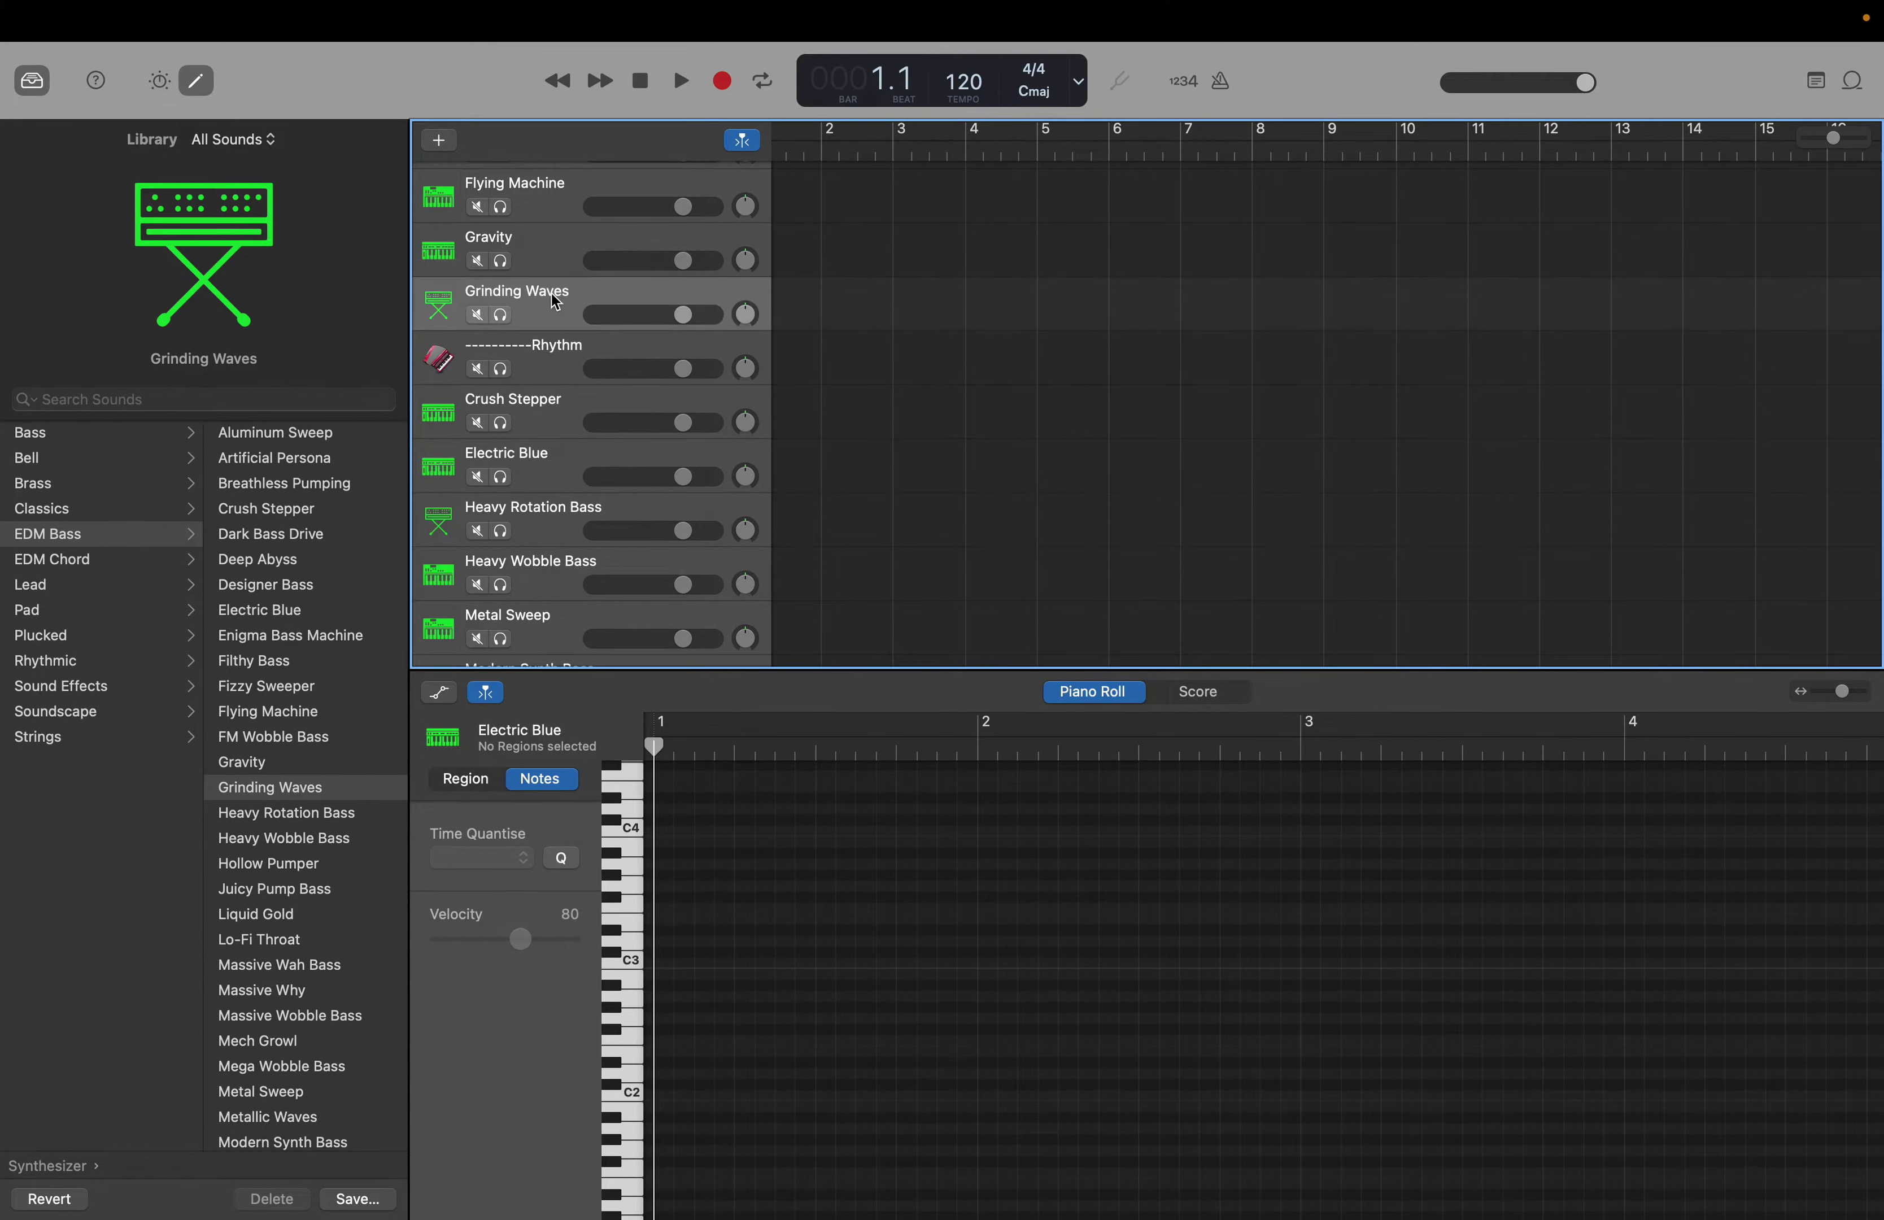
Audition Heavy Rotation Bass and Heavy Wobble Bass at C2 and move them, in that order, directly below Grinding Waves in the Wave group
{"action": "left_click", "coordinate": [549, 518]}
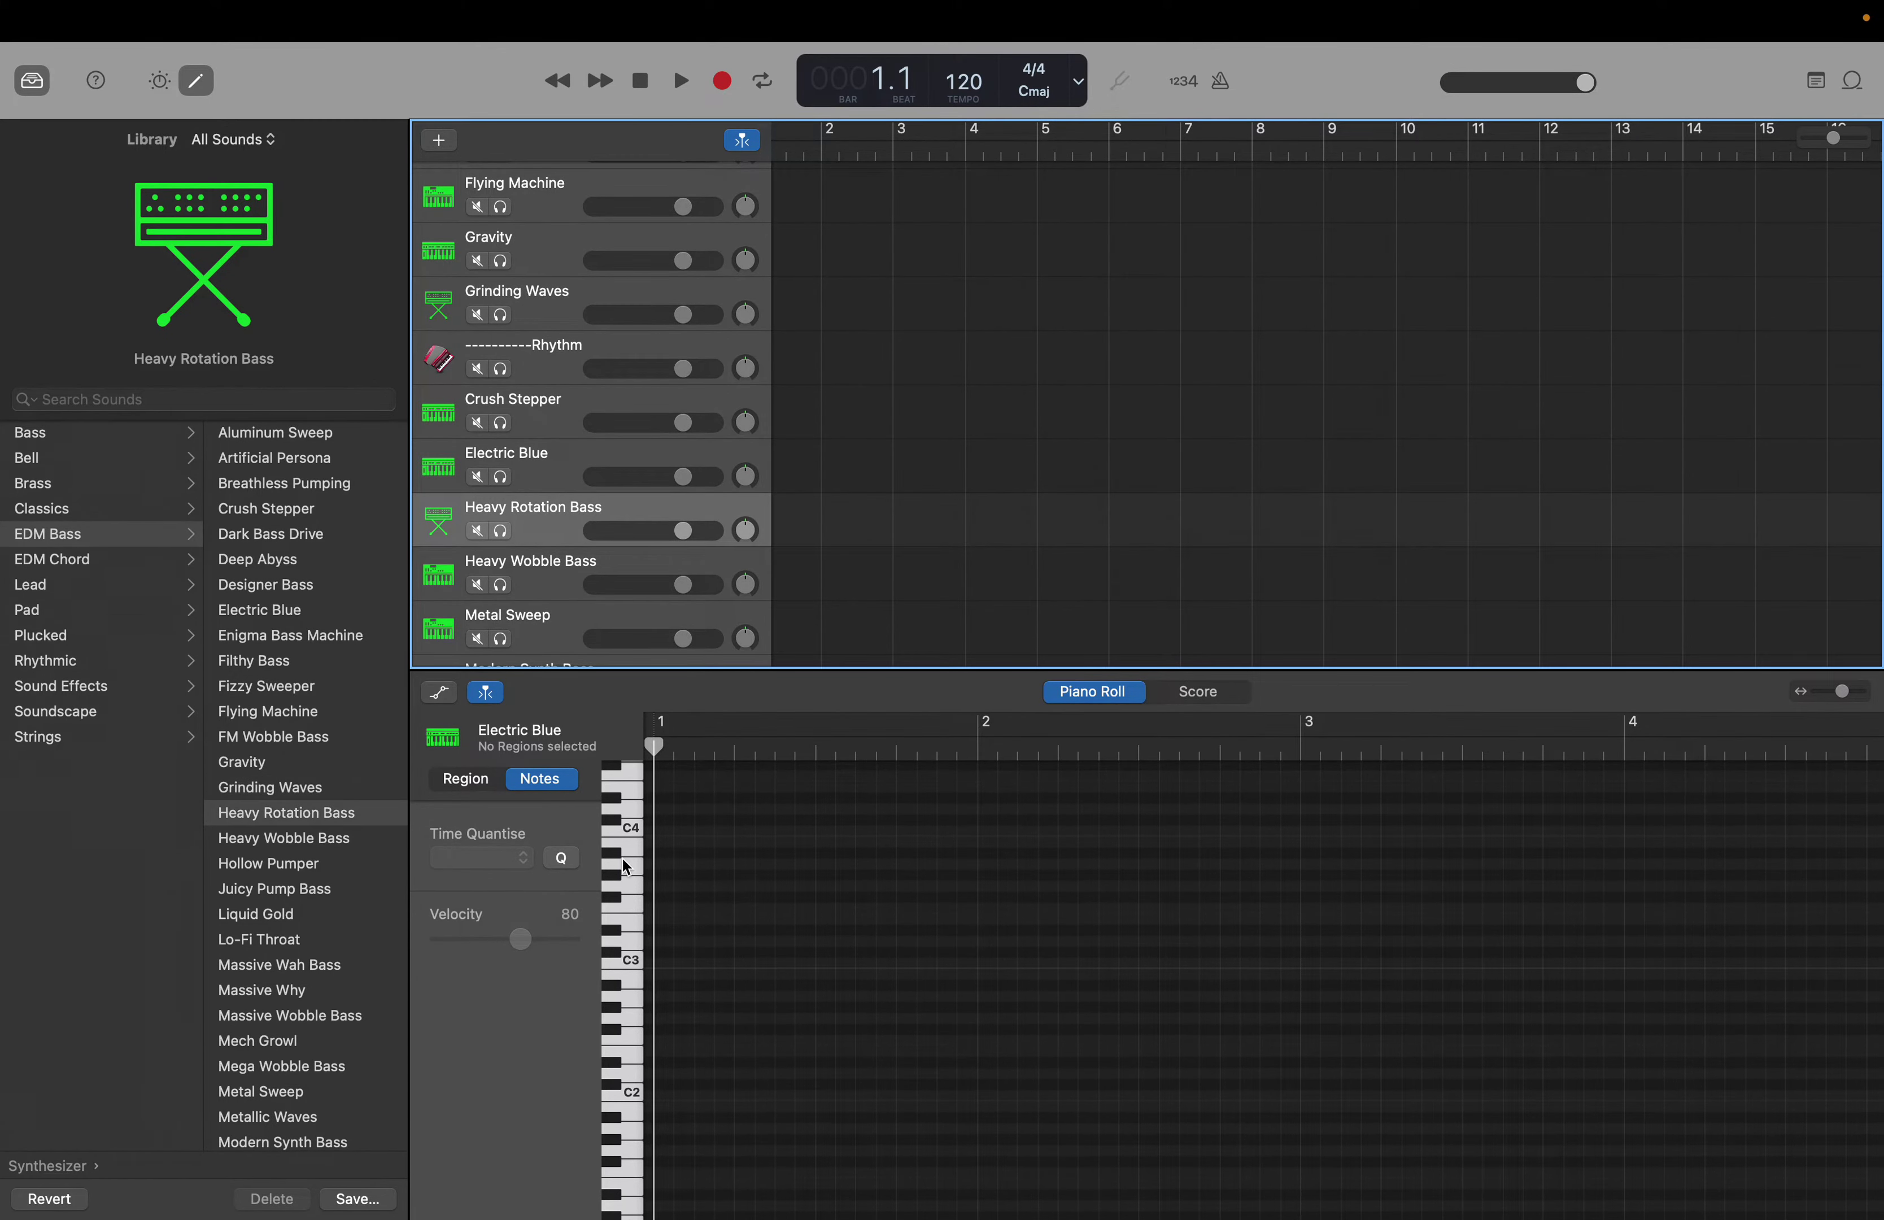
{"action": "left_click", "coordinate": [635, 1094]}
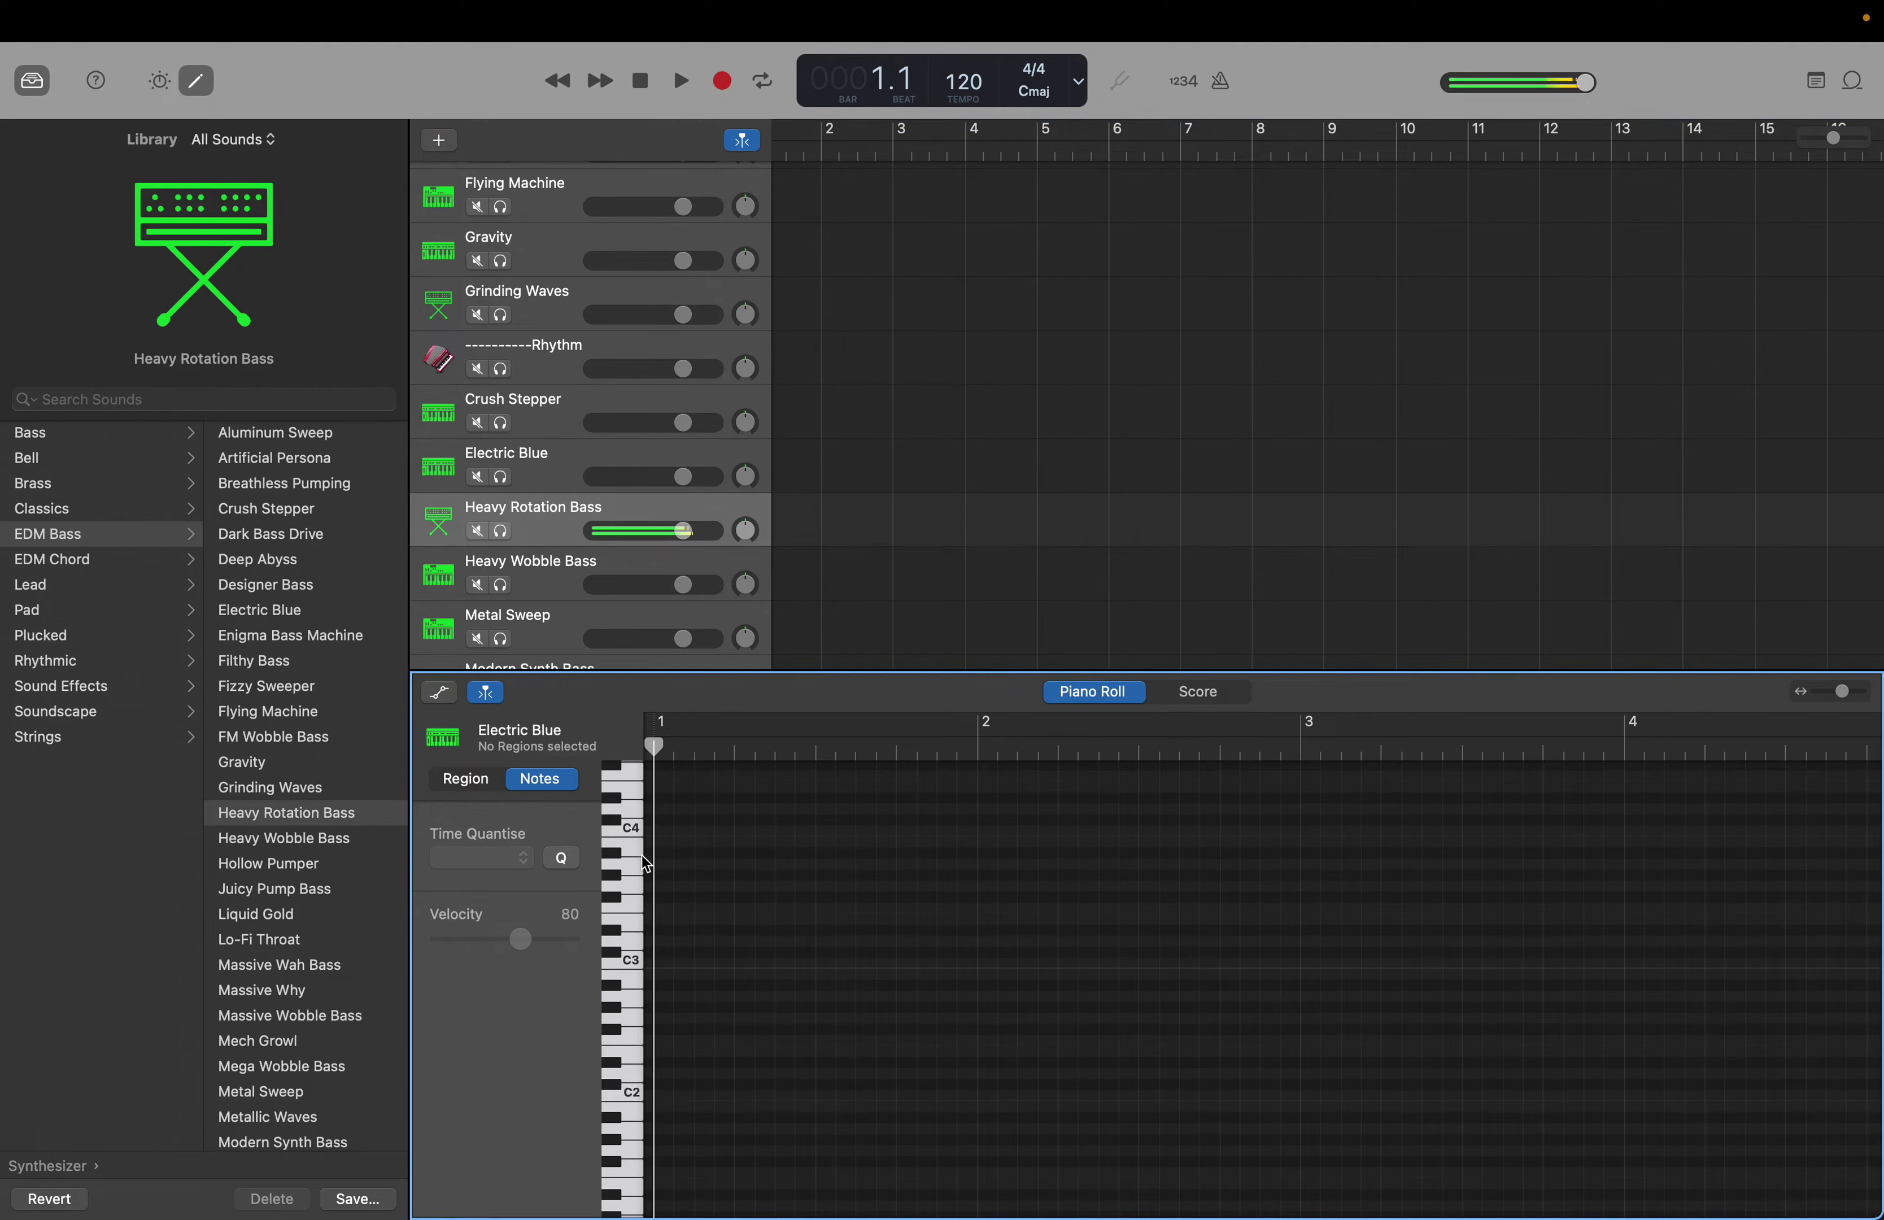
{"action": "left_click", "coordinate": [531, 516]}
{"action": "left_click_drag", "start_coordinate": [531, 517], "coordinate": [541, 352]}
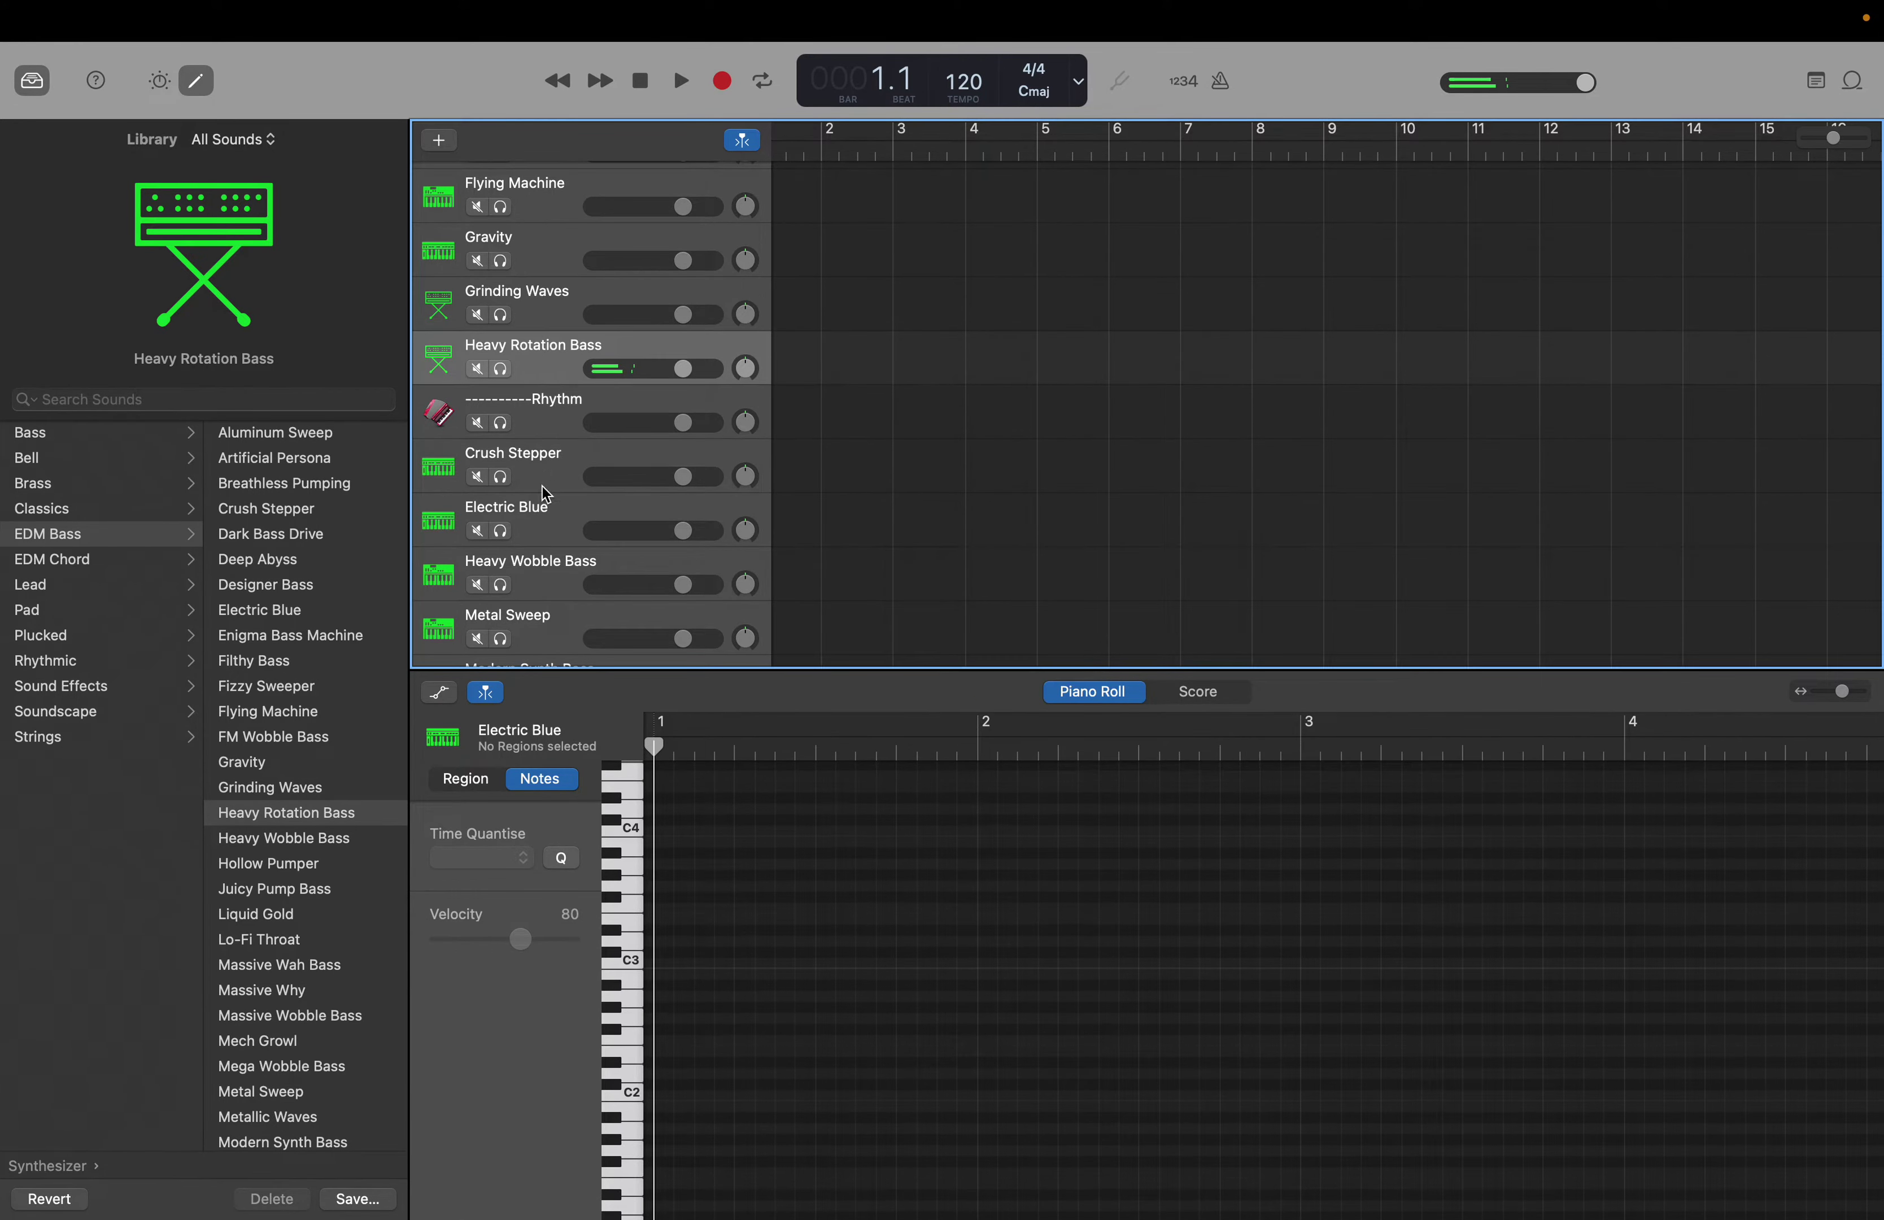
{"action": "left_click", "coordinate": [543, 576]}
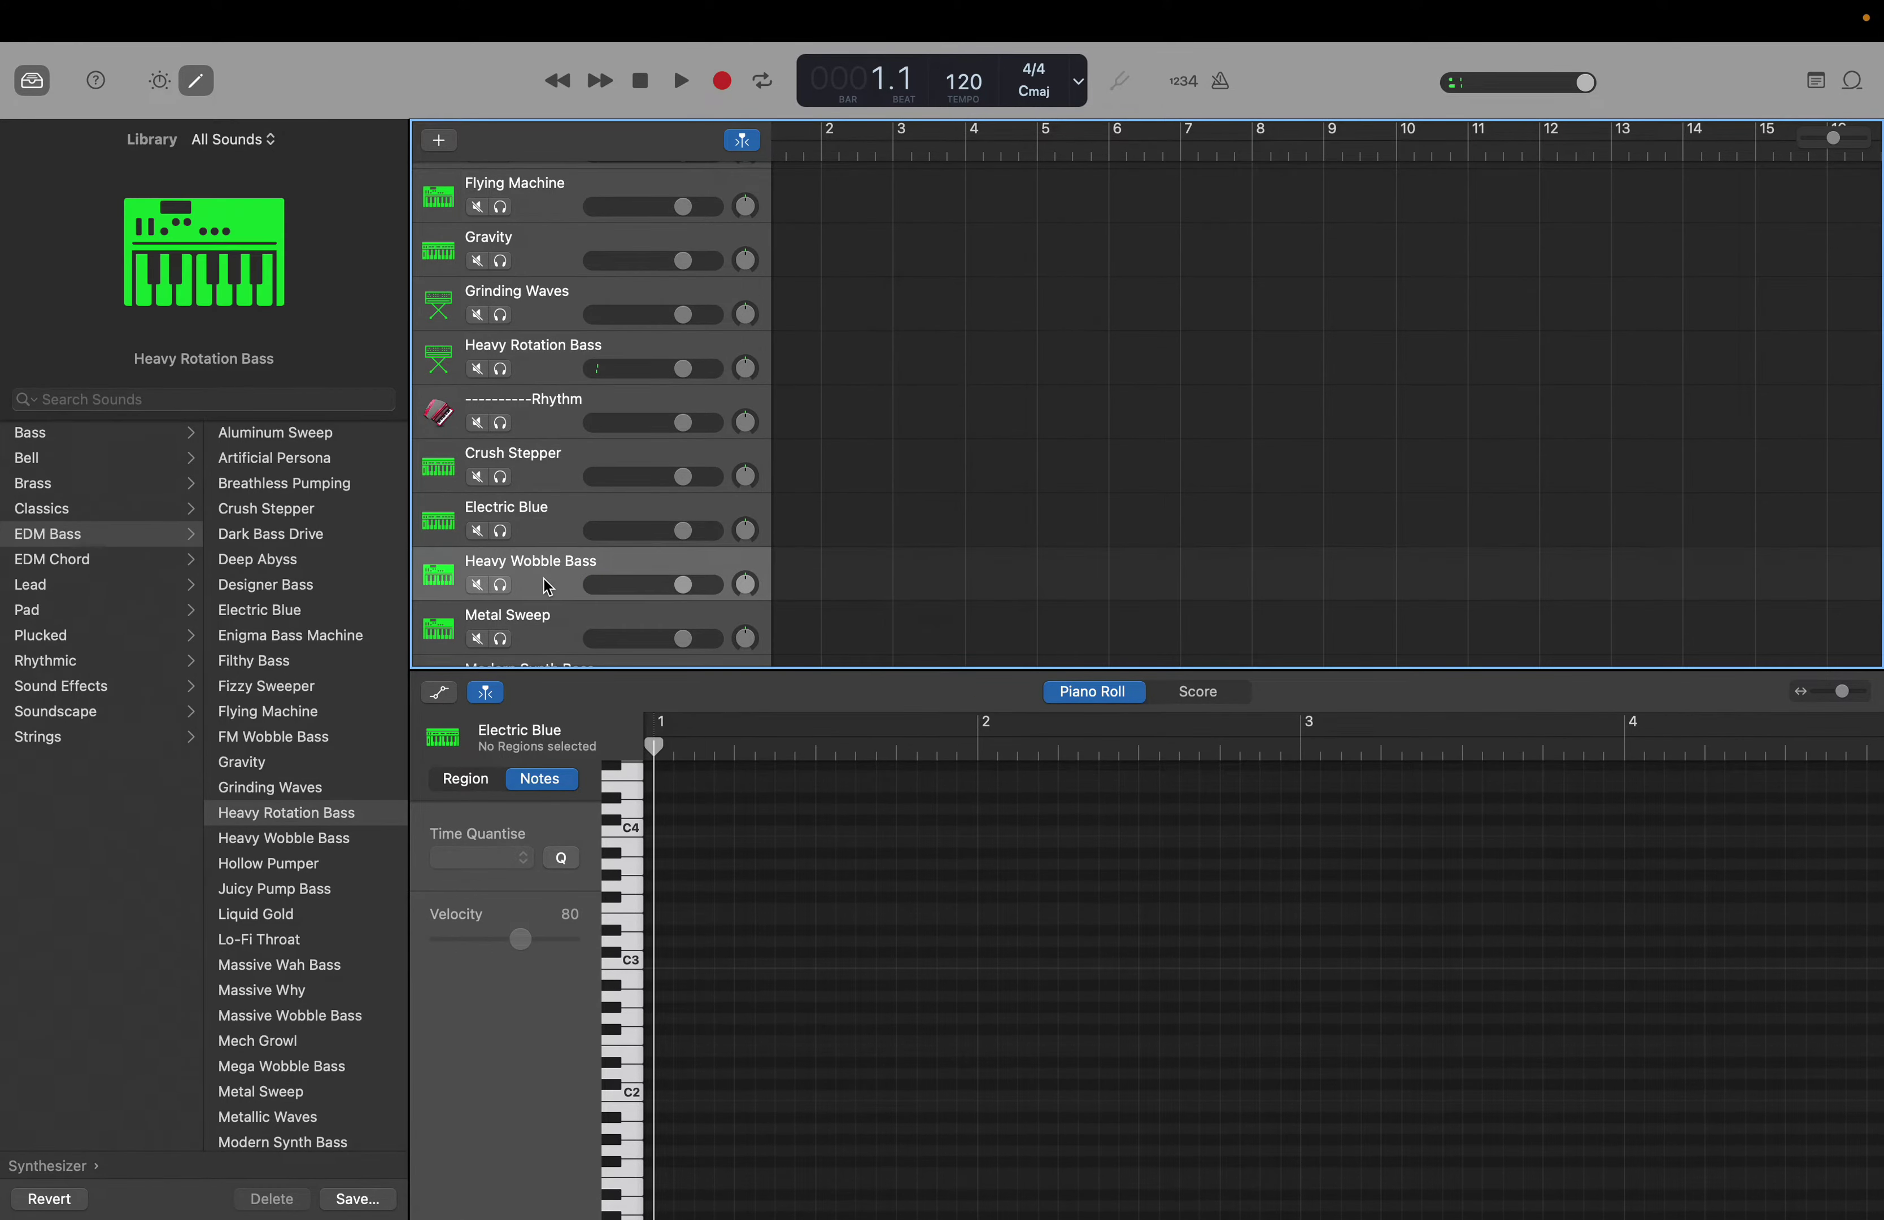
{"action": "left_click", "coordinate": [635, 1091]}
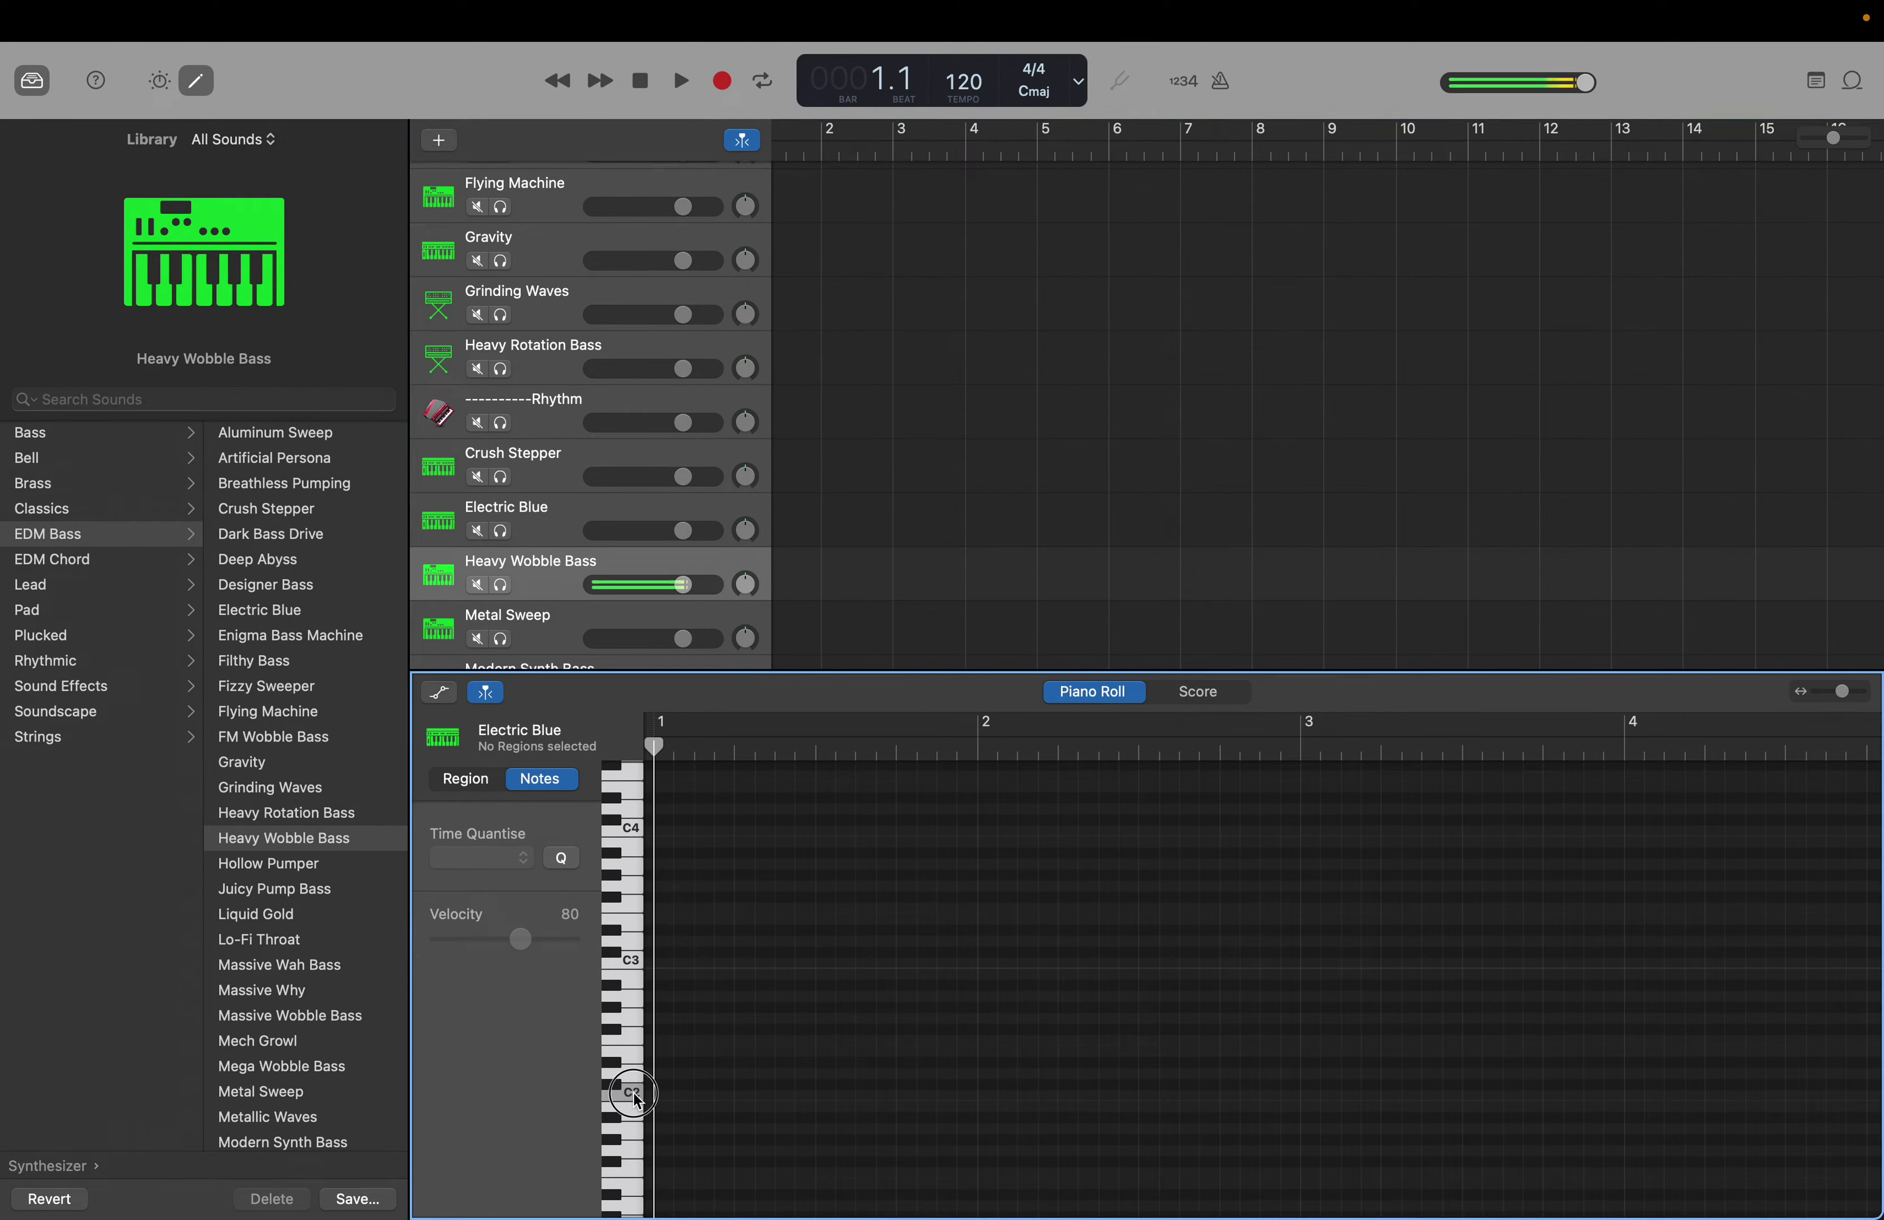
{"action": "left_click_drag", "start_coordinate": [559, 576], "coordinate": [561, 399]}
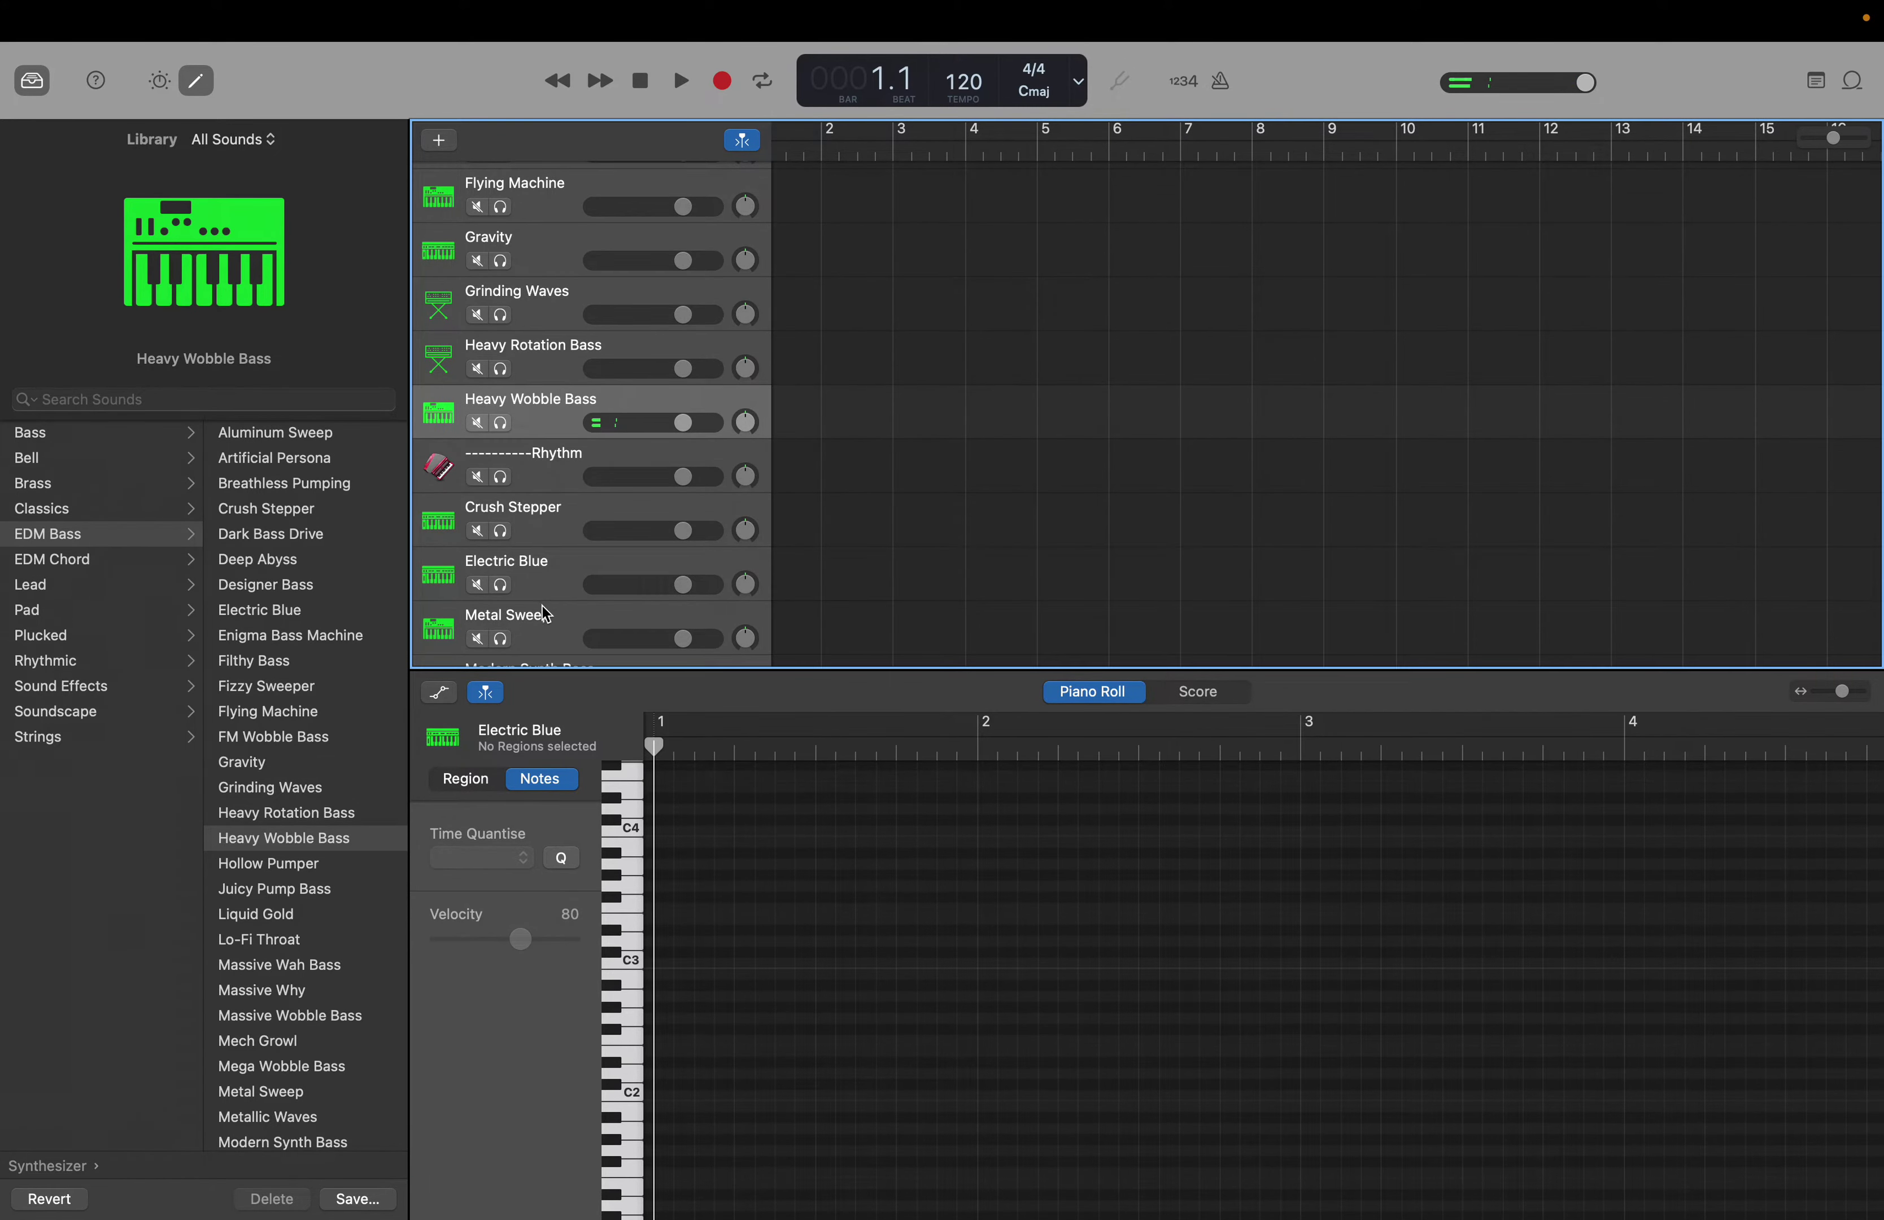
Audition Metal Sweep at C2 and move it to the end of the Attack group, directly below Fizzy Sweeper and above the Wave divider
{"action": "left_click", "coordinate": [555, 626]}
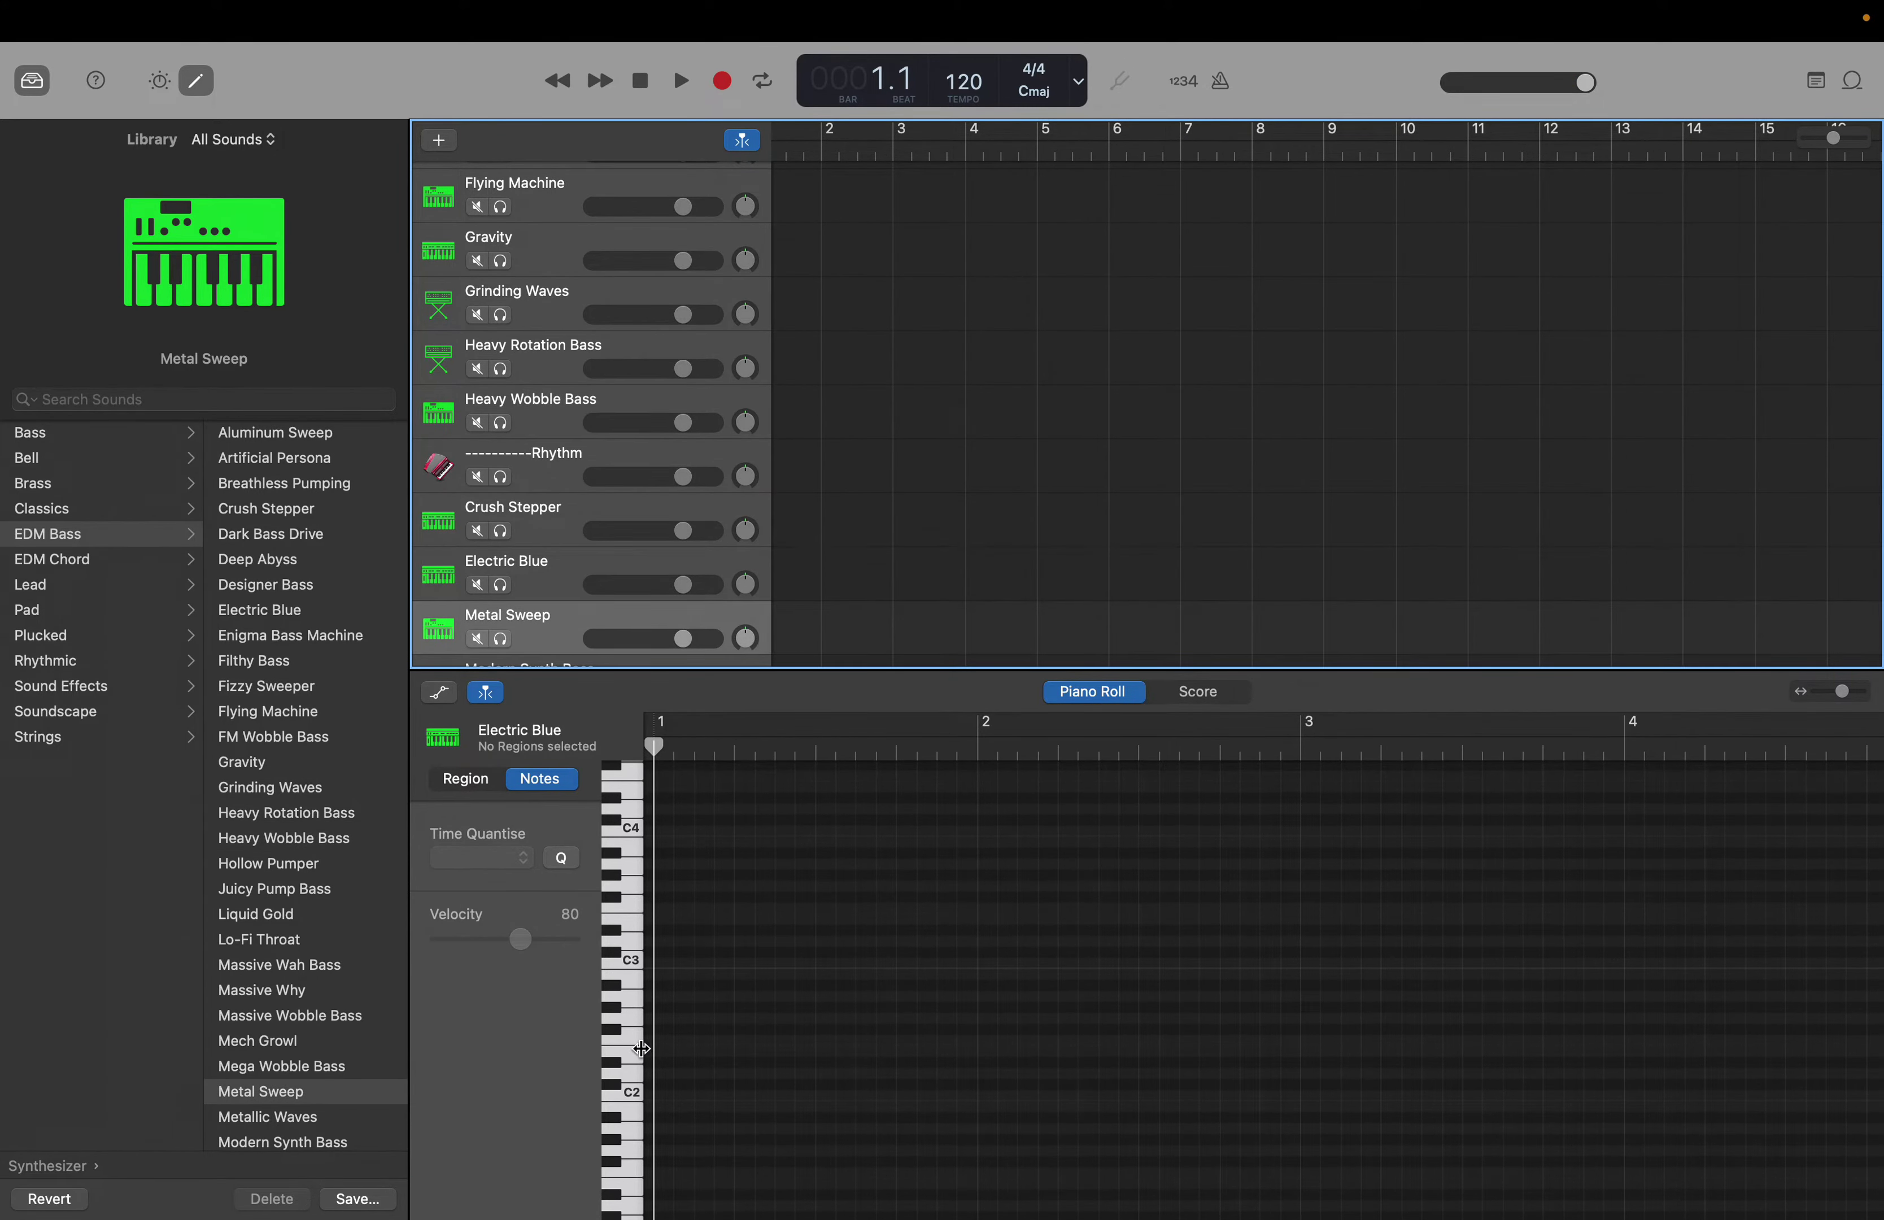
{"action": "left_click", "coordinate": [641, 1094]}
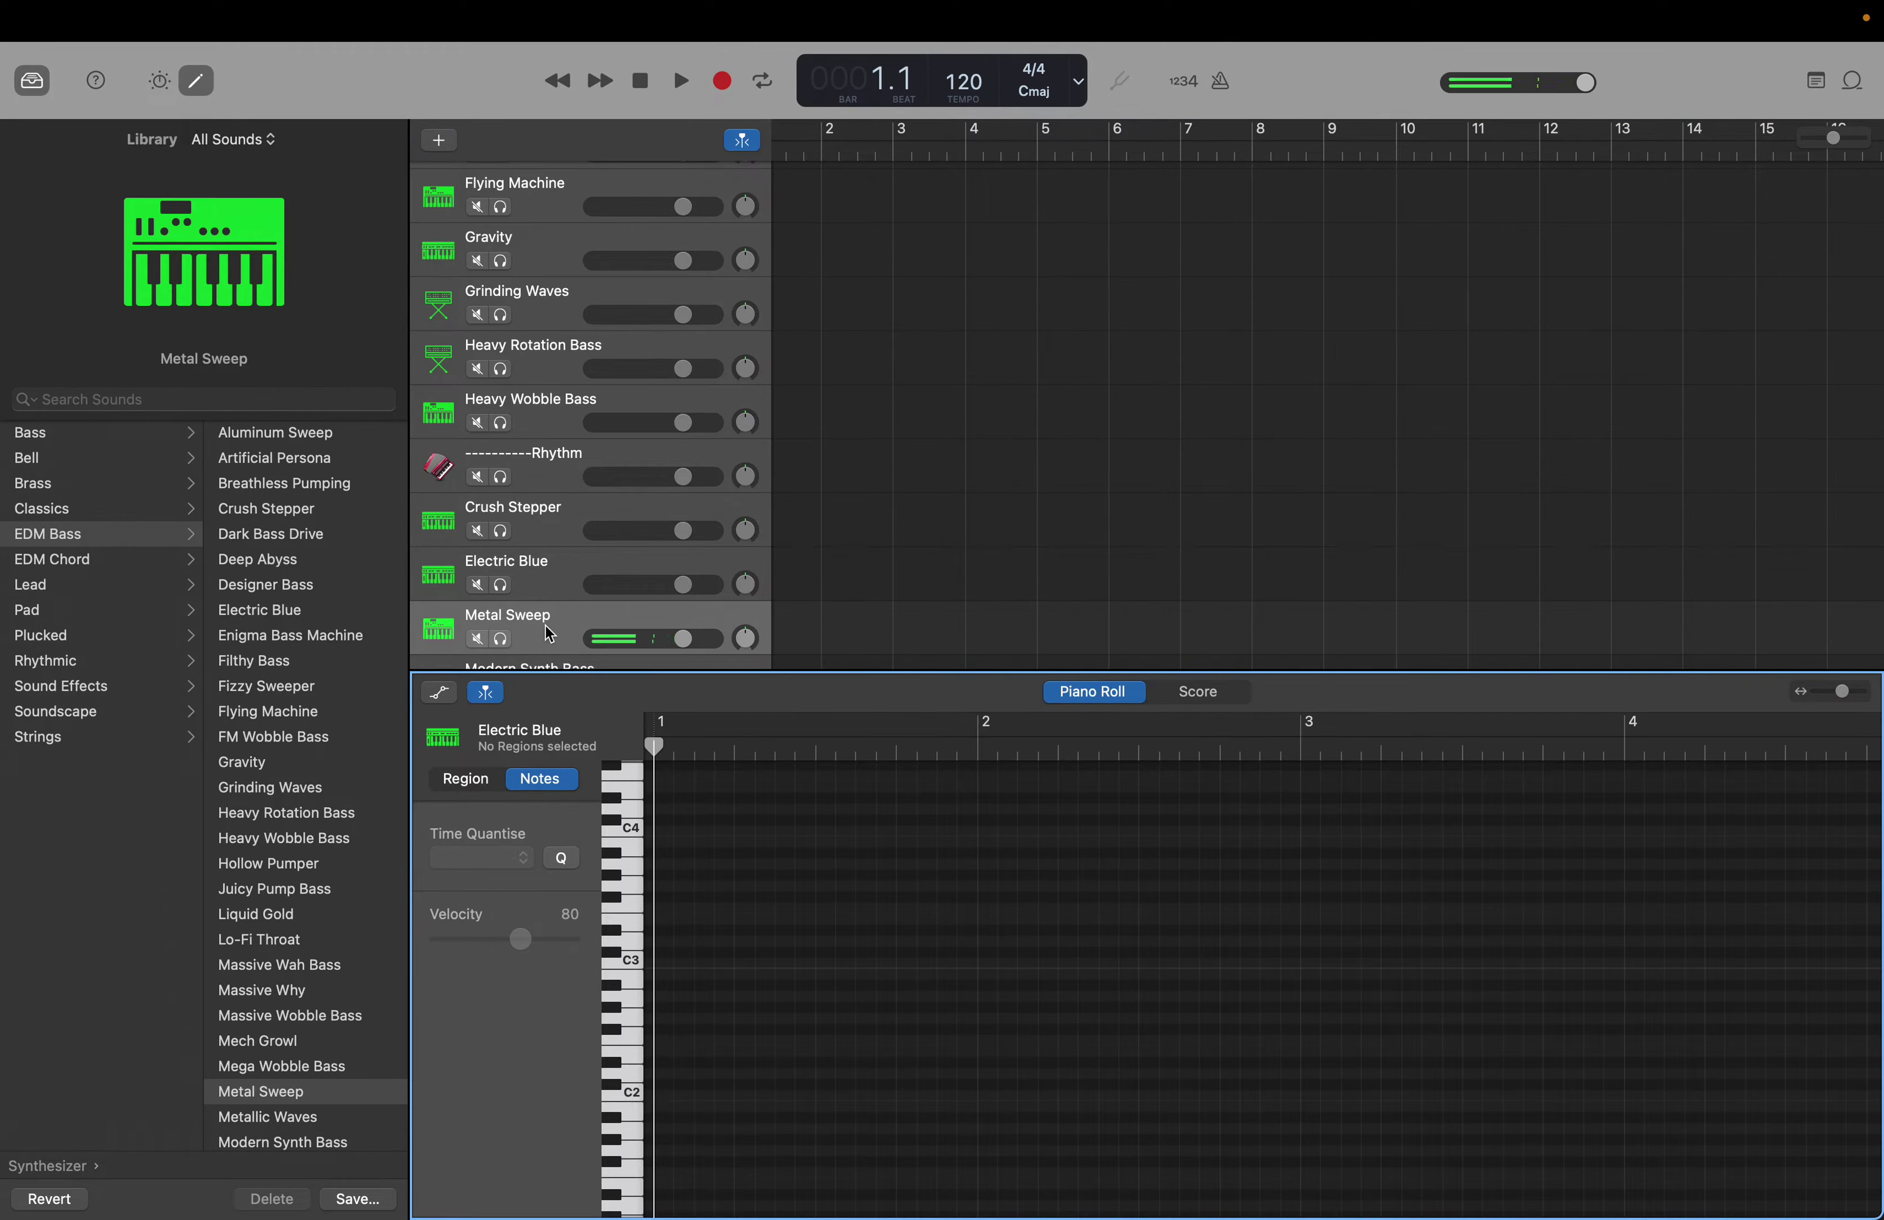
{"action": "left_click_drag", "start_coordinate": [548, 627], "coordinate": [560, 432]}
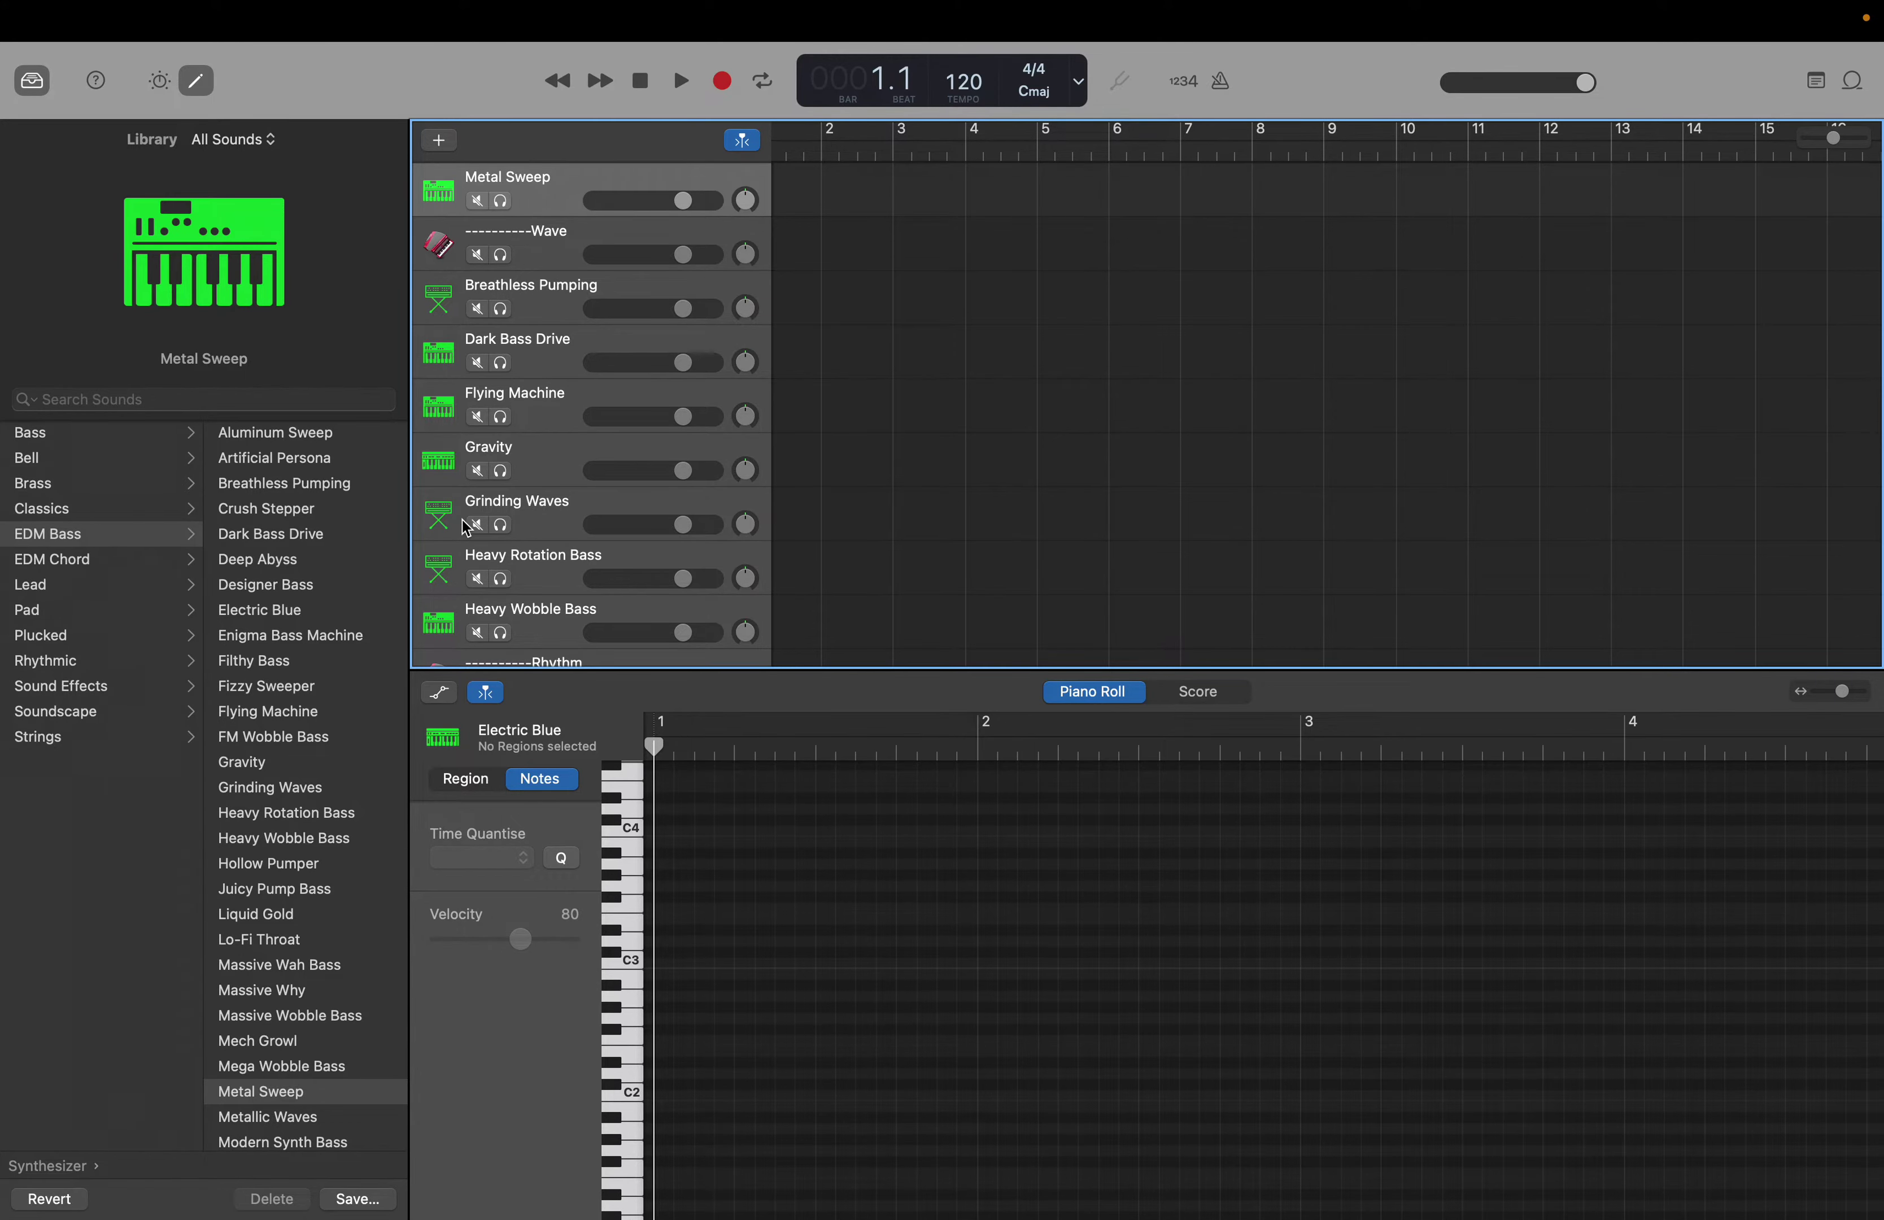
{"action": "scroll", "coordinate": [468, 530], "scroll_direction": "up", "scroll_amount": 3}
{"action": "scroll", "coordinate": [468, 529], "scroll_direction": "up", "scroll_amount": 4}
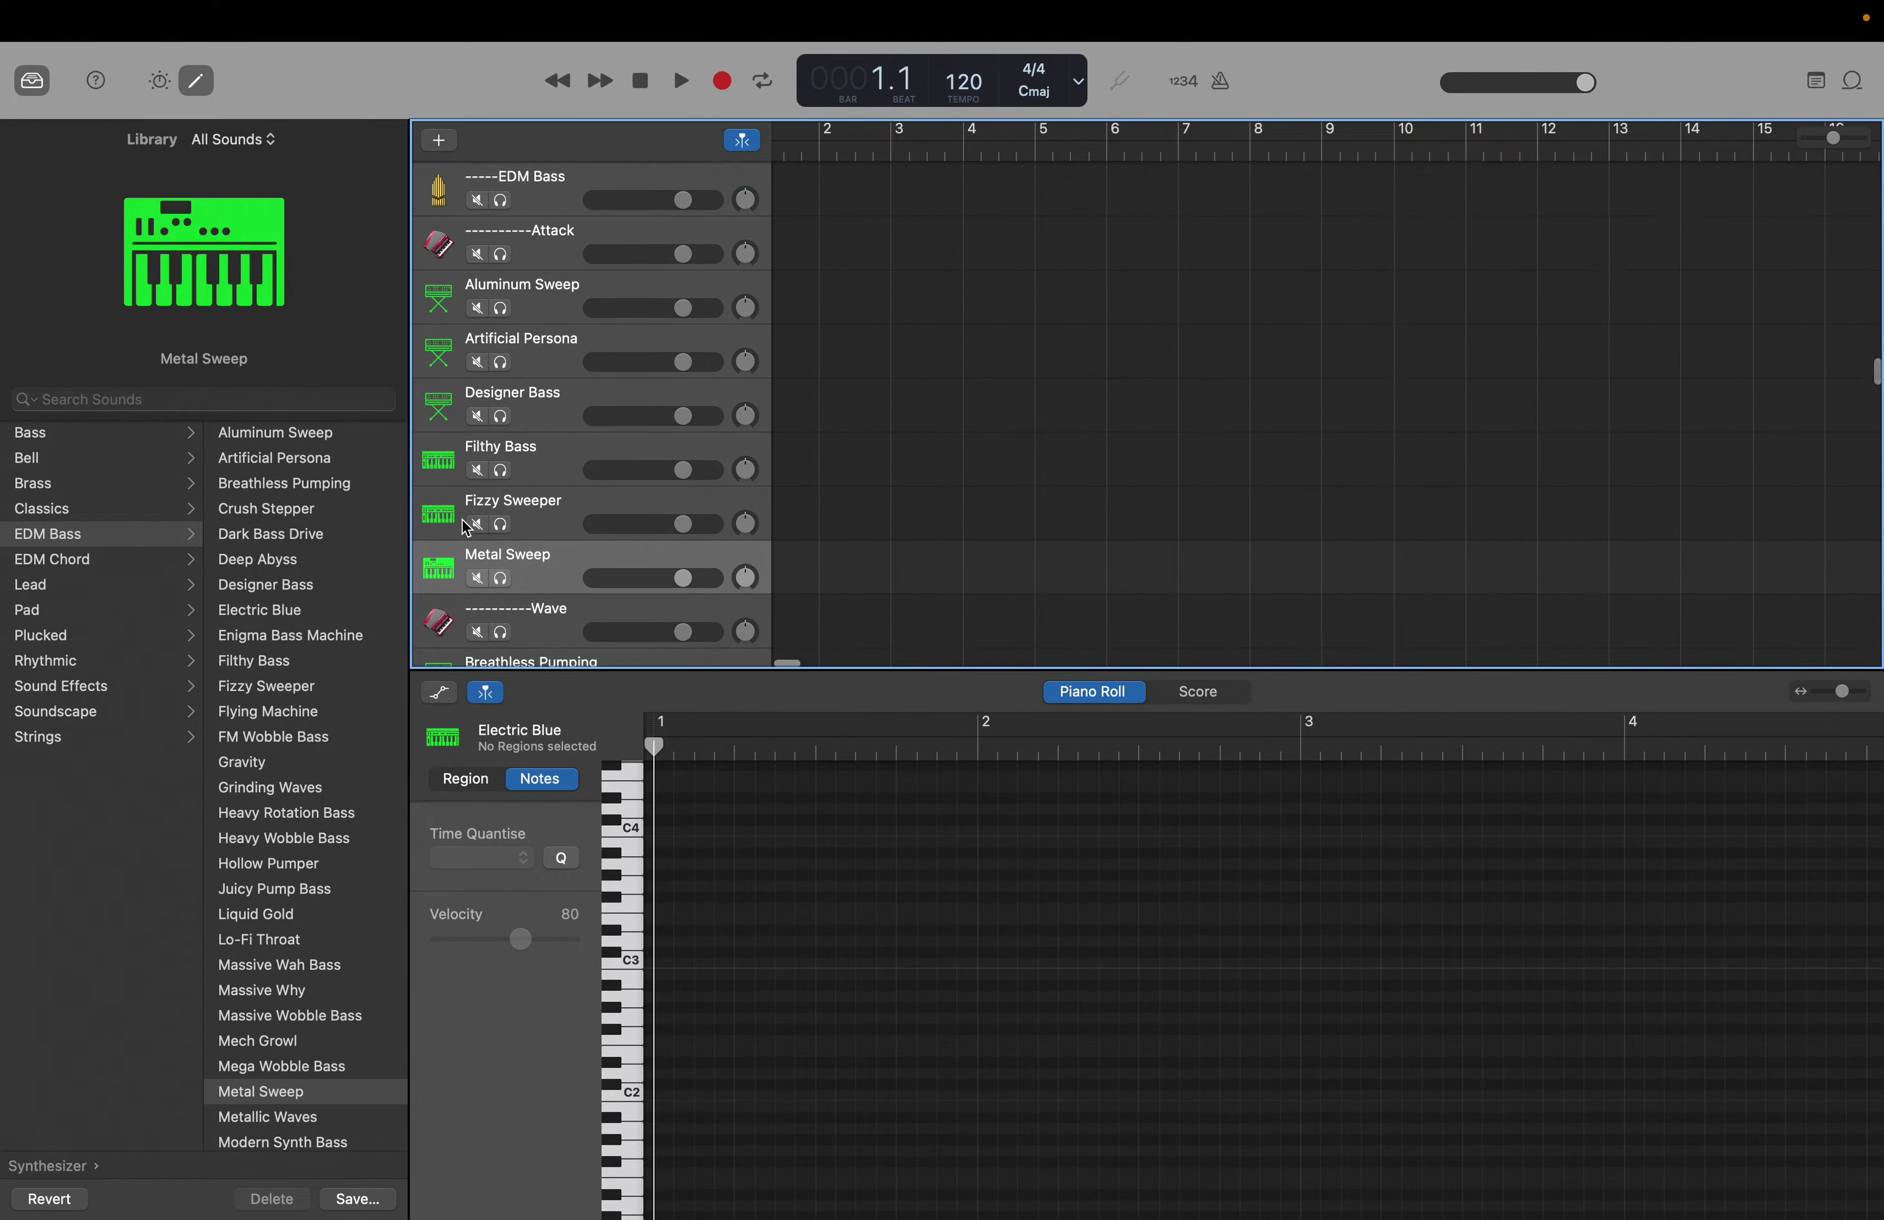
Audition Modern Synth Bass at C2 and move it directly below Heavy Wobble Bass, above the Rhythm divider
{"action": "scroll", "coordinate": [468, 529], "scroll_direction": "down", "scroll_amount": 5}
{"action": "scroll", "coordinate": [466, 525], "scroll_direction": "down", "scroll_amount": 7}
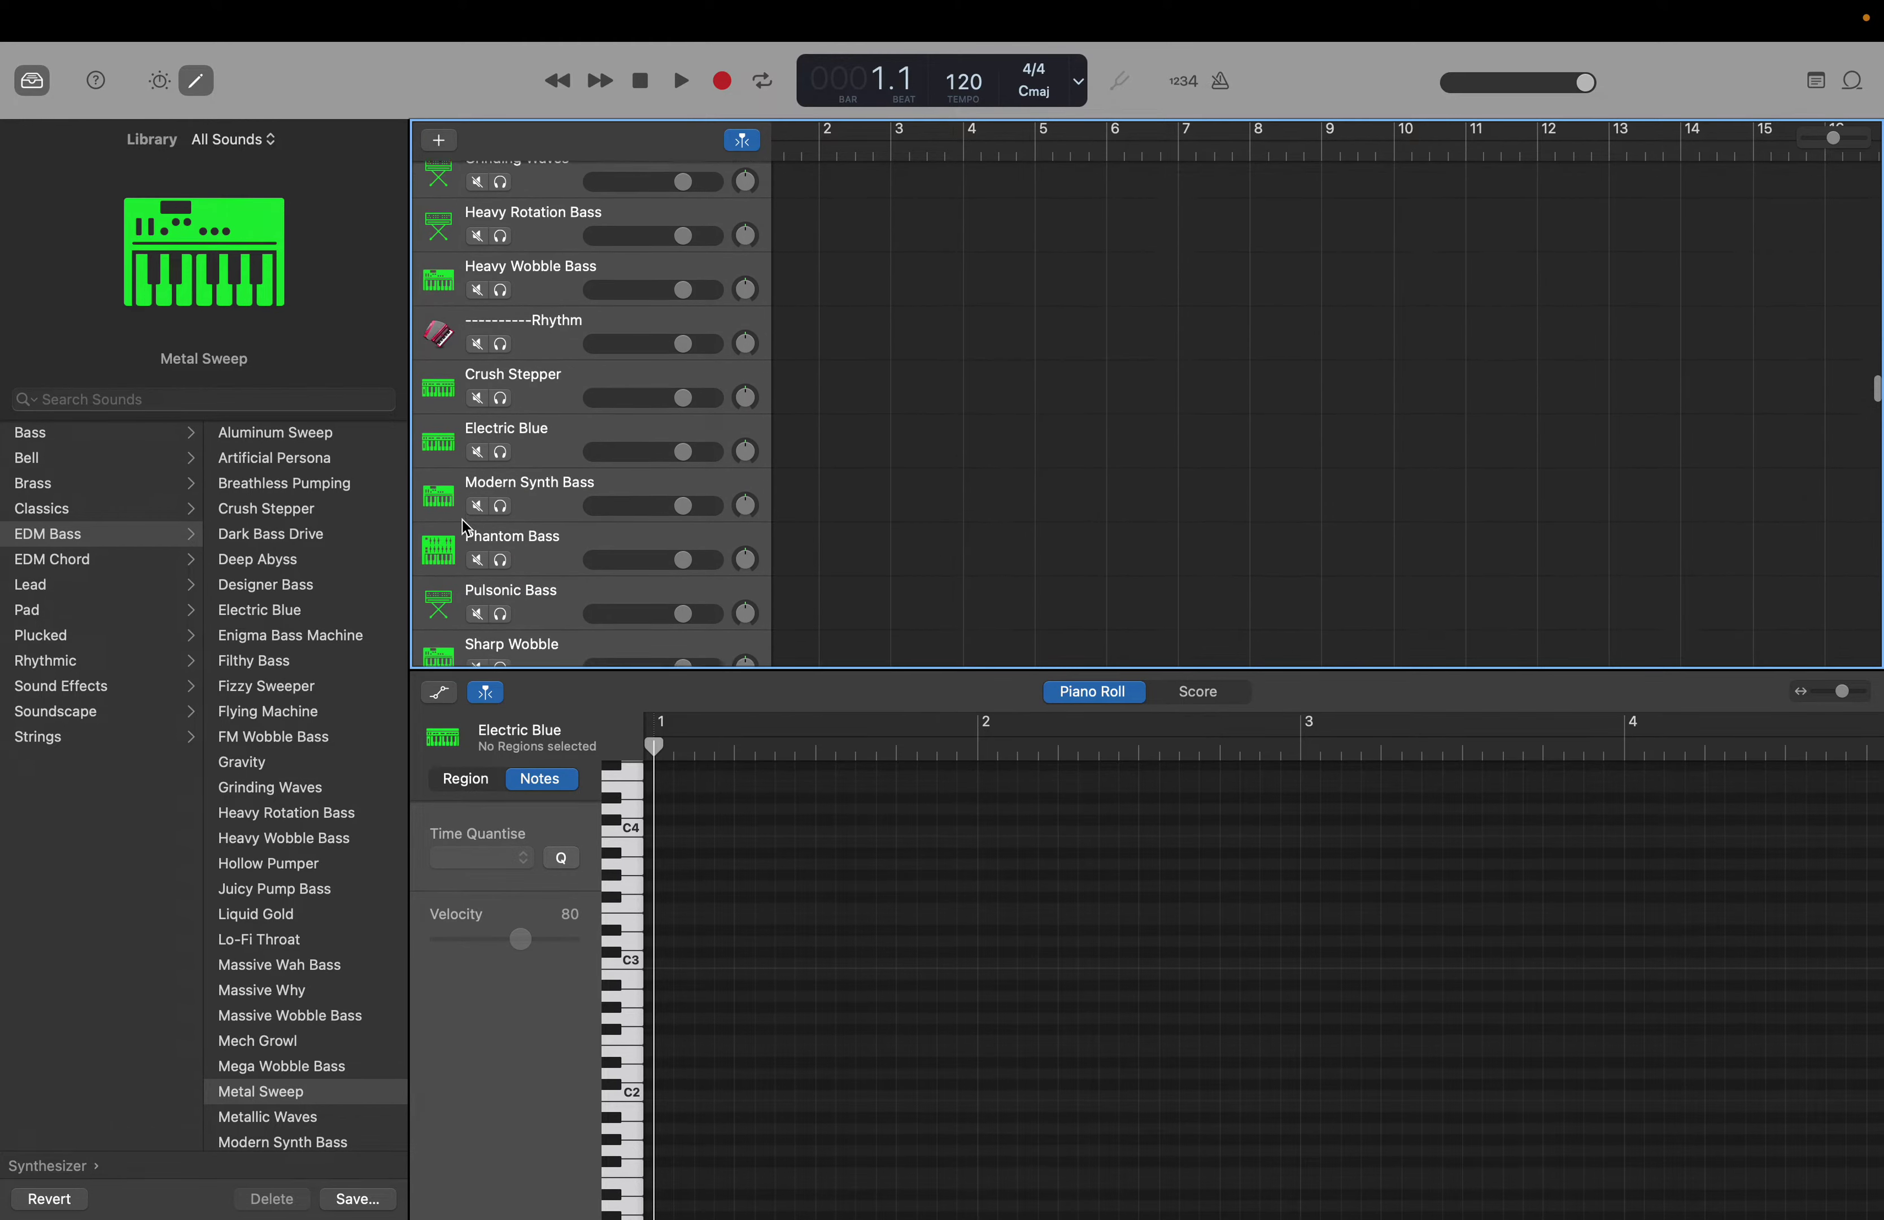
{"action": "left_click", "coordinate": [543, 487]}
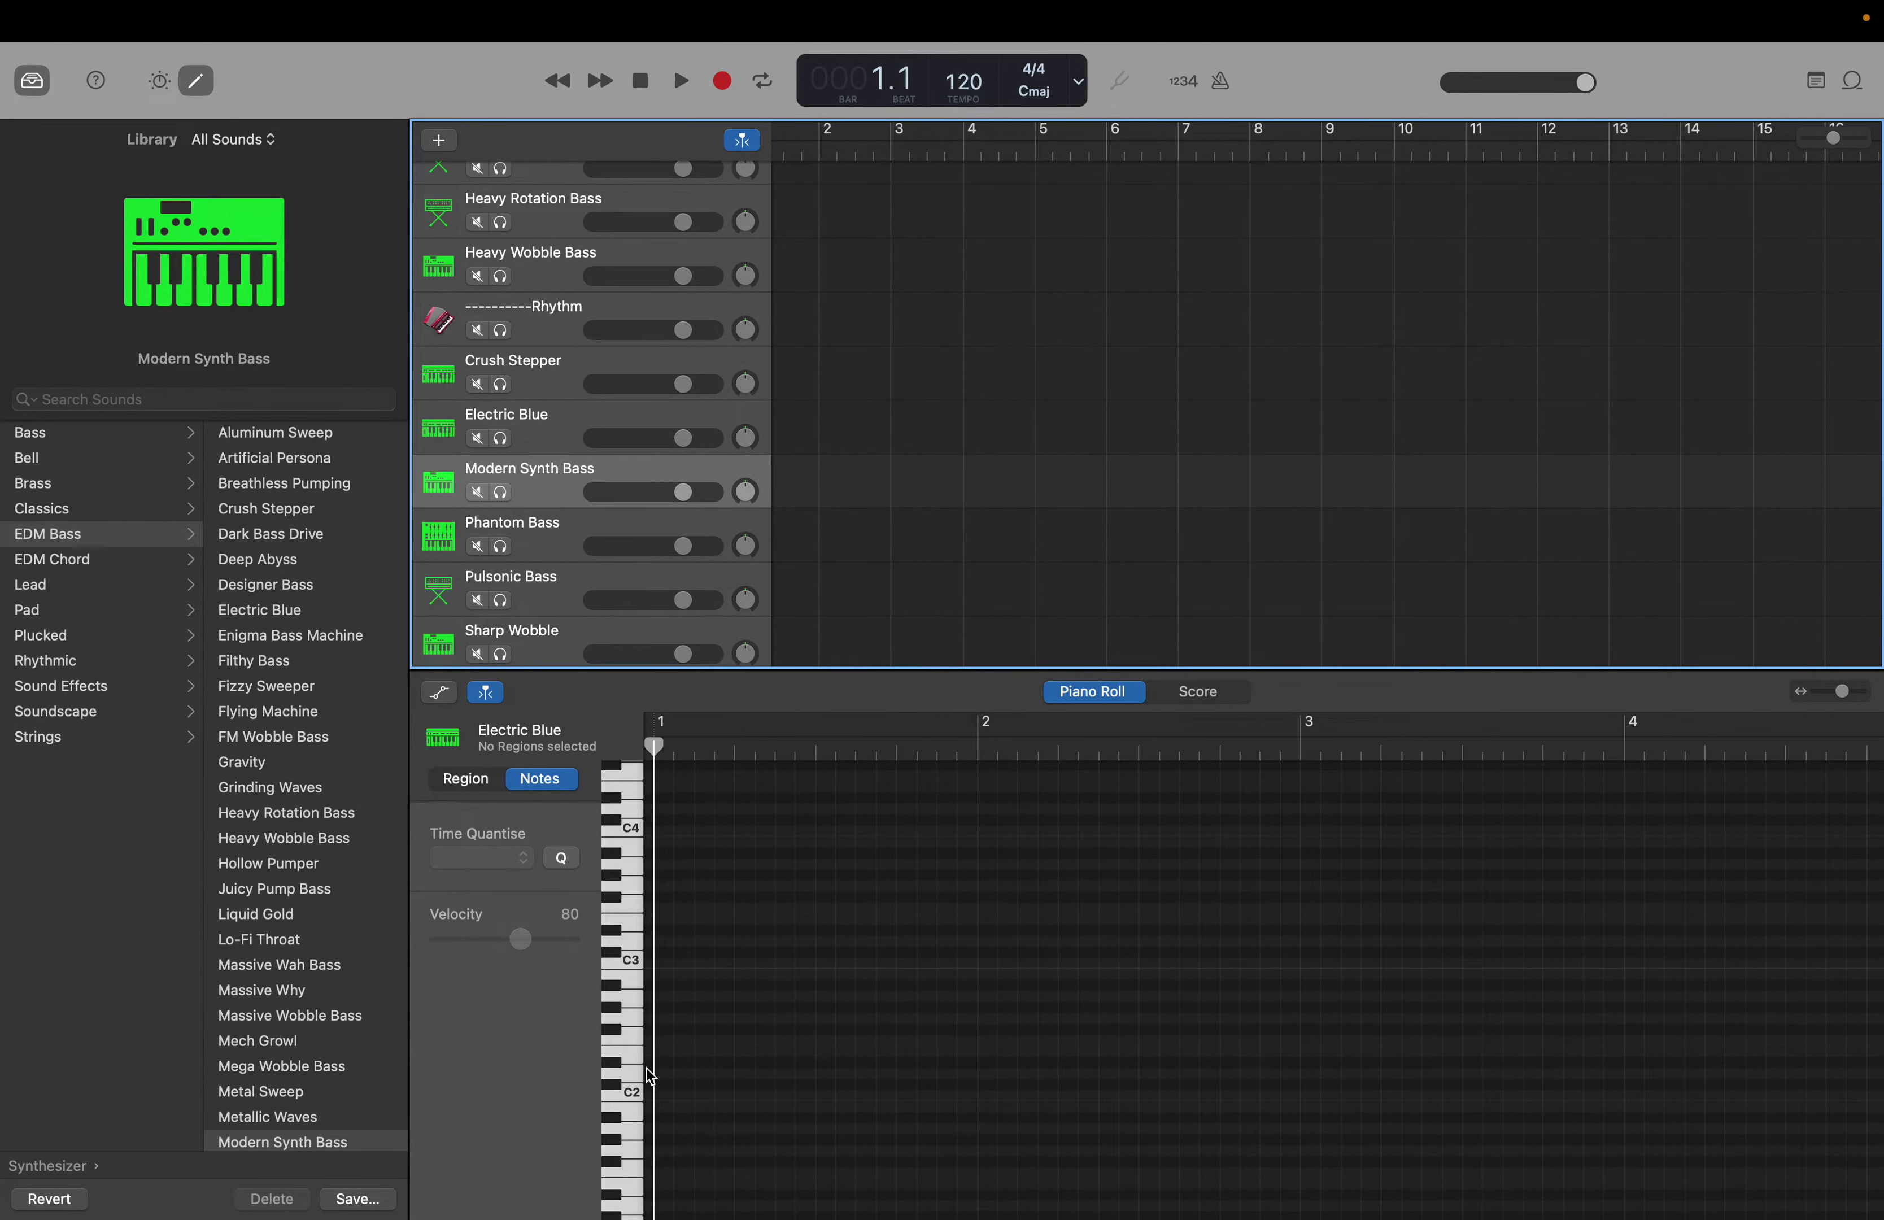
{"action": "left_click", "coordinate": [627, 1094]}
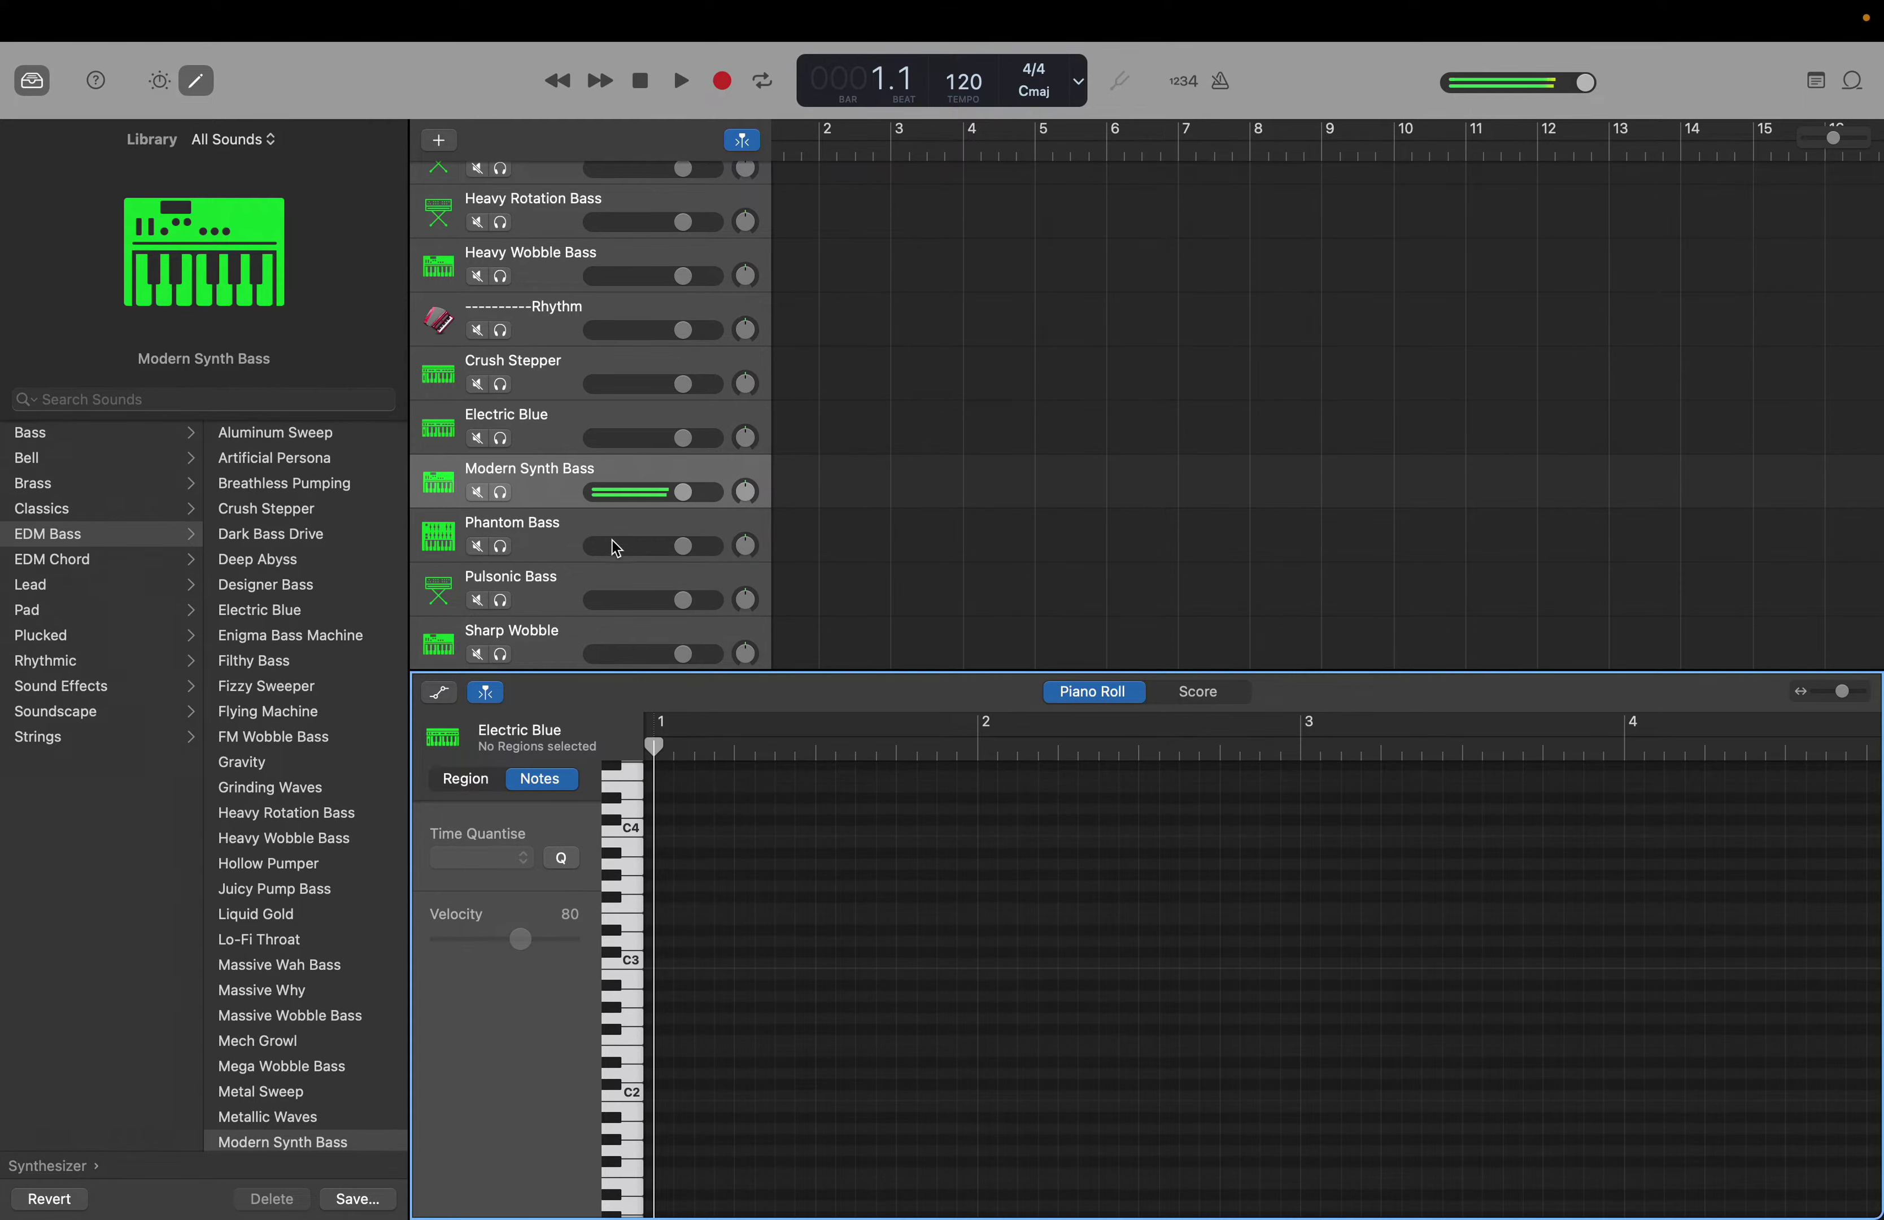
{"action": "left_click", "coordinate": [541, 478]}
{"action": "left_click_drag", "start_coordinate": [541, 477], "coordinate": [565, 304]}
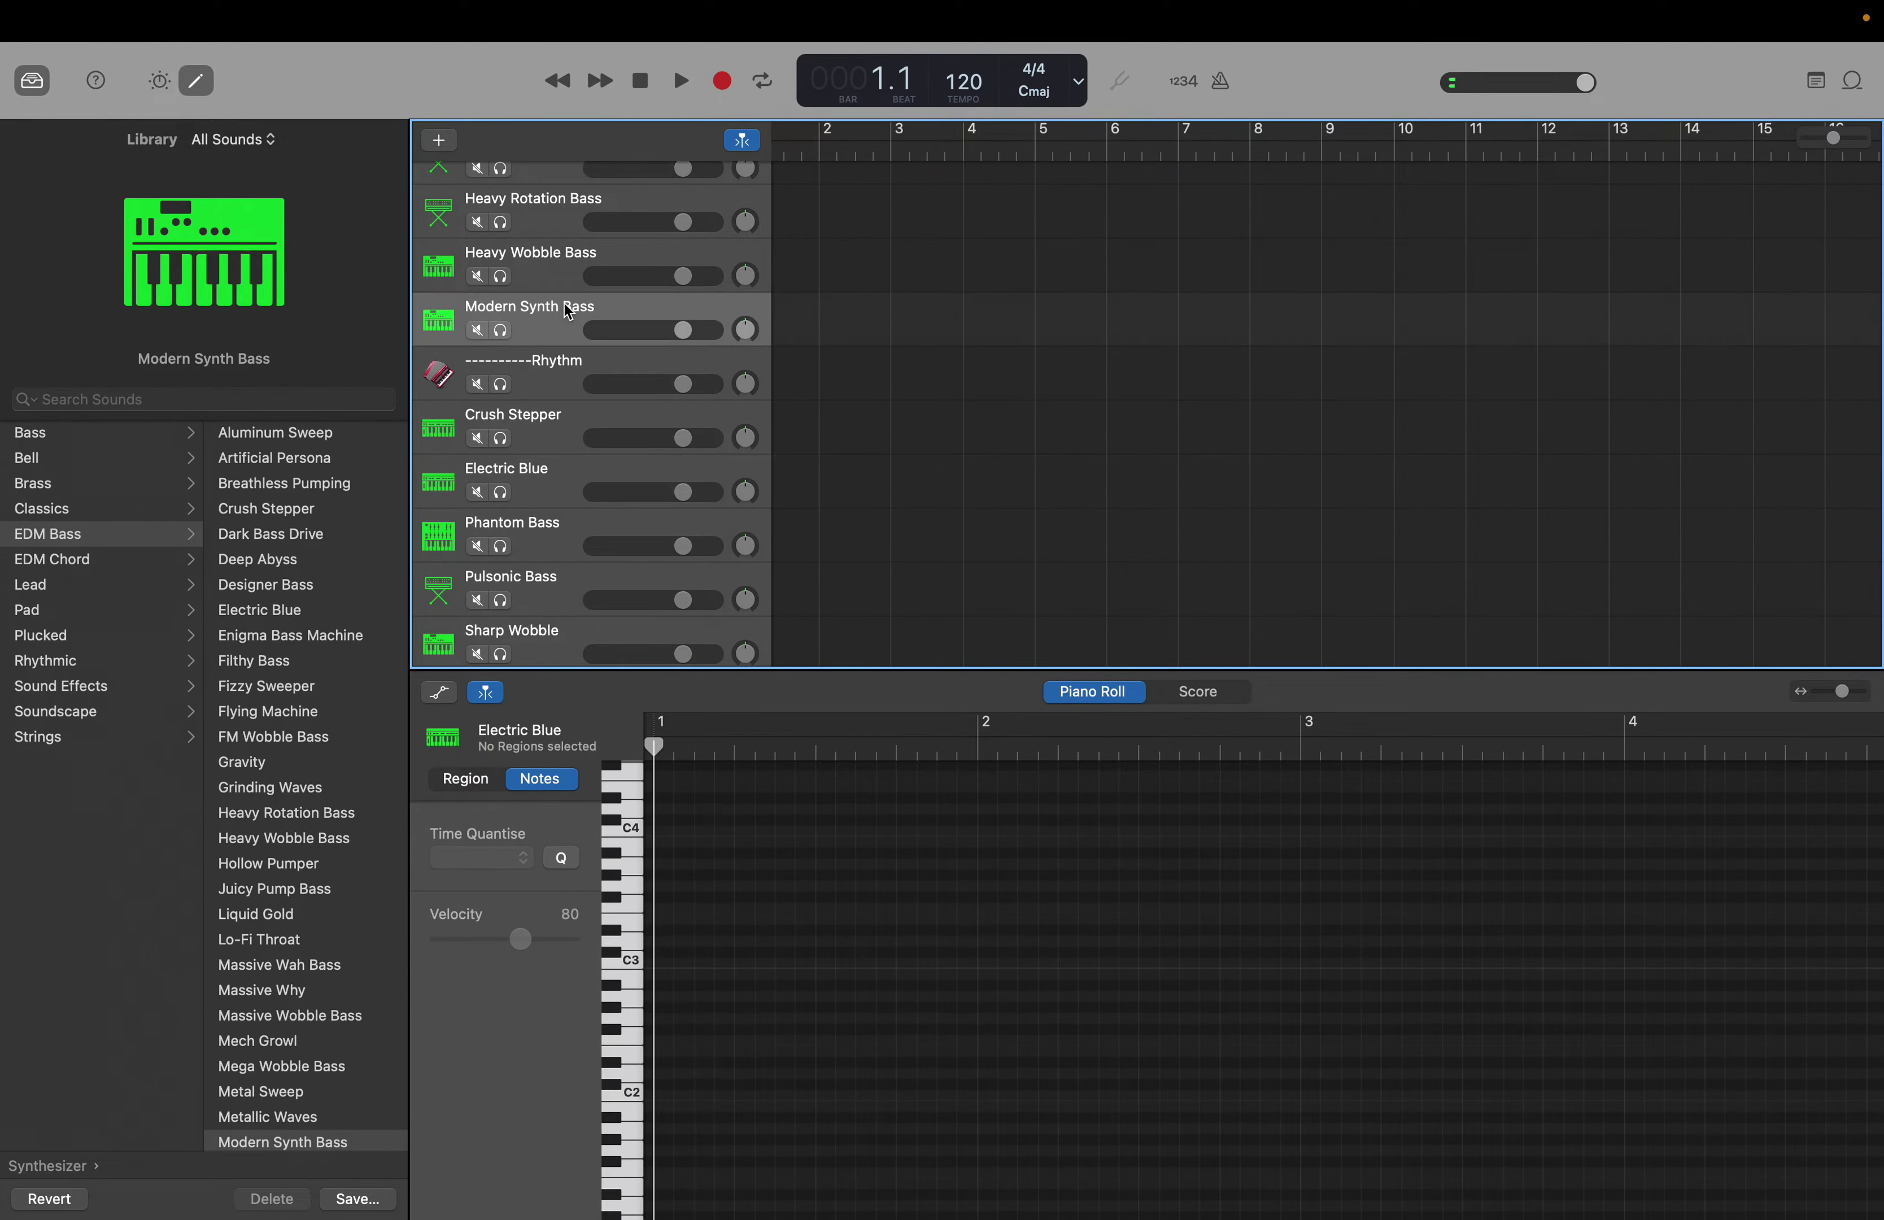
Audition Heavy Wobble Bass and Metal Sweep at C2 again to compare their sounds
{"action": "left_click", "coordinate": [571, 531]}
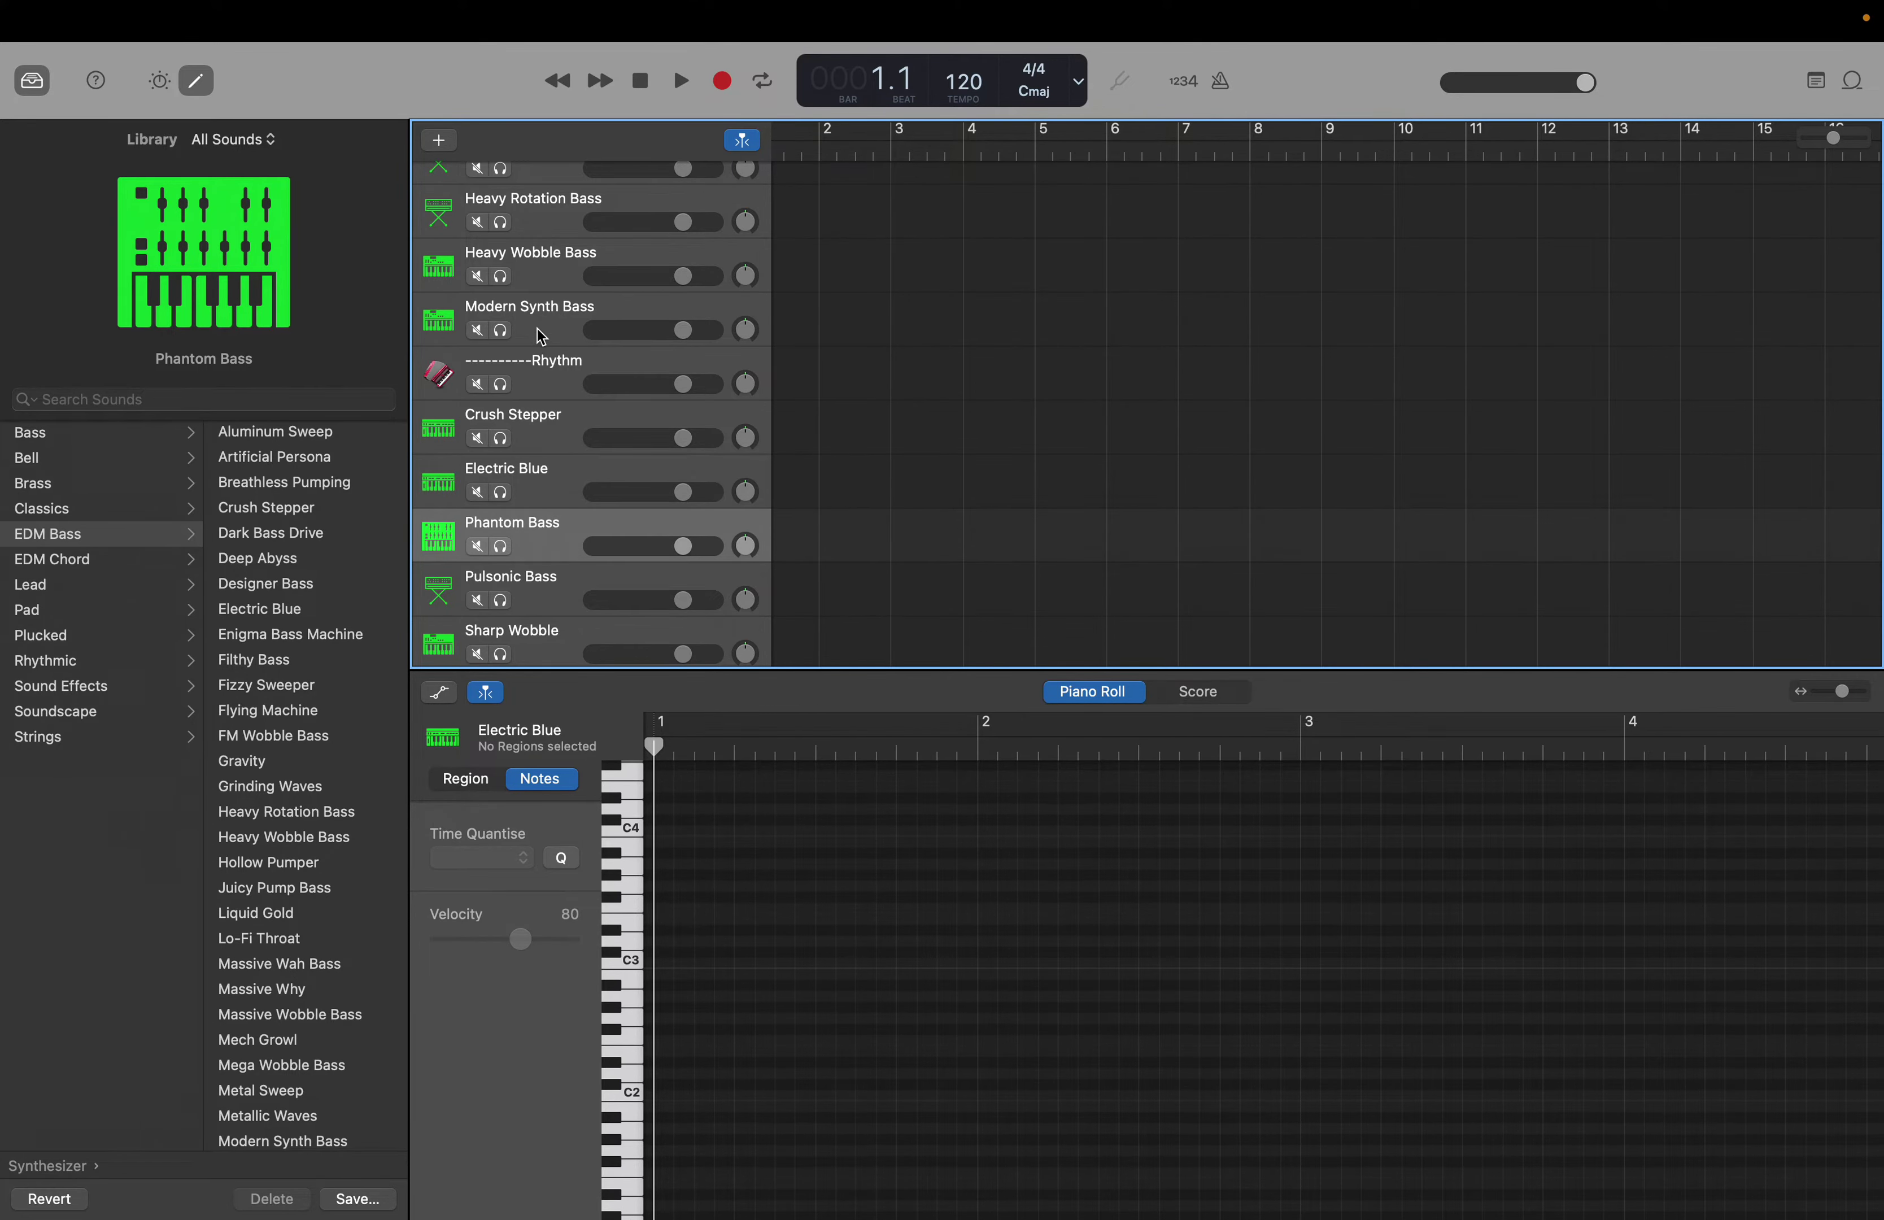
{"action": "left_click", "coordinate": [530, 266]}
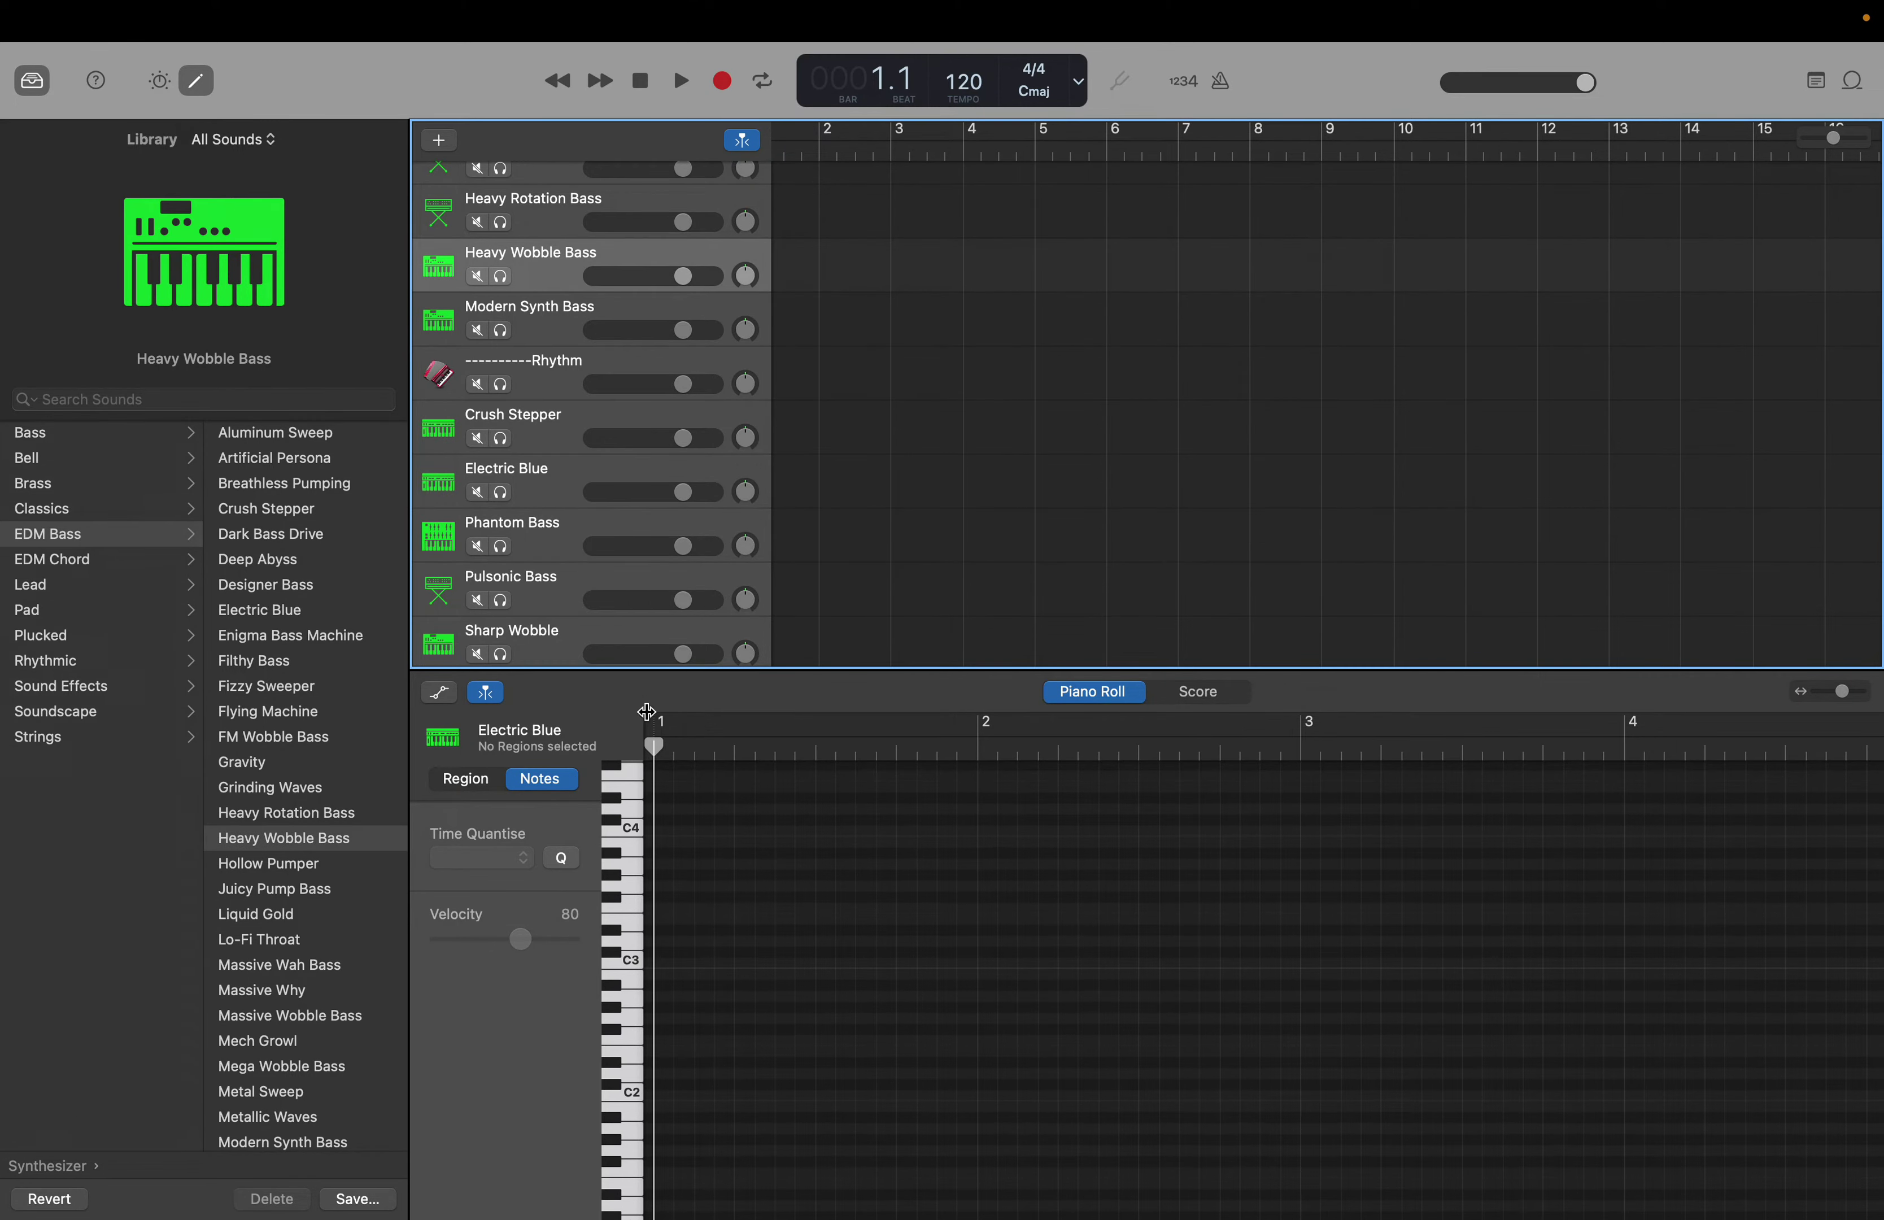
{"action": "left_click", "coordinate": [636, 1092]}
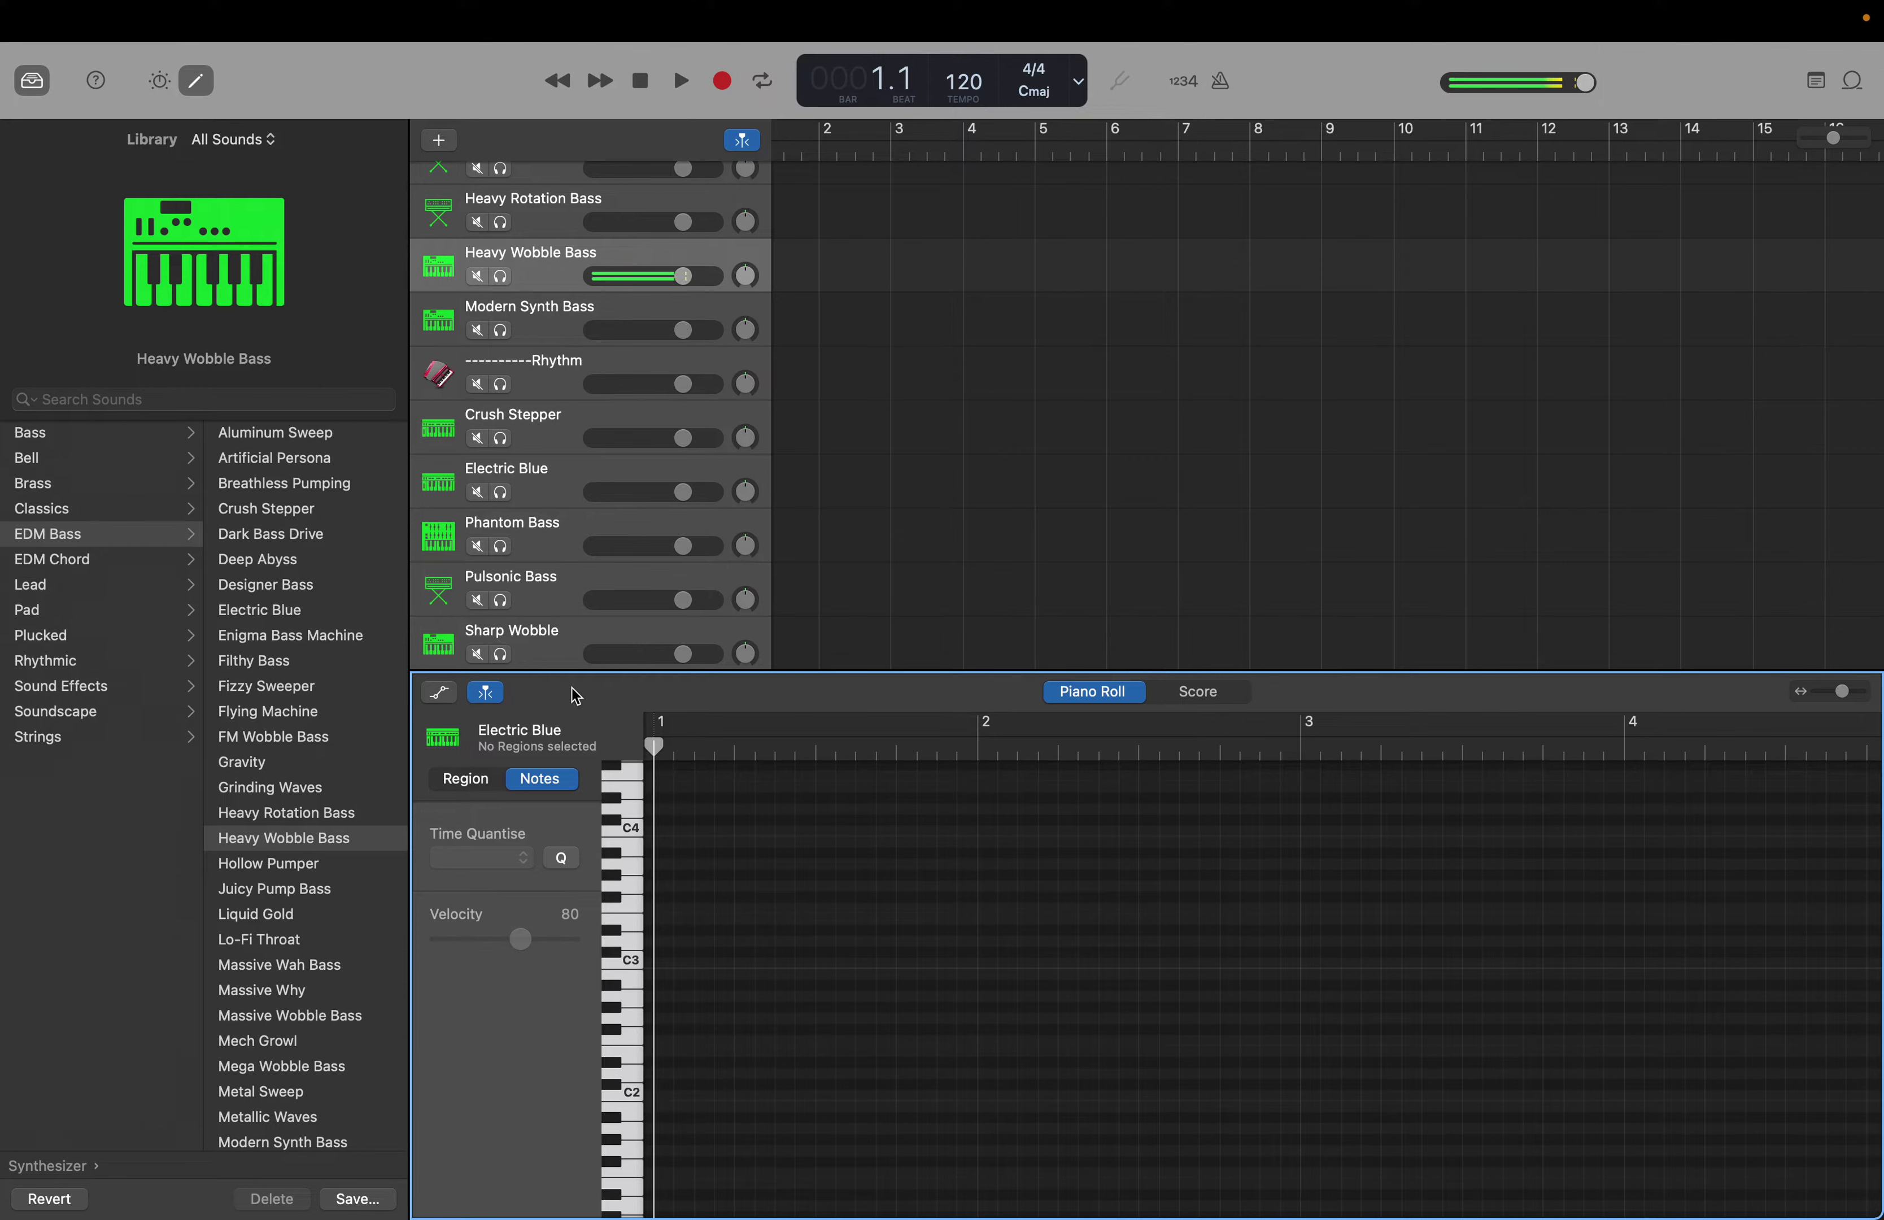
{"action": "scroll", "coordinate": [561, 523], "scroll_direction": "up", "scroll_amount": 3}
{"action": "scroll", "coordinate": [561, 523], "scroll_direction": "up", "scroll_amount": 7}
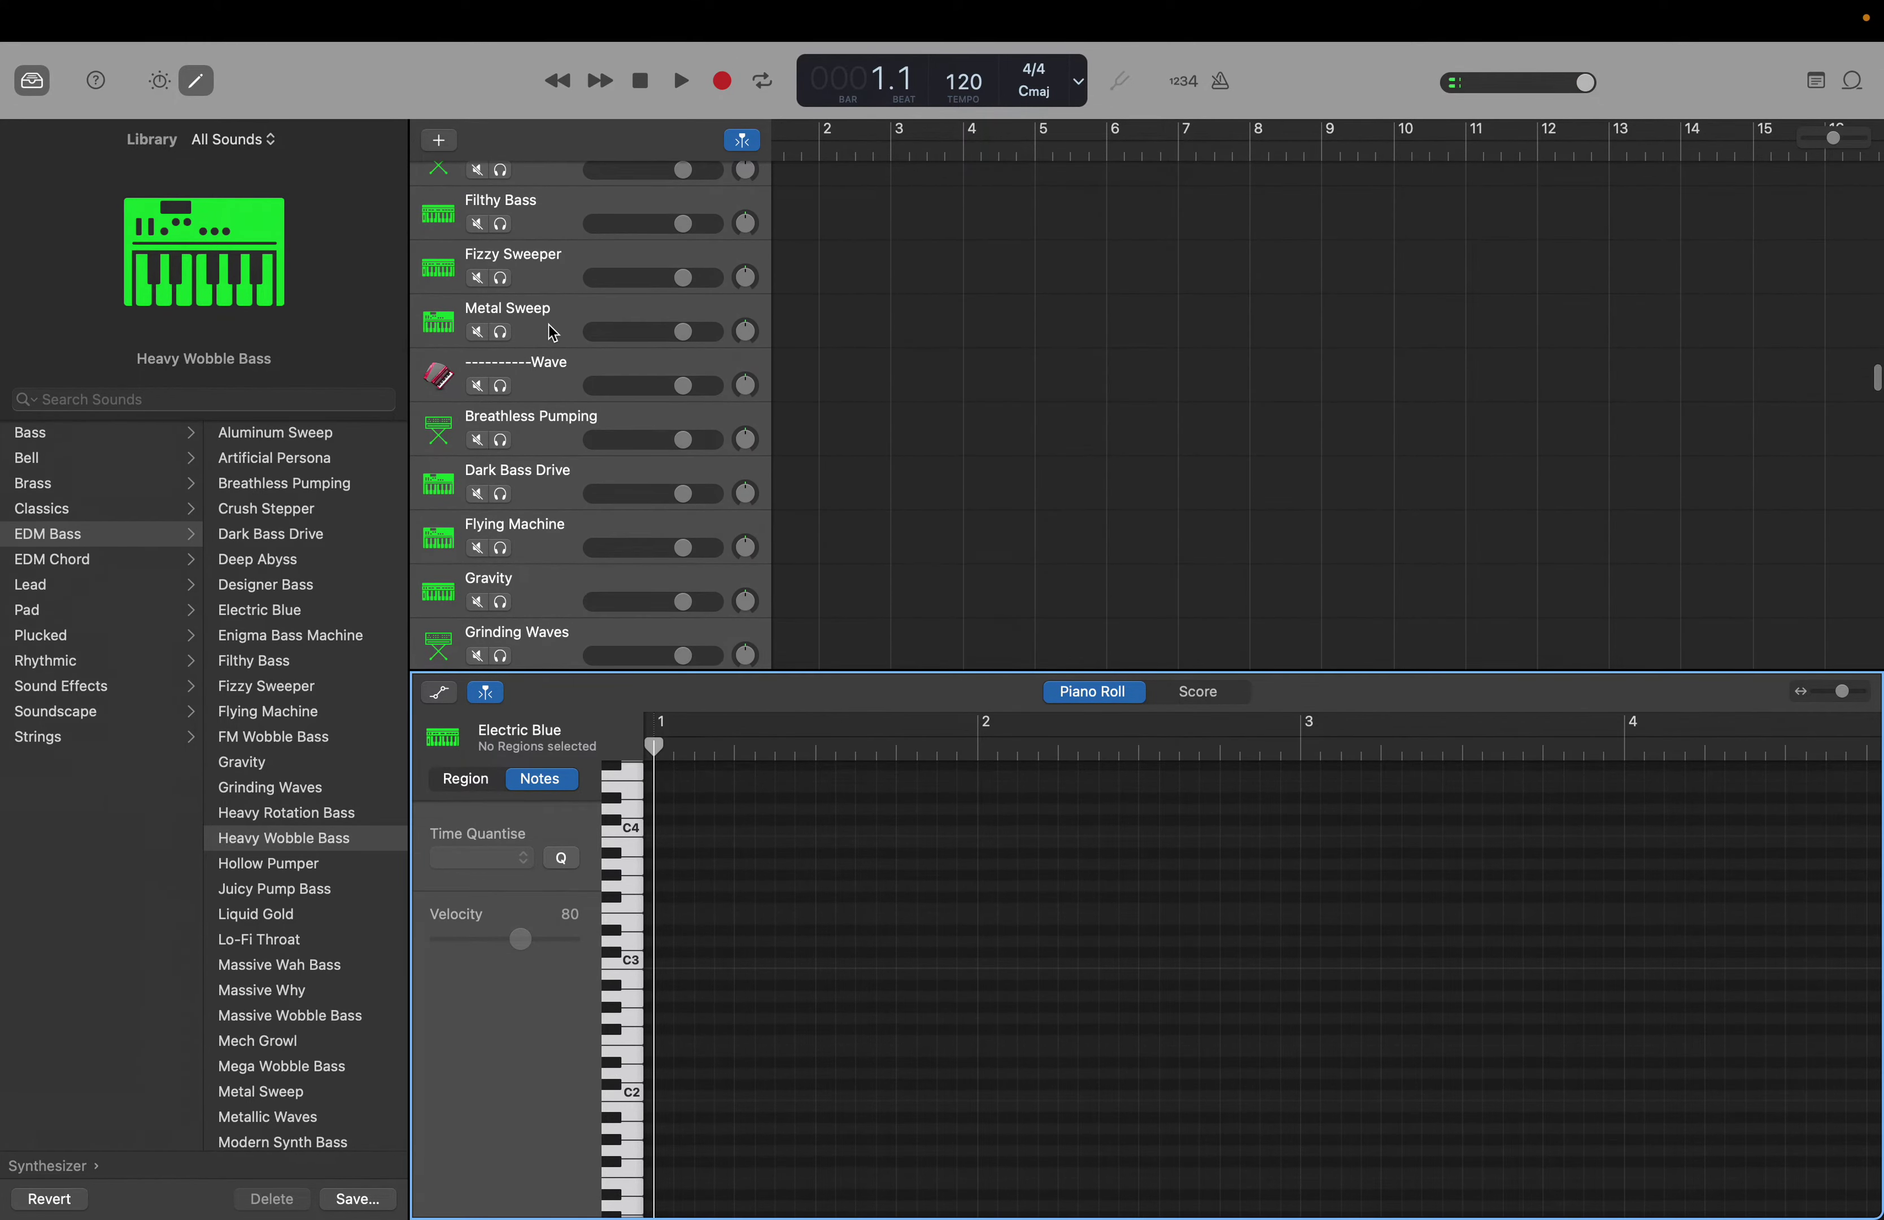
{"action": "left_click", "coordinate": [549, 325]}
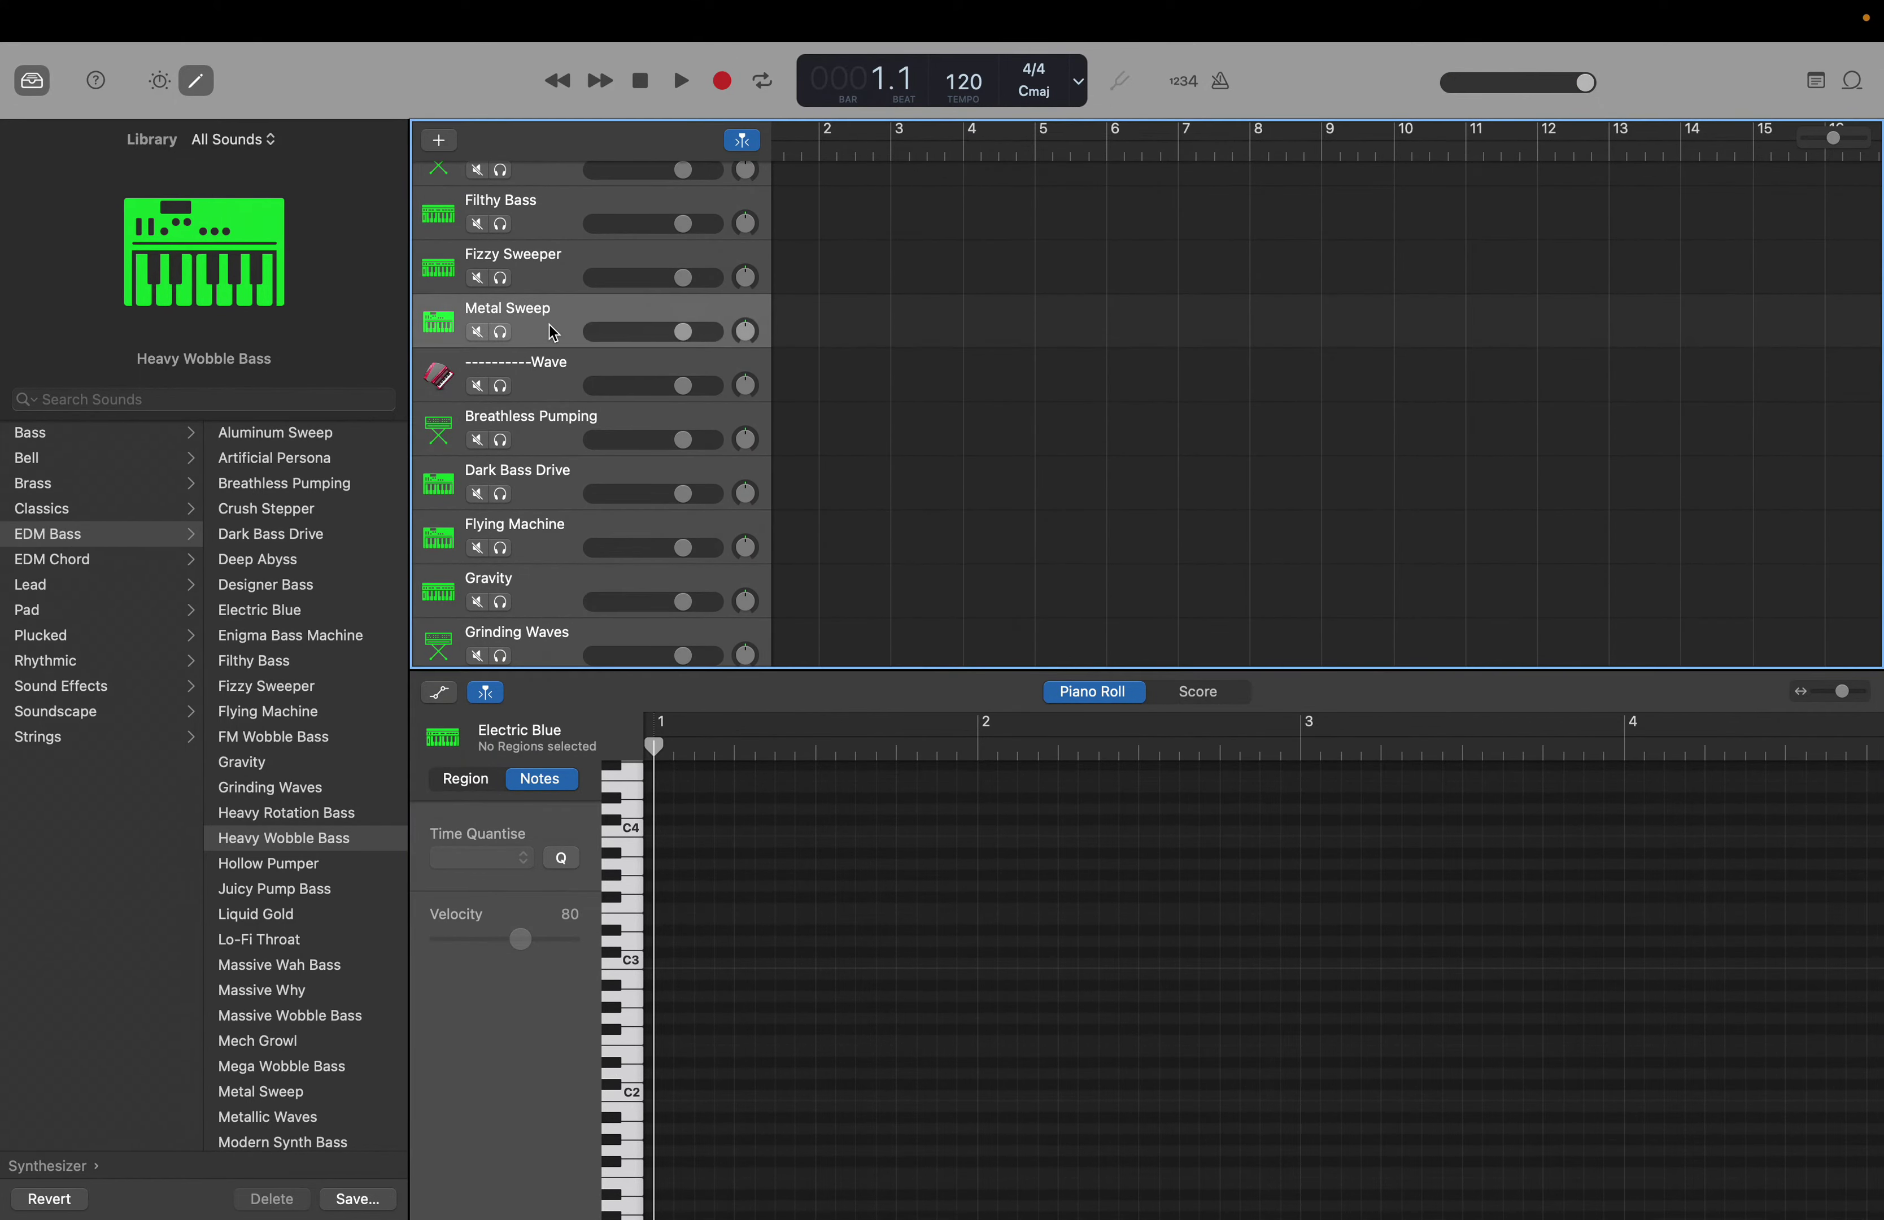
{"action": "left_click", "coordinate": [643, 1097]}
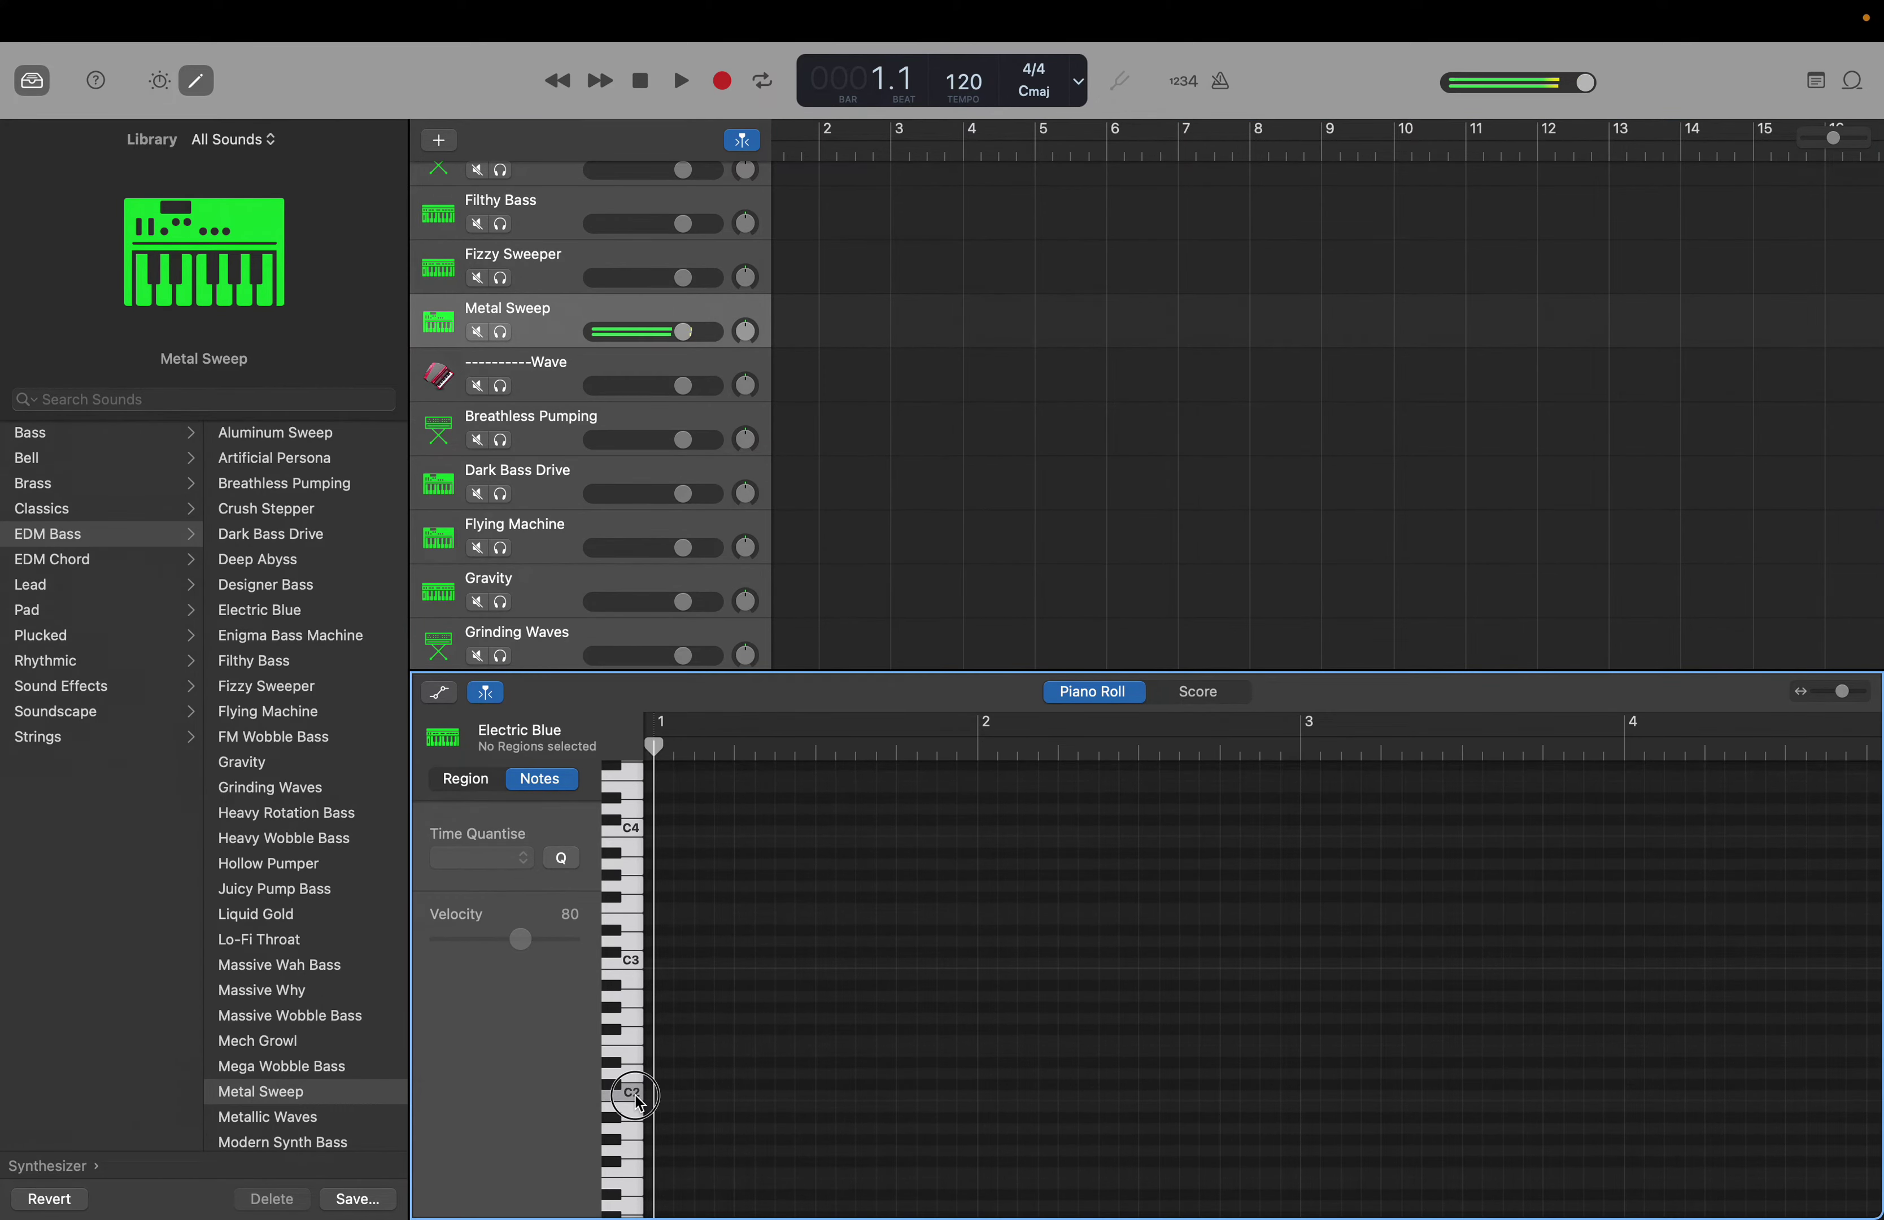
{"action": "scroll", "coordinate": [576, 539], "scroll_direction": "down", "scroll_amount": 1}
{"action": "scroll", "coordinate": [581, 525], "scroll_direction": "down", "scroll_amount": 5}
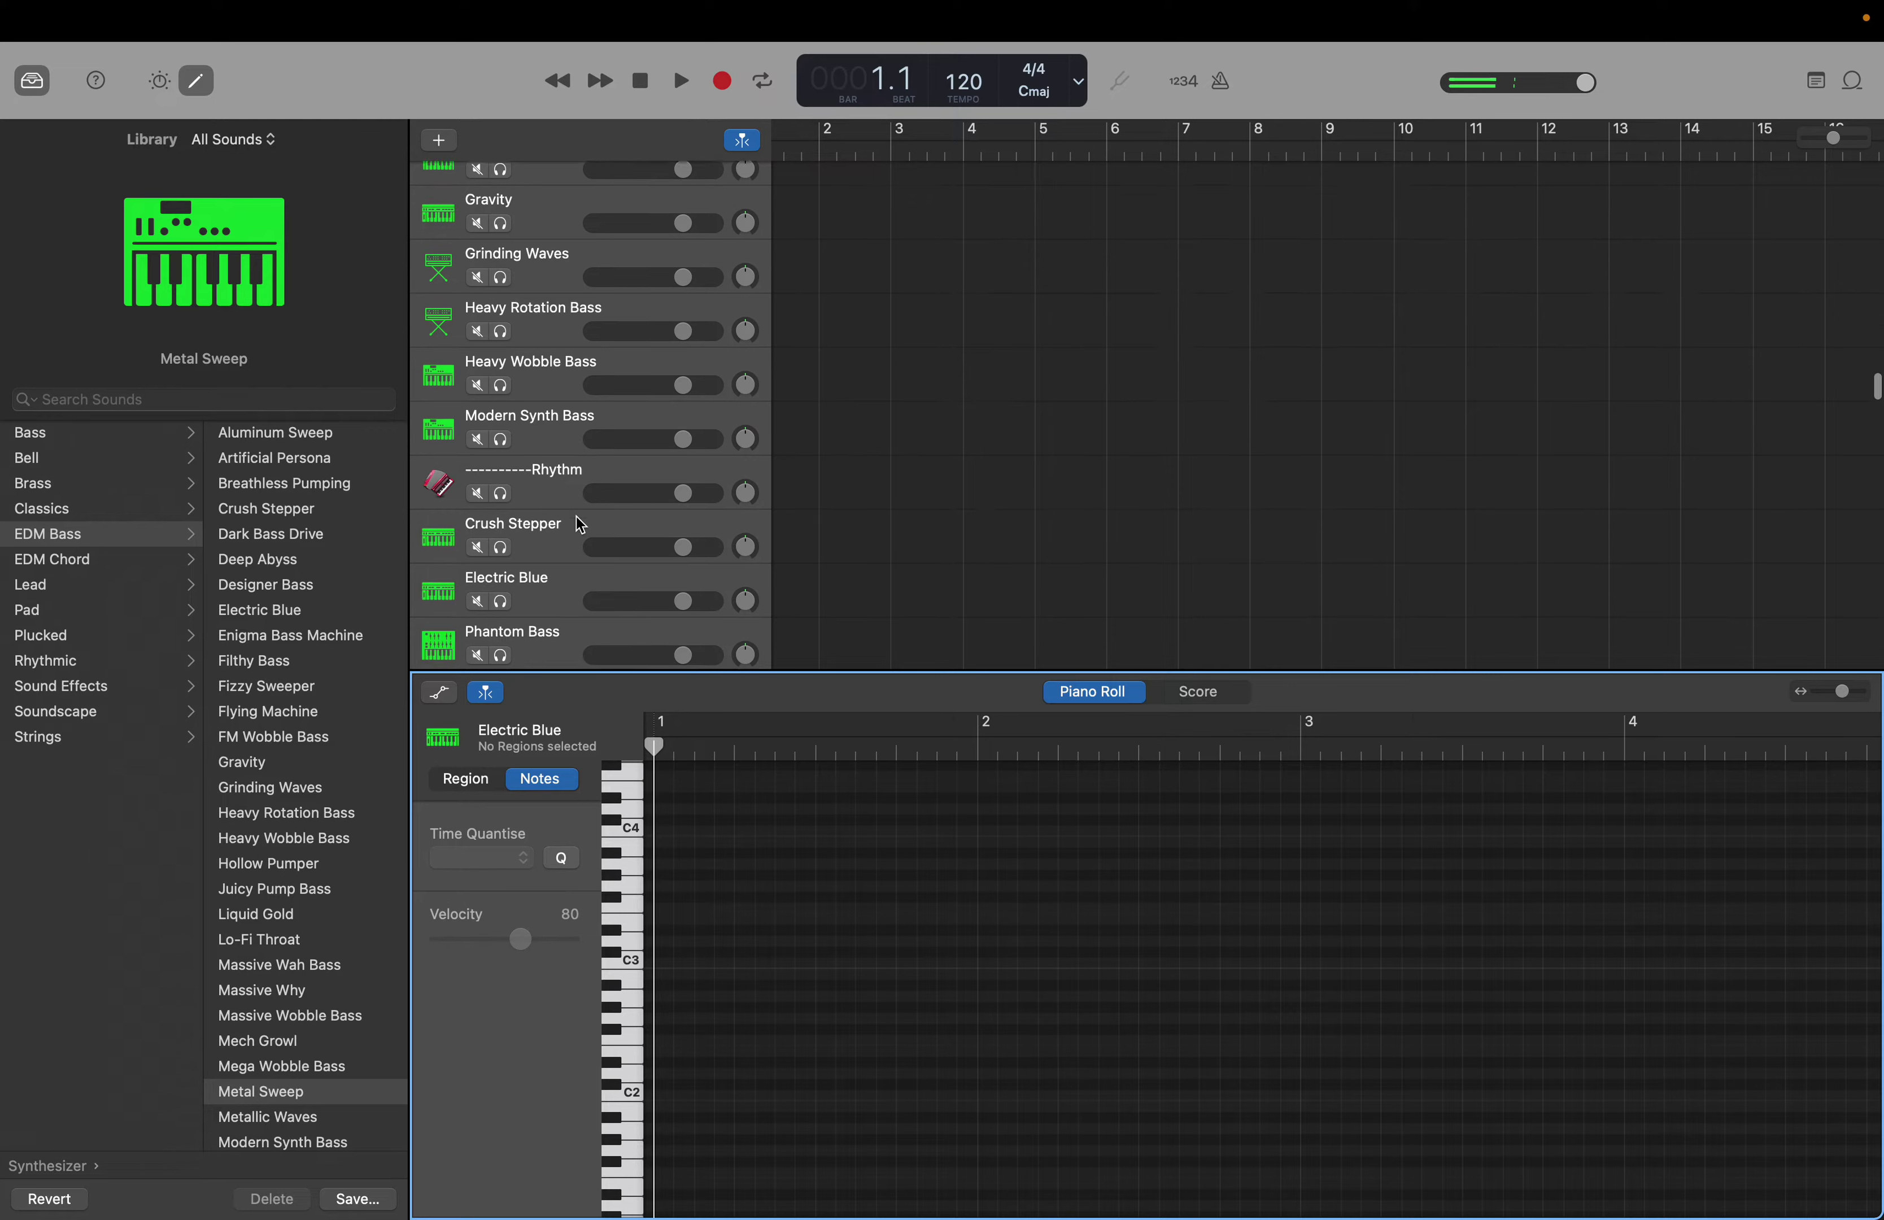
Audition Phantom Bass at C2 and delete its track from the Rhythm group
{"action": "left_click", "coordinate": [559, 544]}
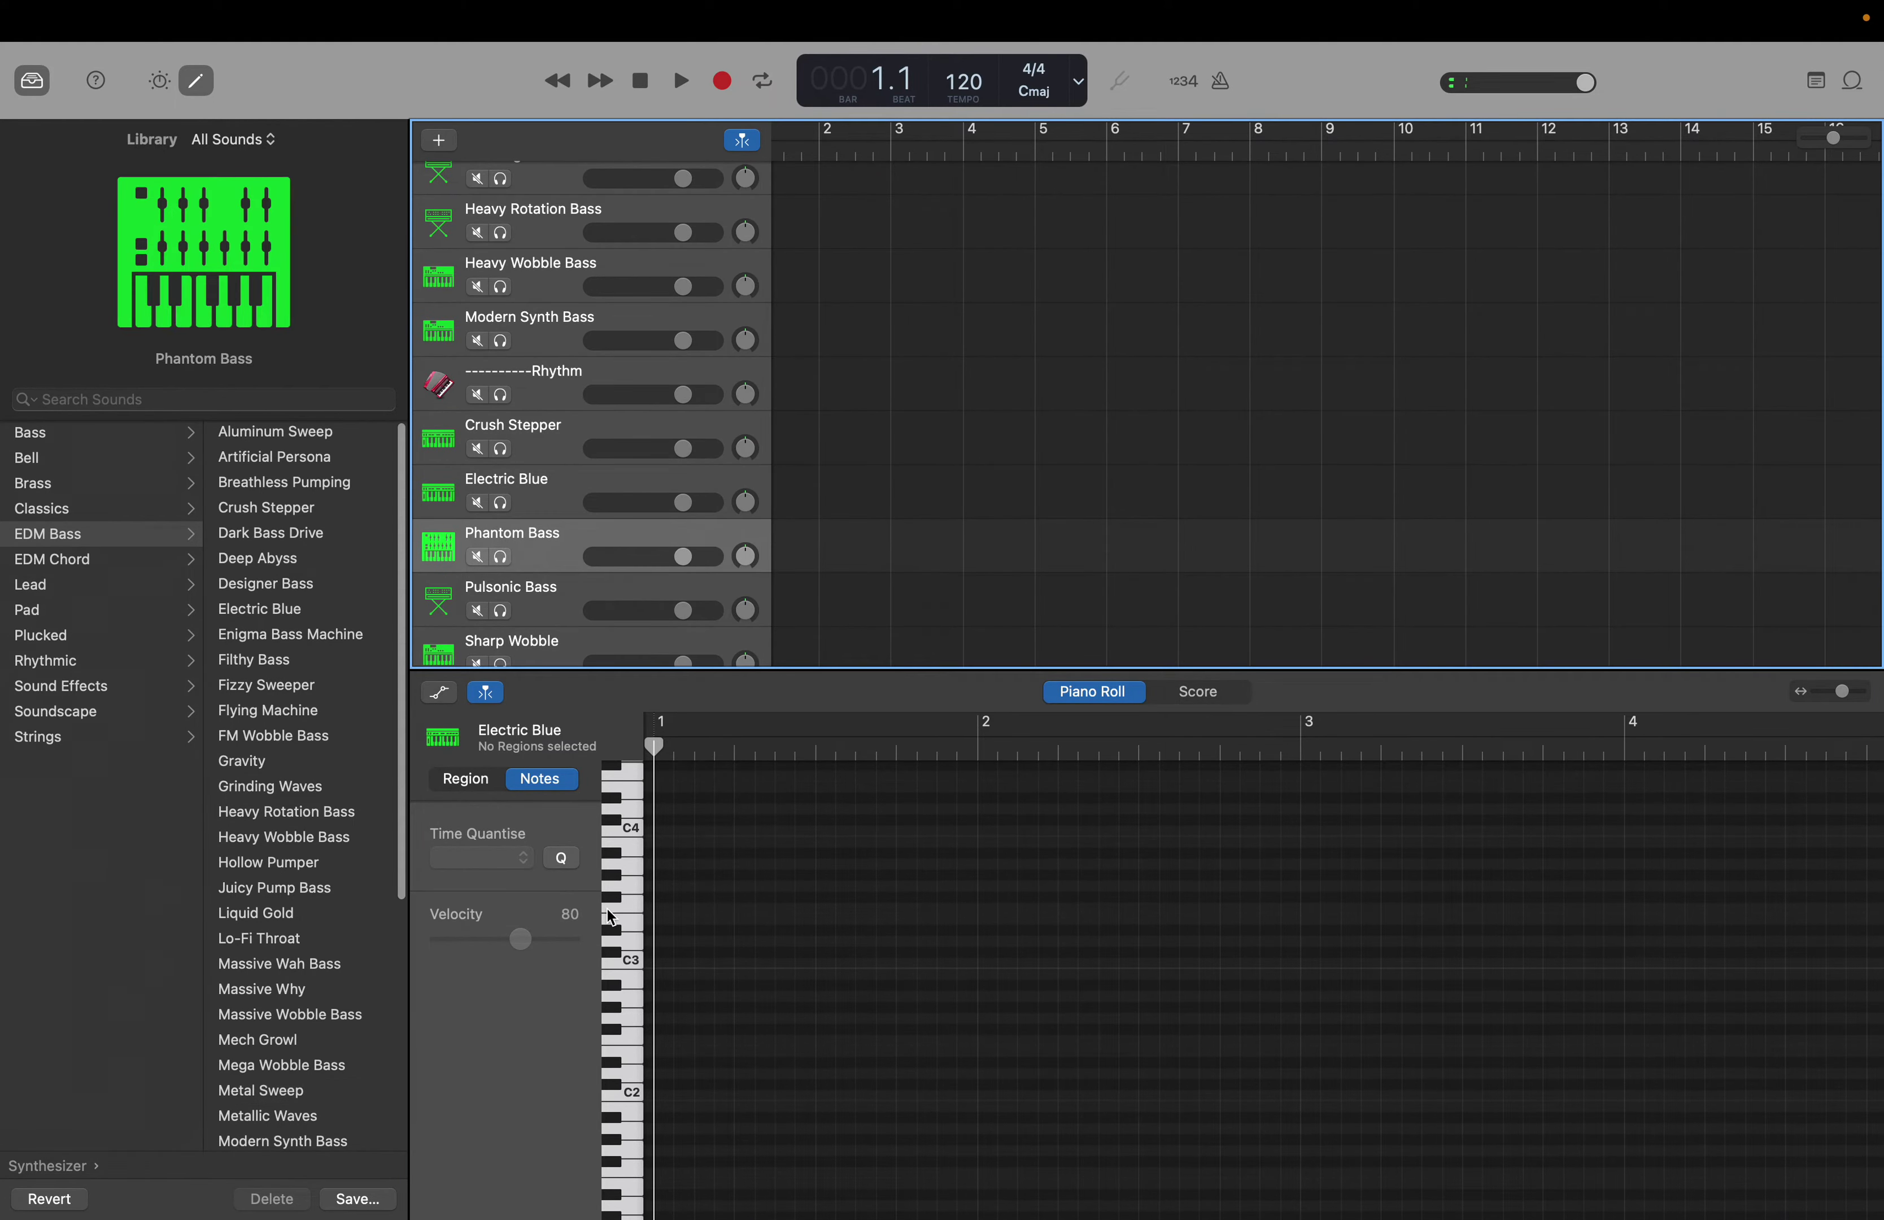
{"action": "left_click", "coordinate": [640, 1091]}
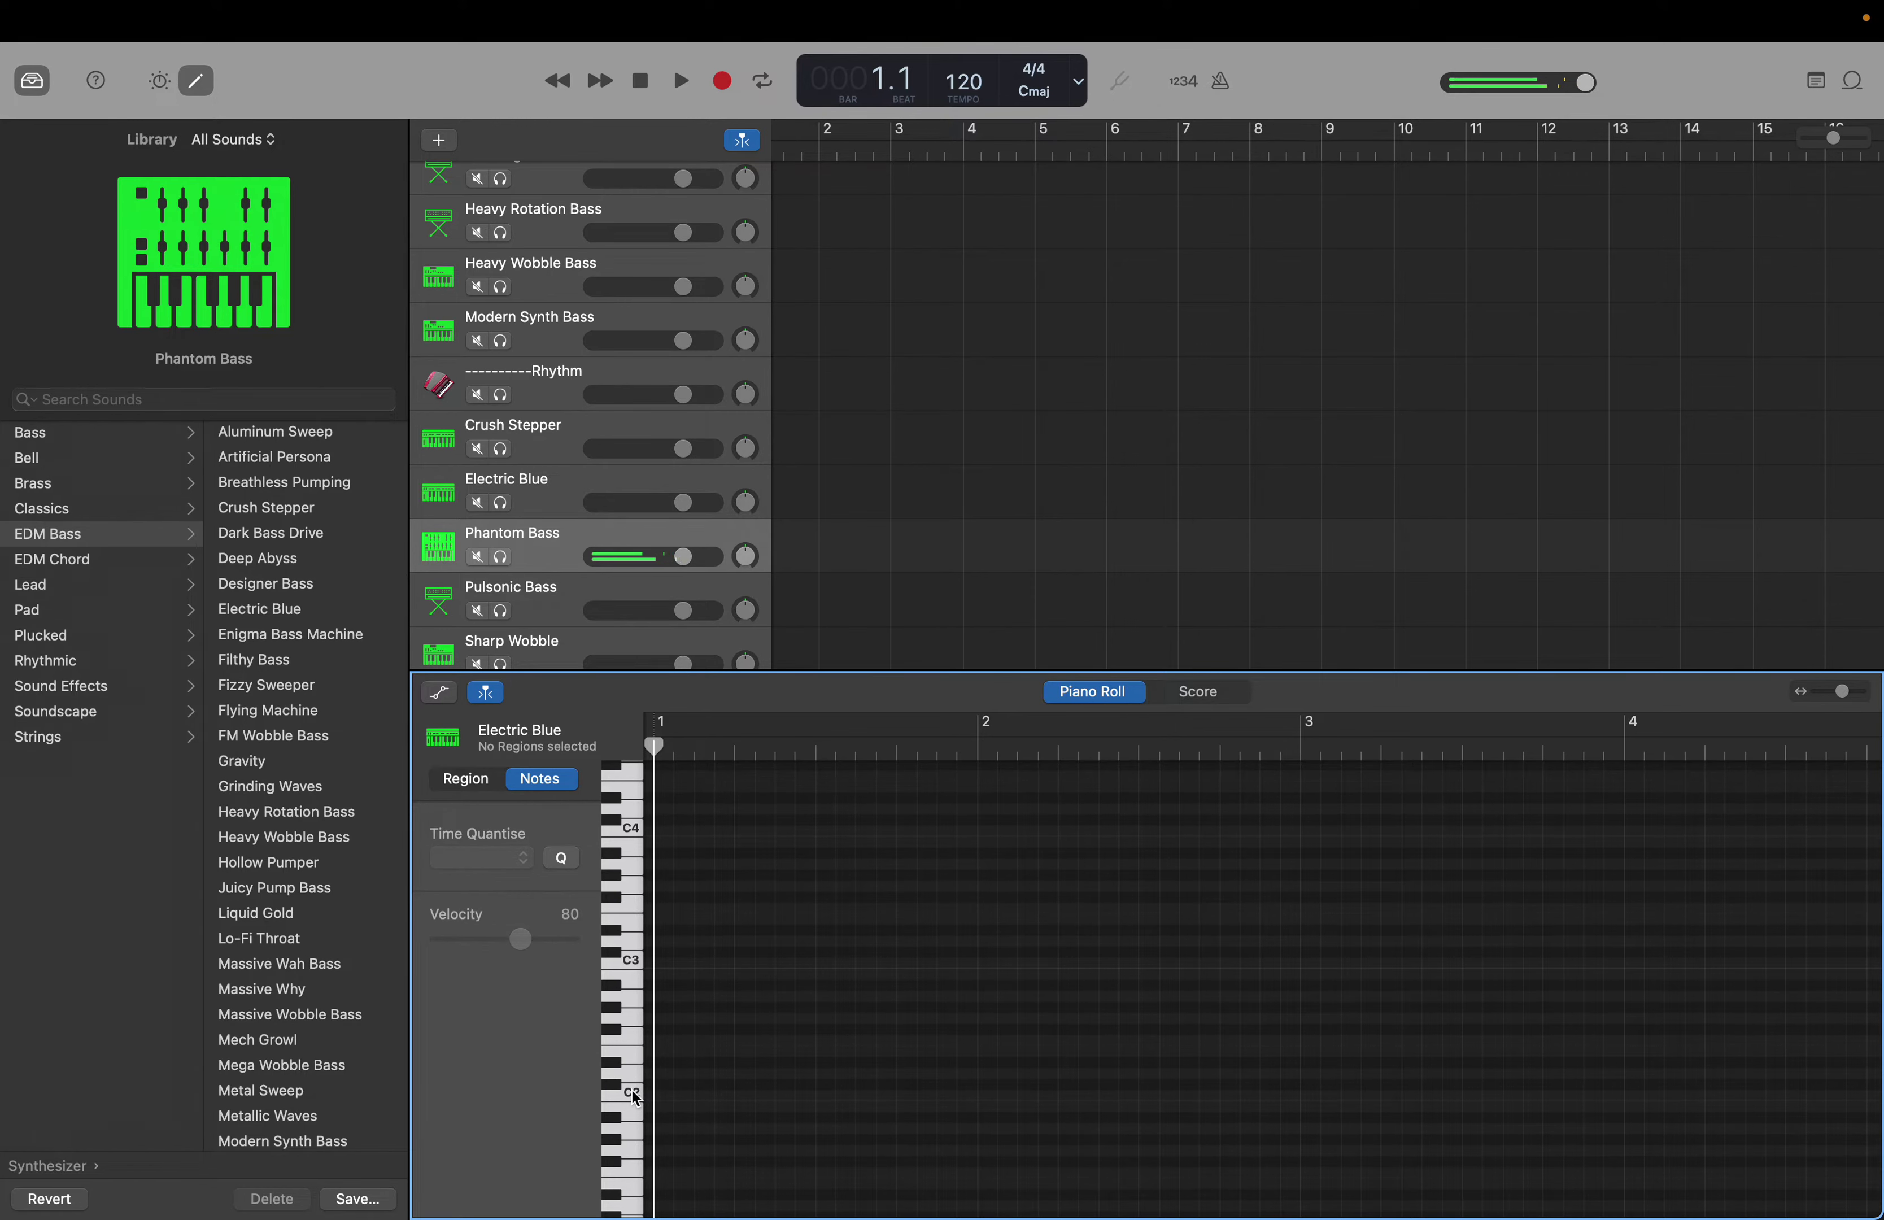
{"action": "left_click", "coordinate": [631, 1091]}
{"action": "left_click", "coordinate": [532, 563]}
{"action": "right_click", "coordinate": [531, 562]}
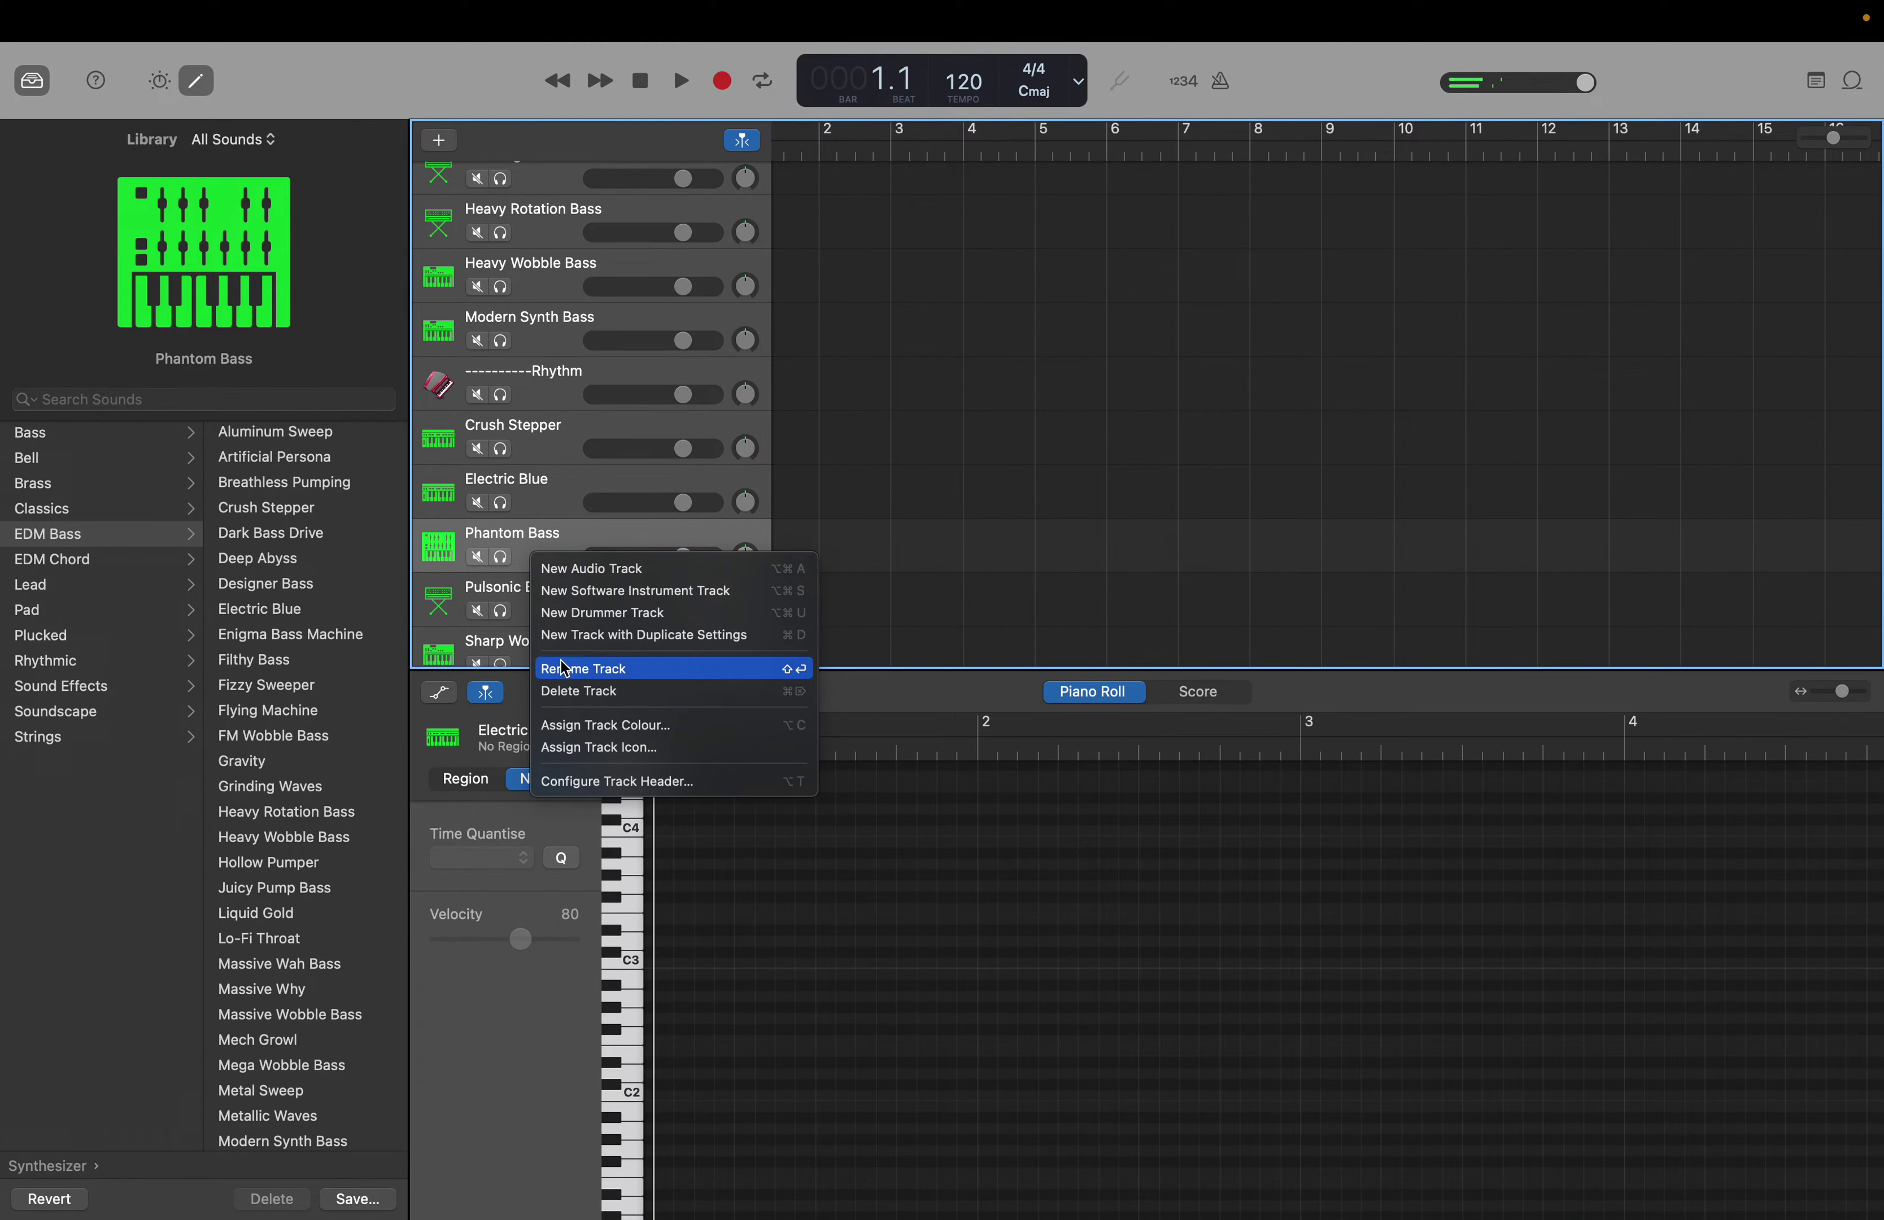
{"action": "left_click", "coordinate": [570, 694]}
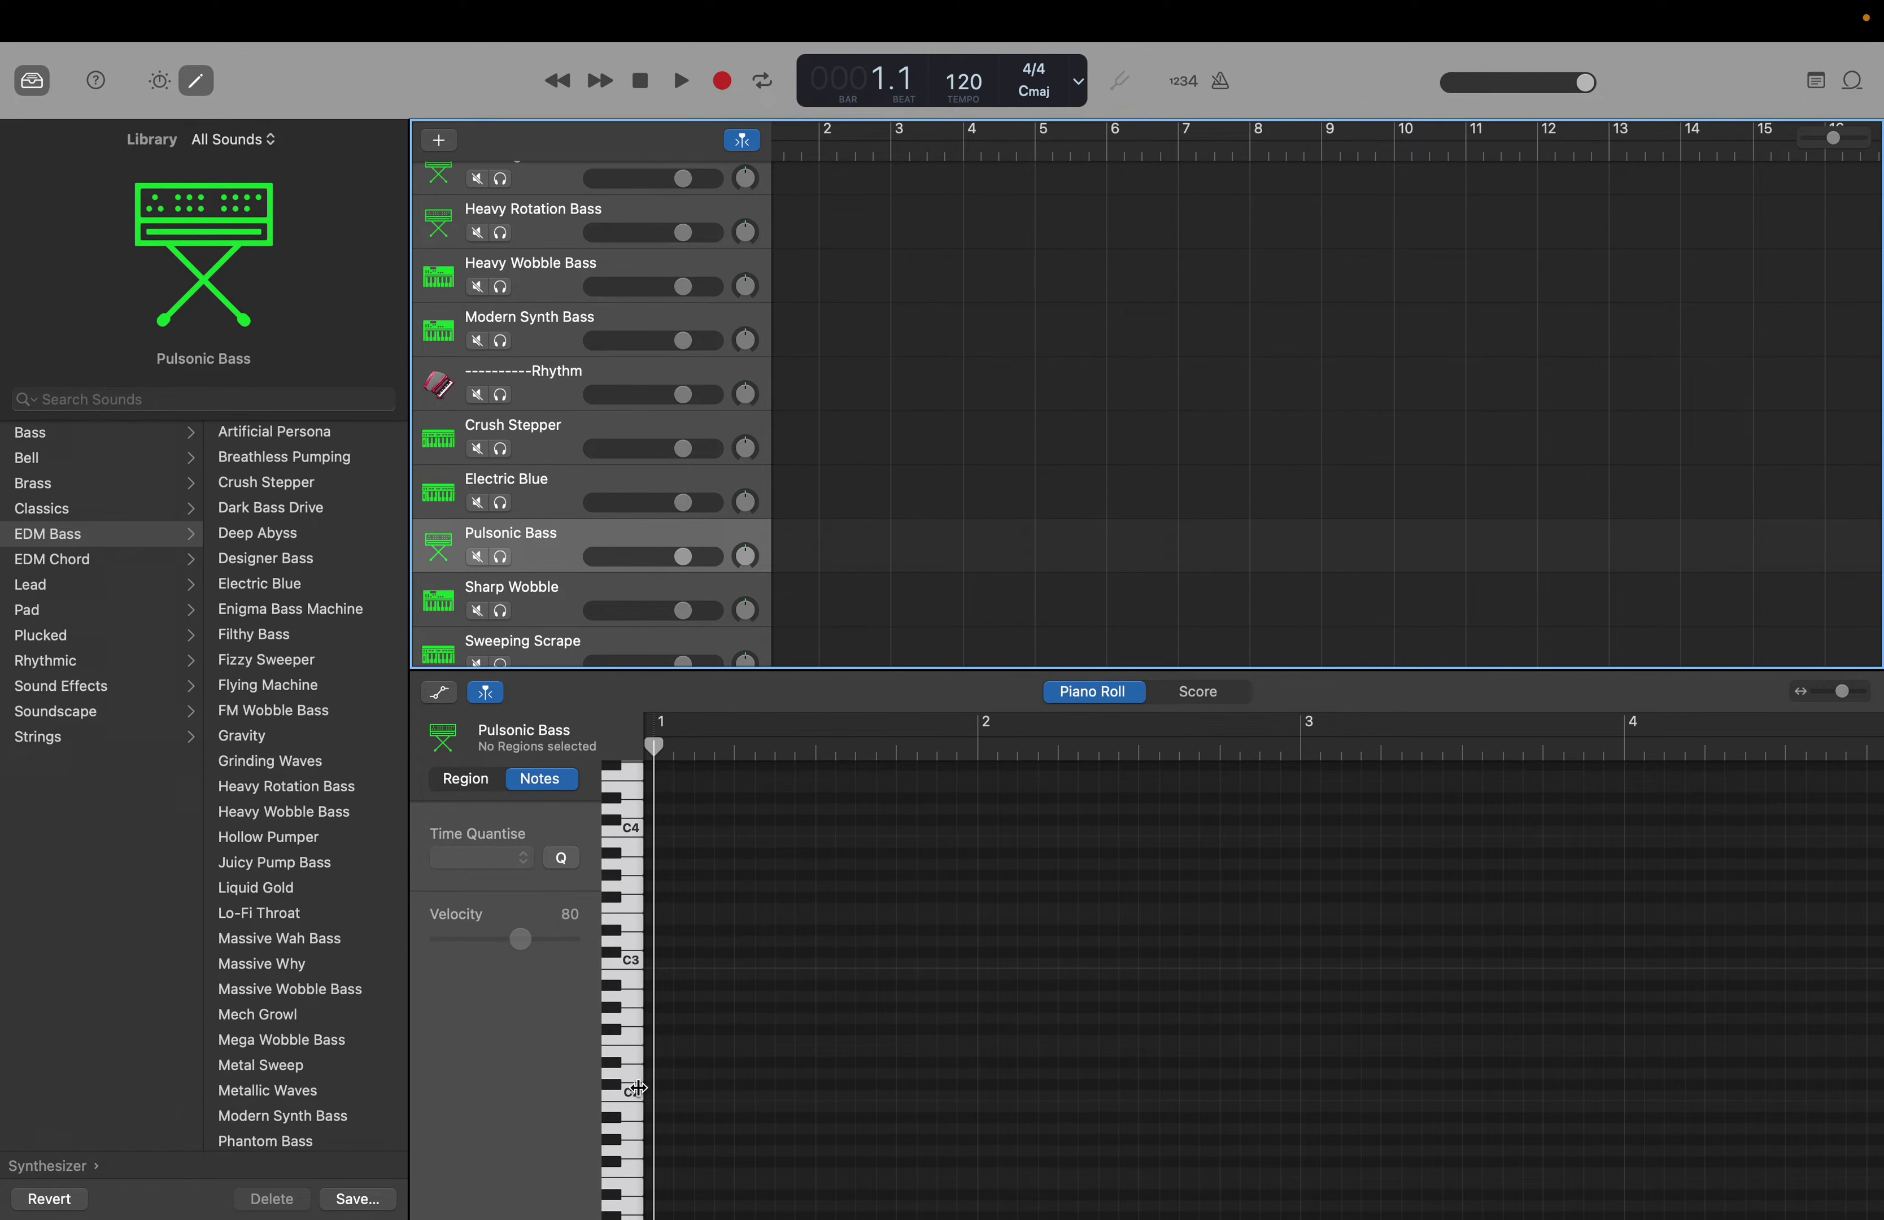
Audition Pulsonic Bass and Sharp Wobble at C2, moving Pulsonic Bass directly above the Wave divider and Sharp Wobble directly below Modern Synth Bass
{"action": "left_click", "coordinate": [639, 1097]}
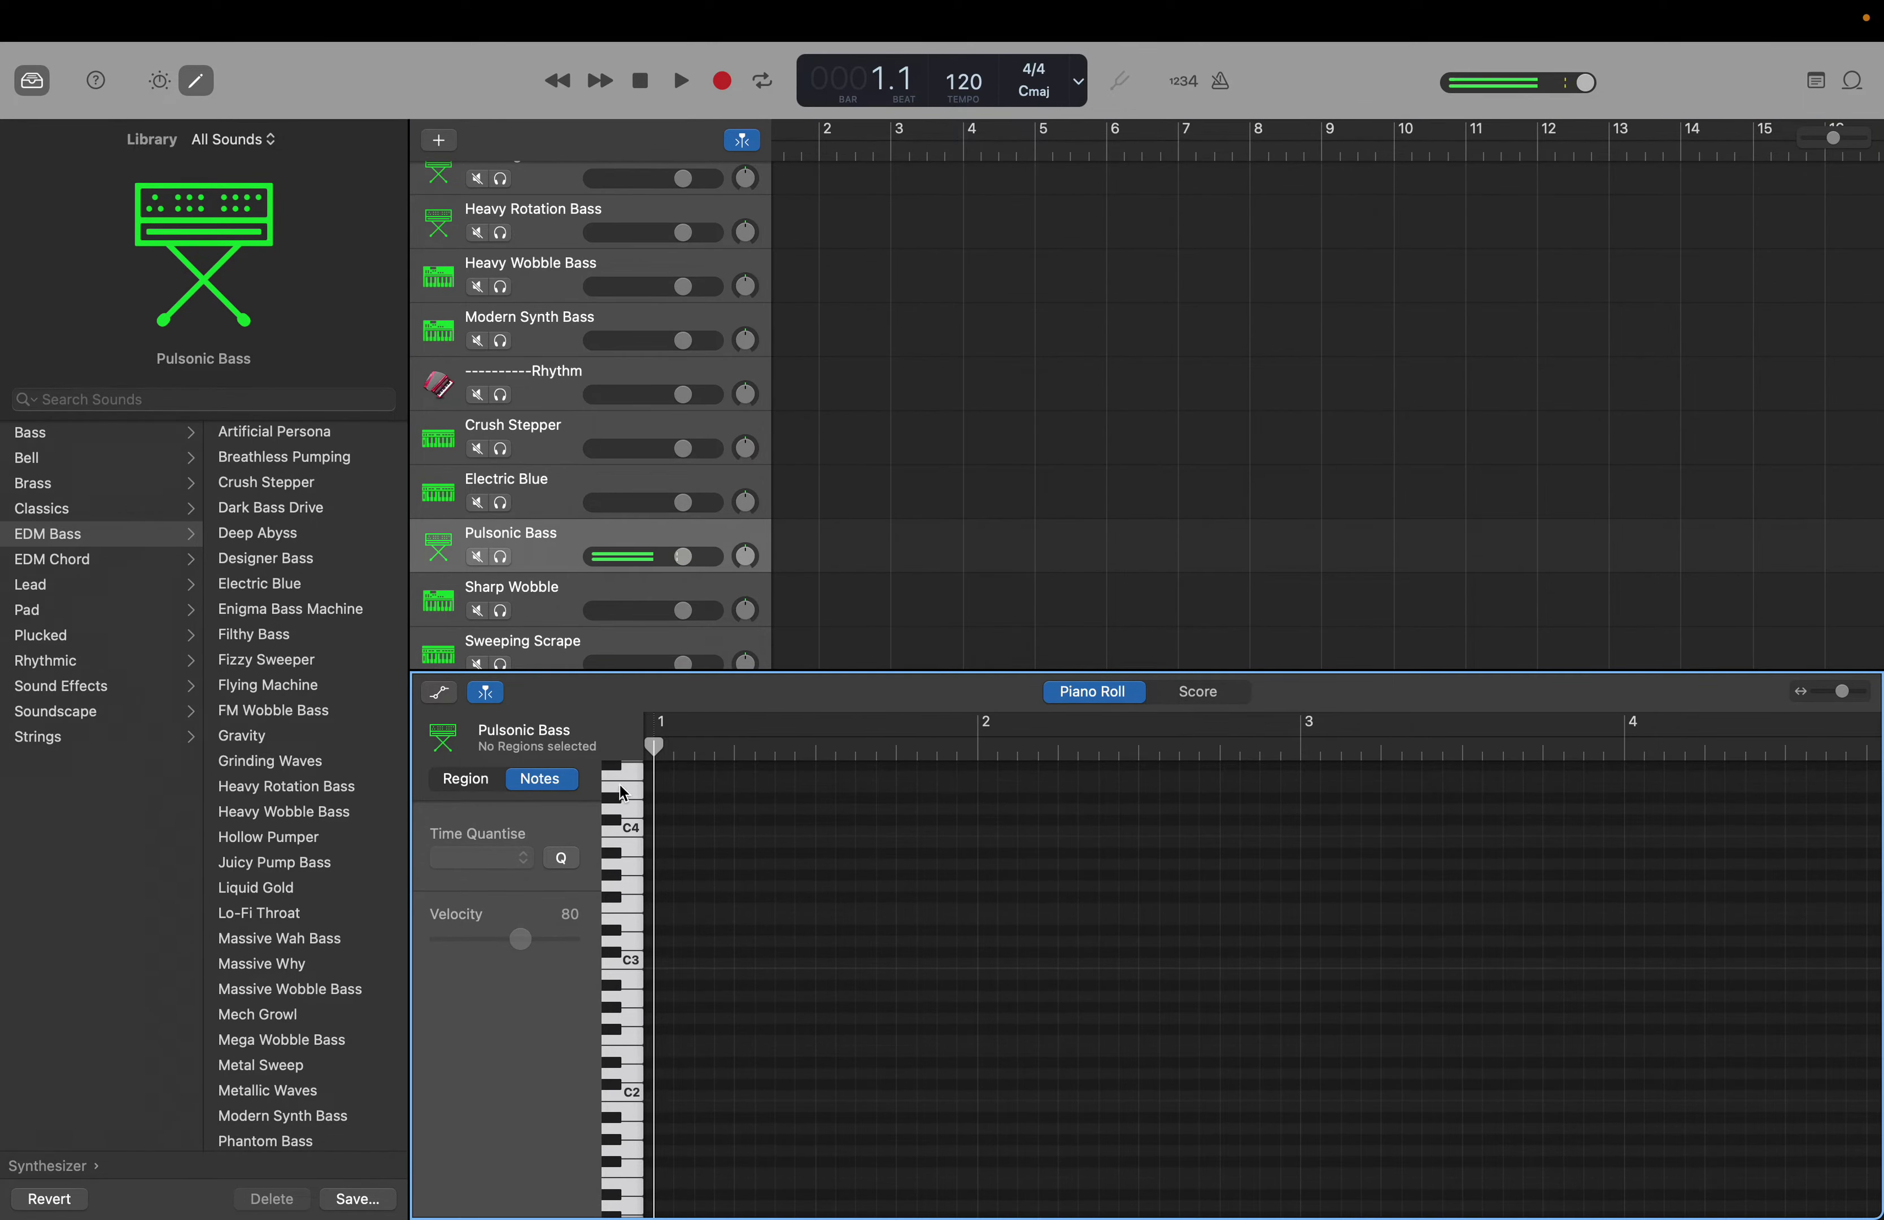
{"action": "left_click_drag", "start_coordinate": [568, 556], "coordinate": [565, 325]}
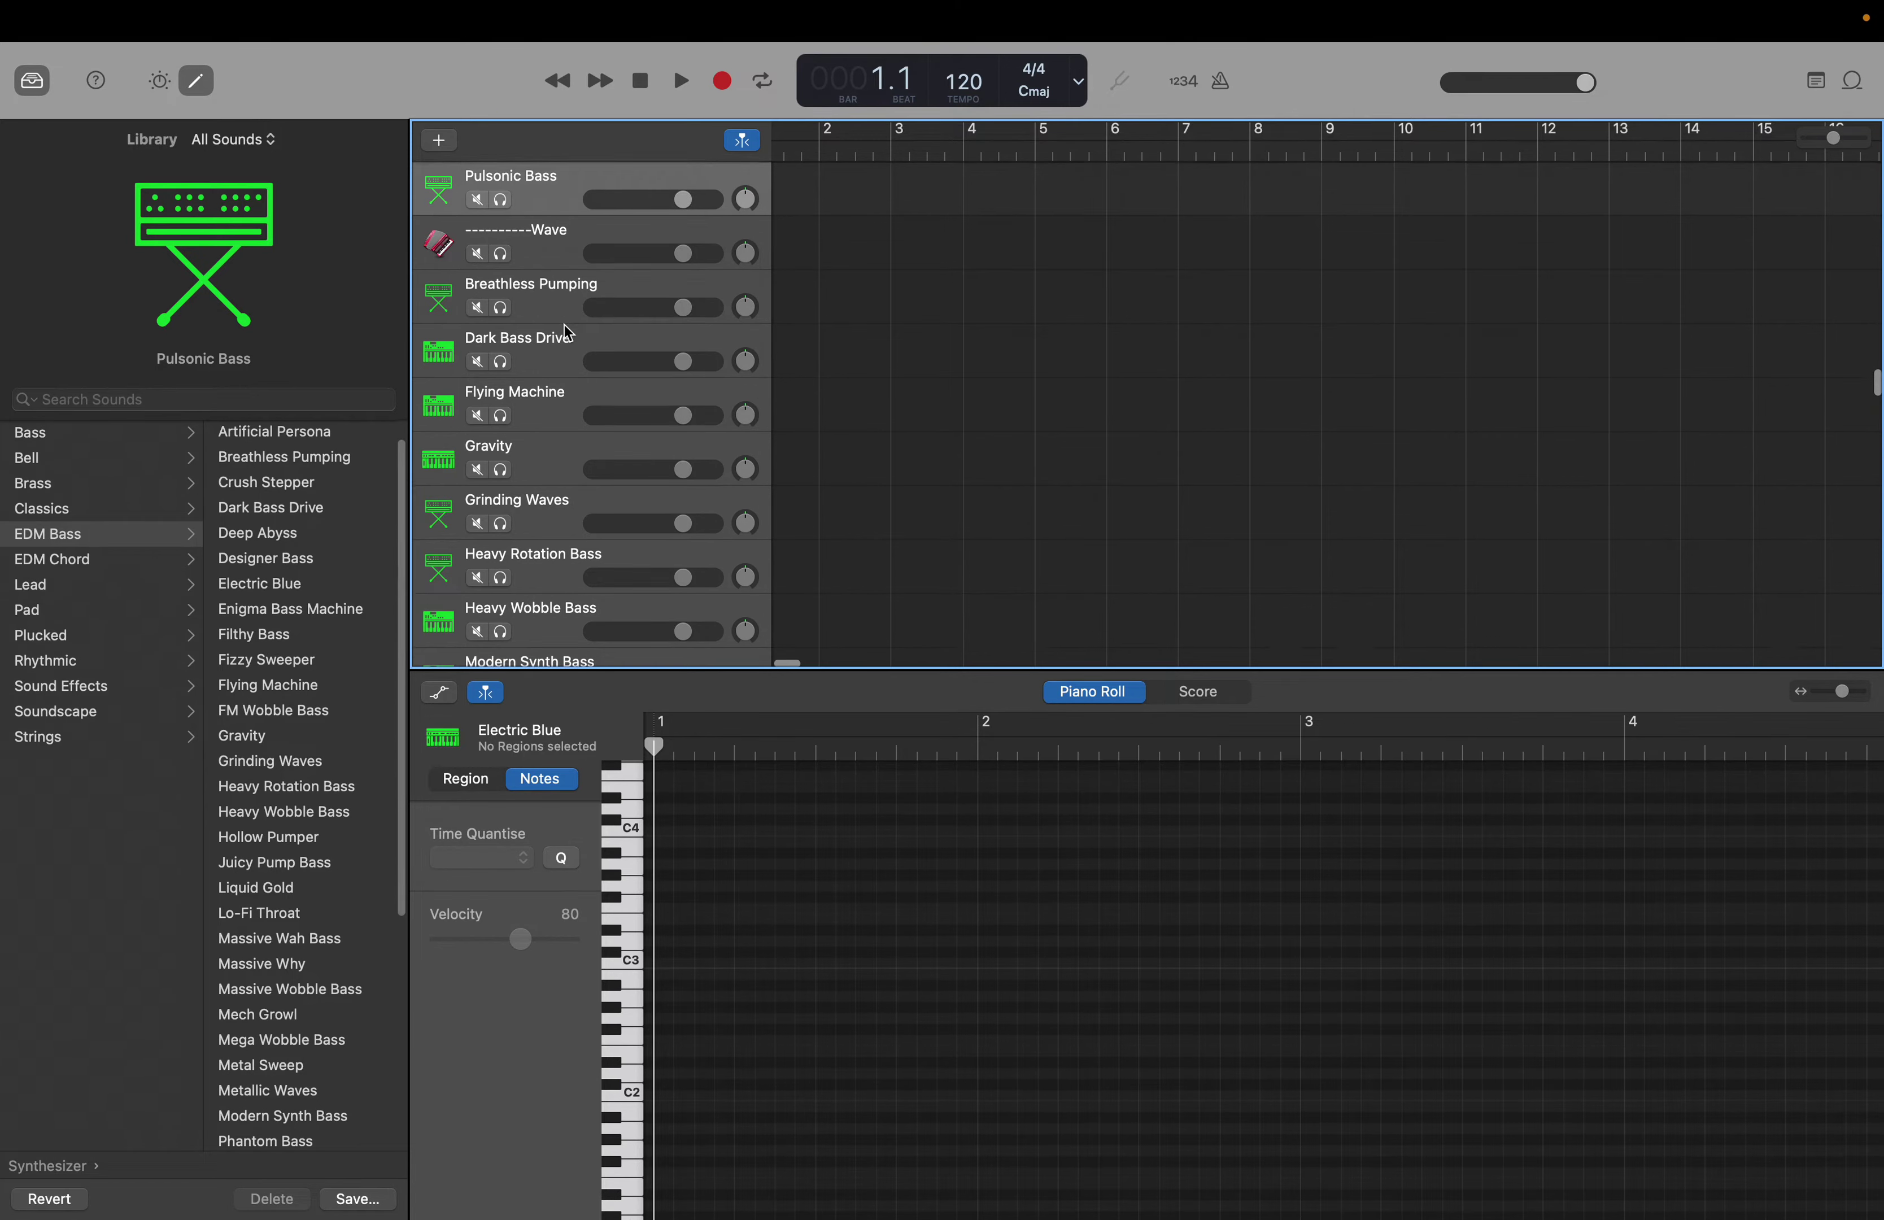
{"action": "scroll", "coordinate": [564, 326], "scroll_direction": "down", "scroll_amount": 4}
{"action": "scroll", "coordinate": [564, 325], "scroll_direction": "down", "scroll_amount": 4}
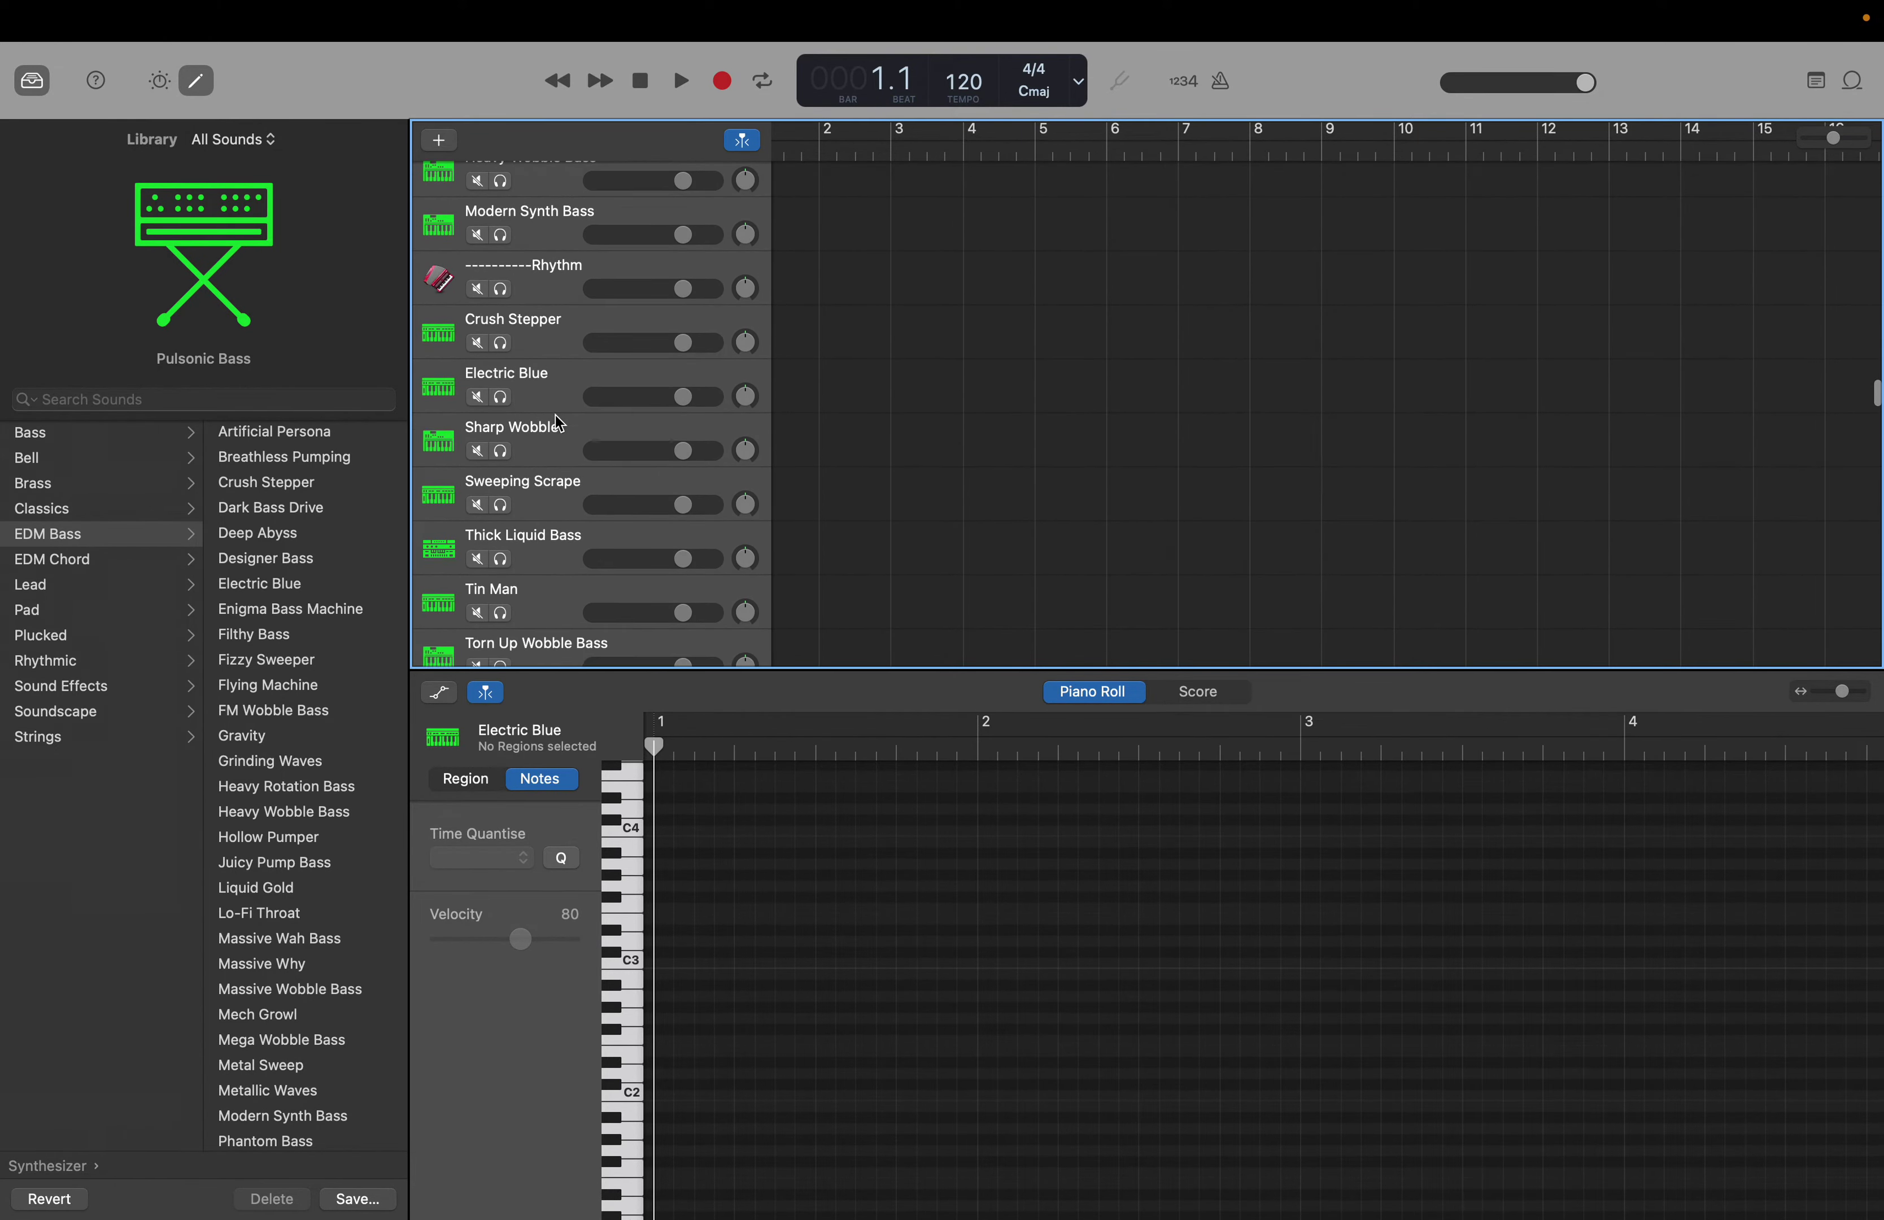
{"action": "left_click", "coordinate": [554, 441]}
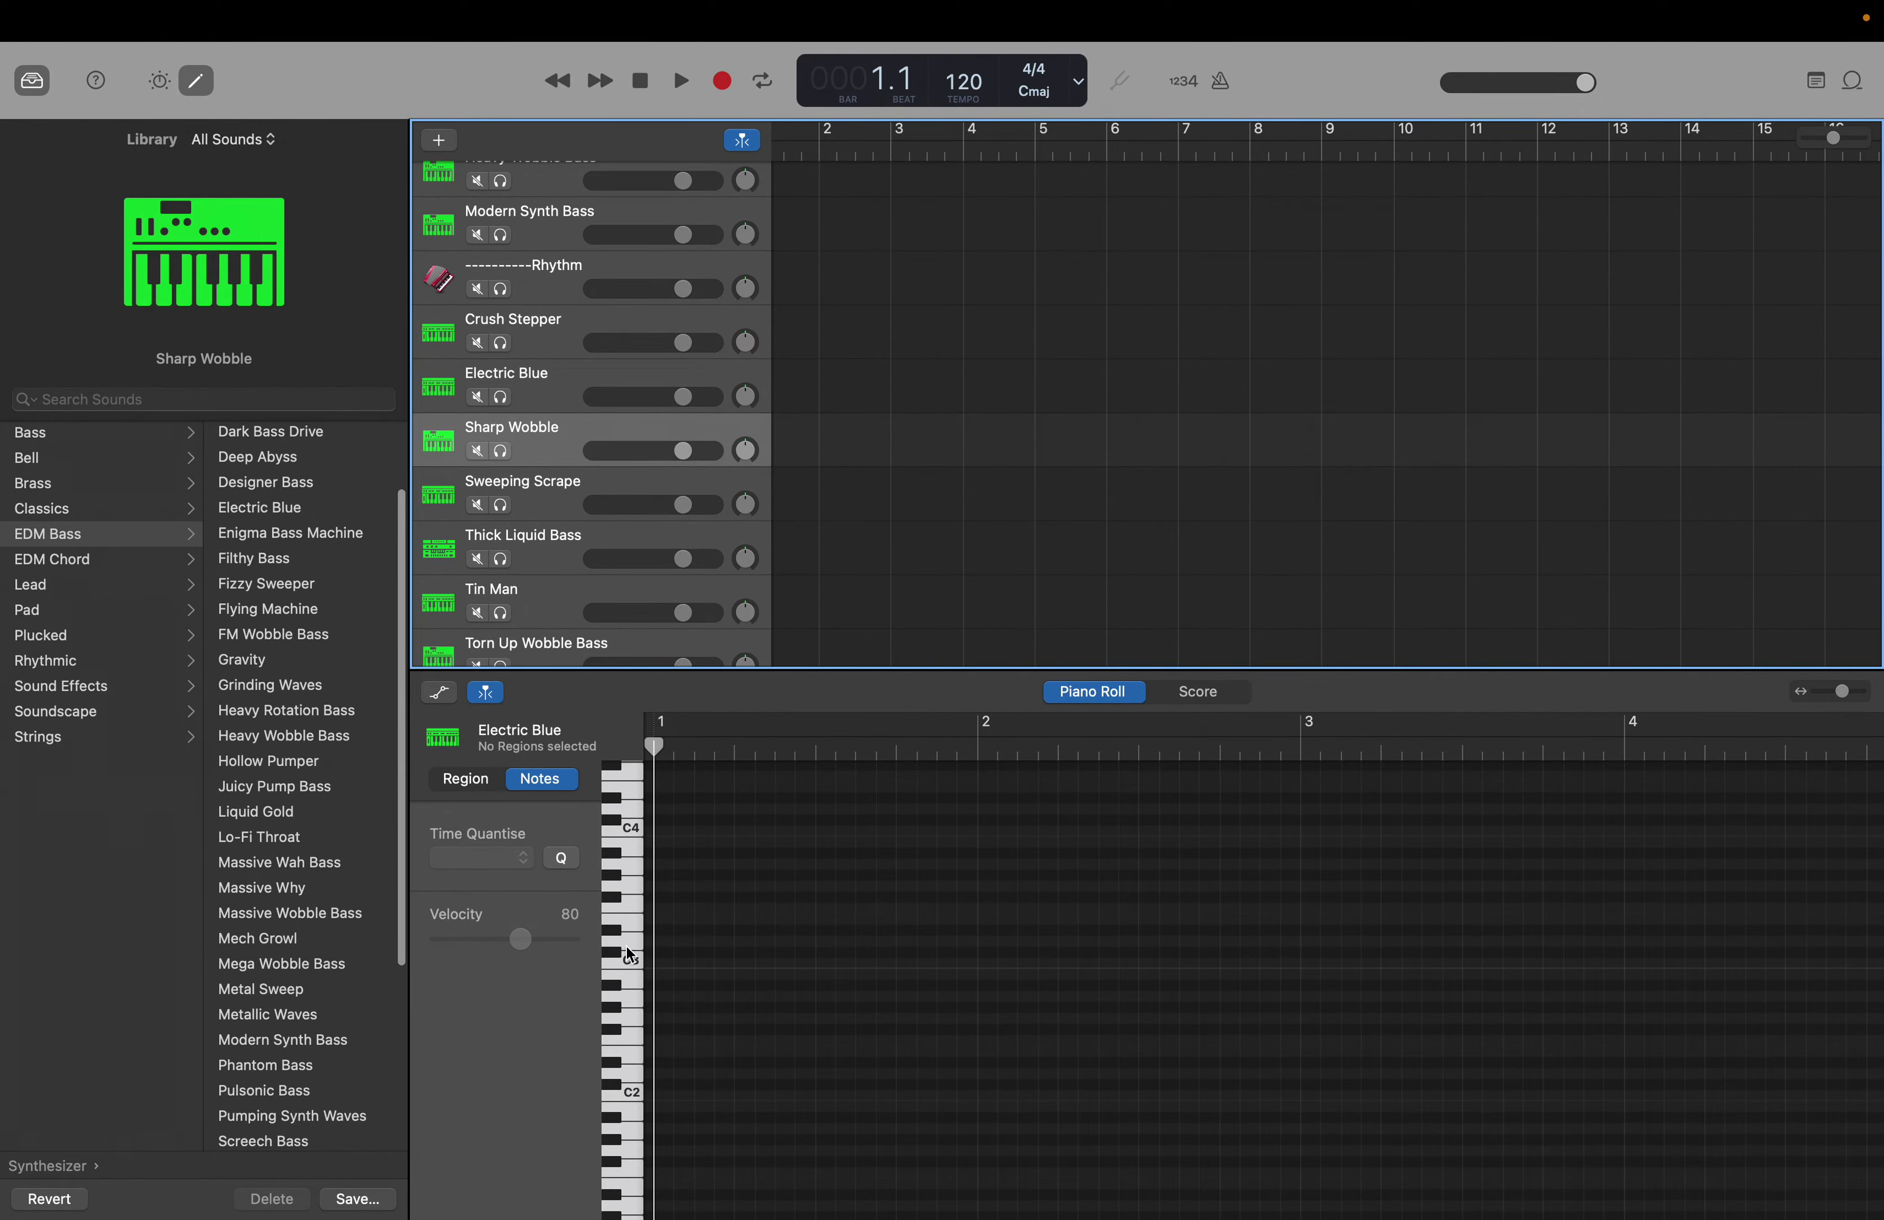
{"action": "left_click", "coordinate": [632, 1100]}
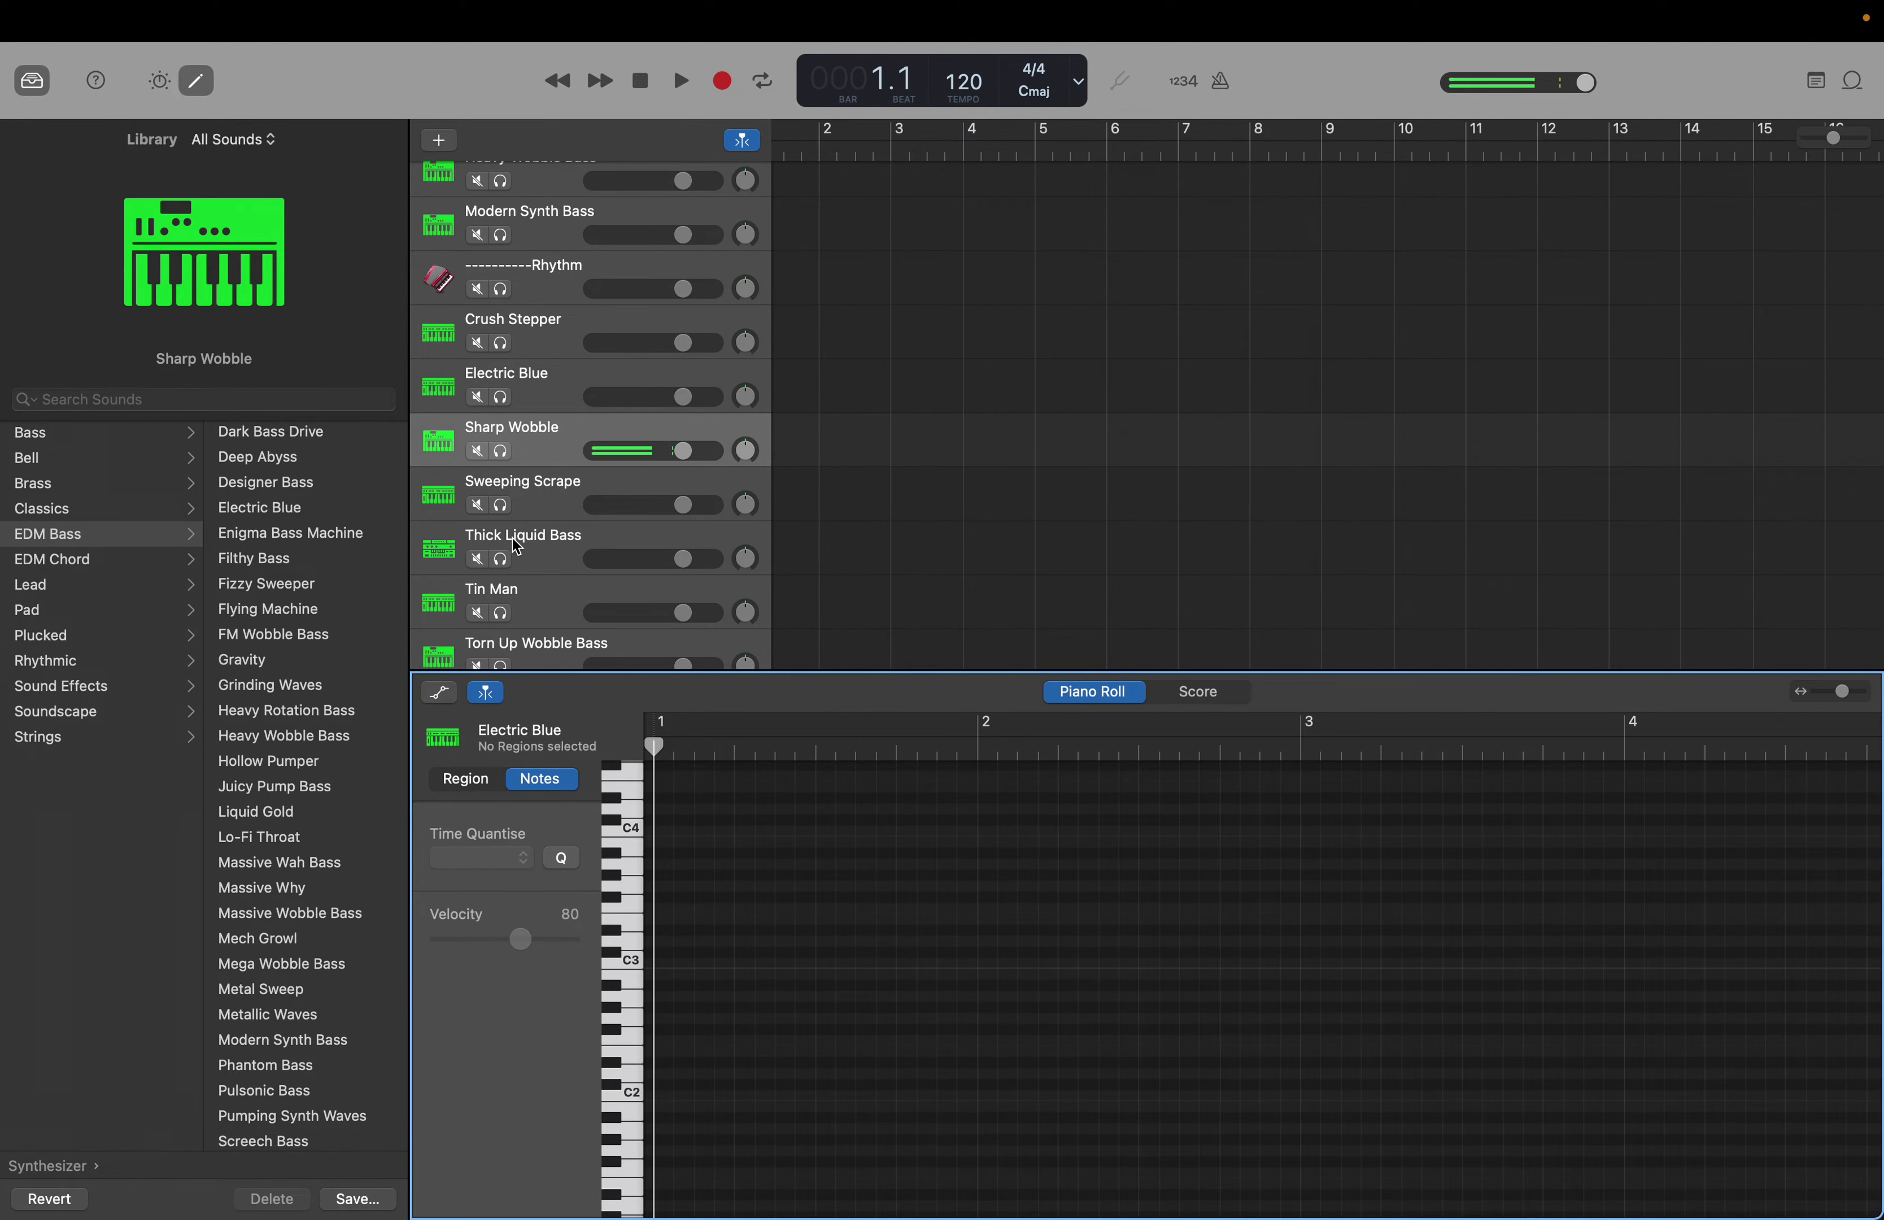
{"action": "left_click", "coordinate": [529, 455]}
{"action": "left_click_drag", "start_coordinate": [529, 455], "coordinate": [531, 266]}
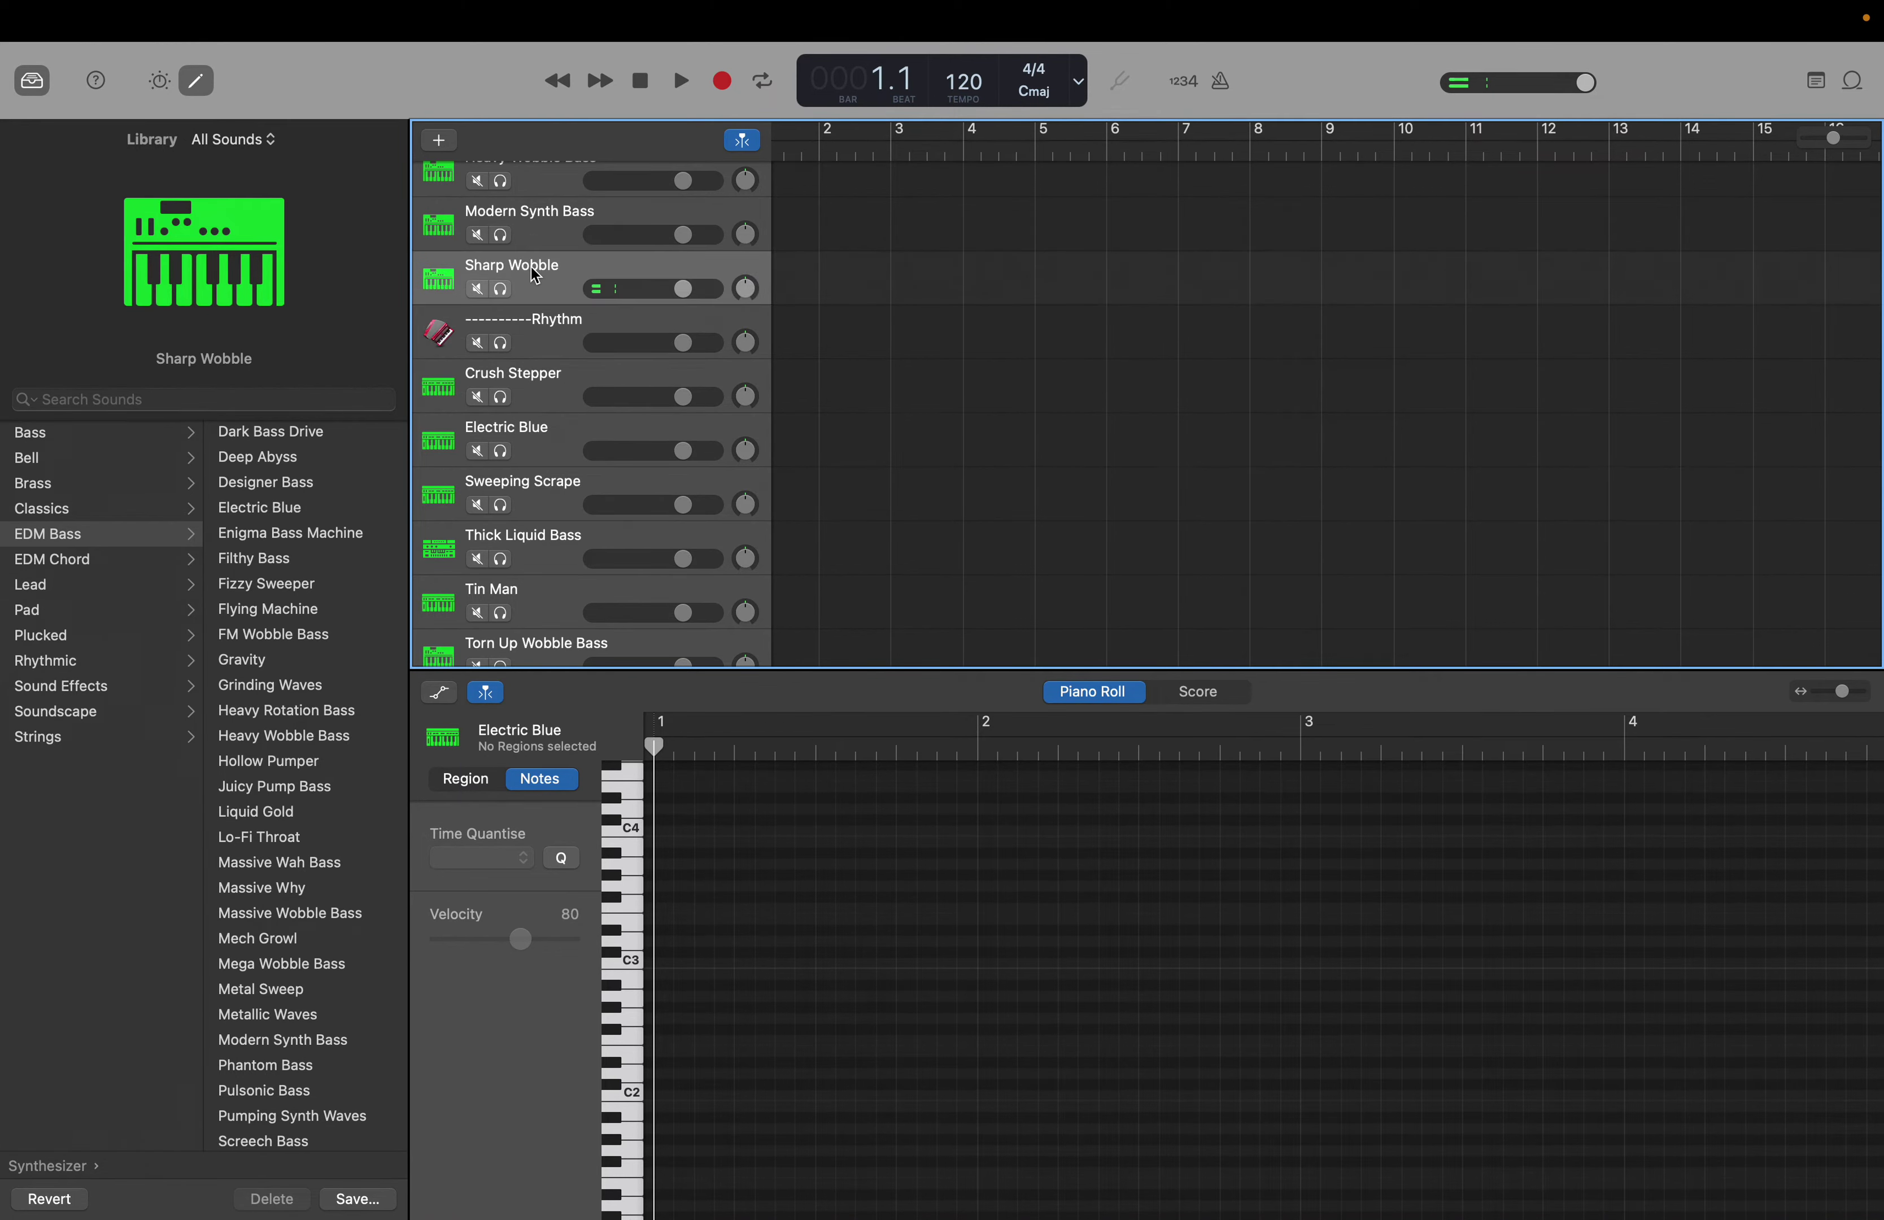
Audition Sweeping Scrape at C2 and move it to the end of the Attack group, directly below Pulsonic Bass and above the Wave divider
{"action": "left_click", "coordinate": [538, 492]}
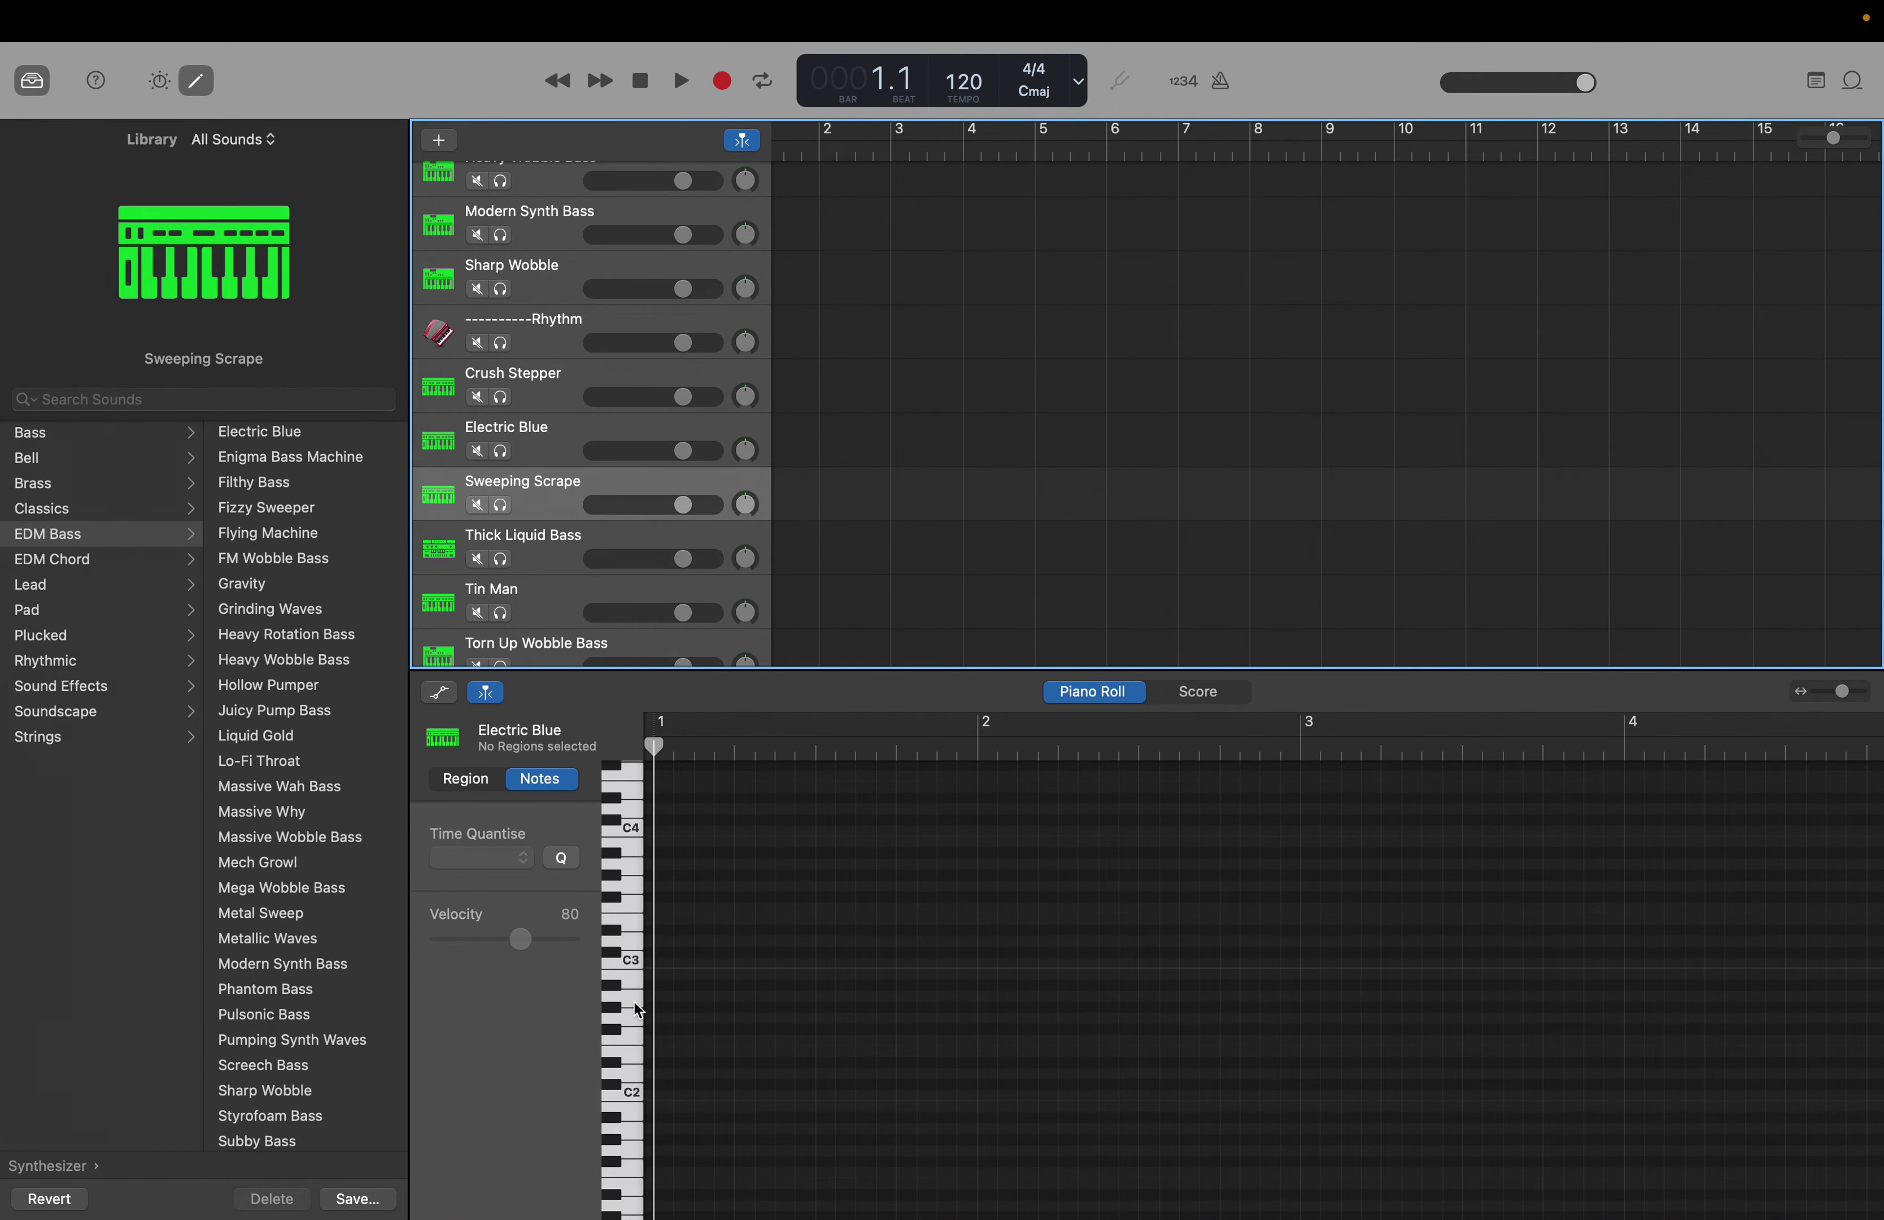
{"action": "left_click", "coordinate": [631, 1093]}
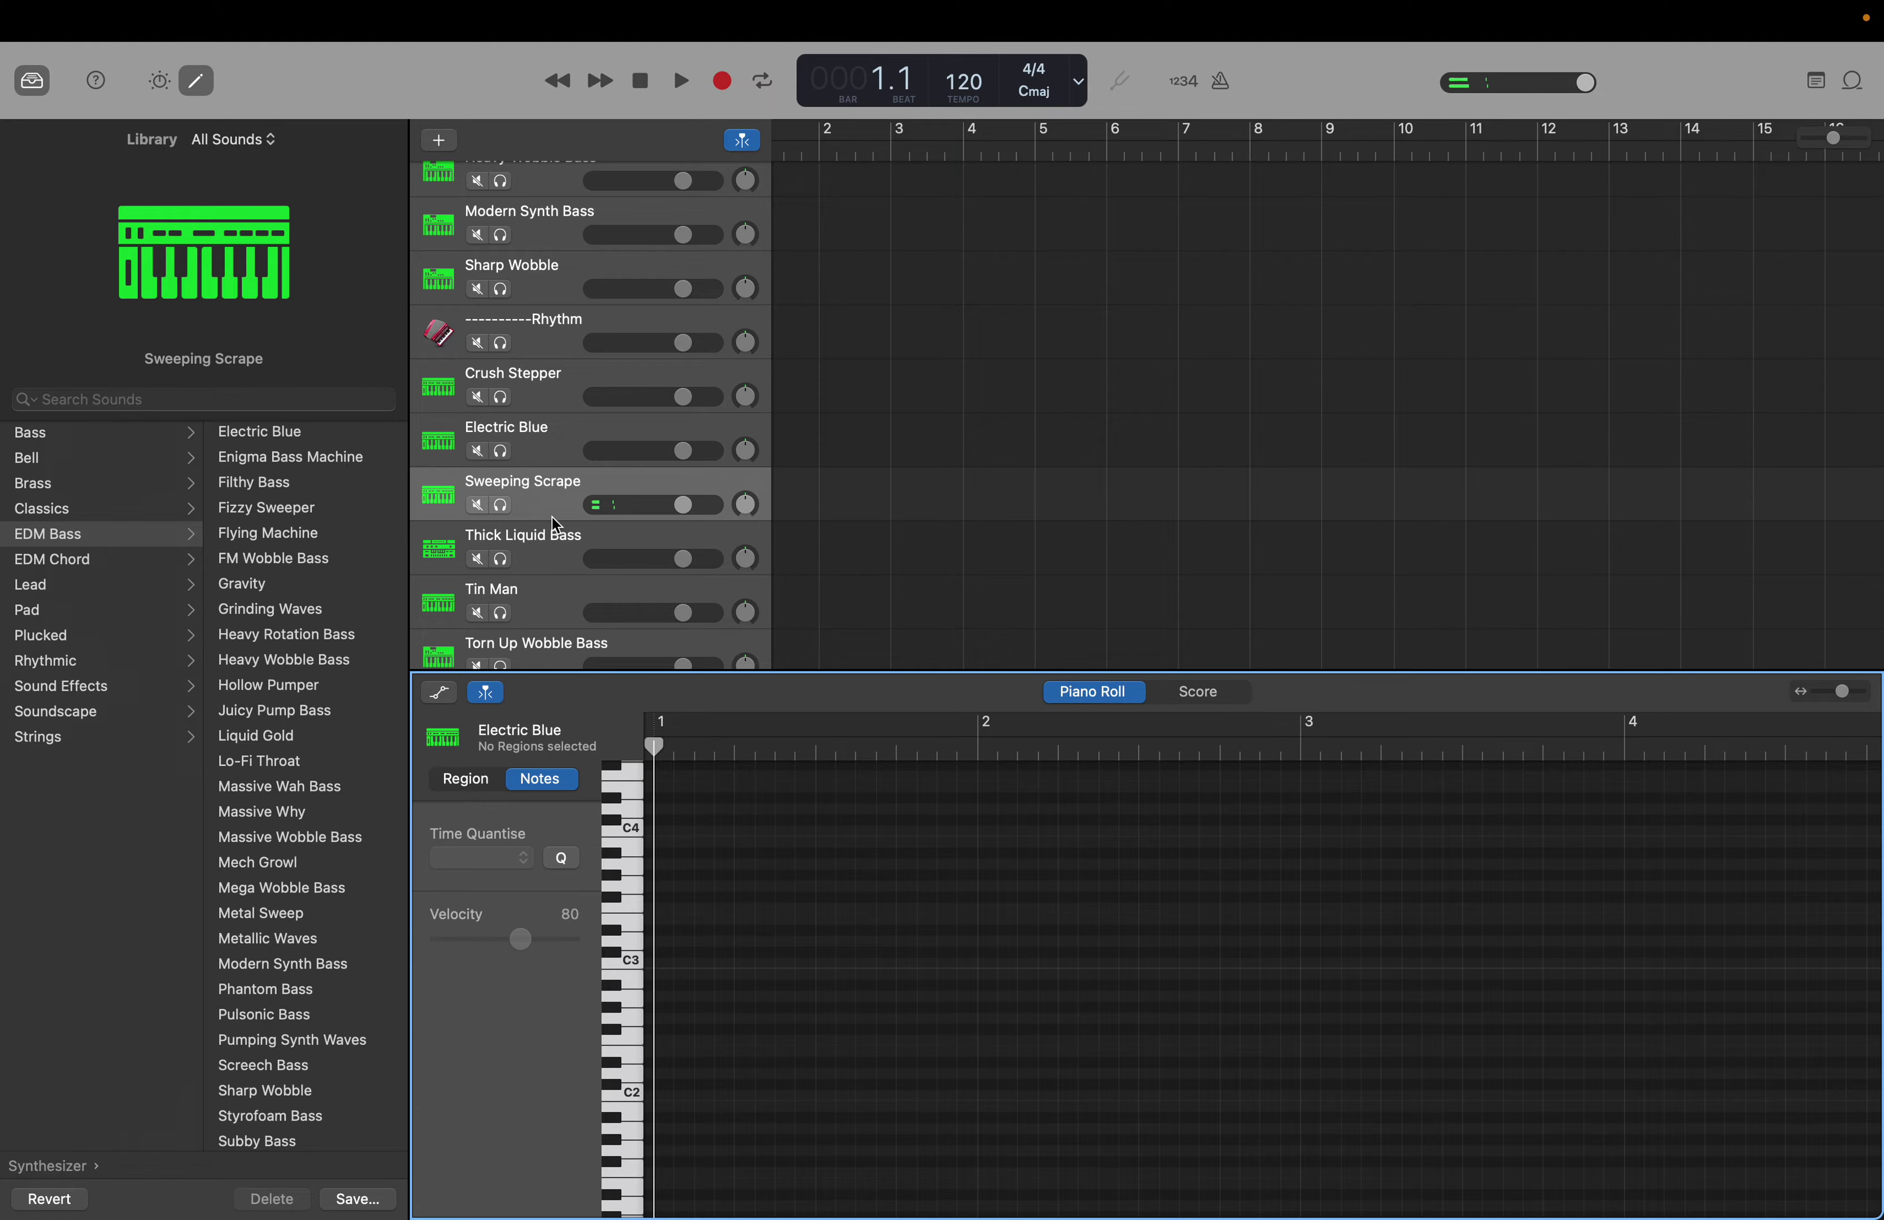
{"action": "left_click_drag", "start_coordinate": [546, 500], "coordinate": [557, 423]}
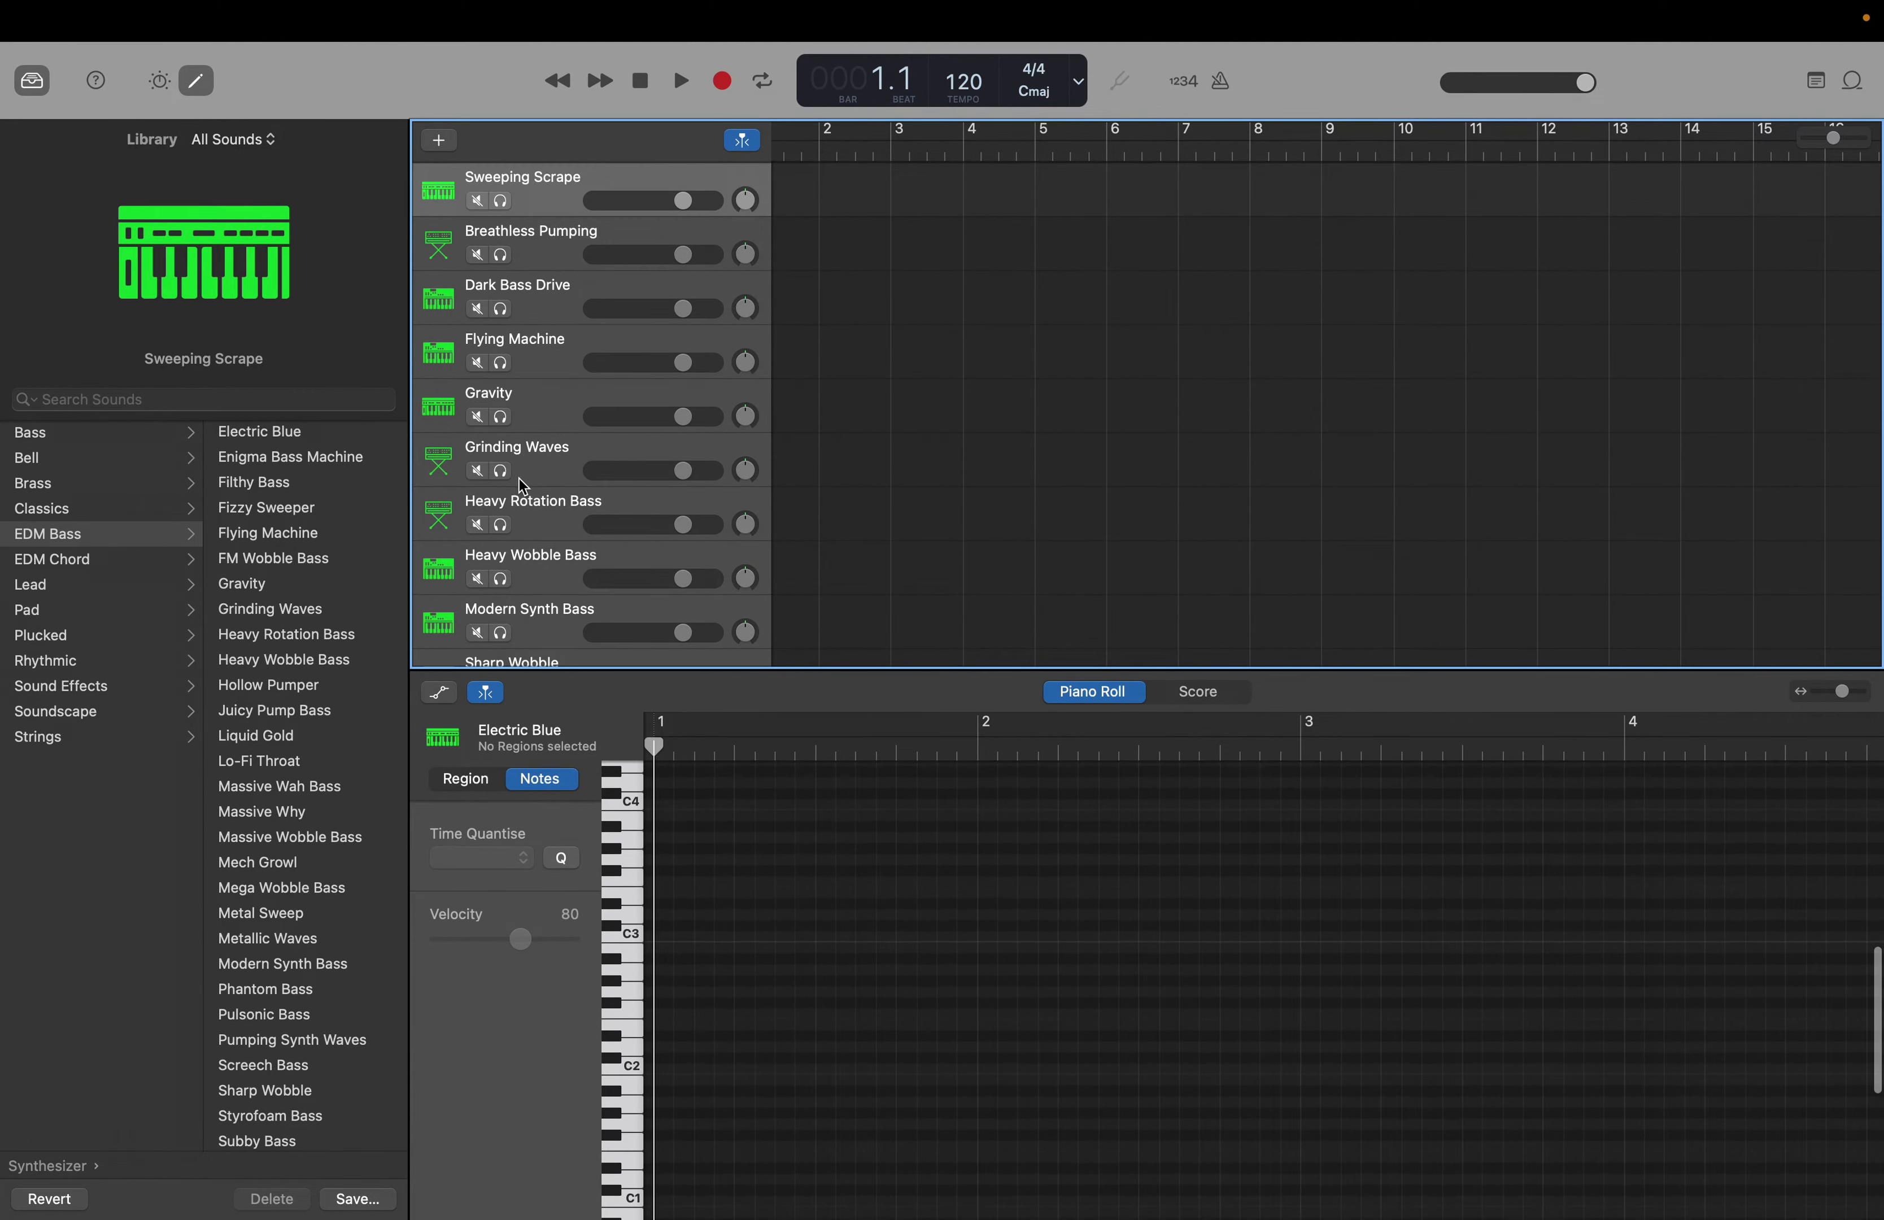
{"action": "scroll", "coordinate": [513, 460], "scroll_direction": "up", "scroll_amount": 2}
{"action": "scroll", "coordinate": [517, 468], "scroll_direction": "up", "scroll_amount": 2}
{"action": "left_click_drag", "start_coordinate": [517, 370], "coordinate": [516, 313]}
Audition Thick Liquid Bass at C2 and move it directly below Sharp Wobble, above the Rhythm divider
{"action": "scroll", "coordinate": [516, 313], "scroll_direction": "down", "scroll_amount": 5}
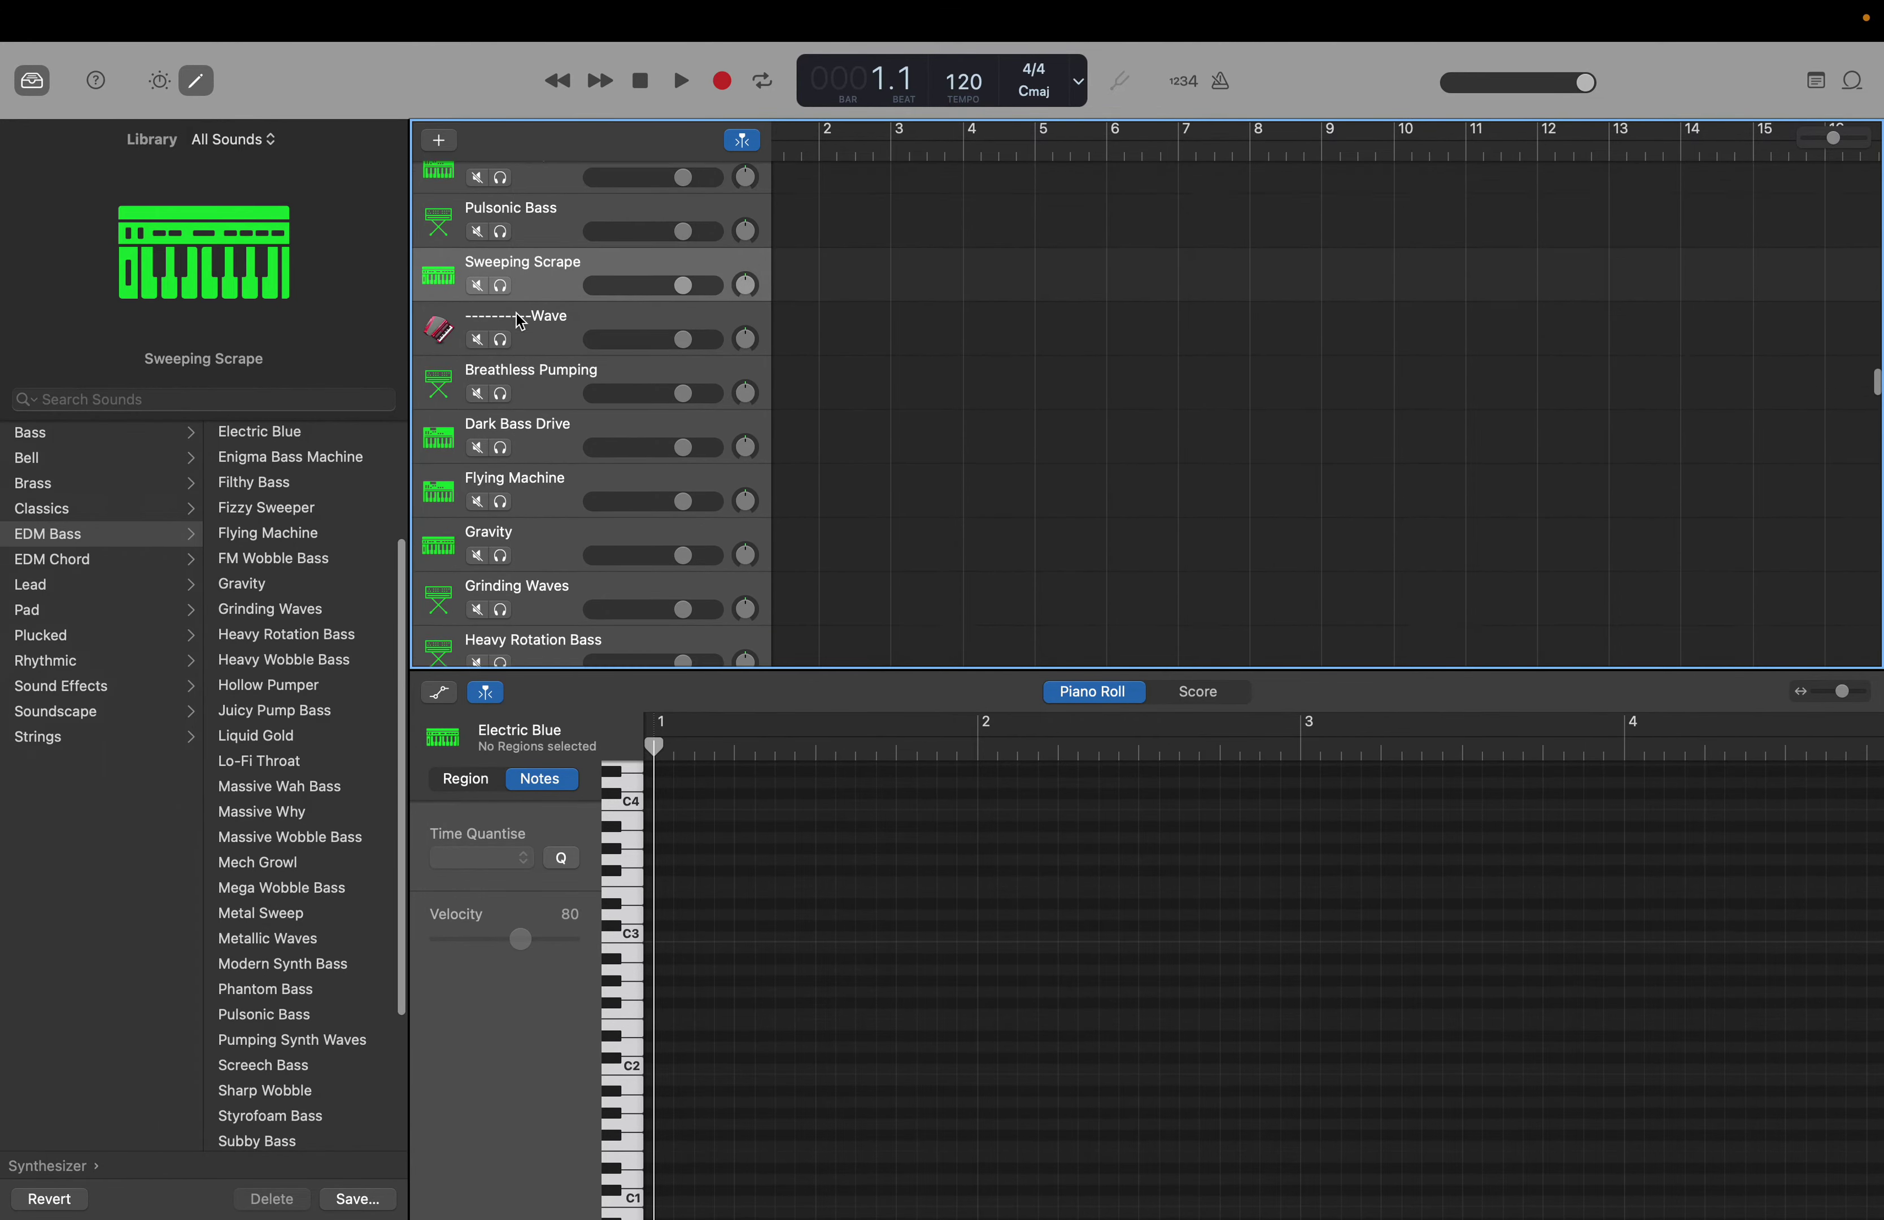
{"action": "scroll", "coordinate": [517, 313], "scroll_direction": "down", "scroll_amount": 6}
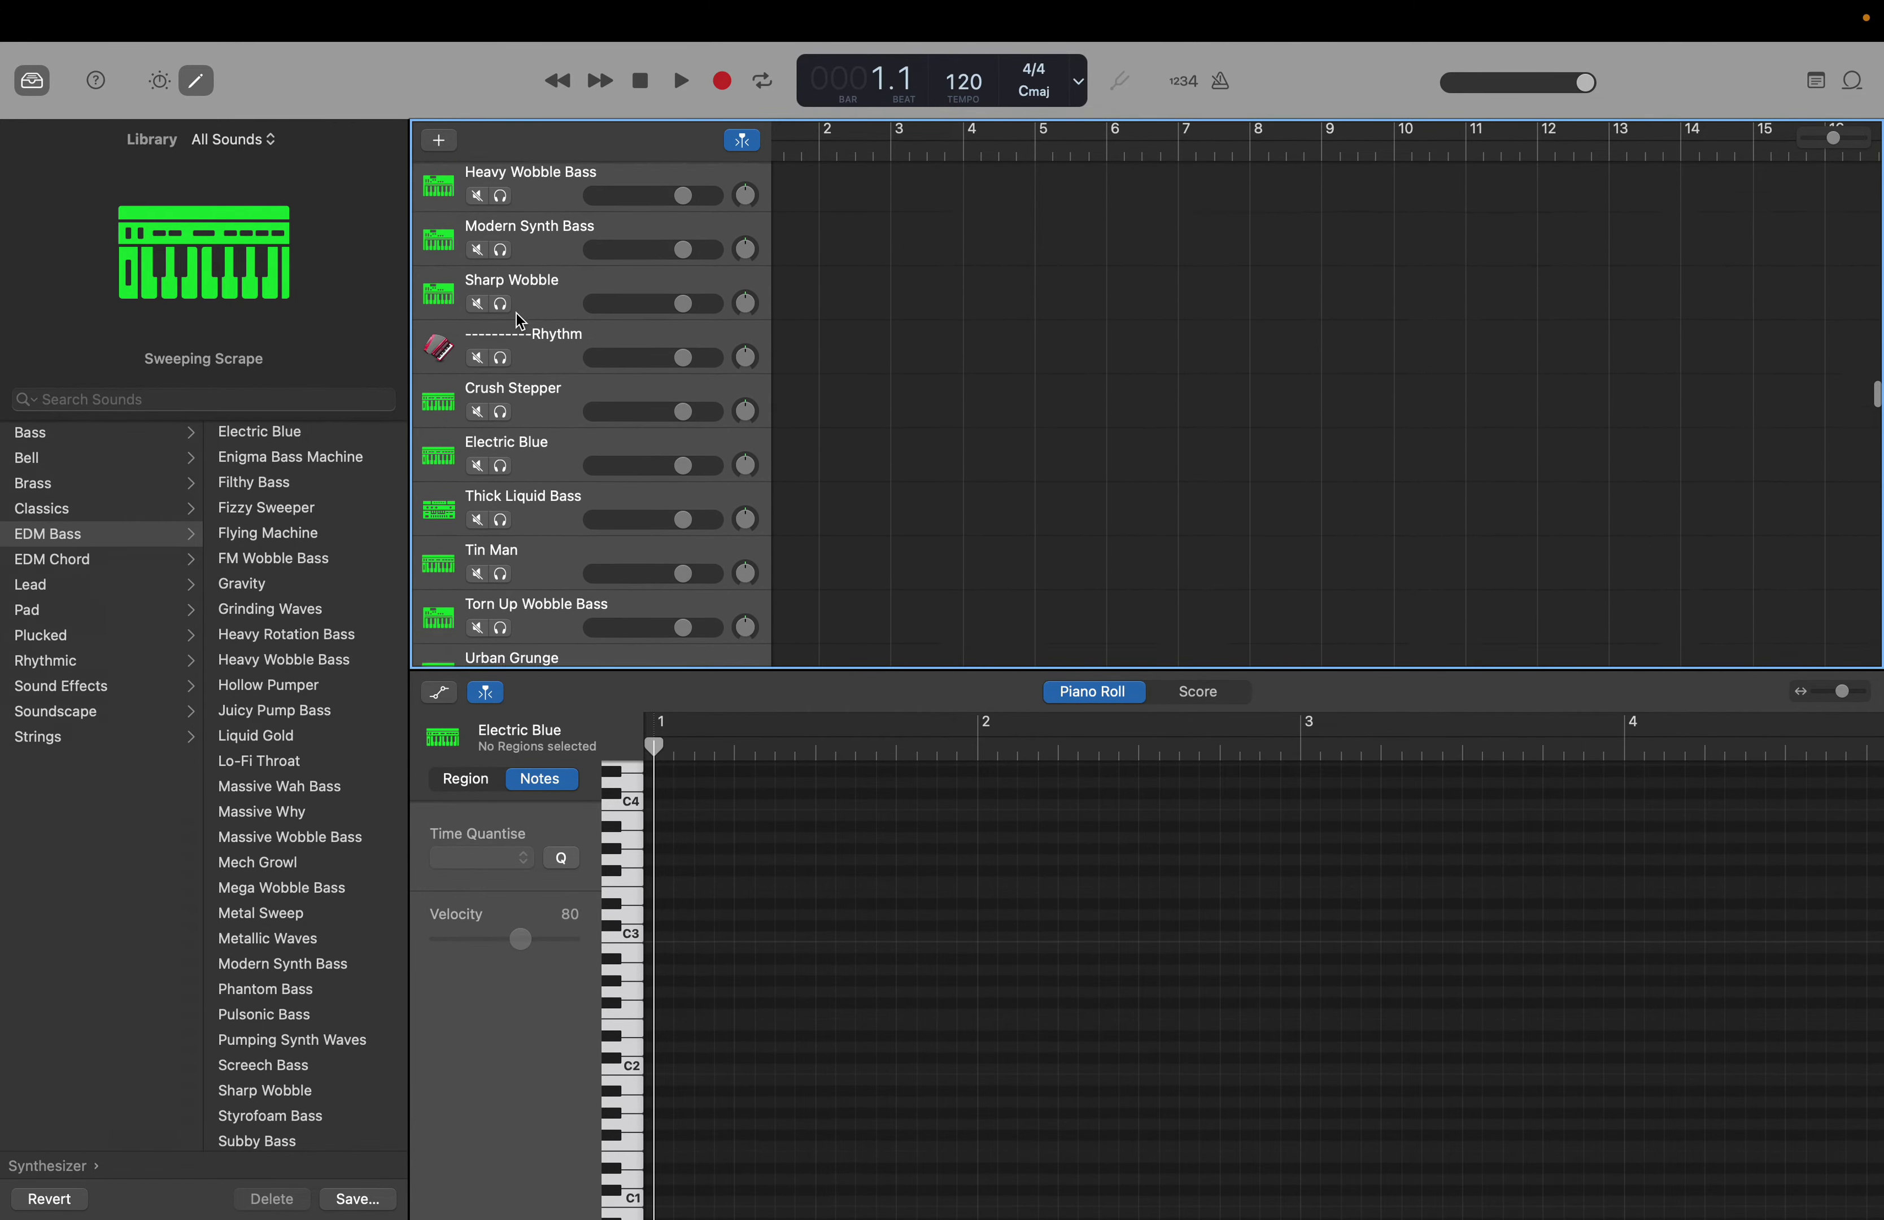
{"action": "left_click", "coordinate": [537, 411]}
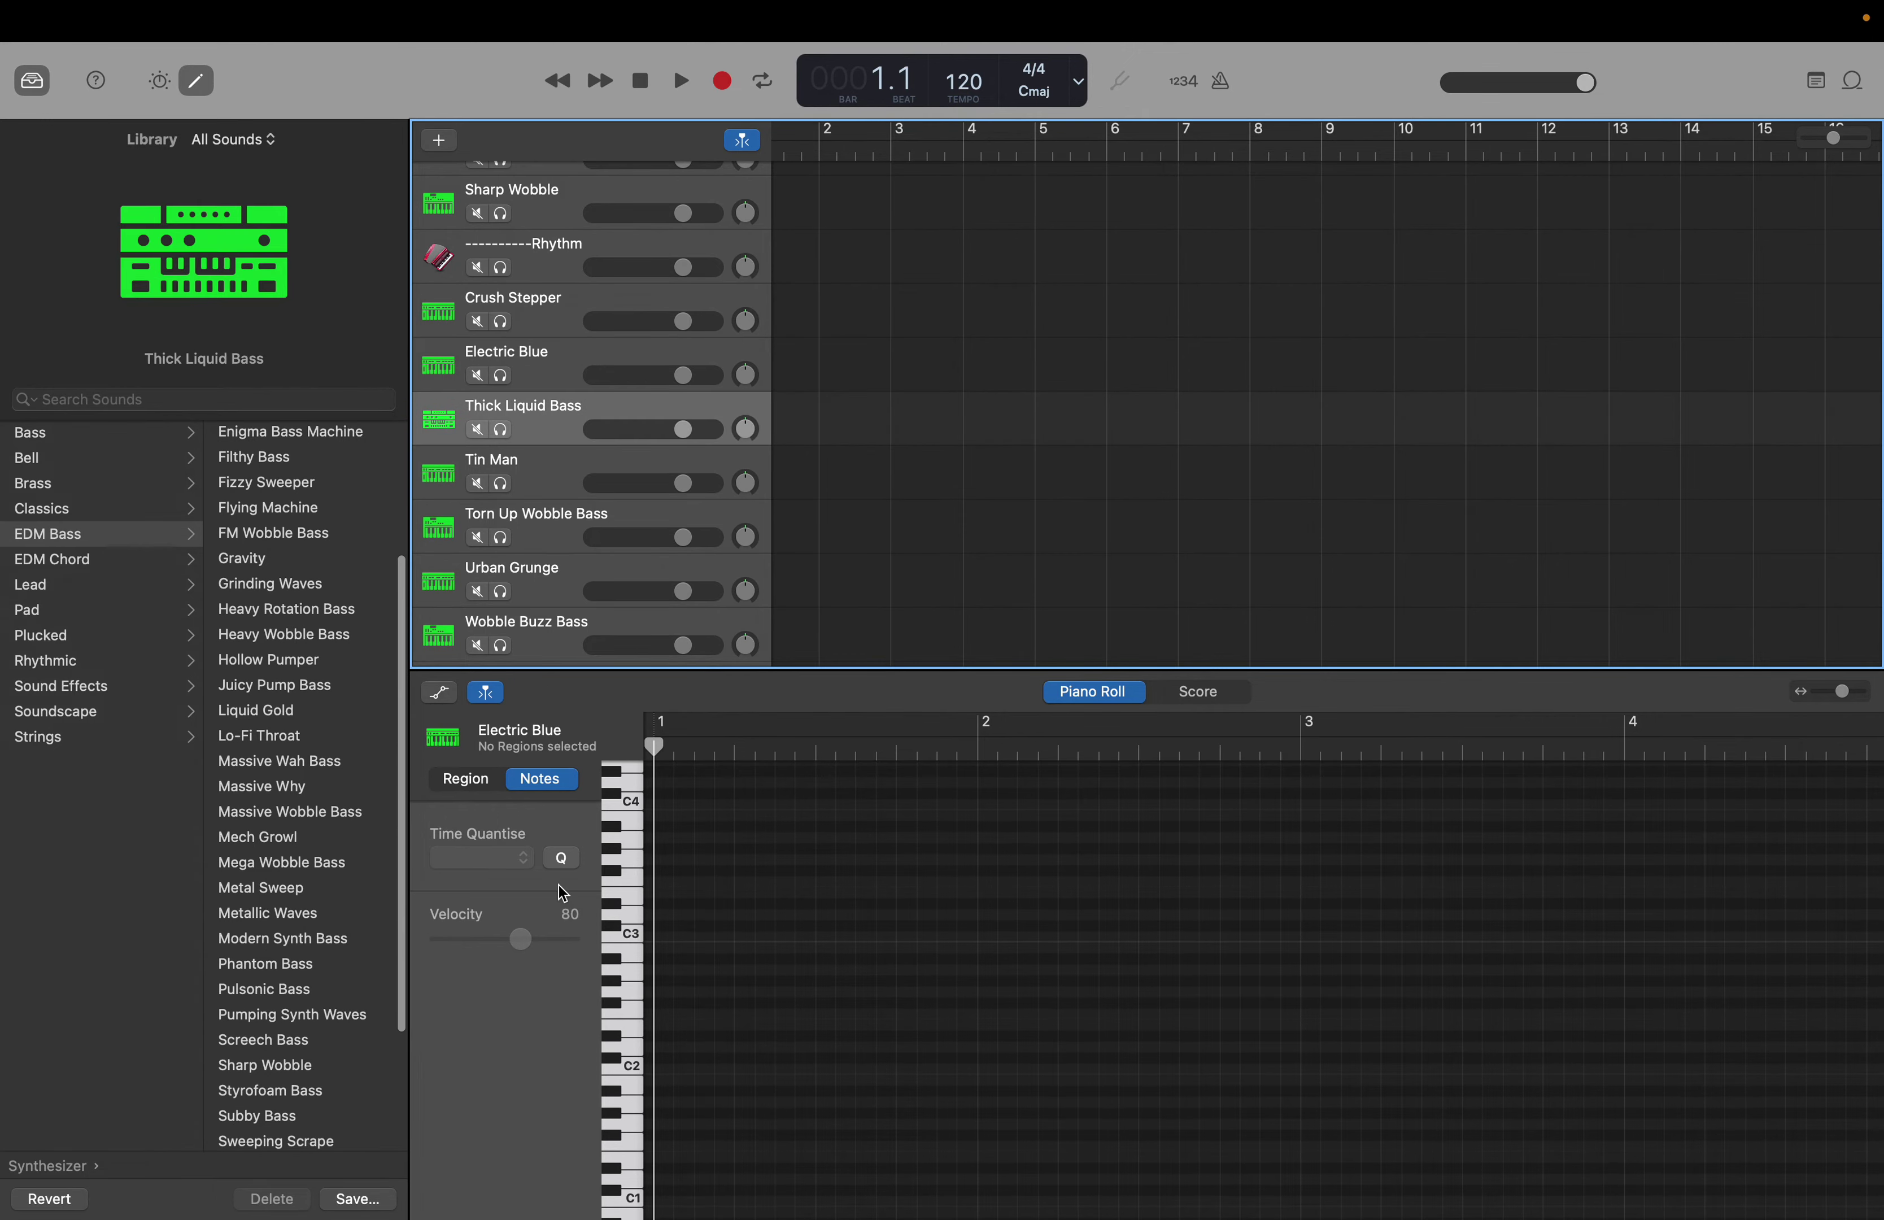
{"action": "left_click", "coordinate": [632, 1074]}
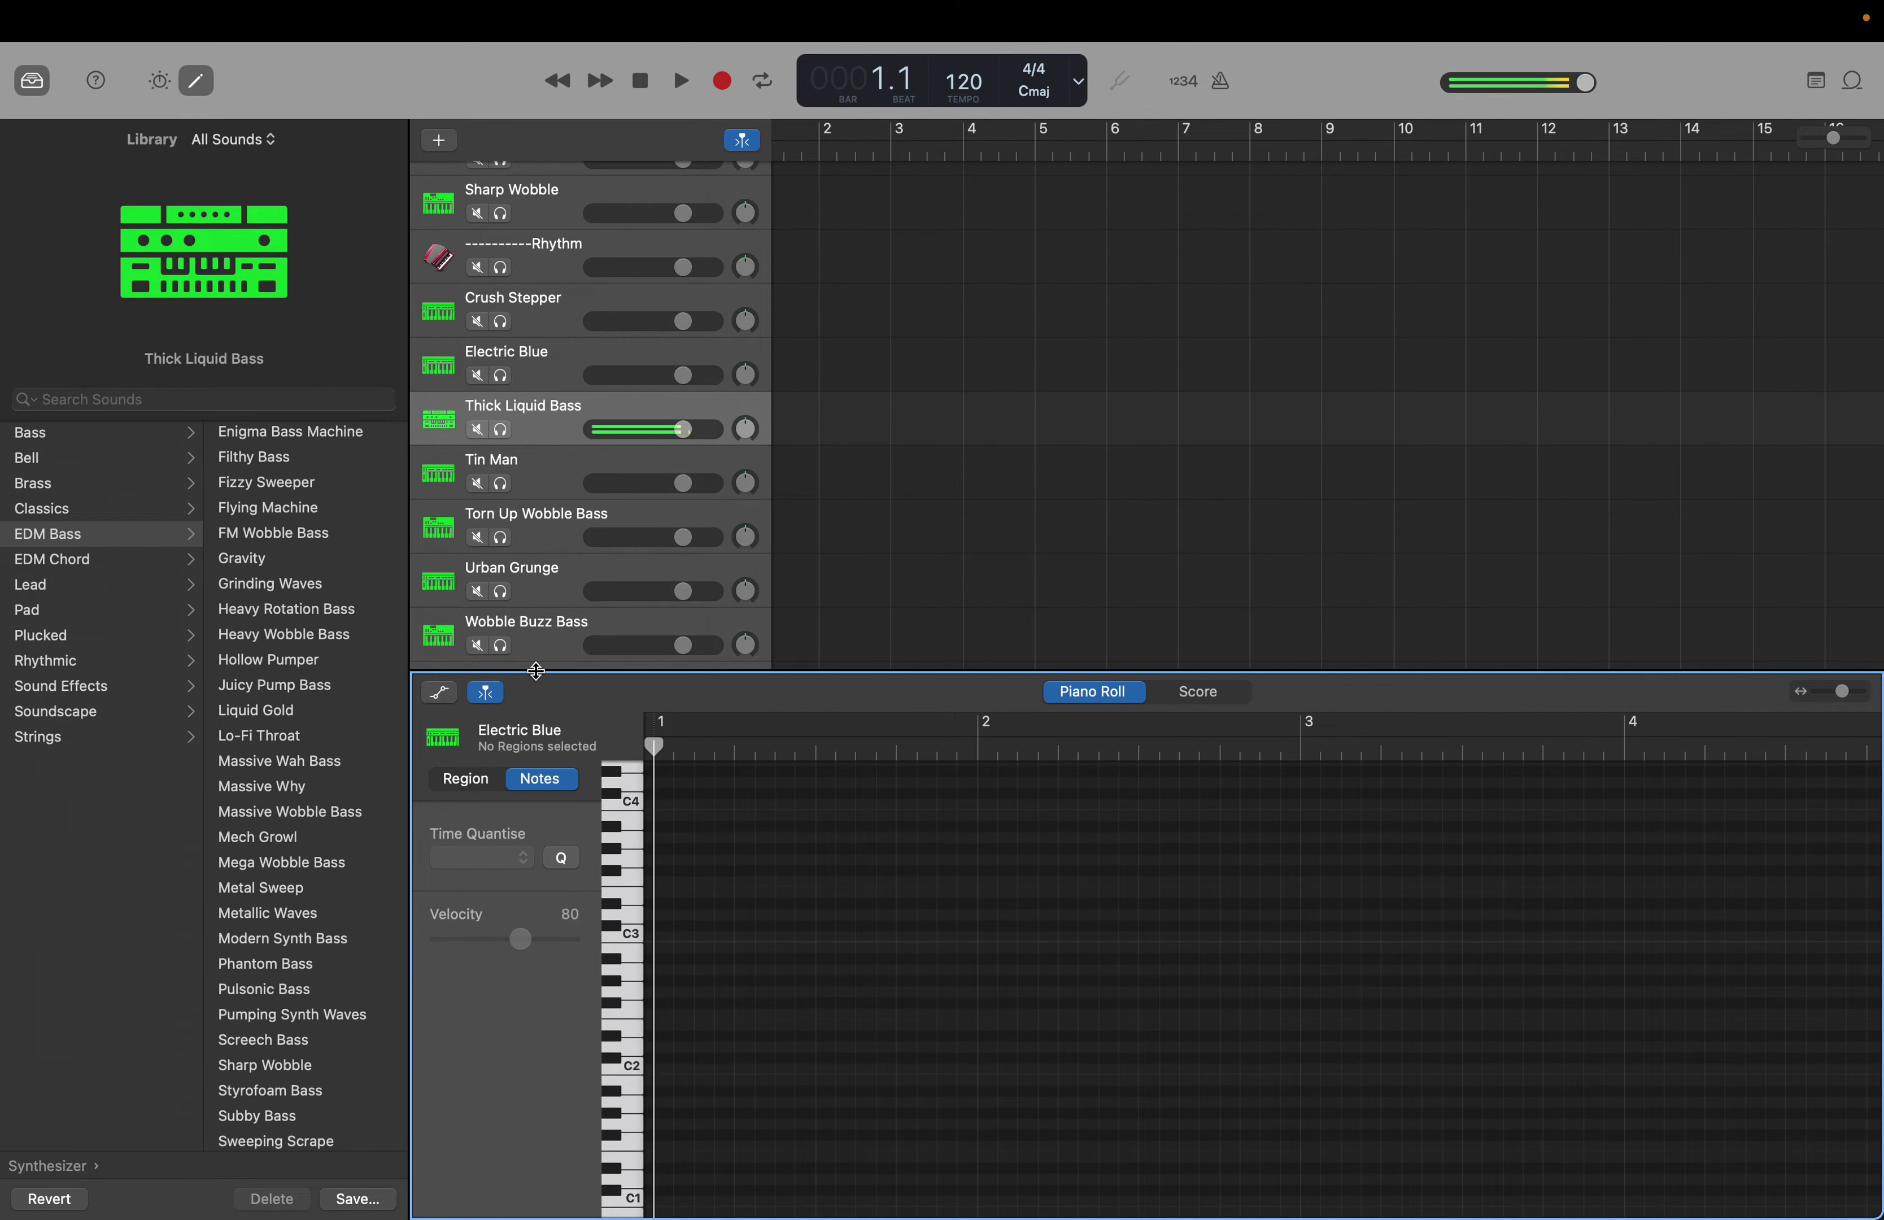
{"action": "left_click", "coordinate": [539, 428]}
{"action": "left_click_drag", "start_coordinate": [540, 428], "coordinate": [539, 254]}
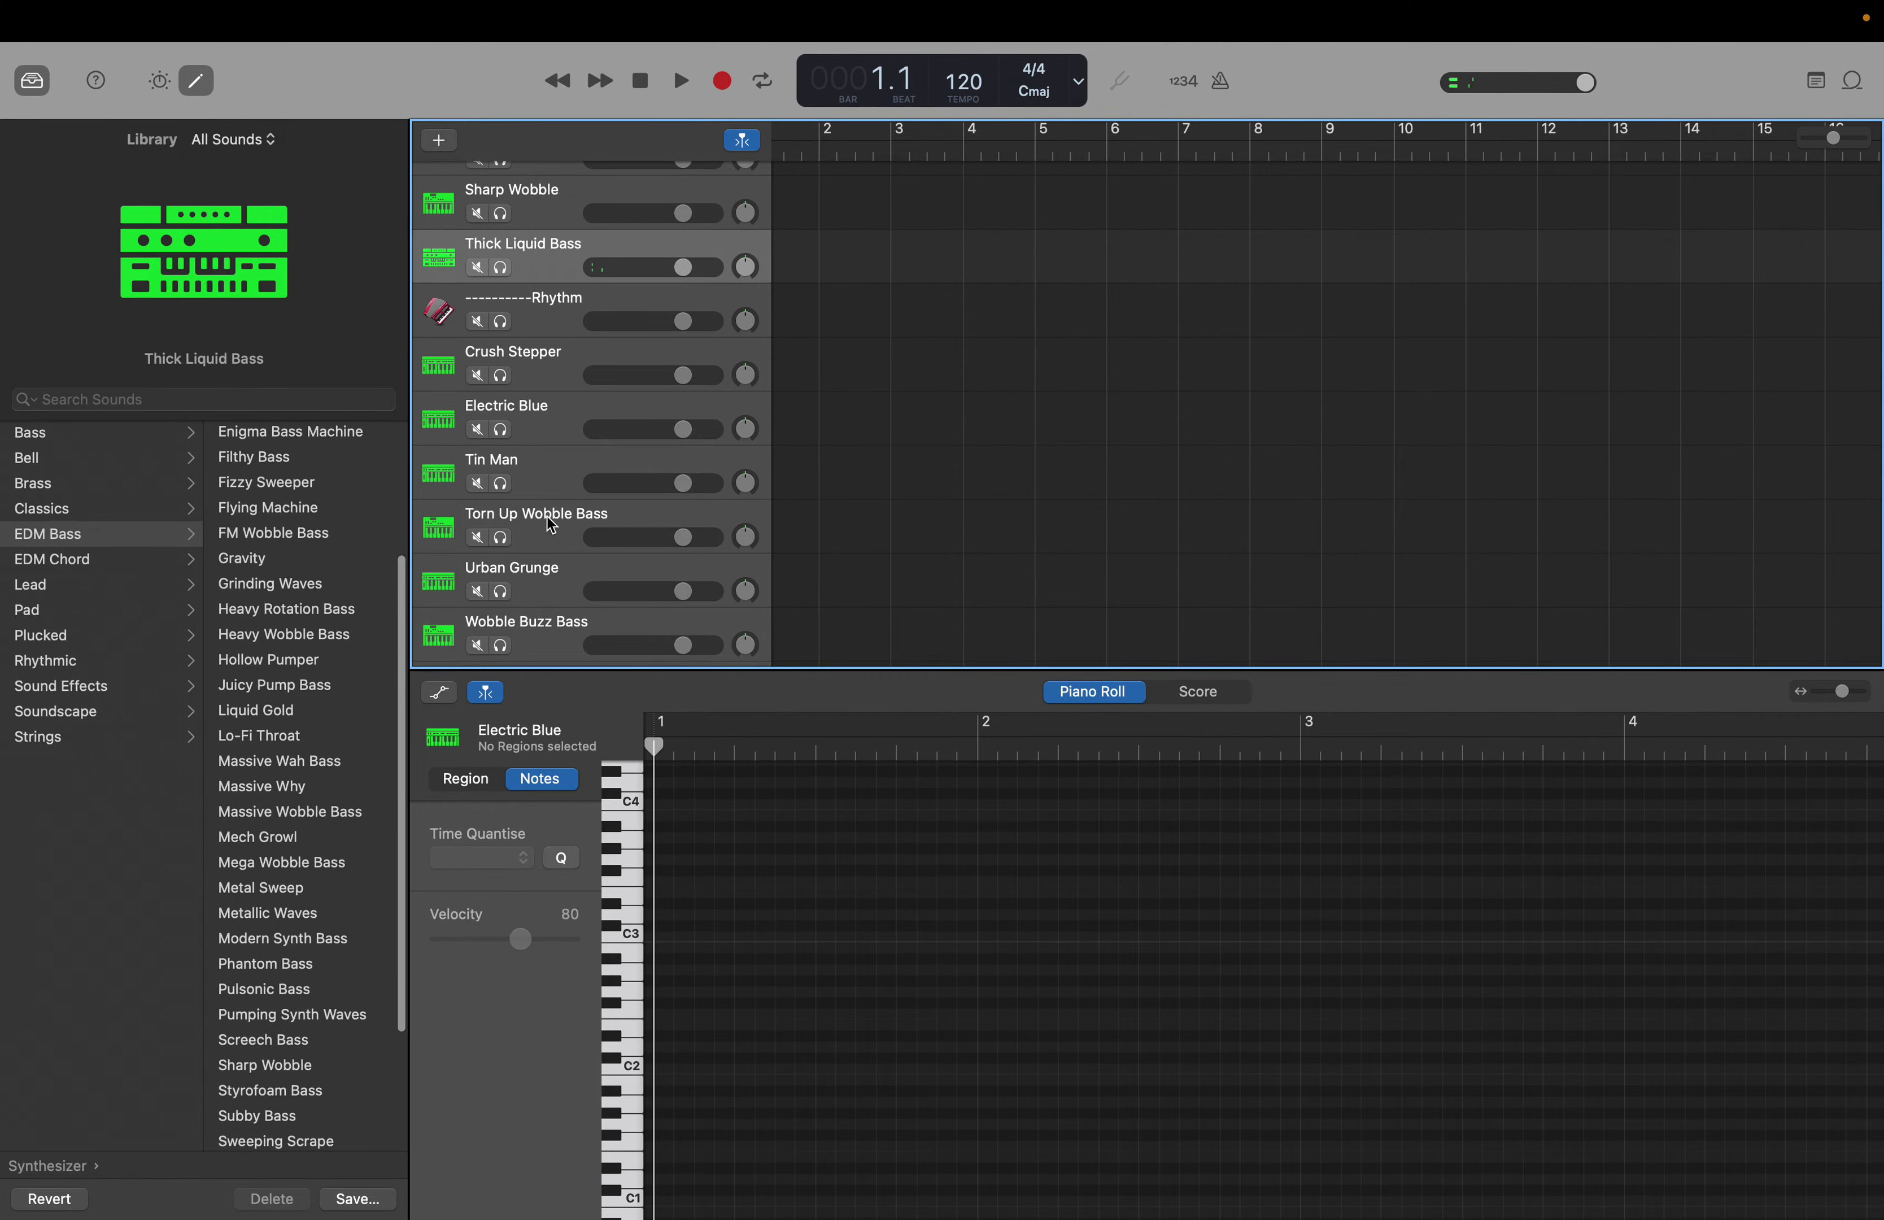
Audition Tin Man at C2 and move it up out of the Rhythm group to a position above Heavy Wobble Bass
{"action": "left_click", "coordinate": [545, 477]}
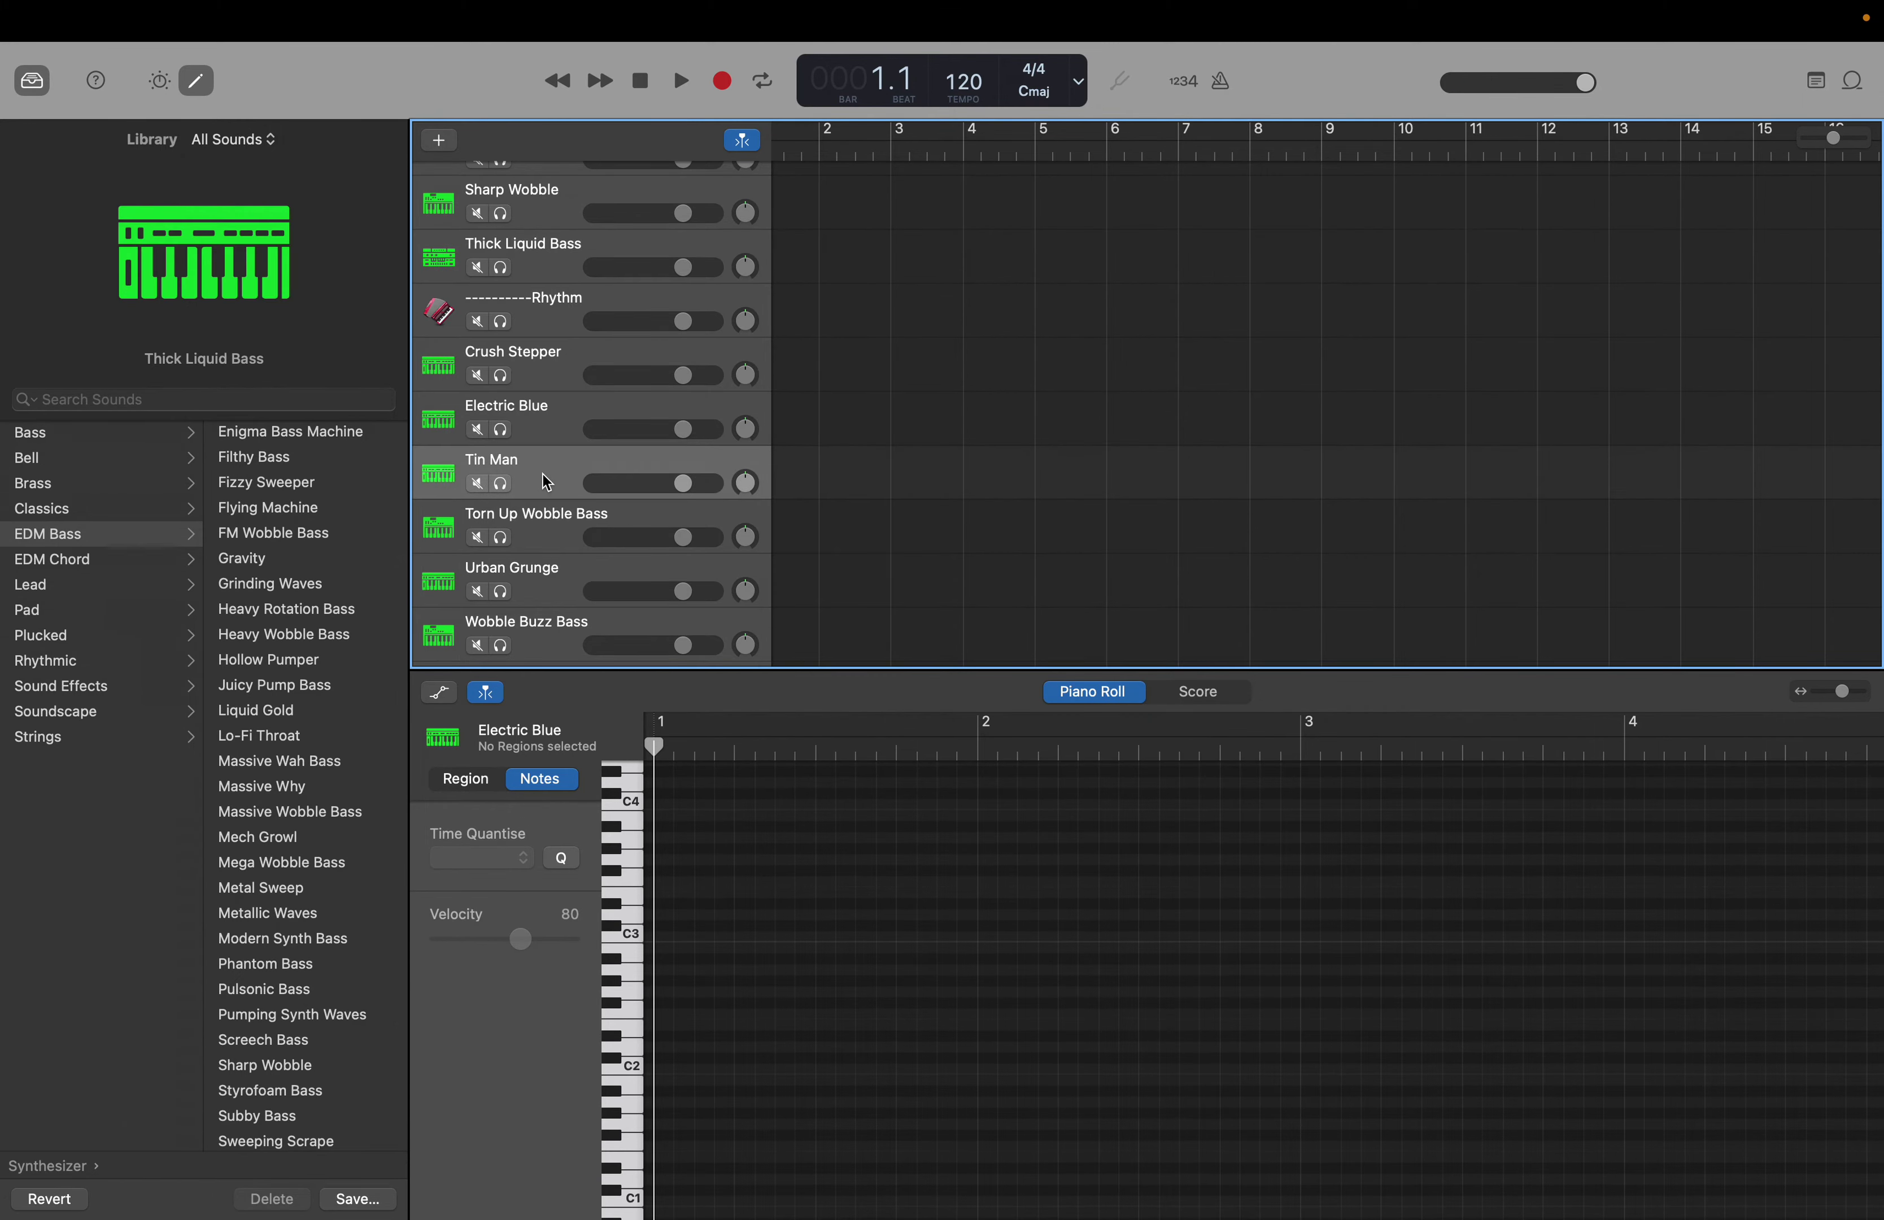
{"action": "left_click", "coordinate": [636, 1076]}
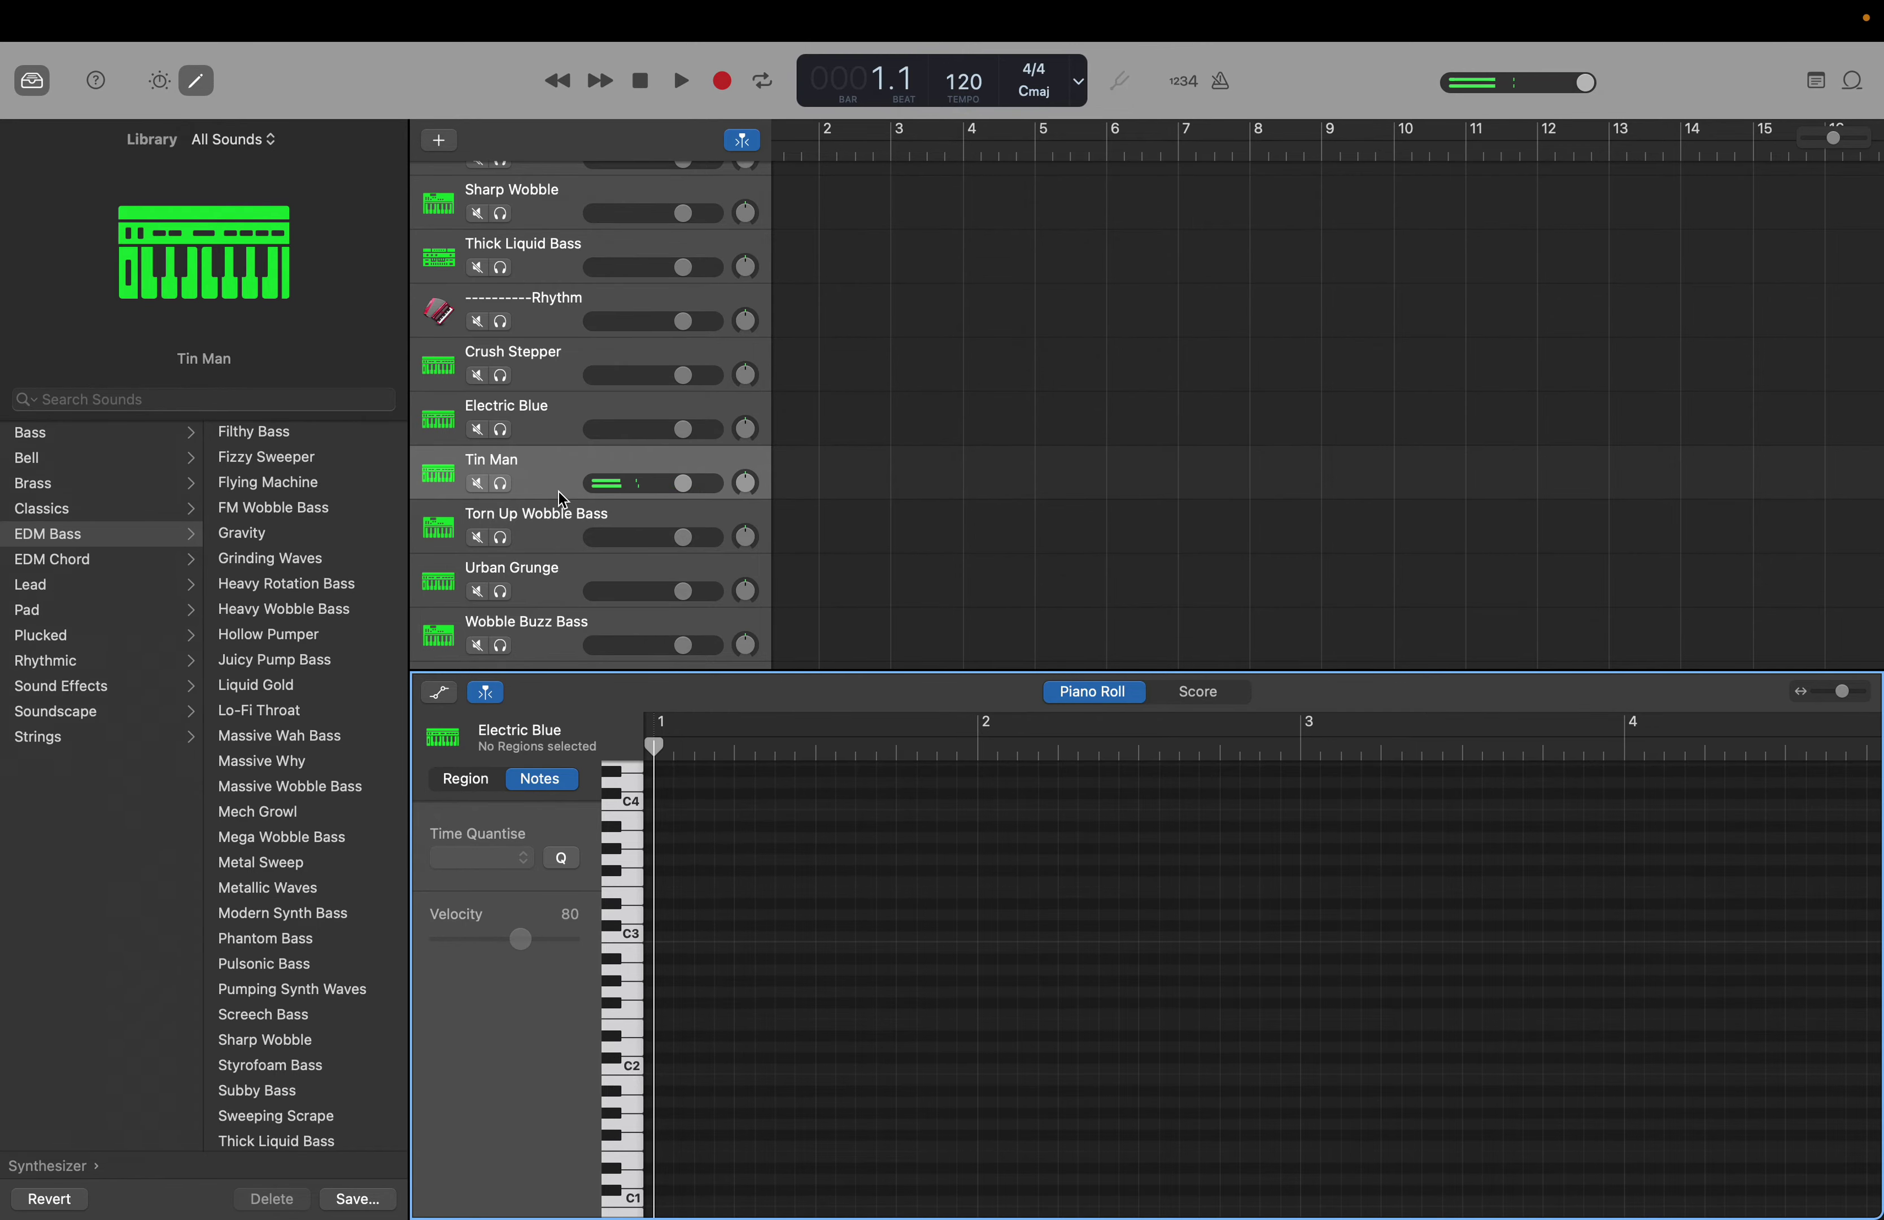
{"action": "left_click_drag", "start_coordinate": [563, 498], "coordinate": [585, 282]}
Audition Torn Up Wobble Bass at C2 and move it directly below Thick Liquid Bass, above the Rhythm divider
{"action": "scroll", "coordinate": [585, 283], "scroll_direction": "down", "scroll_amount": 5}
{"action": "scroll", "coordinate": [584, 282], "scroll_direction": "down", "scroll_amount": 5}
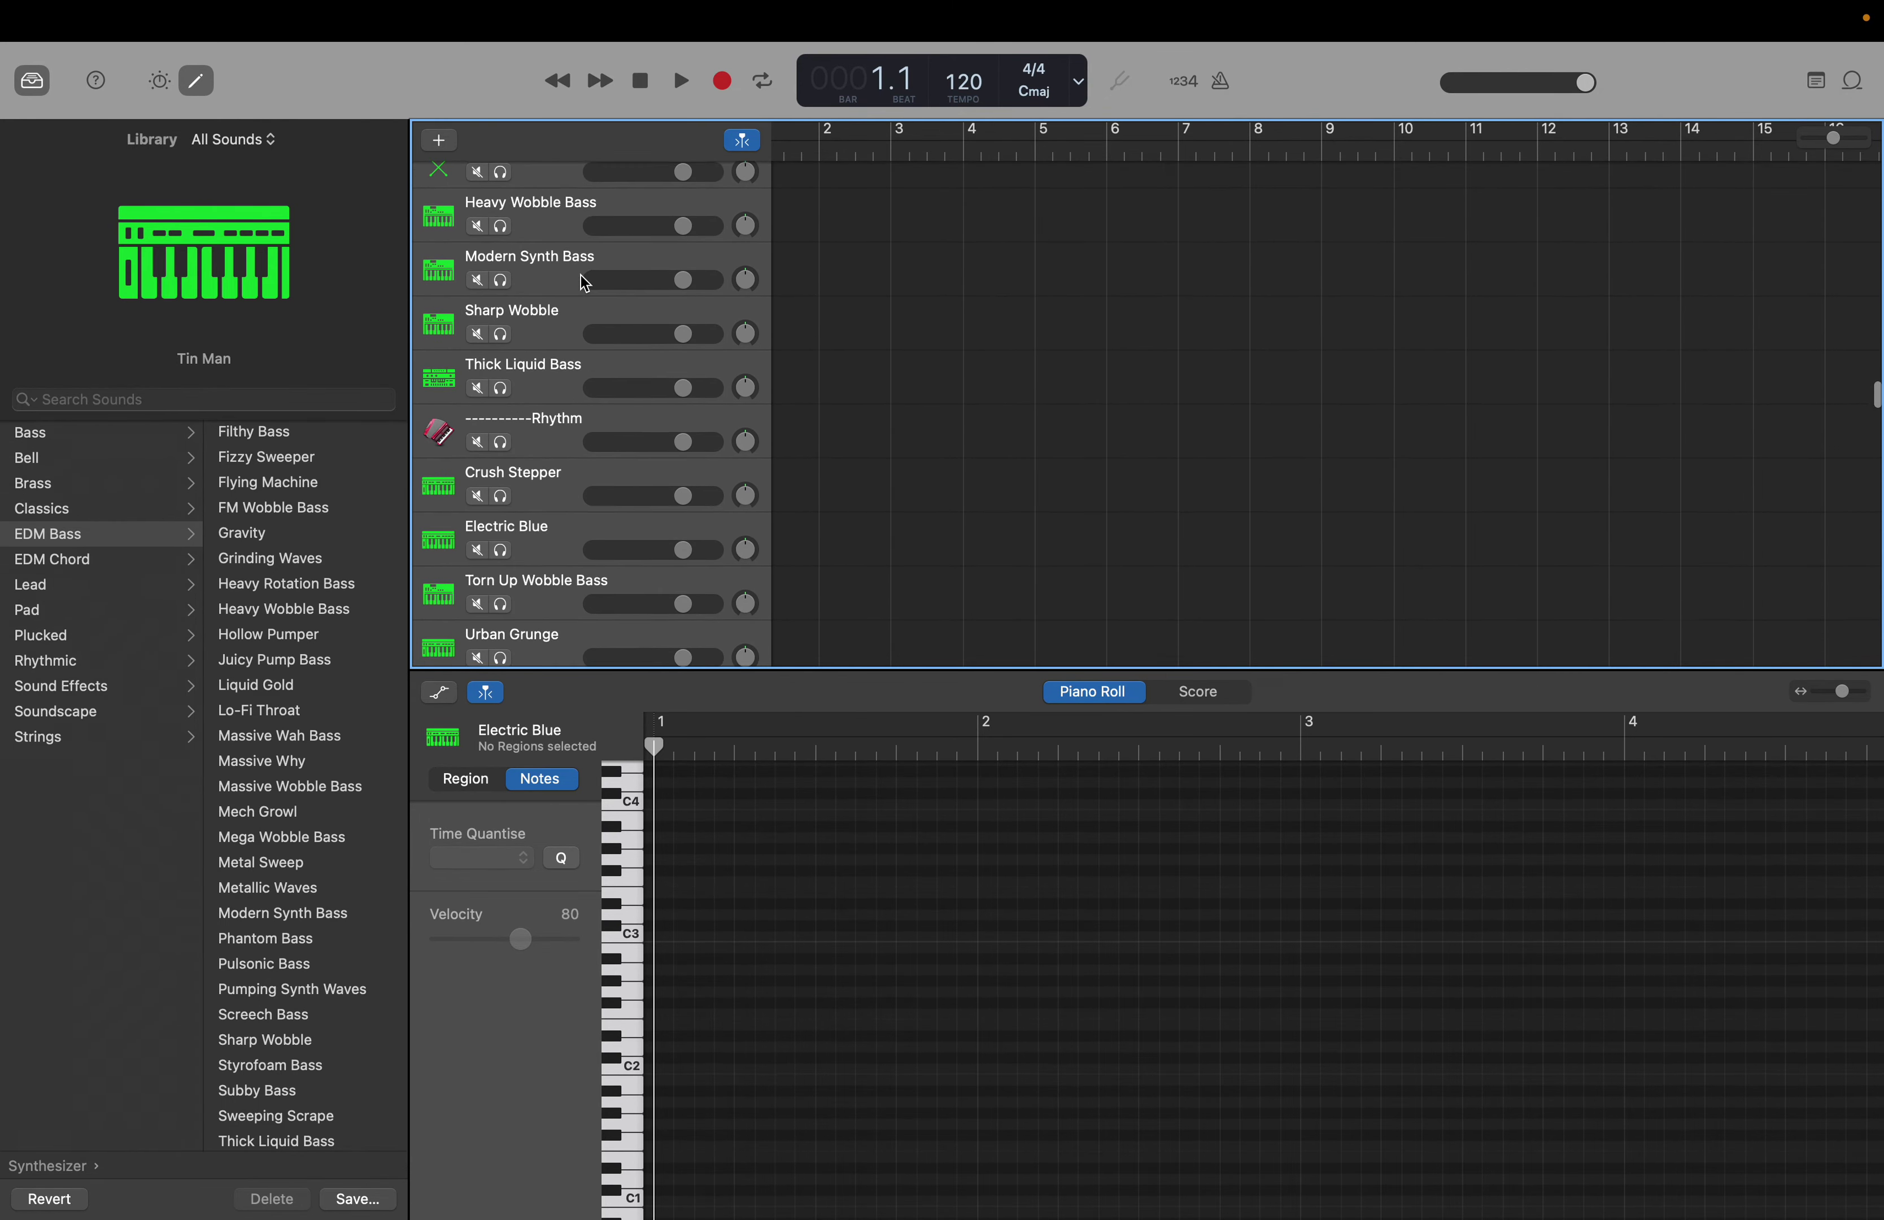
{"action": "left_click", "coordinate": [555, 396]}
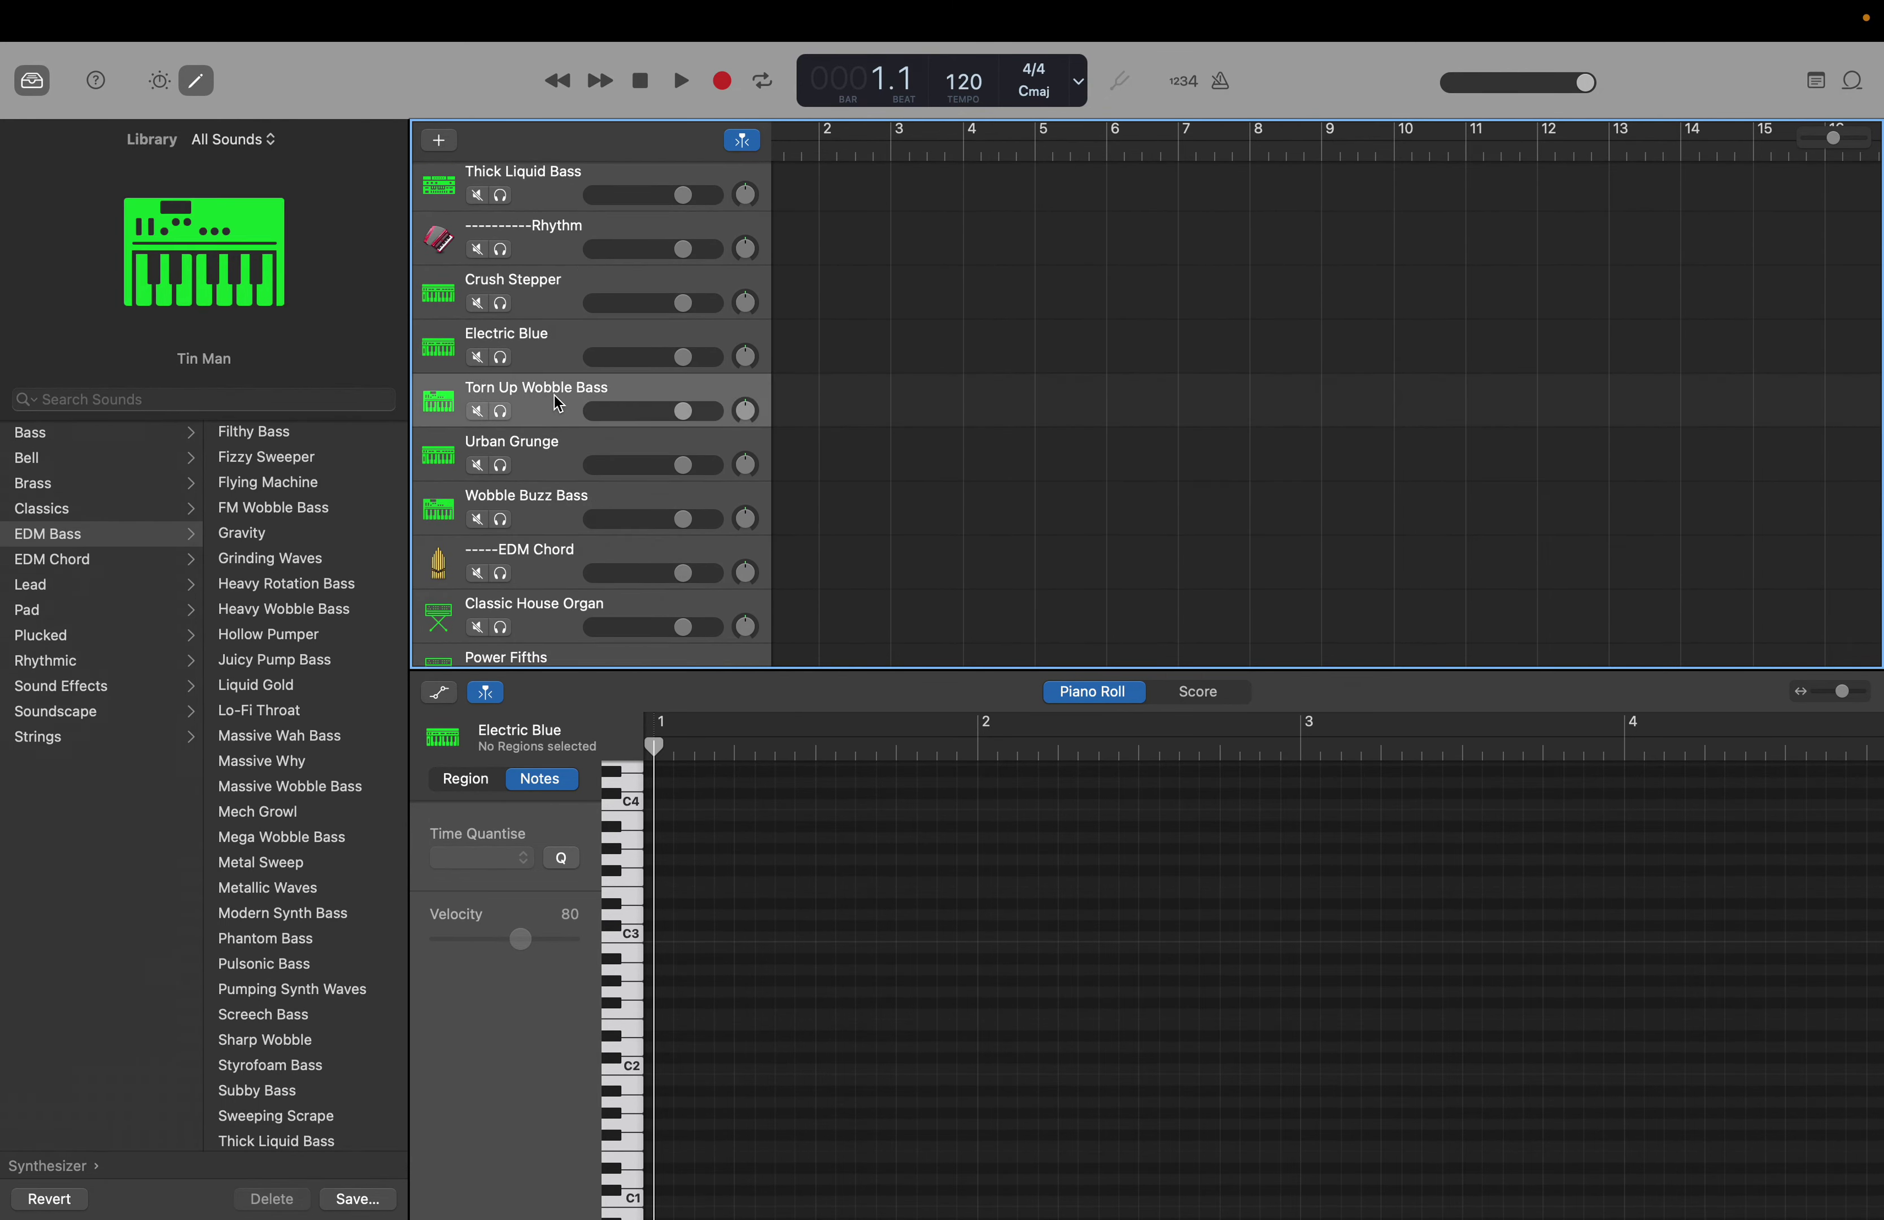
{"action": "left_click", "coordinate": [631, 1062]}
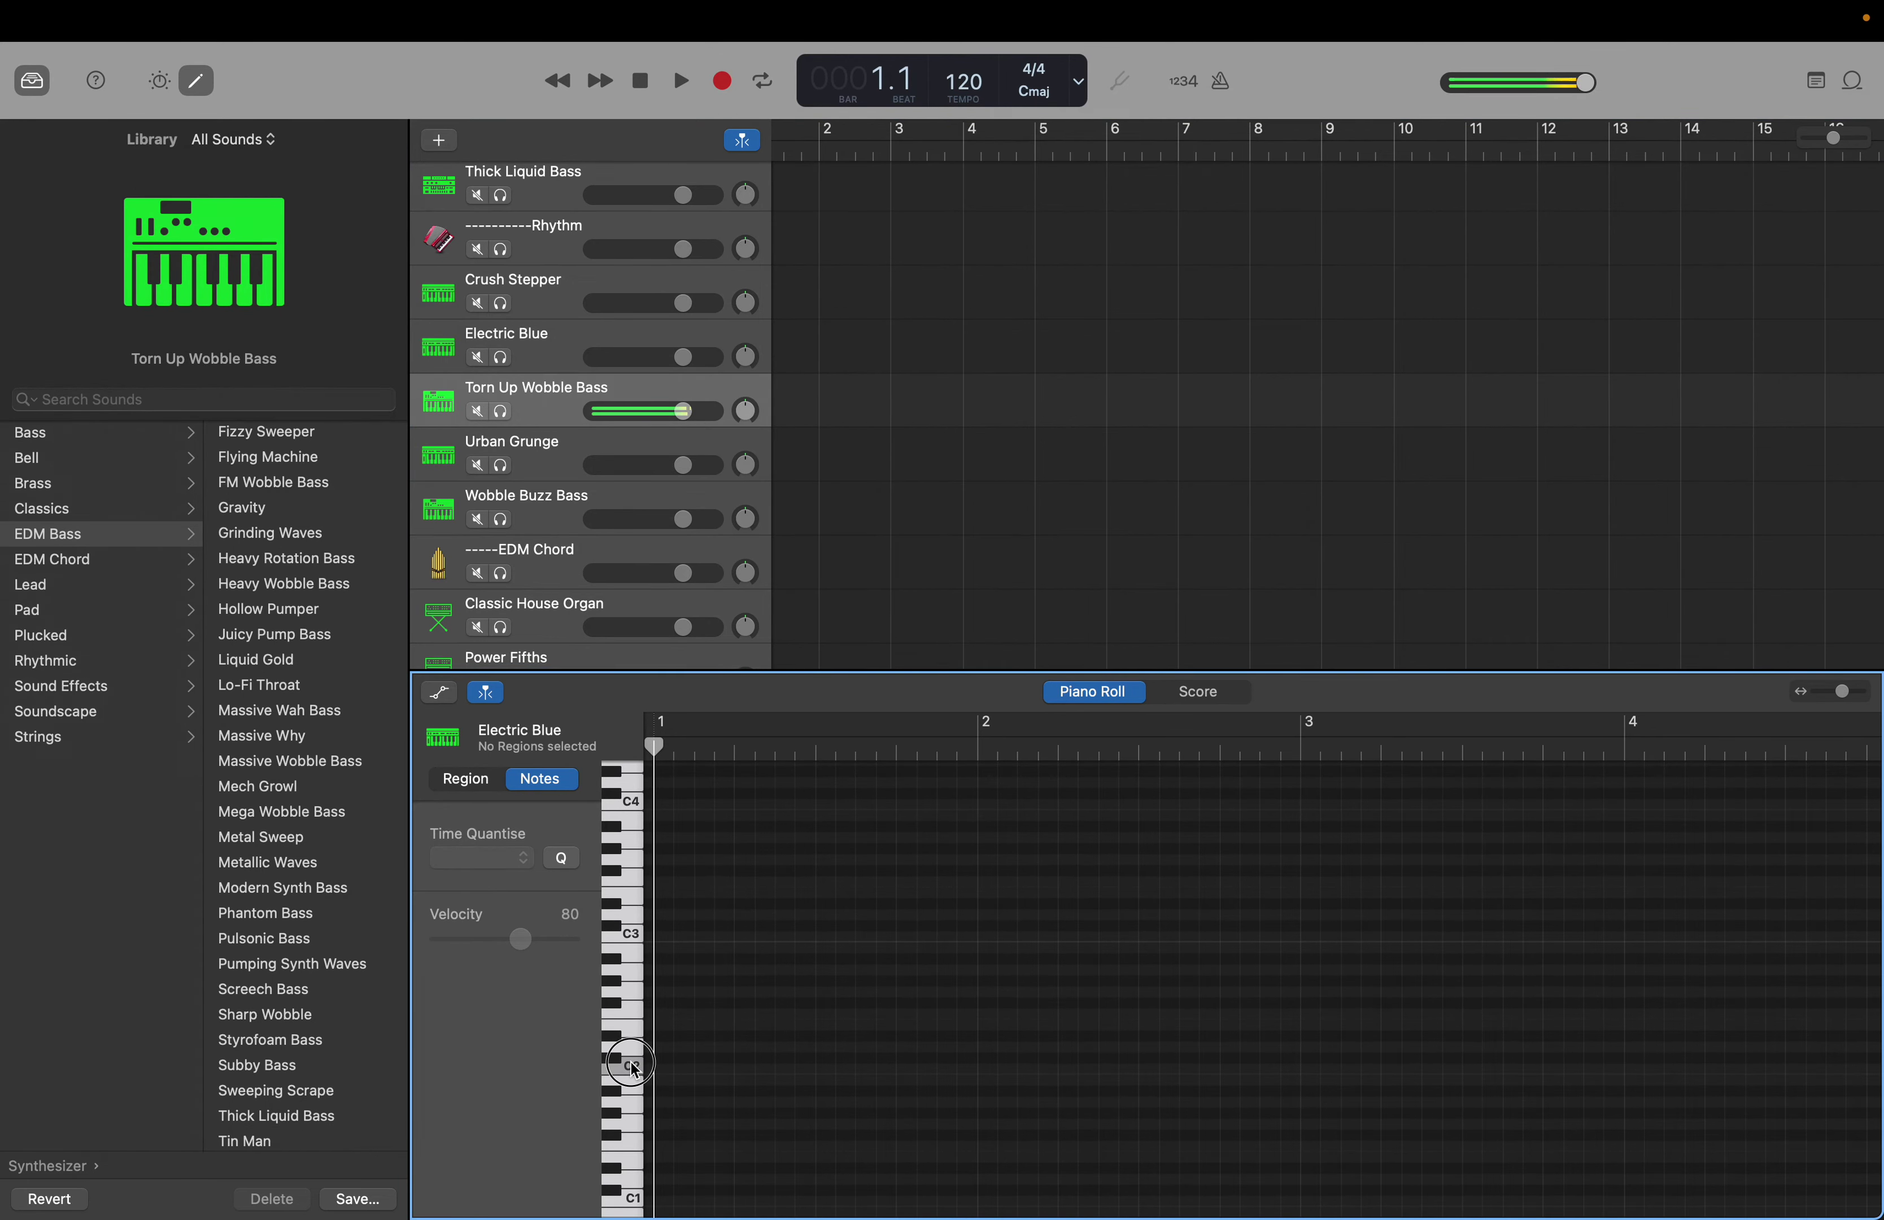
{"action": "scroll", "coordinate": [631, 1060], "scroll_direction": "up", "scroll_amount": 3}
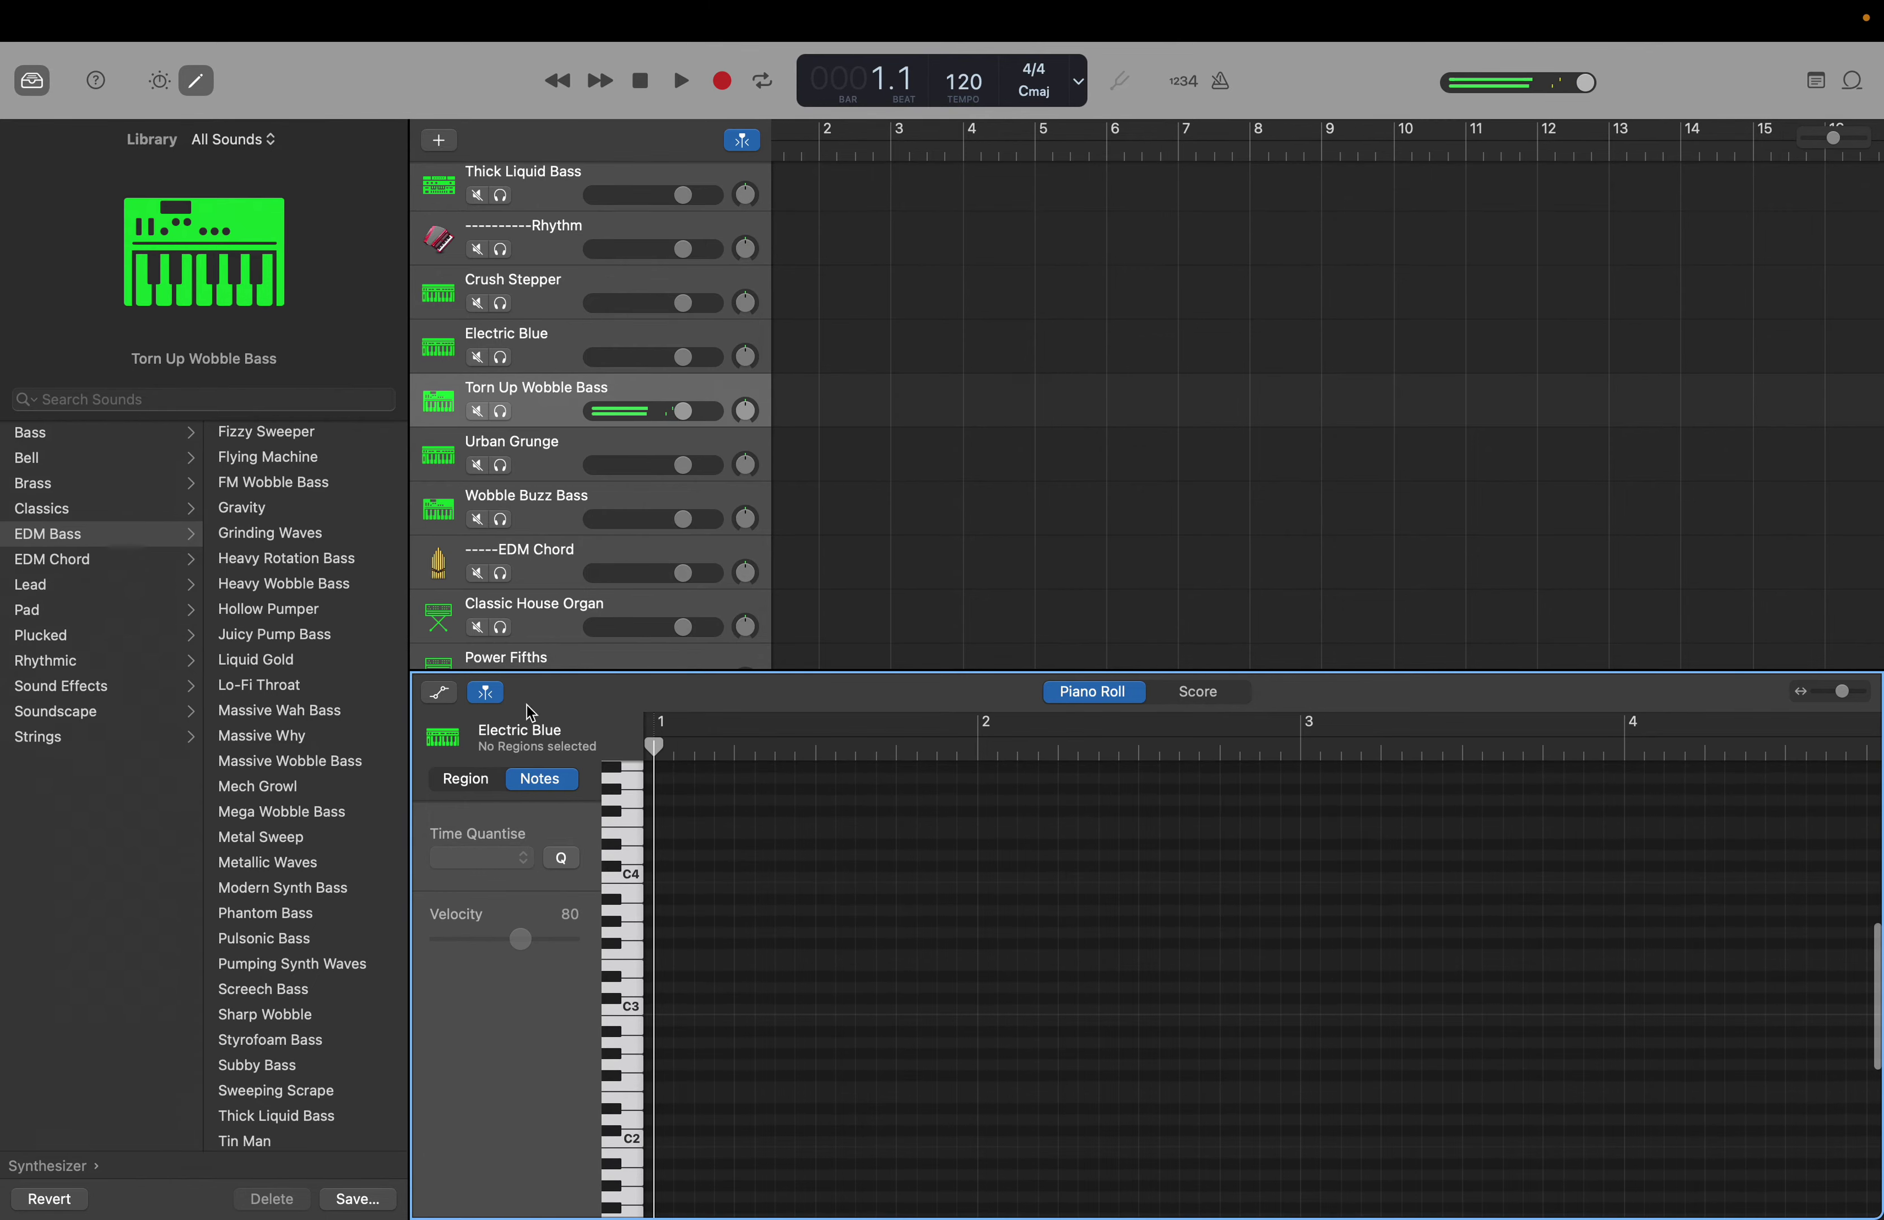
{"action": "left_click_drag", "start_coordinate": [545, 404], "coordinate": [551, 238]}
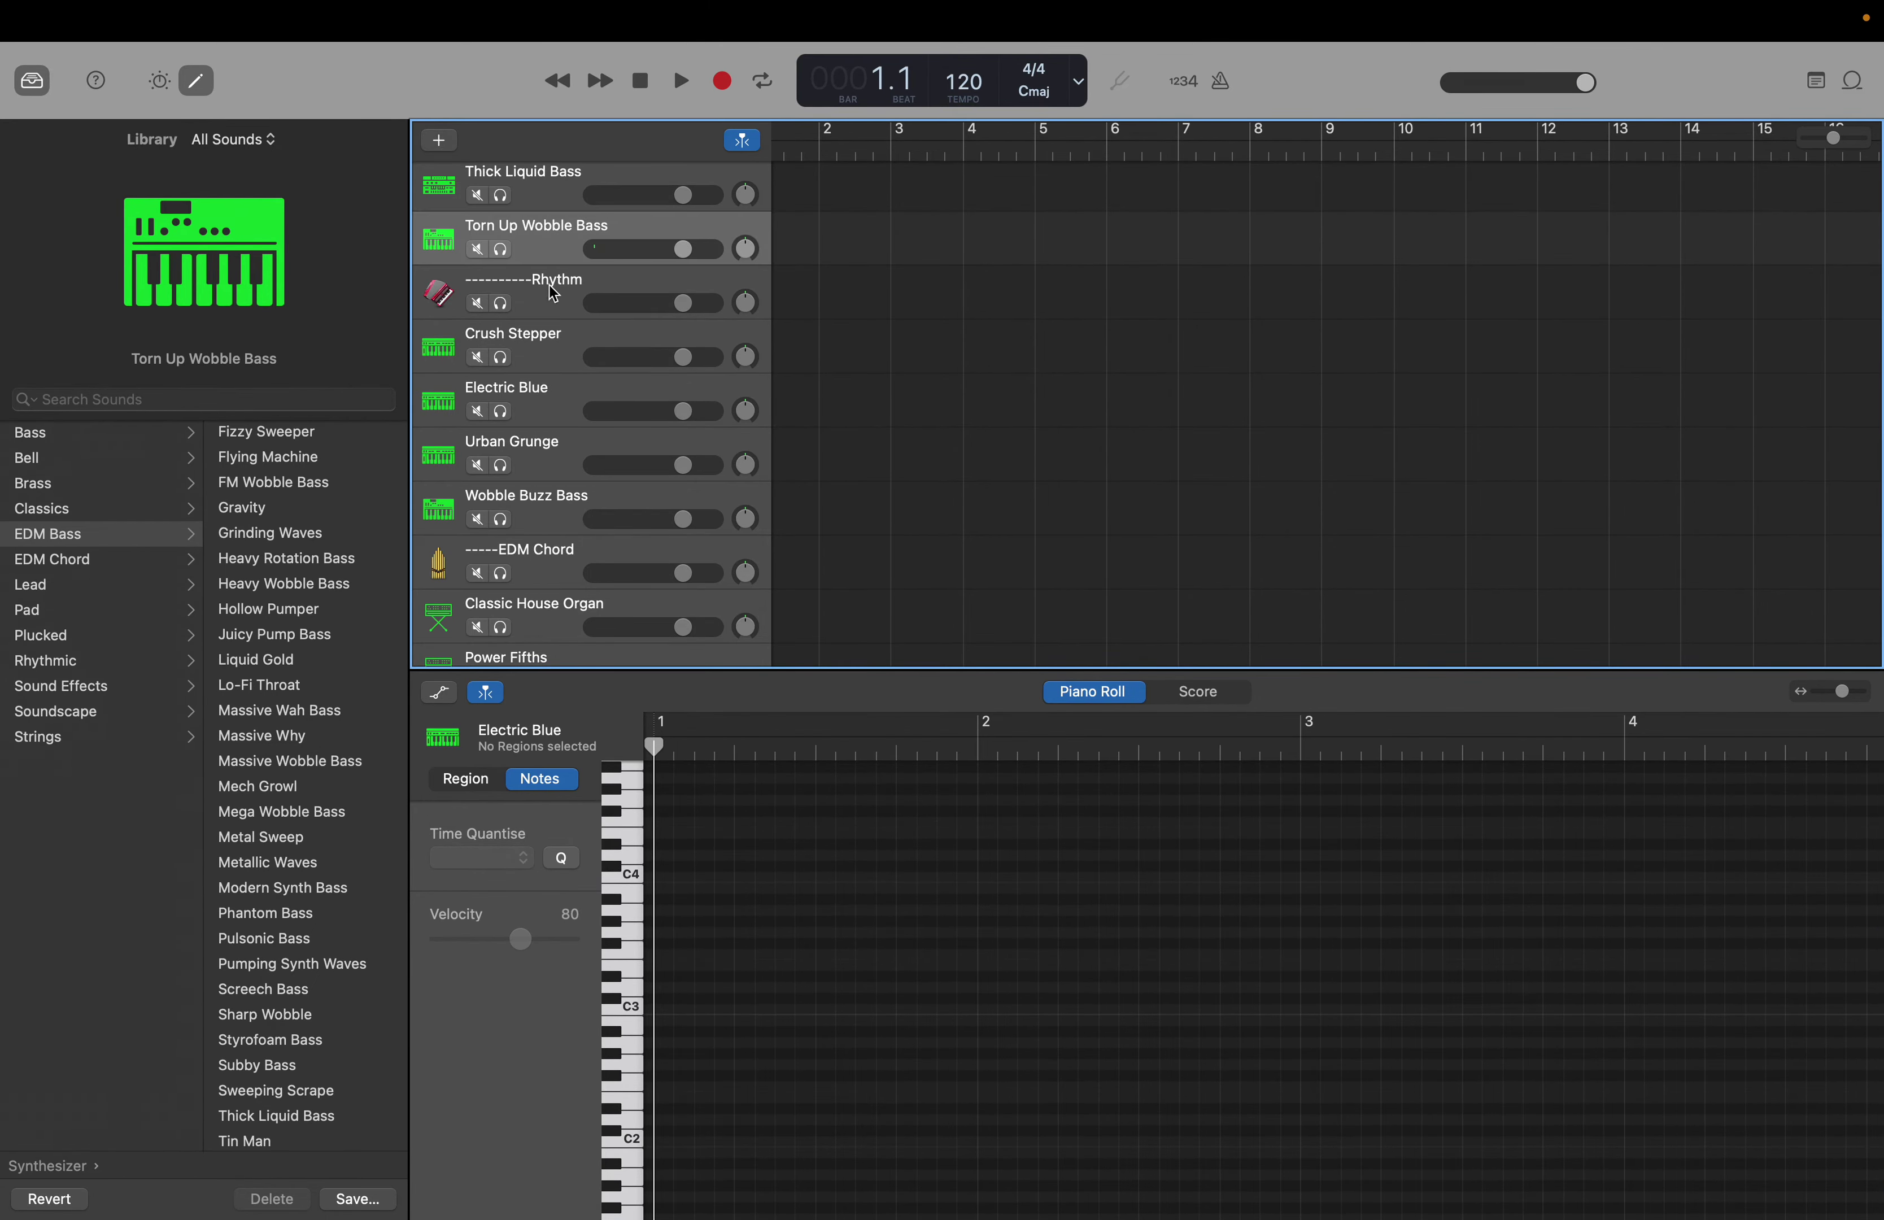
Audition Urban Grunge at C2 and Wobble Buzz Bass at C3, and delete the Wobble Buzz Bass track
{"action": "left_click", "coordinate": [552, 453]}
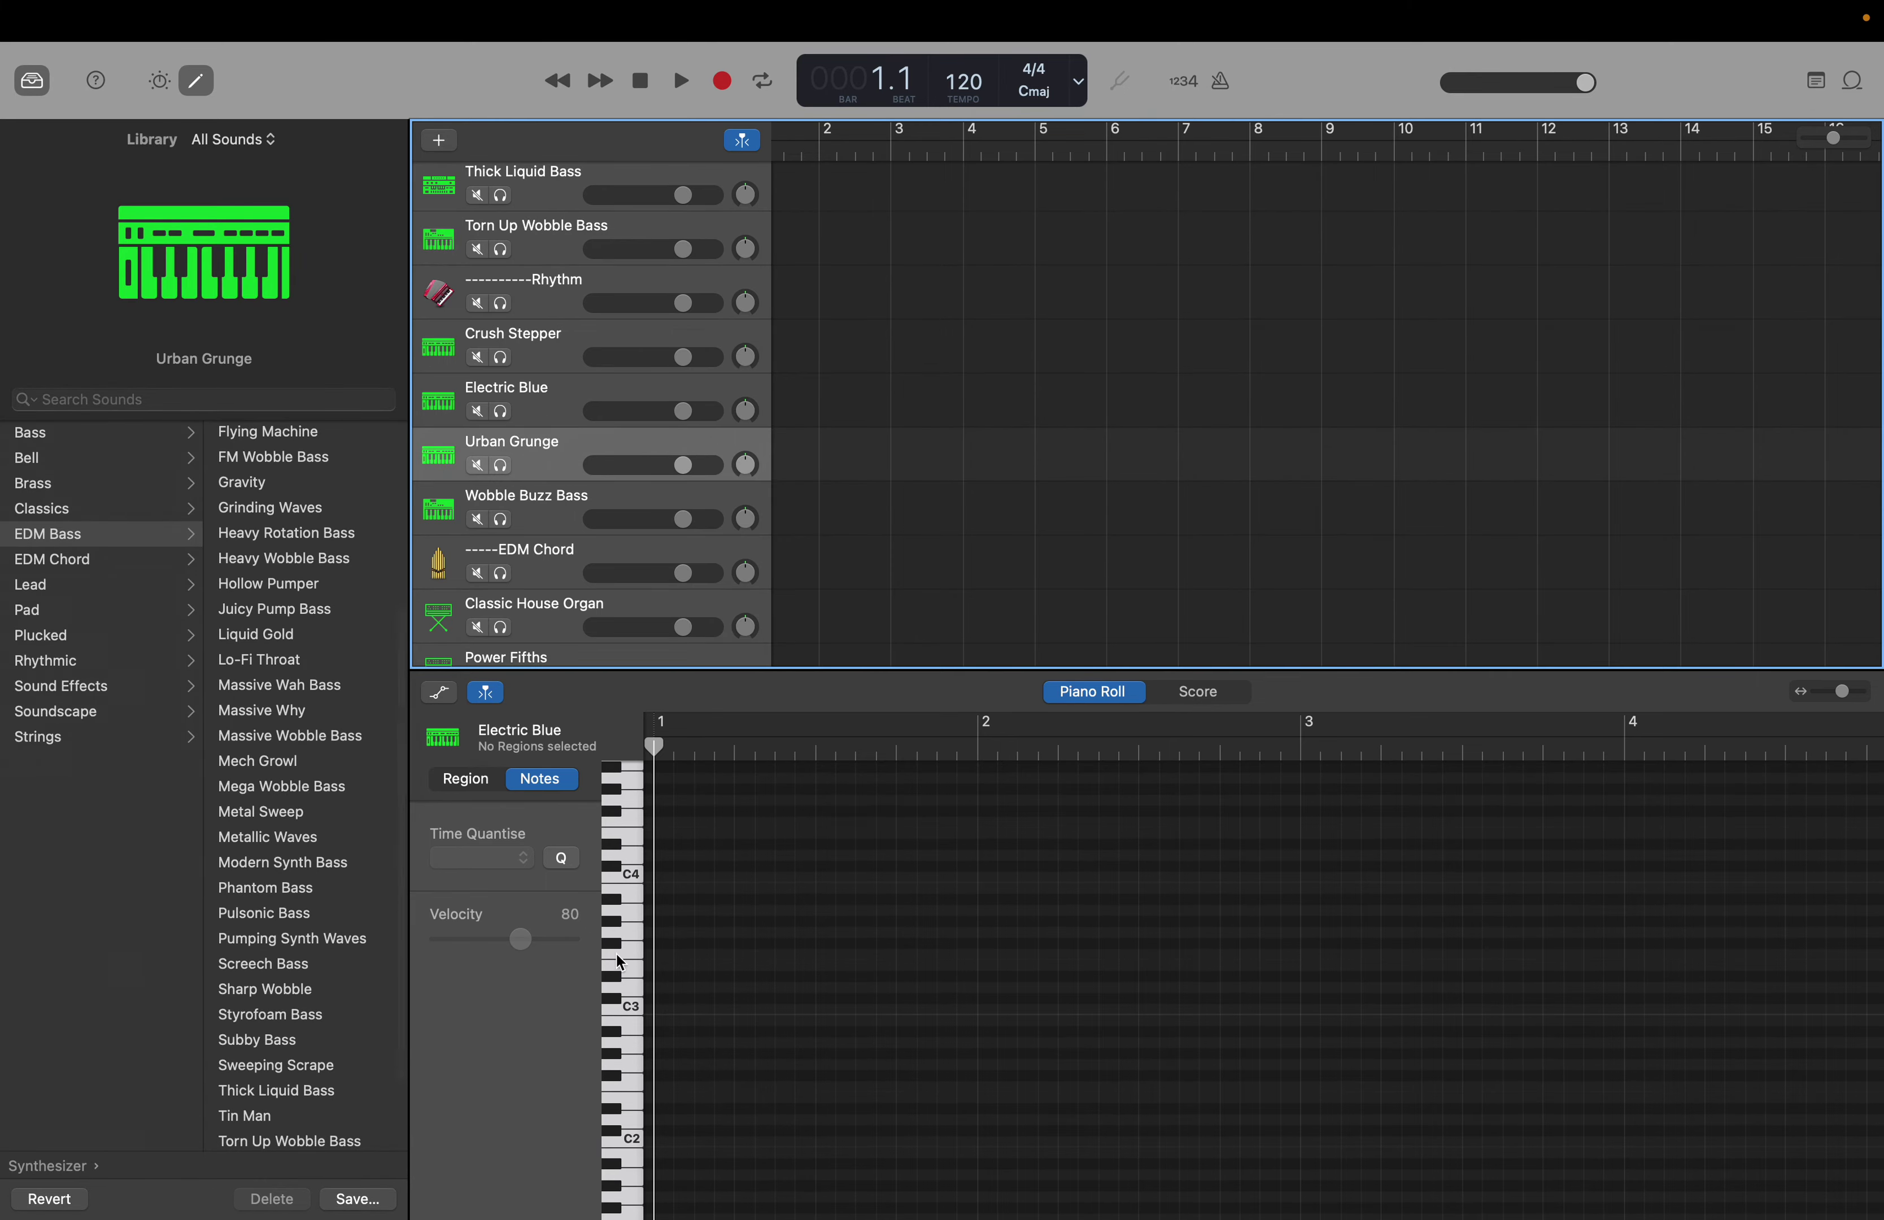
{"action": "left_click", "coordinate": [638, 1141]}
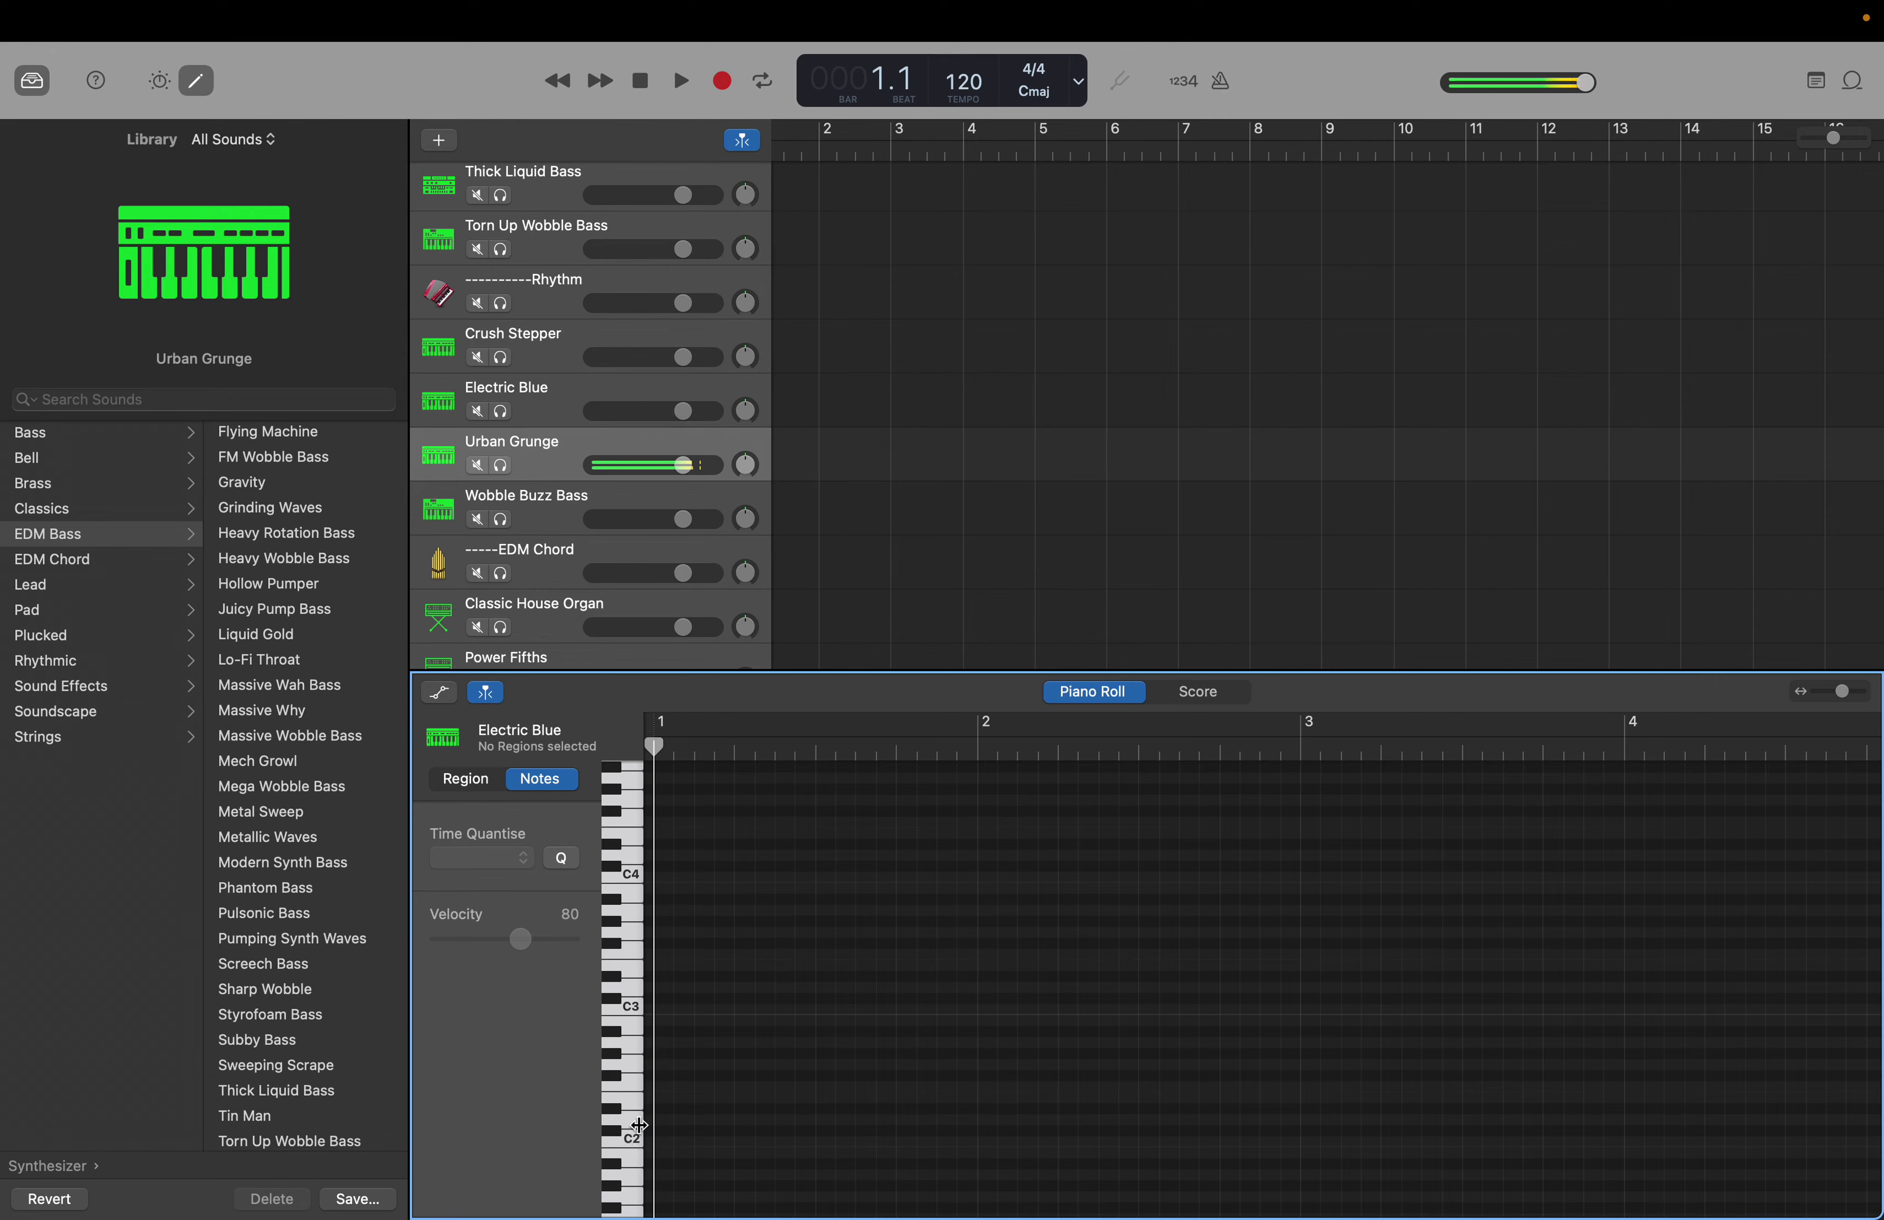
{"action": "left_click", "coordinate": [547, 515]}
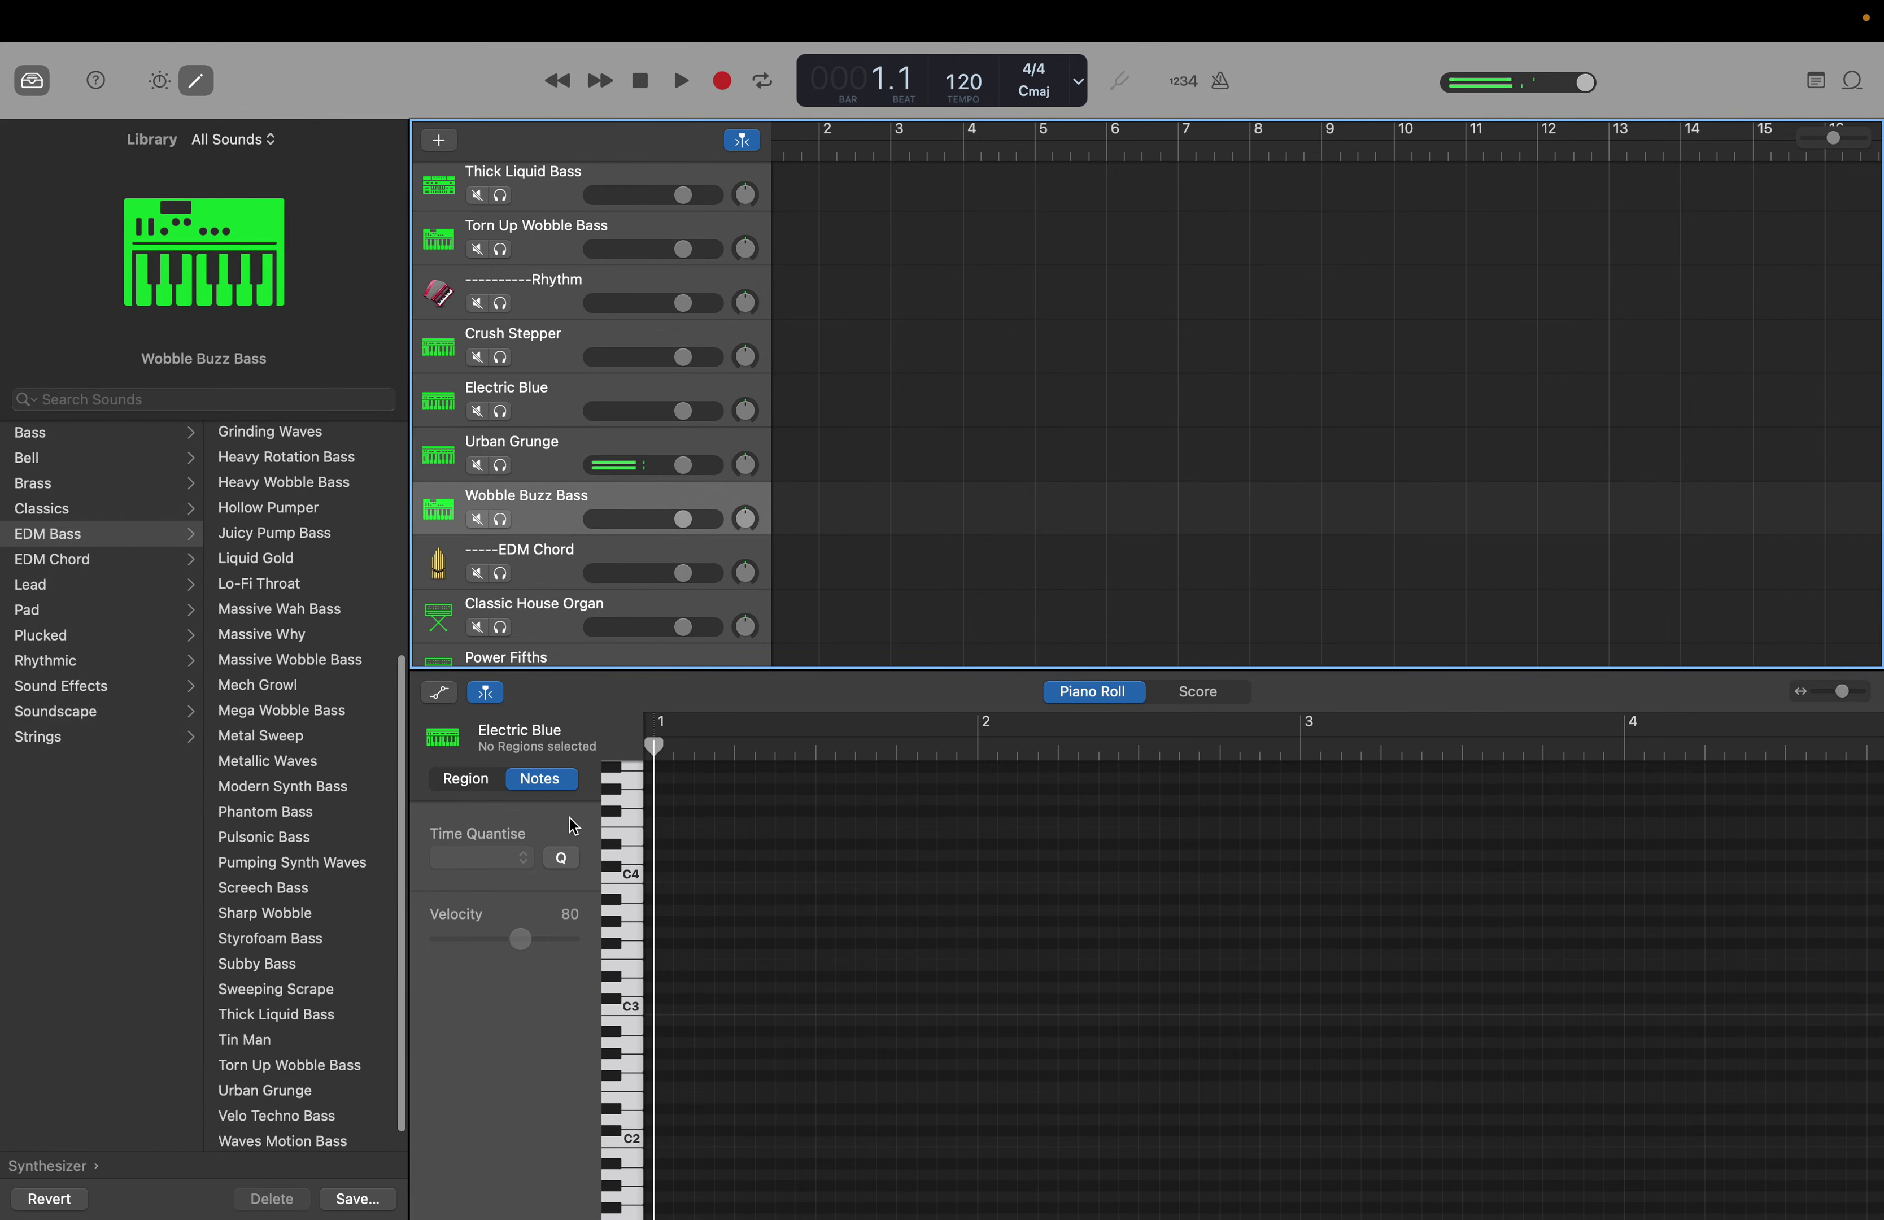
{"action": "left_click", "coordinate": [626, 1006]}
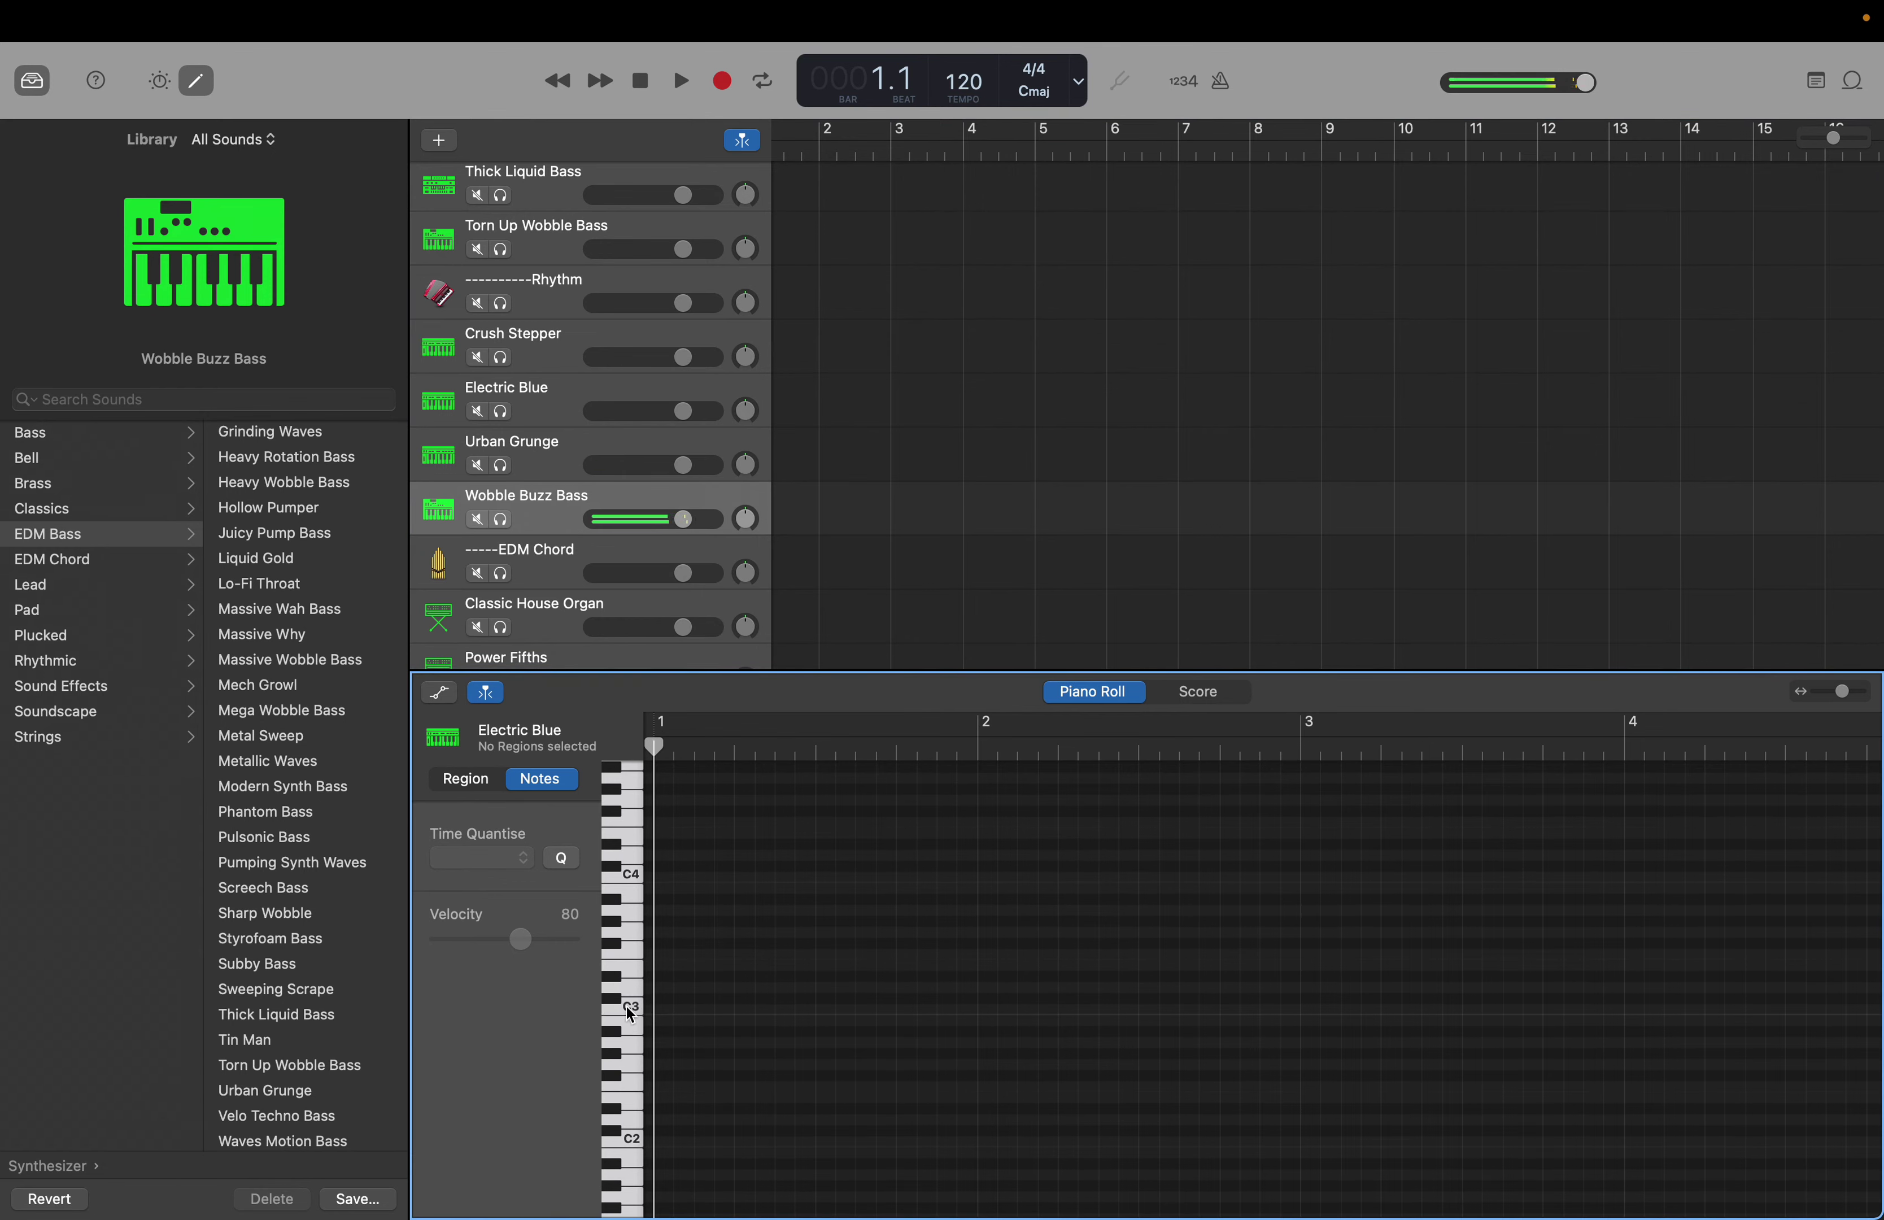
{"action": "left_click", "coordinate": [630, 1007]}
{"action": "right_click", "coordinate": [537, 526]}
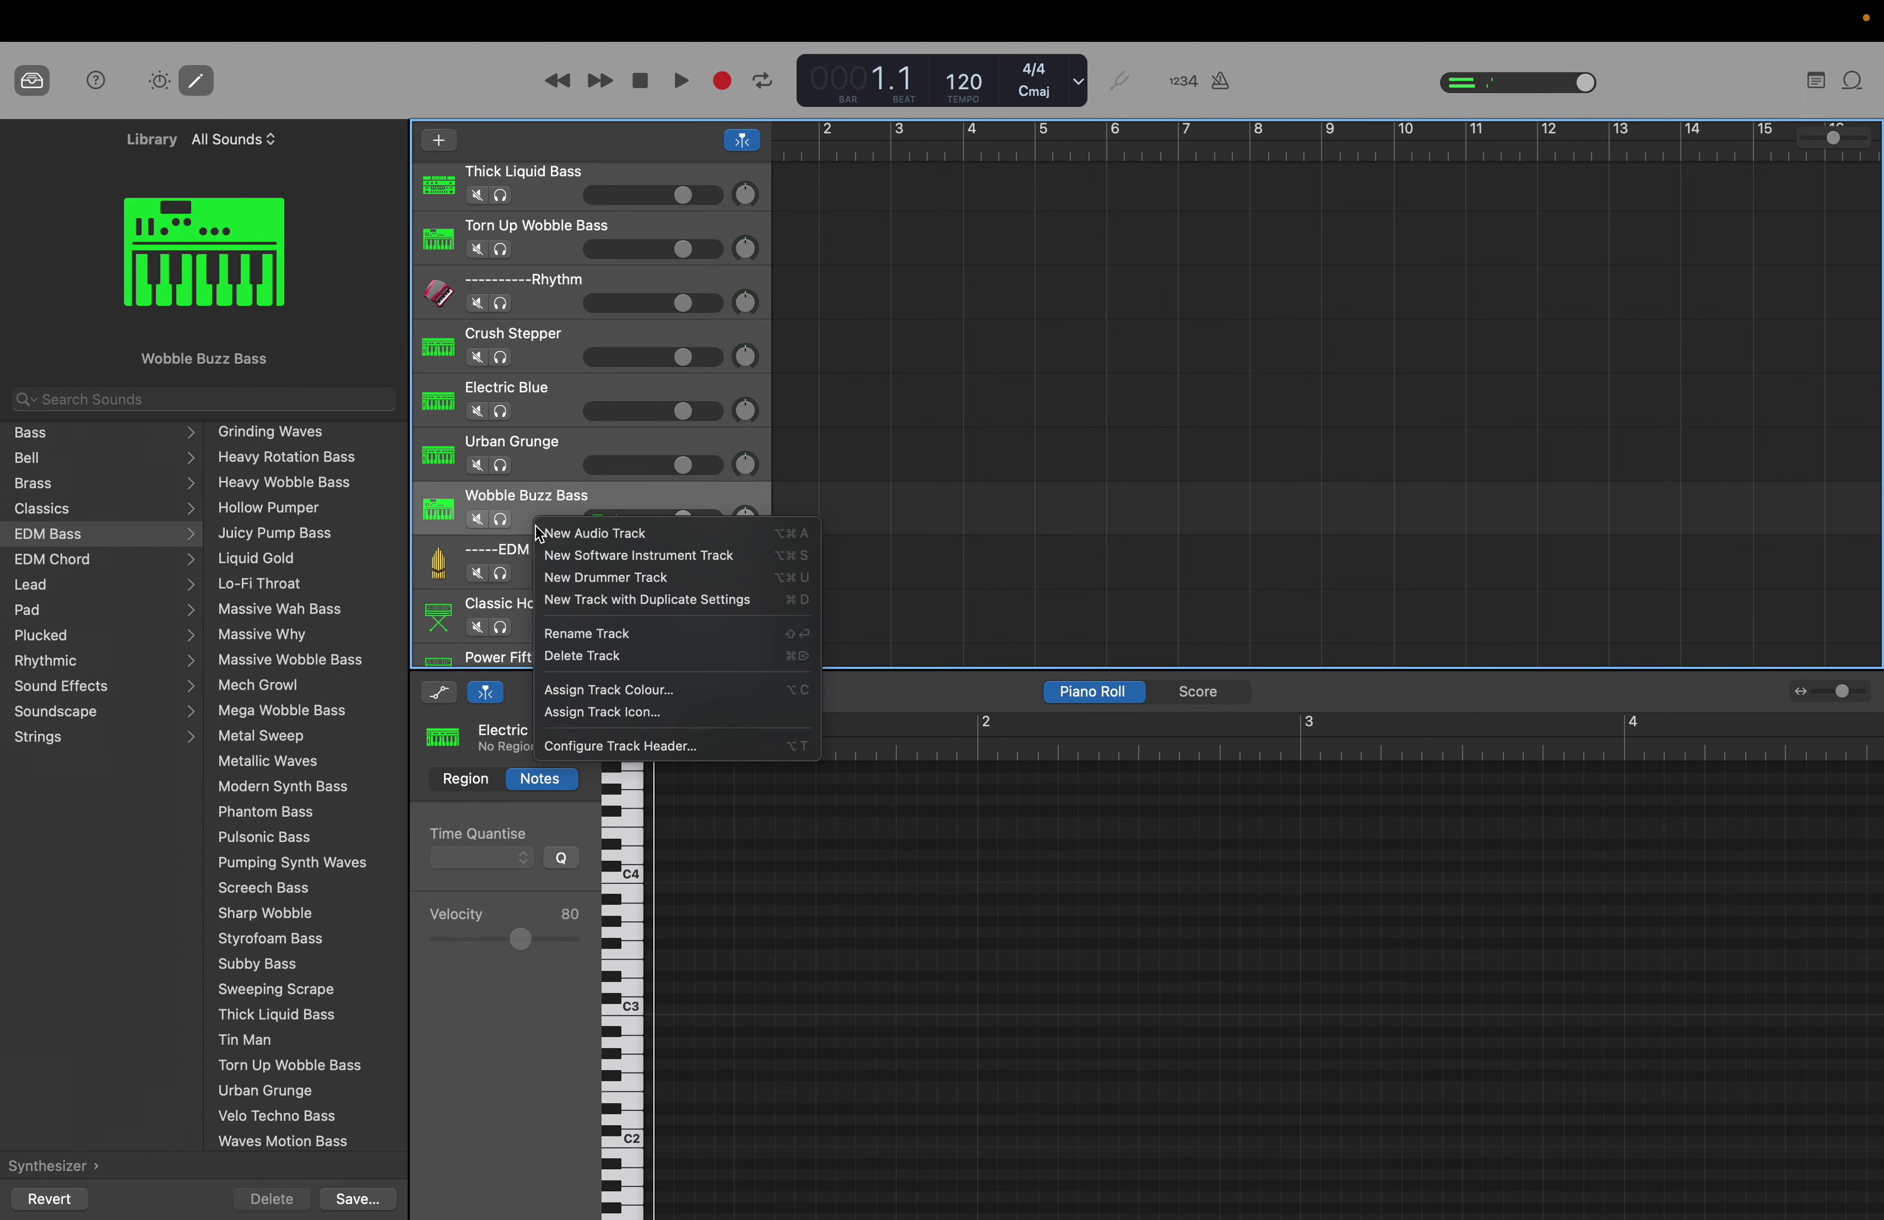
{"action": "left_click", "coordinate": [587, 655]}
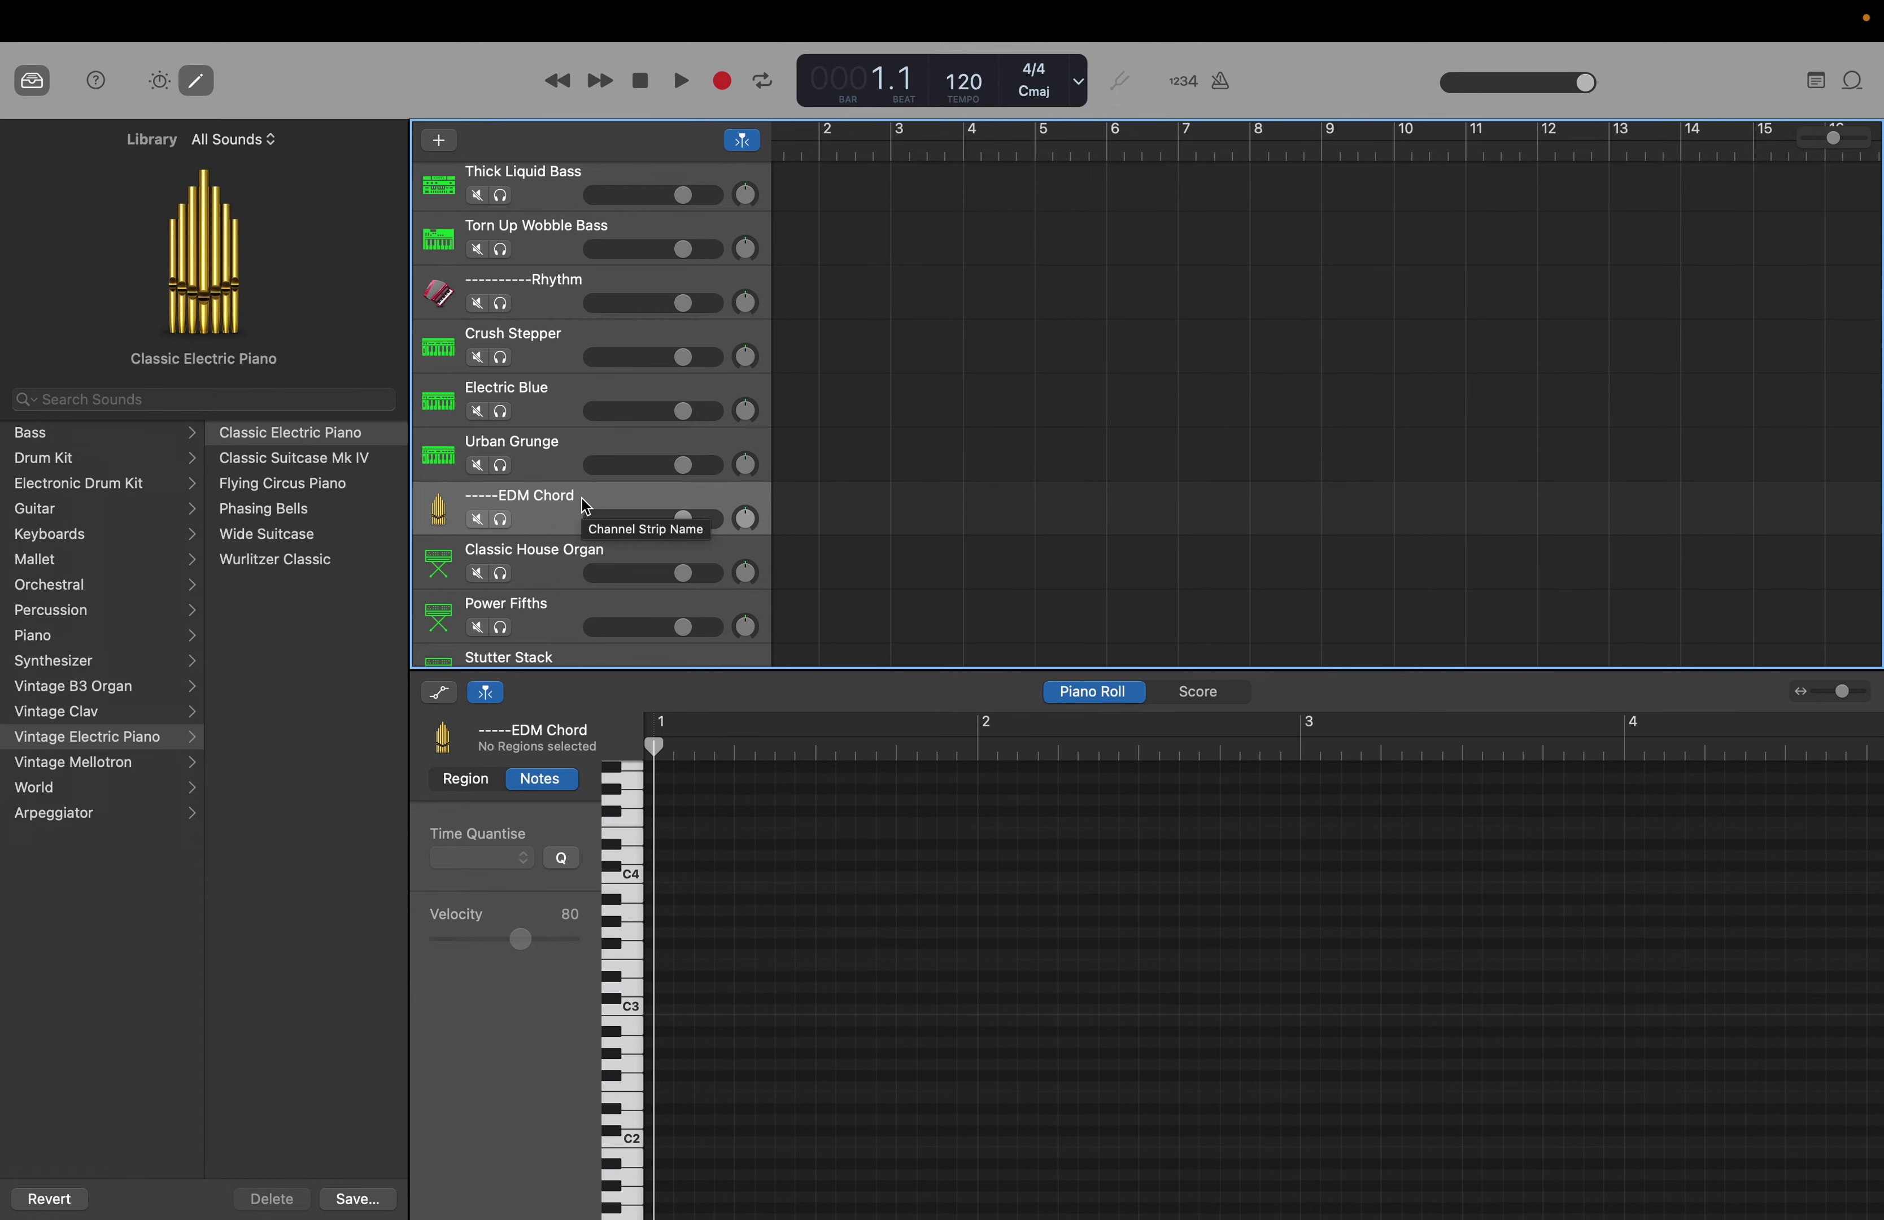
Audition the Rhythm group's Crush Stepper, Electric Blue and Urban Grunge tracks again at C2, and select the EDM Chord divider track
{"action": "scroll", "coordinate": [584, 508], "scroll_direction": "down", "scroll_amount": 1}
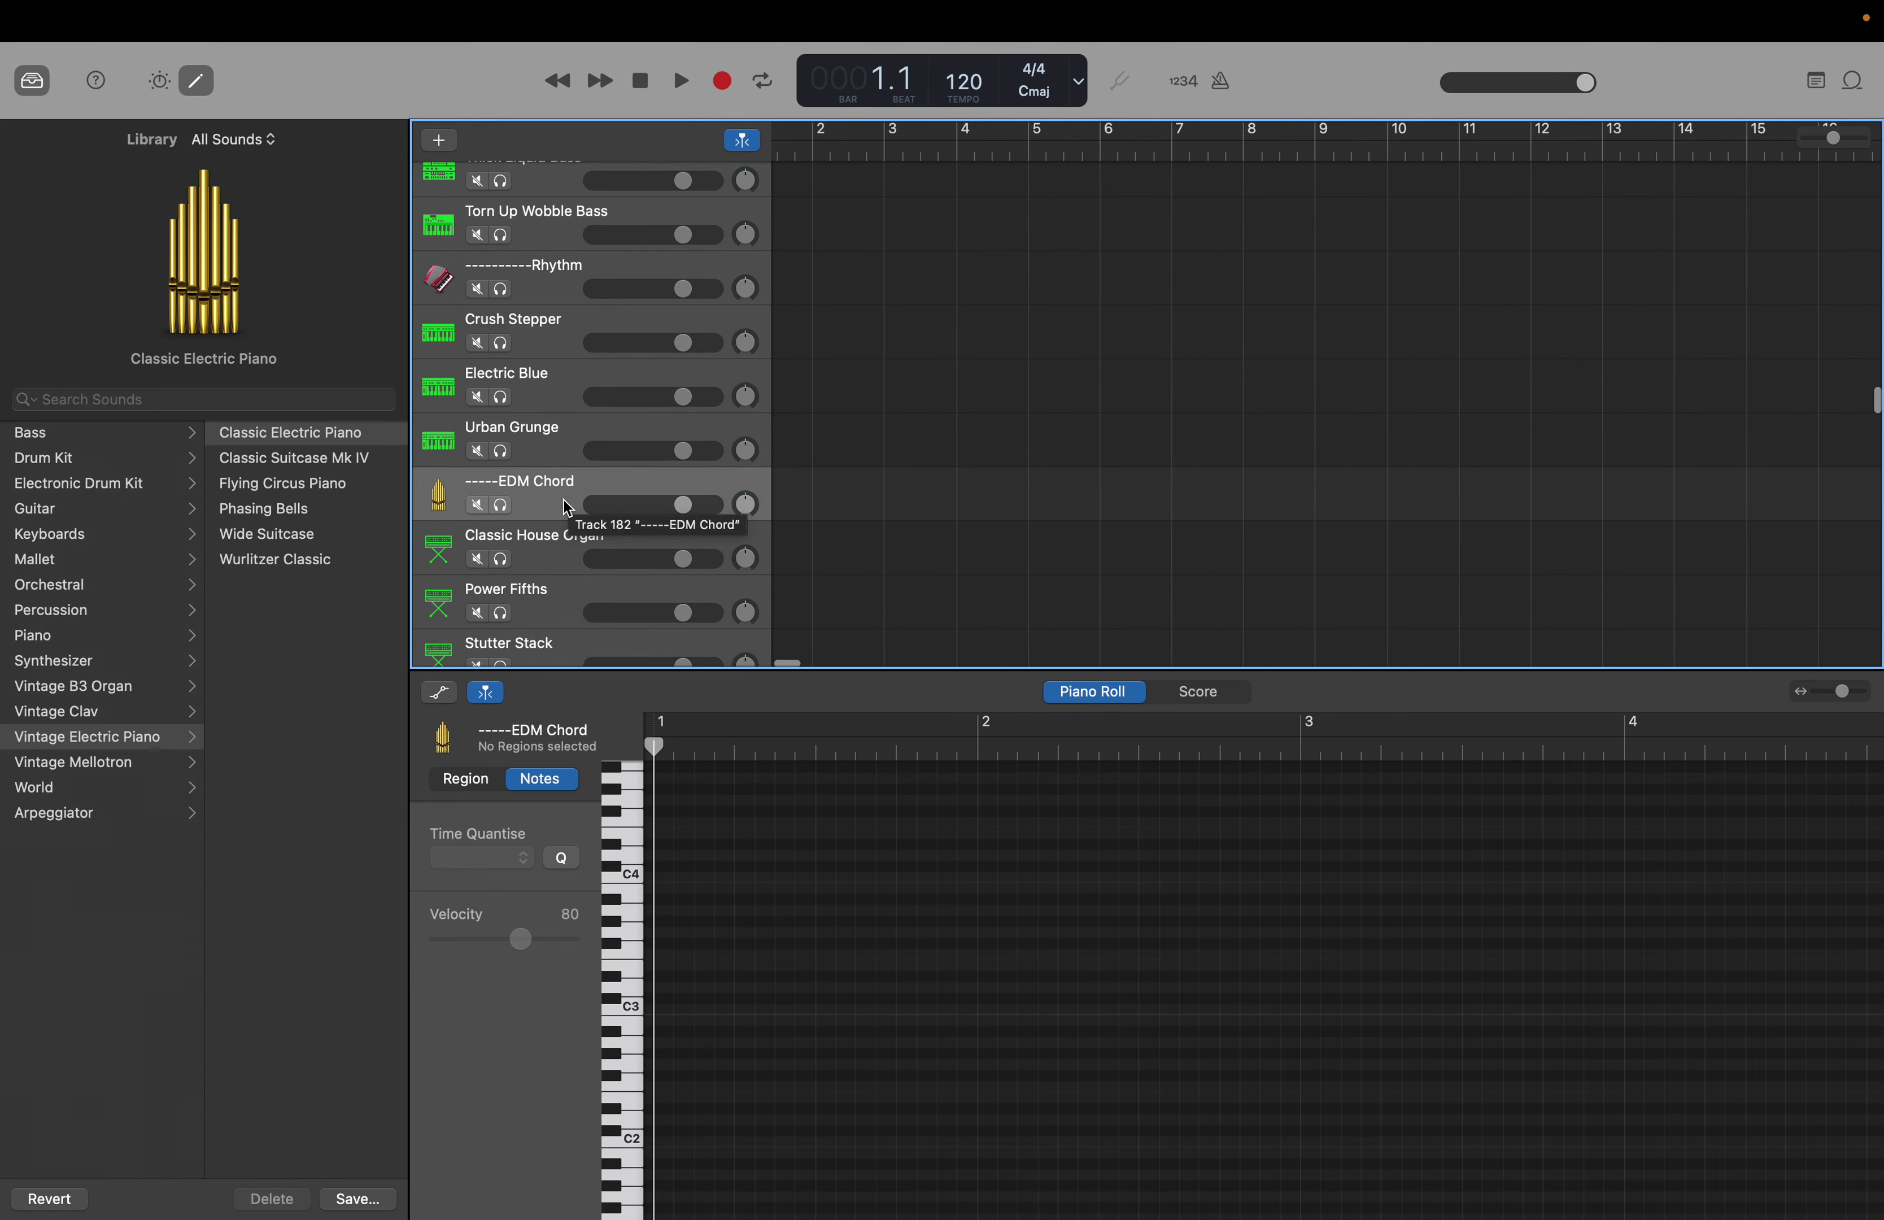
{"action": "scroll", "coordinate": [568, 507], "scroll_direction": "up", "scroll_amount": 5}
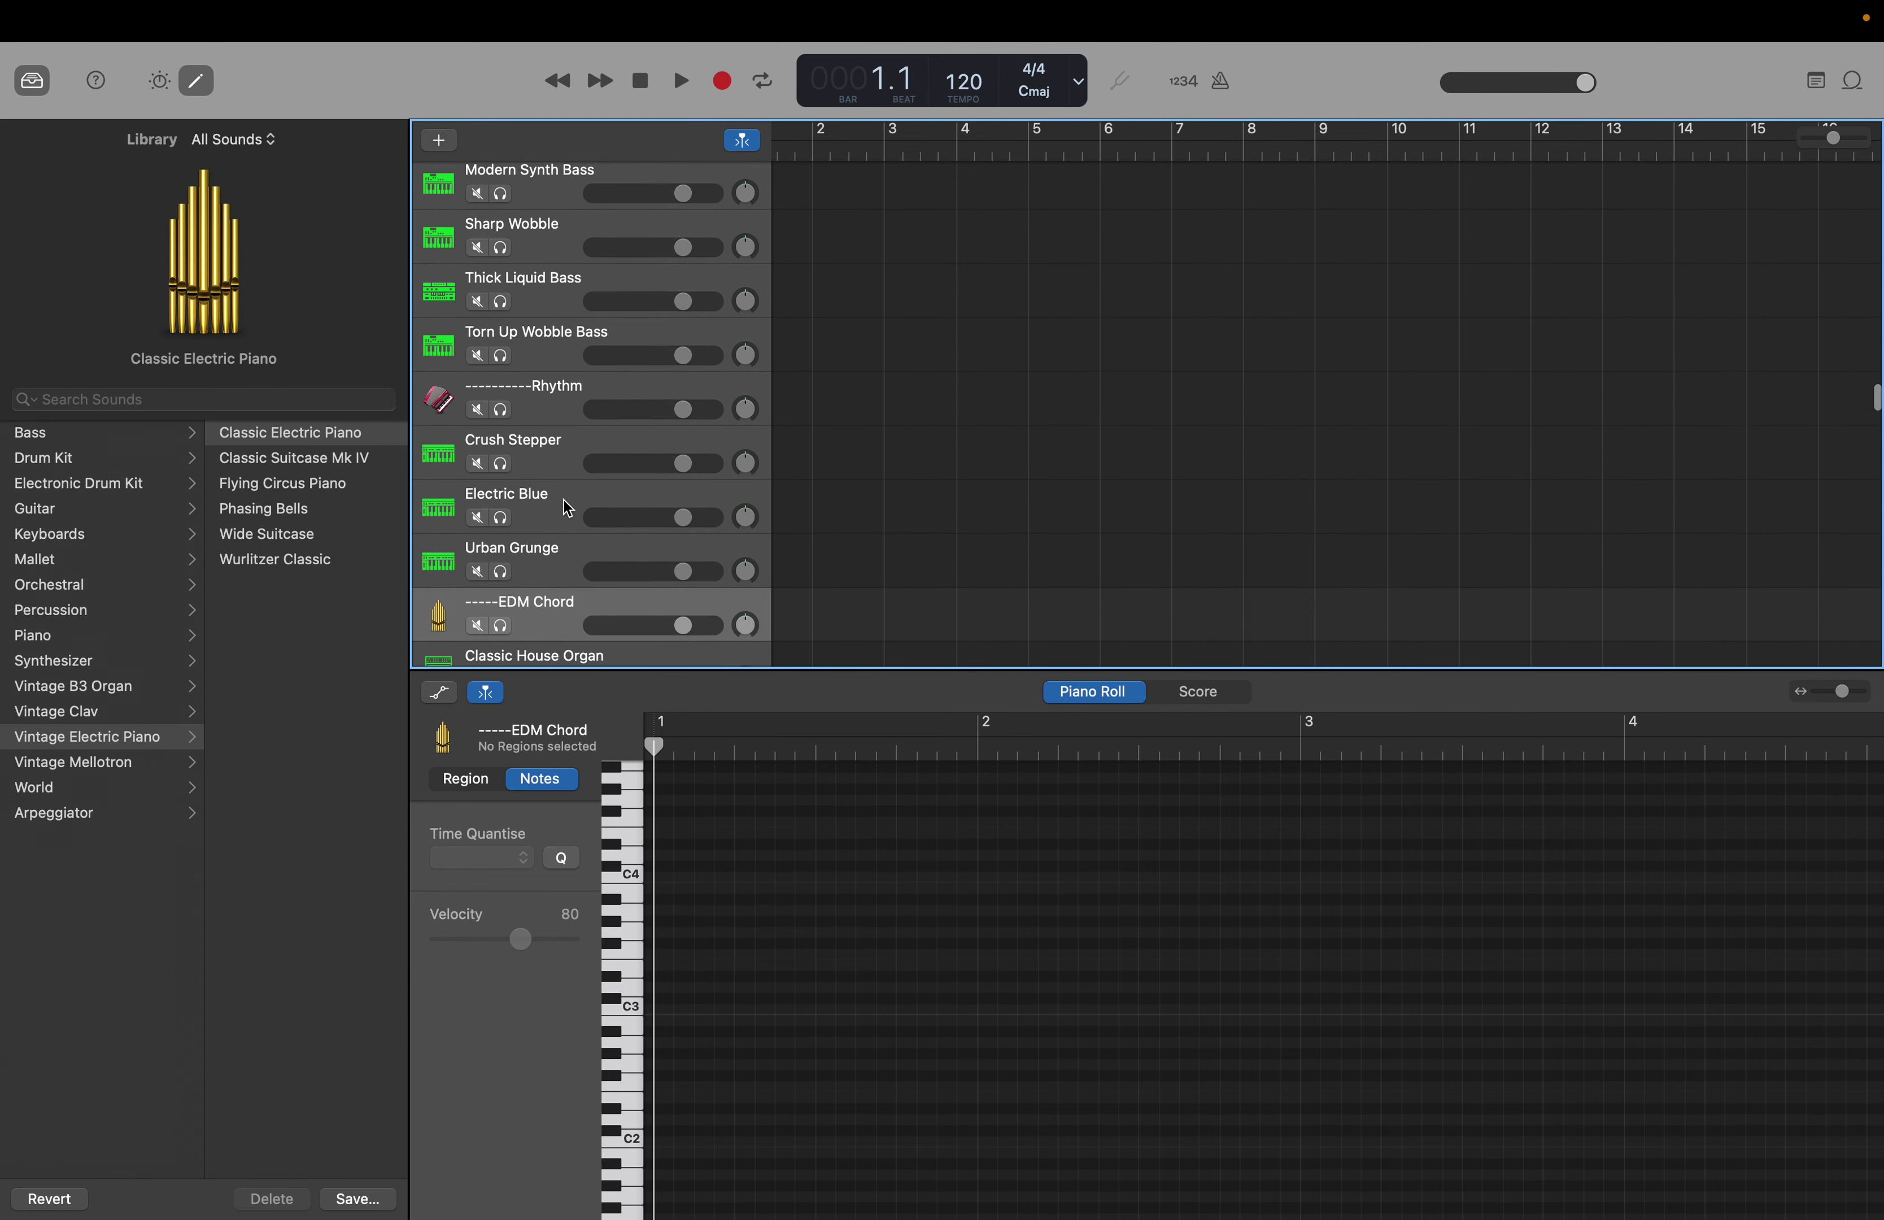
{"action": "scroll", "coordinate": [564, 507], "scroll_direction": "down", "scroll_amount": 1}
{"action": "left_click", "coordinate": [535, 438]}
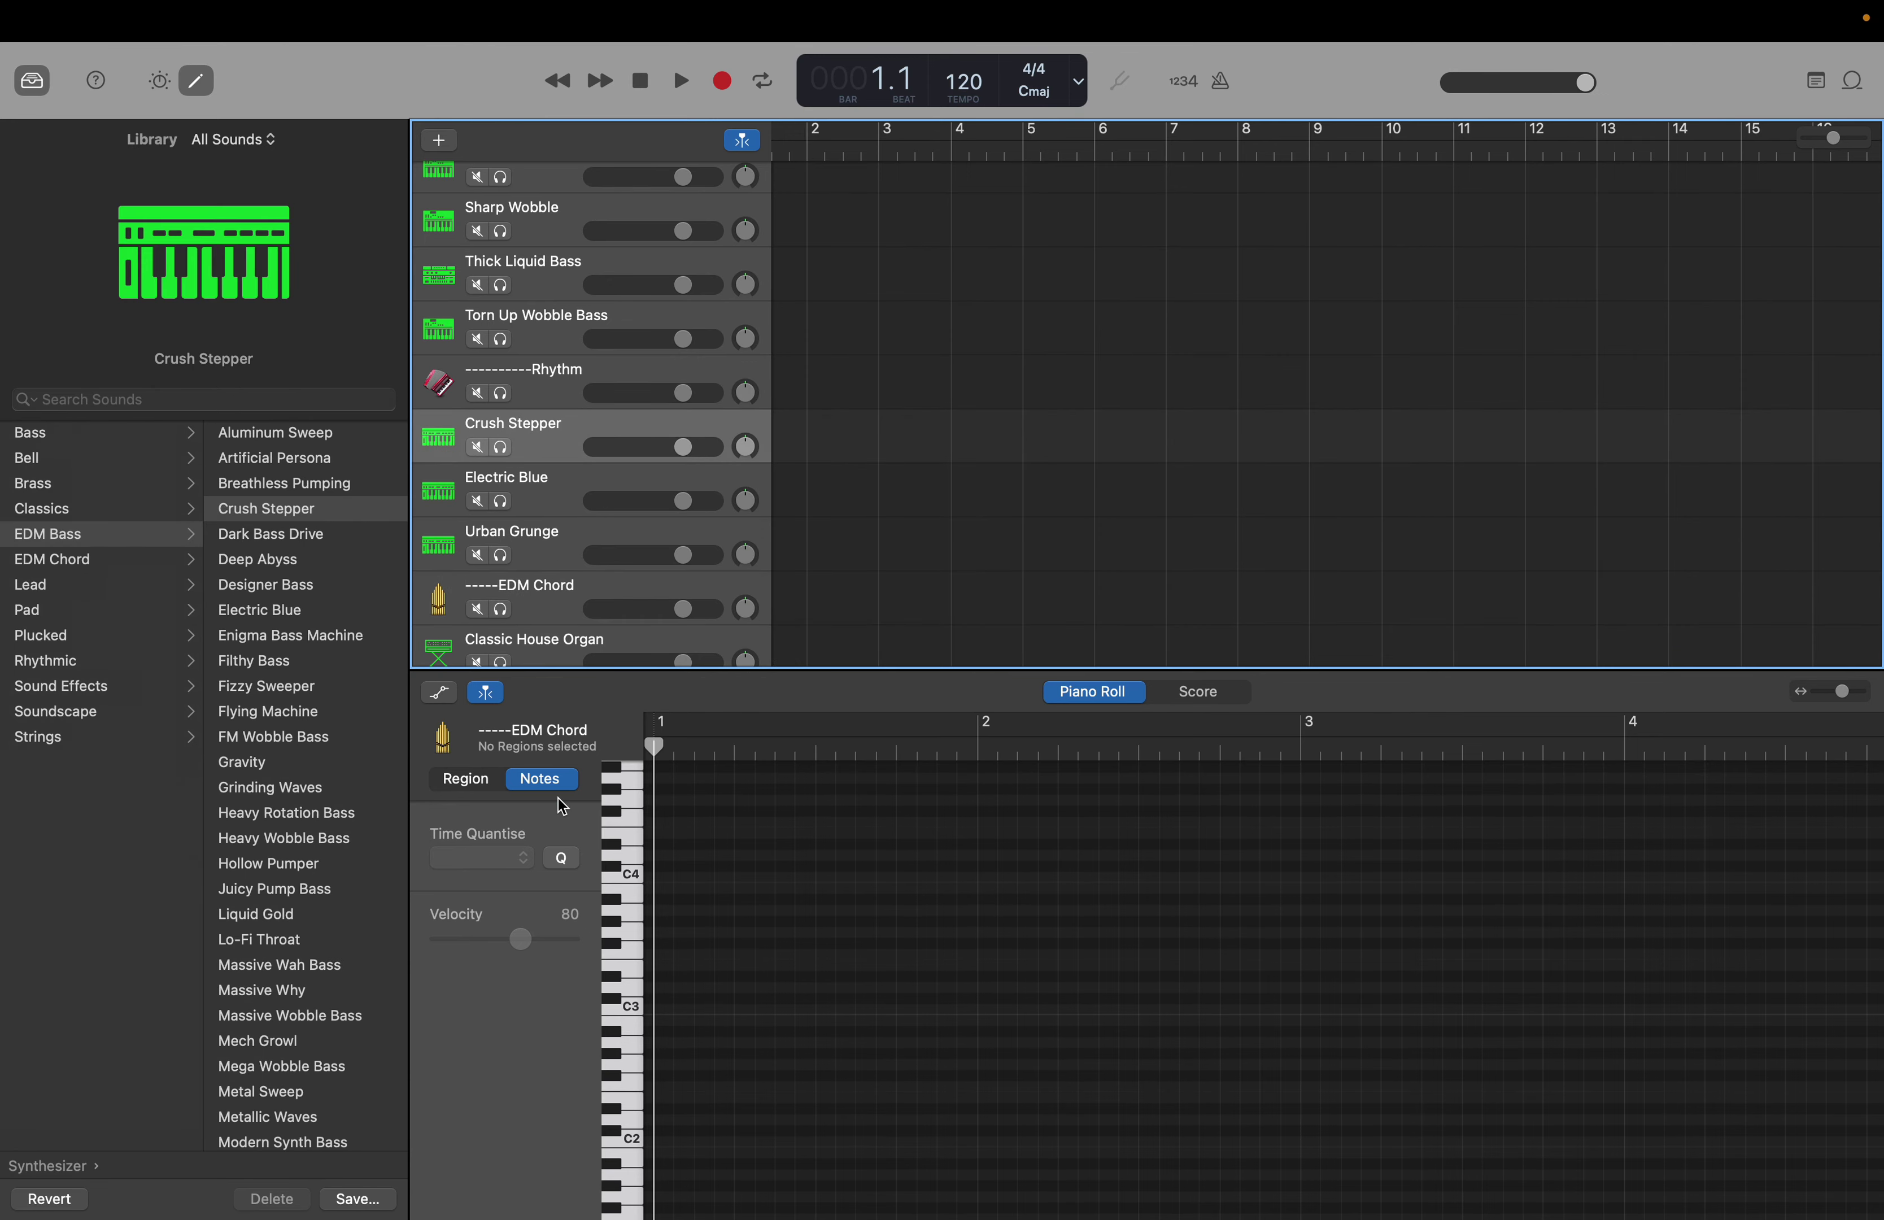
{"action": "left_click", "coordinate": [630, 1142]}
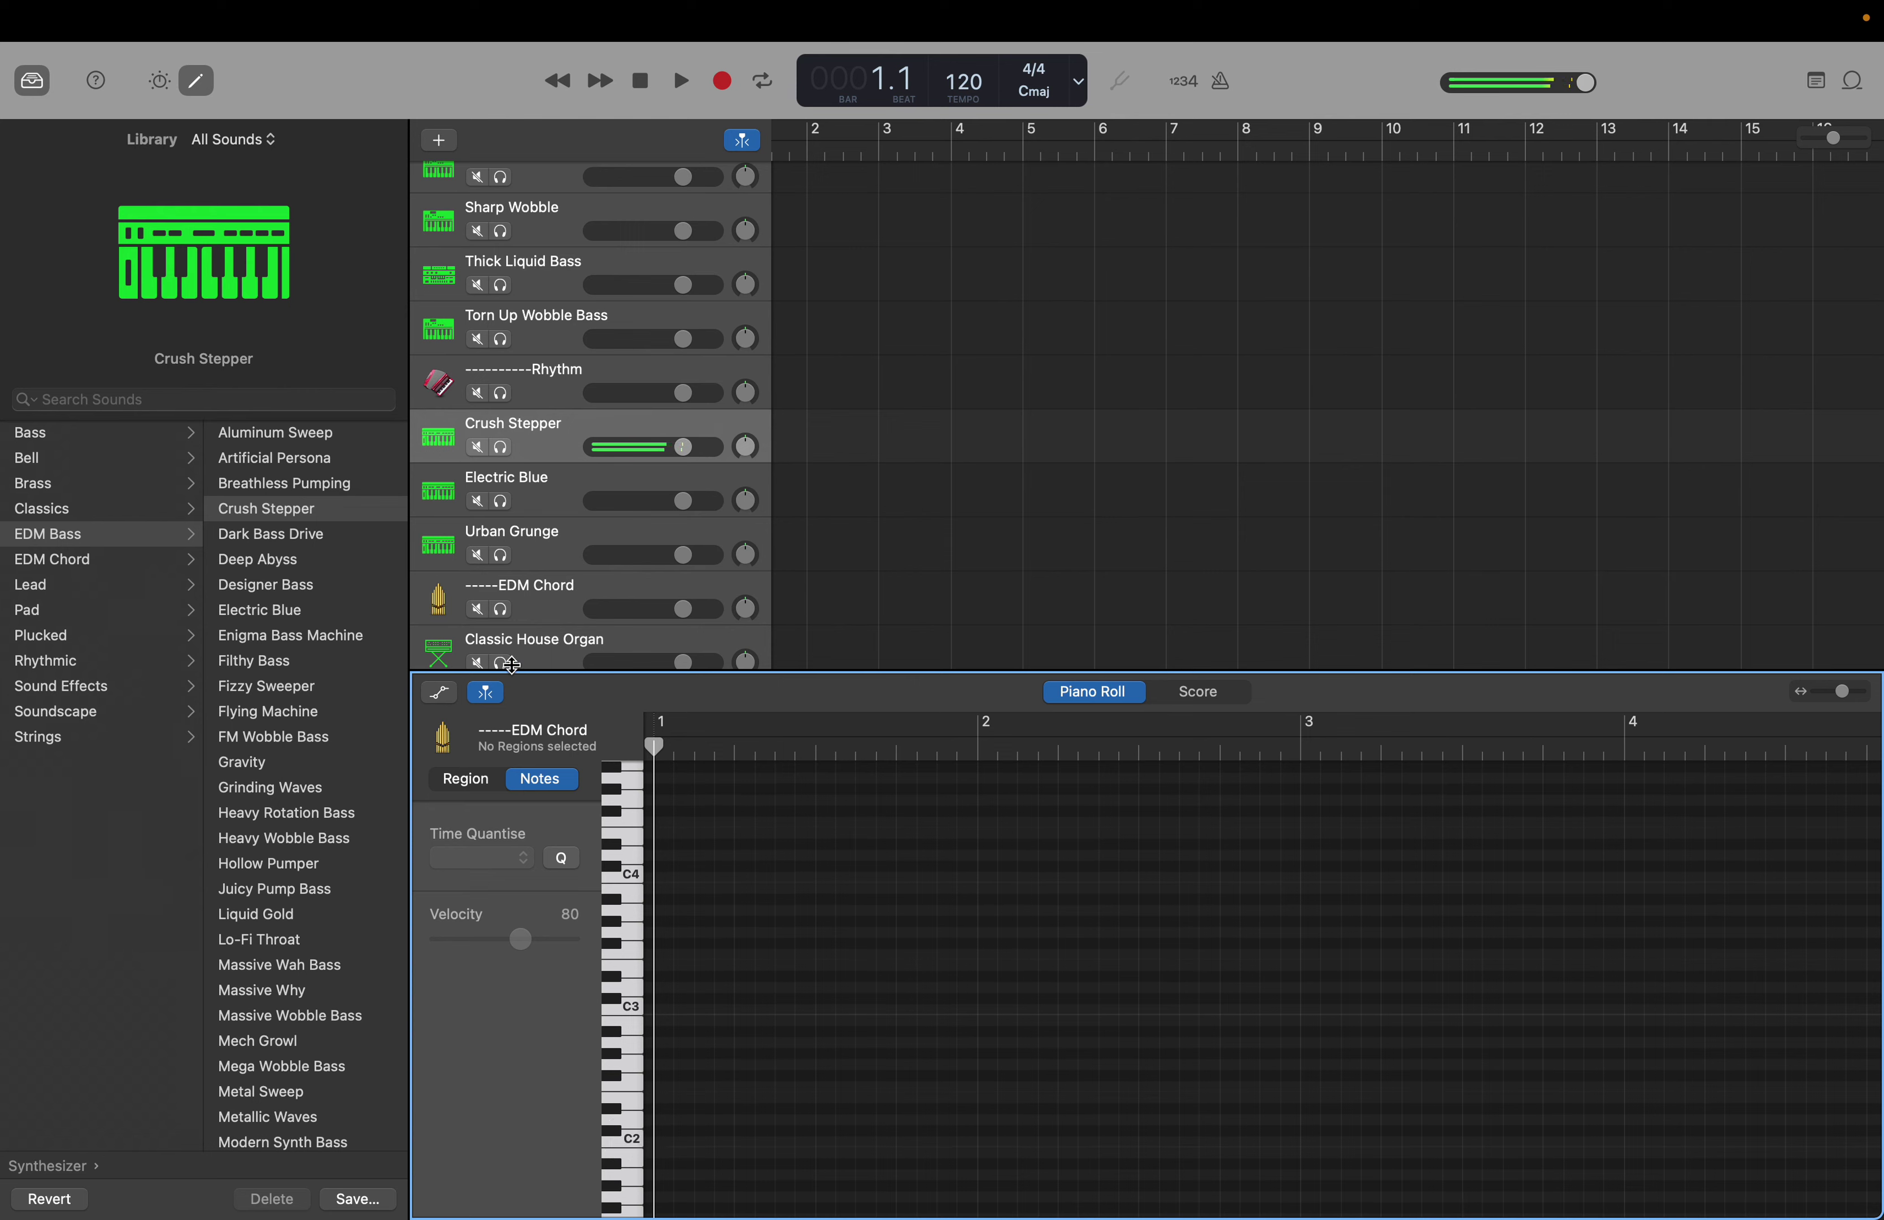
{"action": "left_click", "coordinate": [529, 508]}
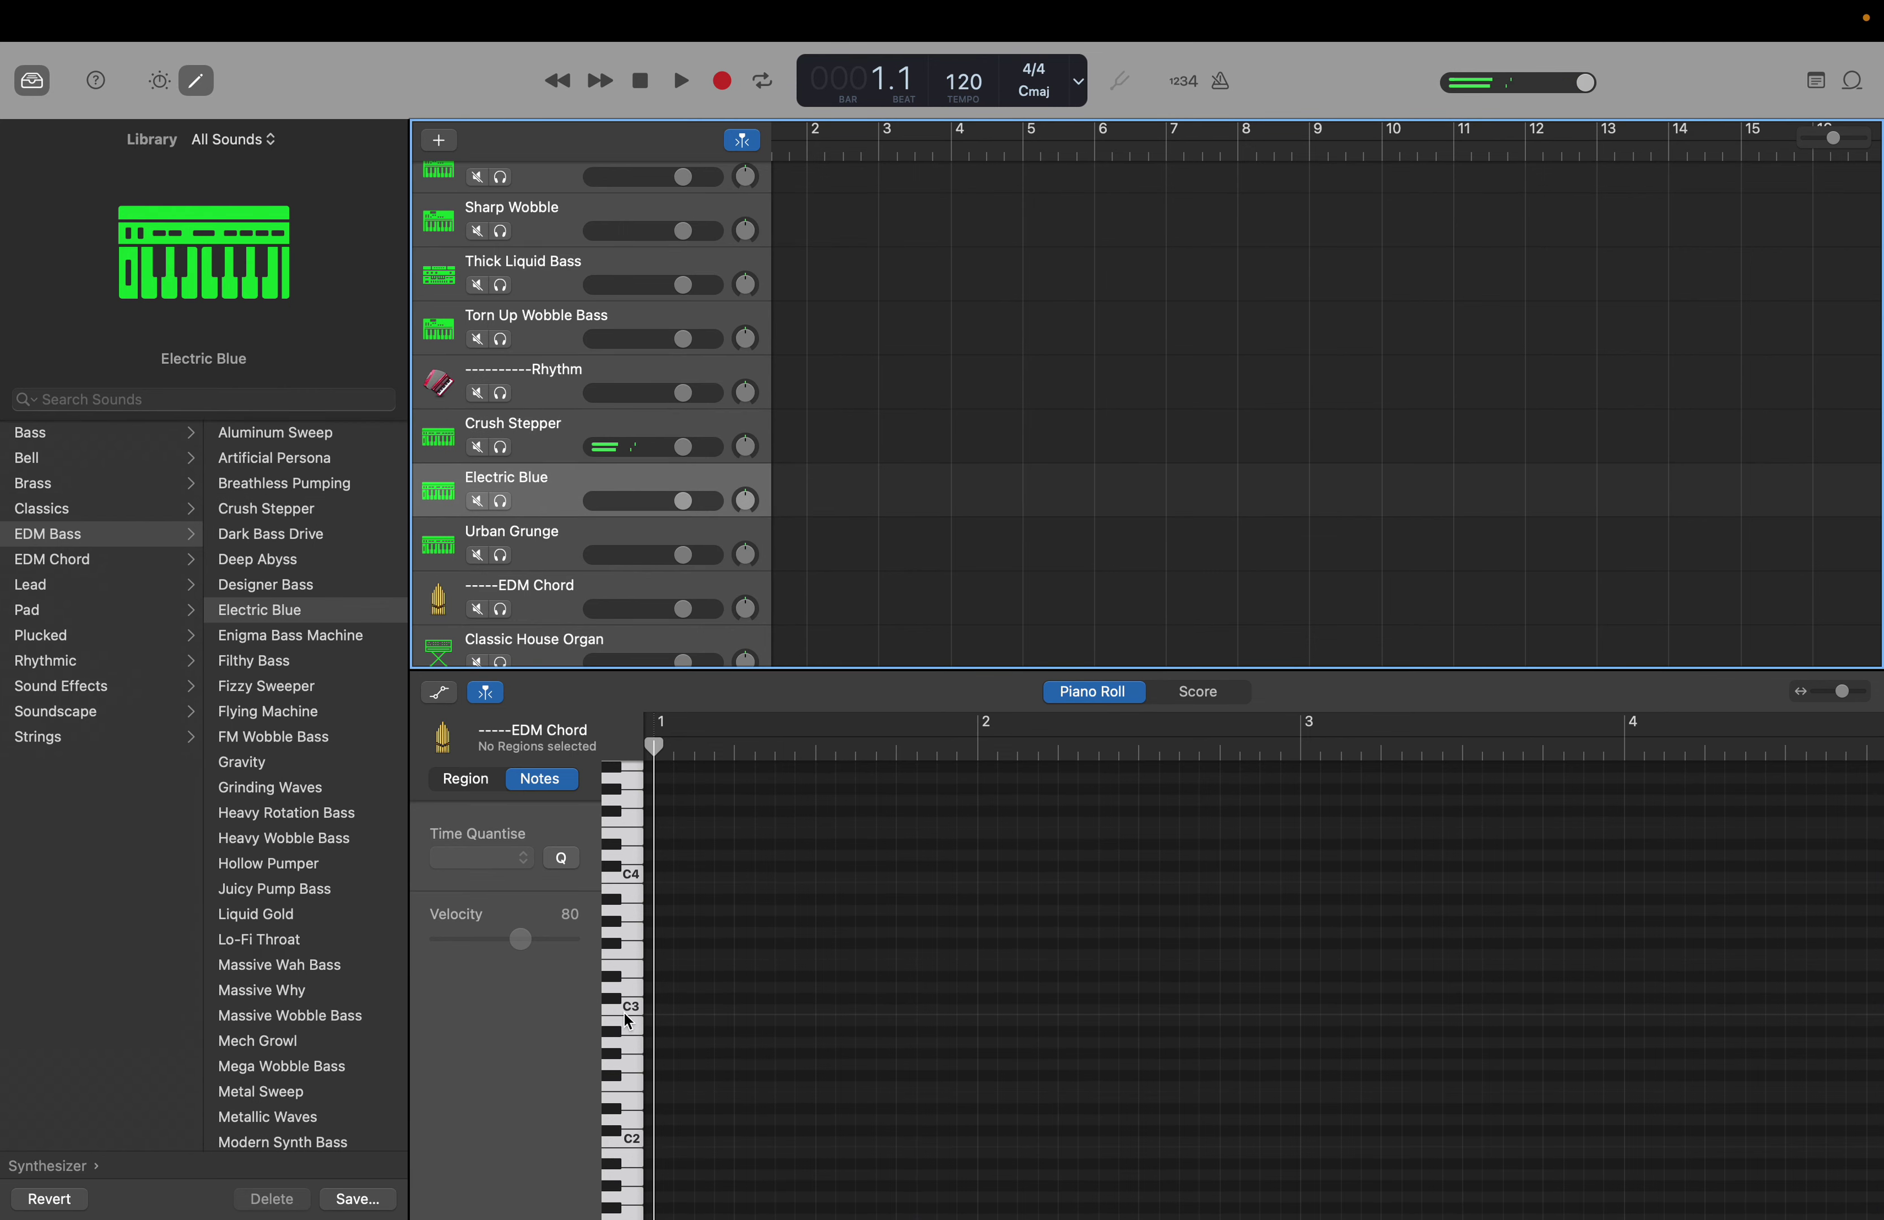
{"action": "left_click", "coordinate": [630, 1146]}
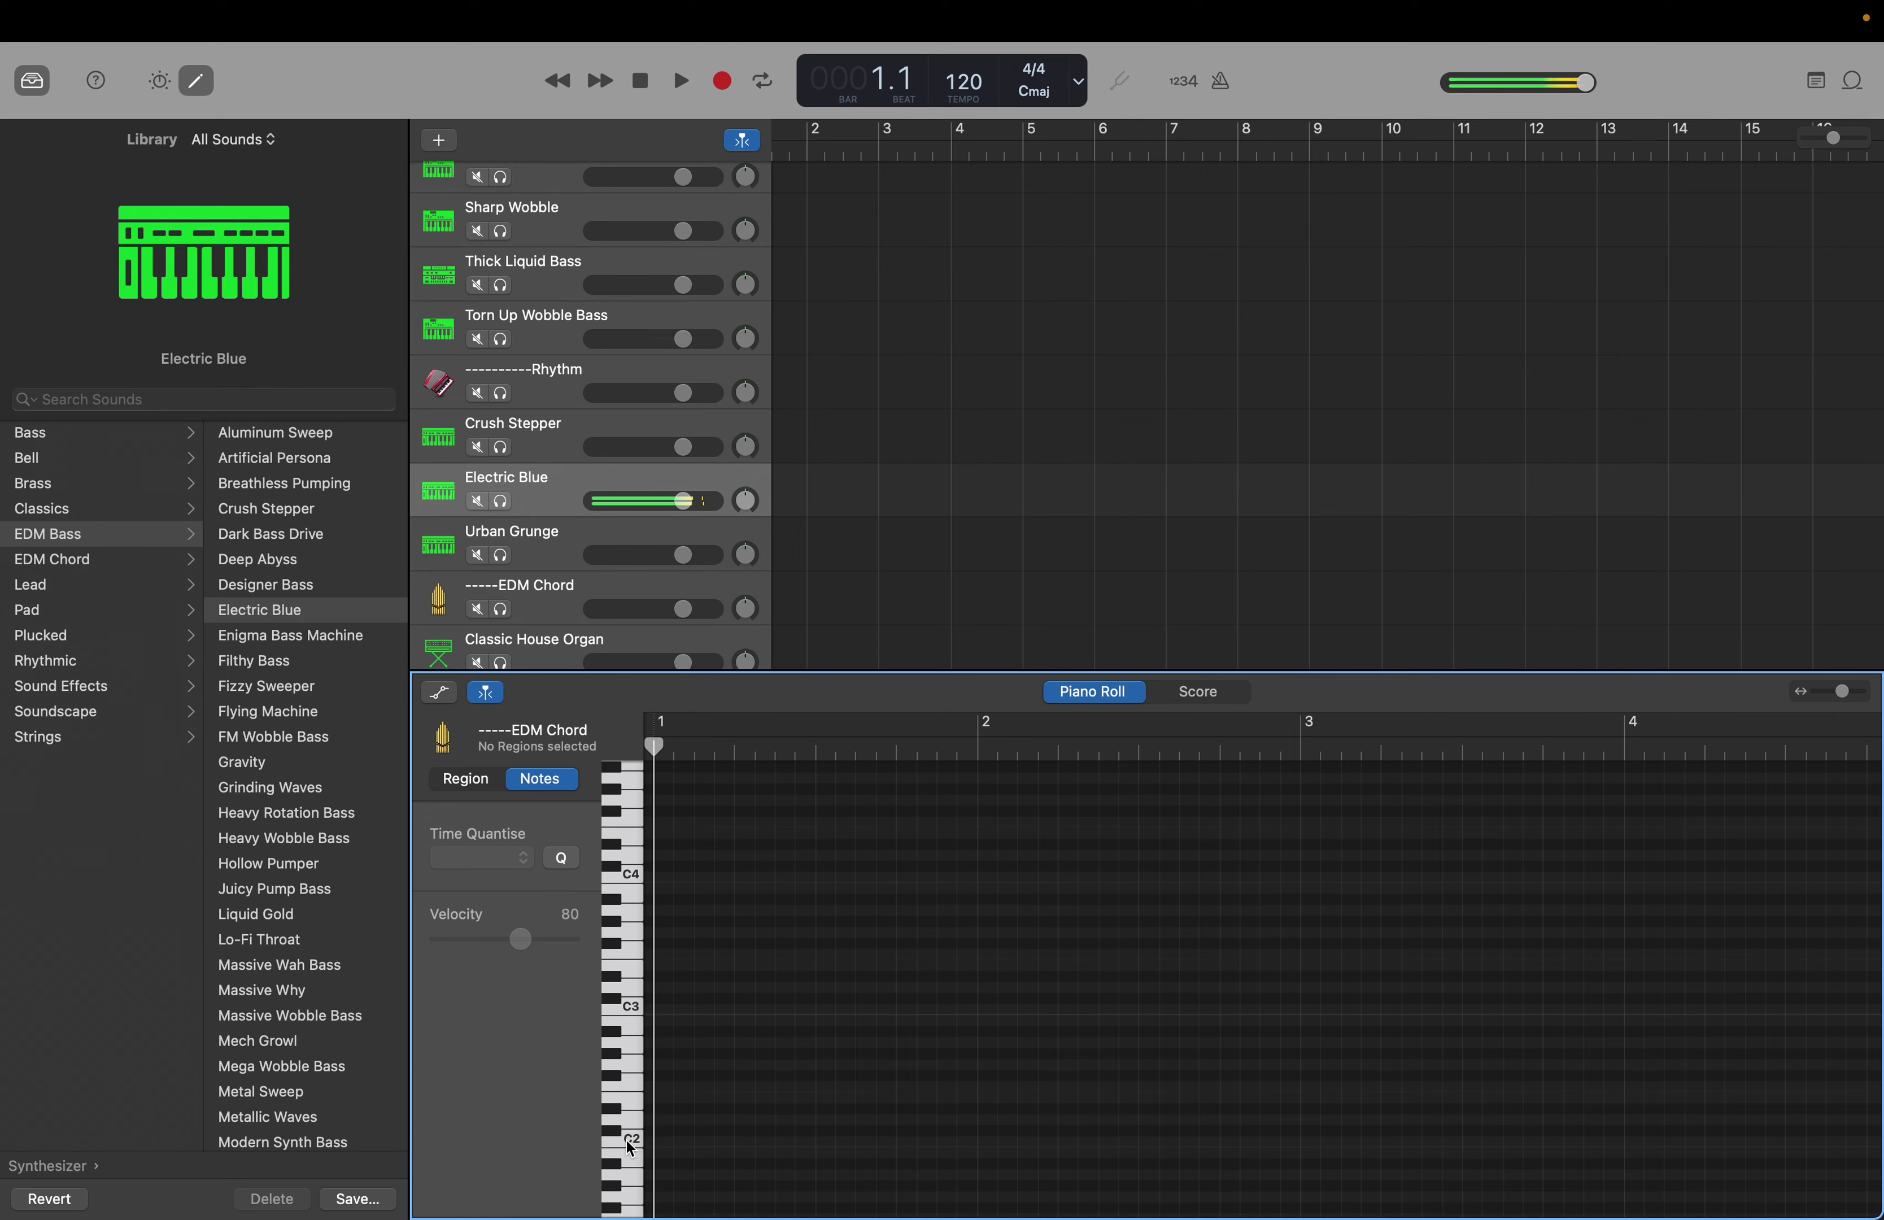
{"action": "left_click", "coordinate": [541, 557]}
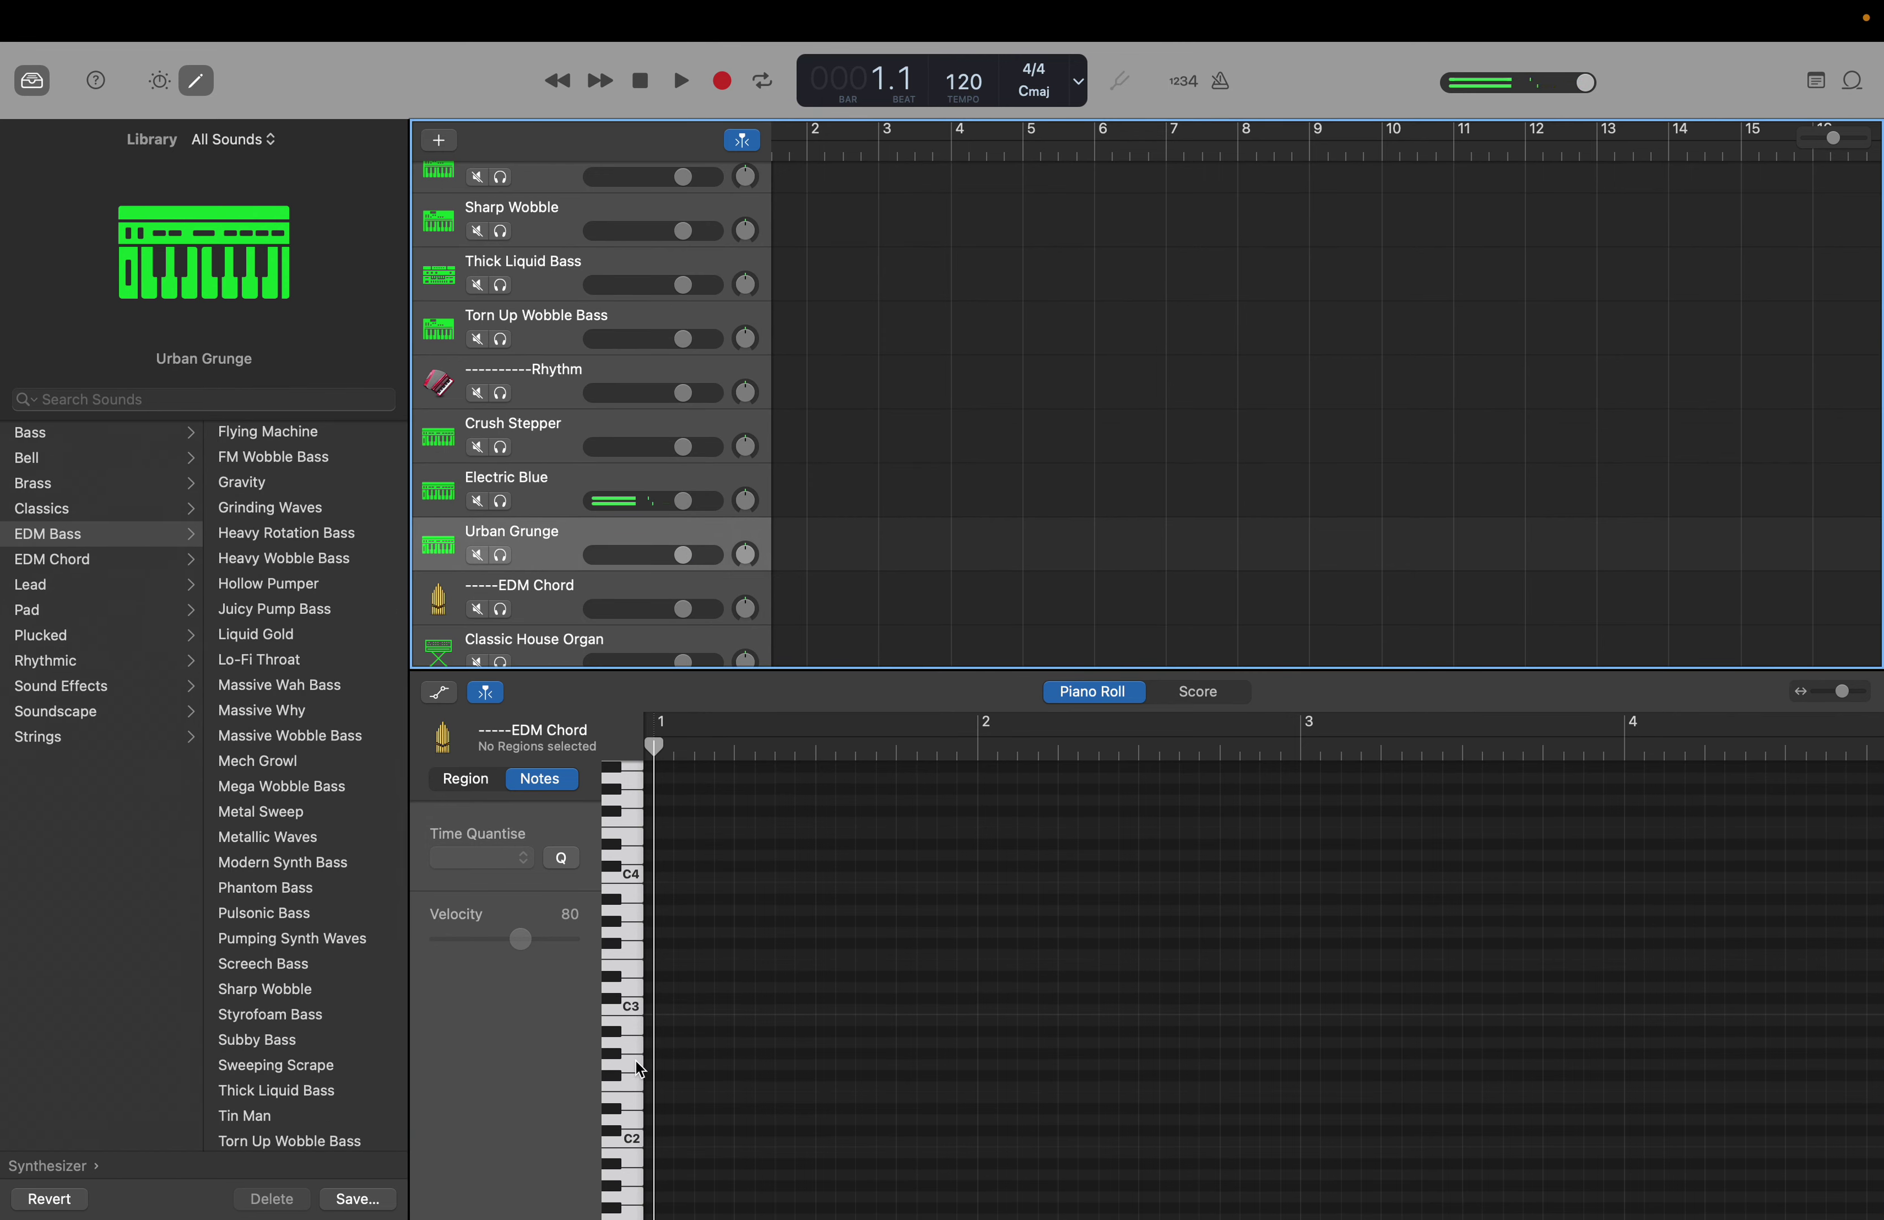
{"action": "left_click", "coordinate": [632, 1142]}
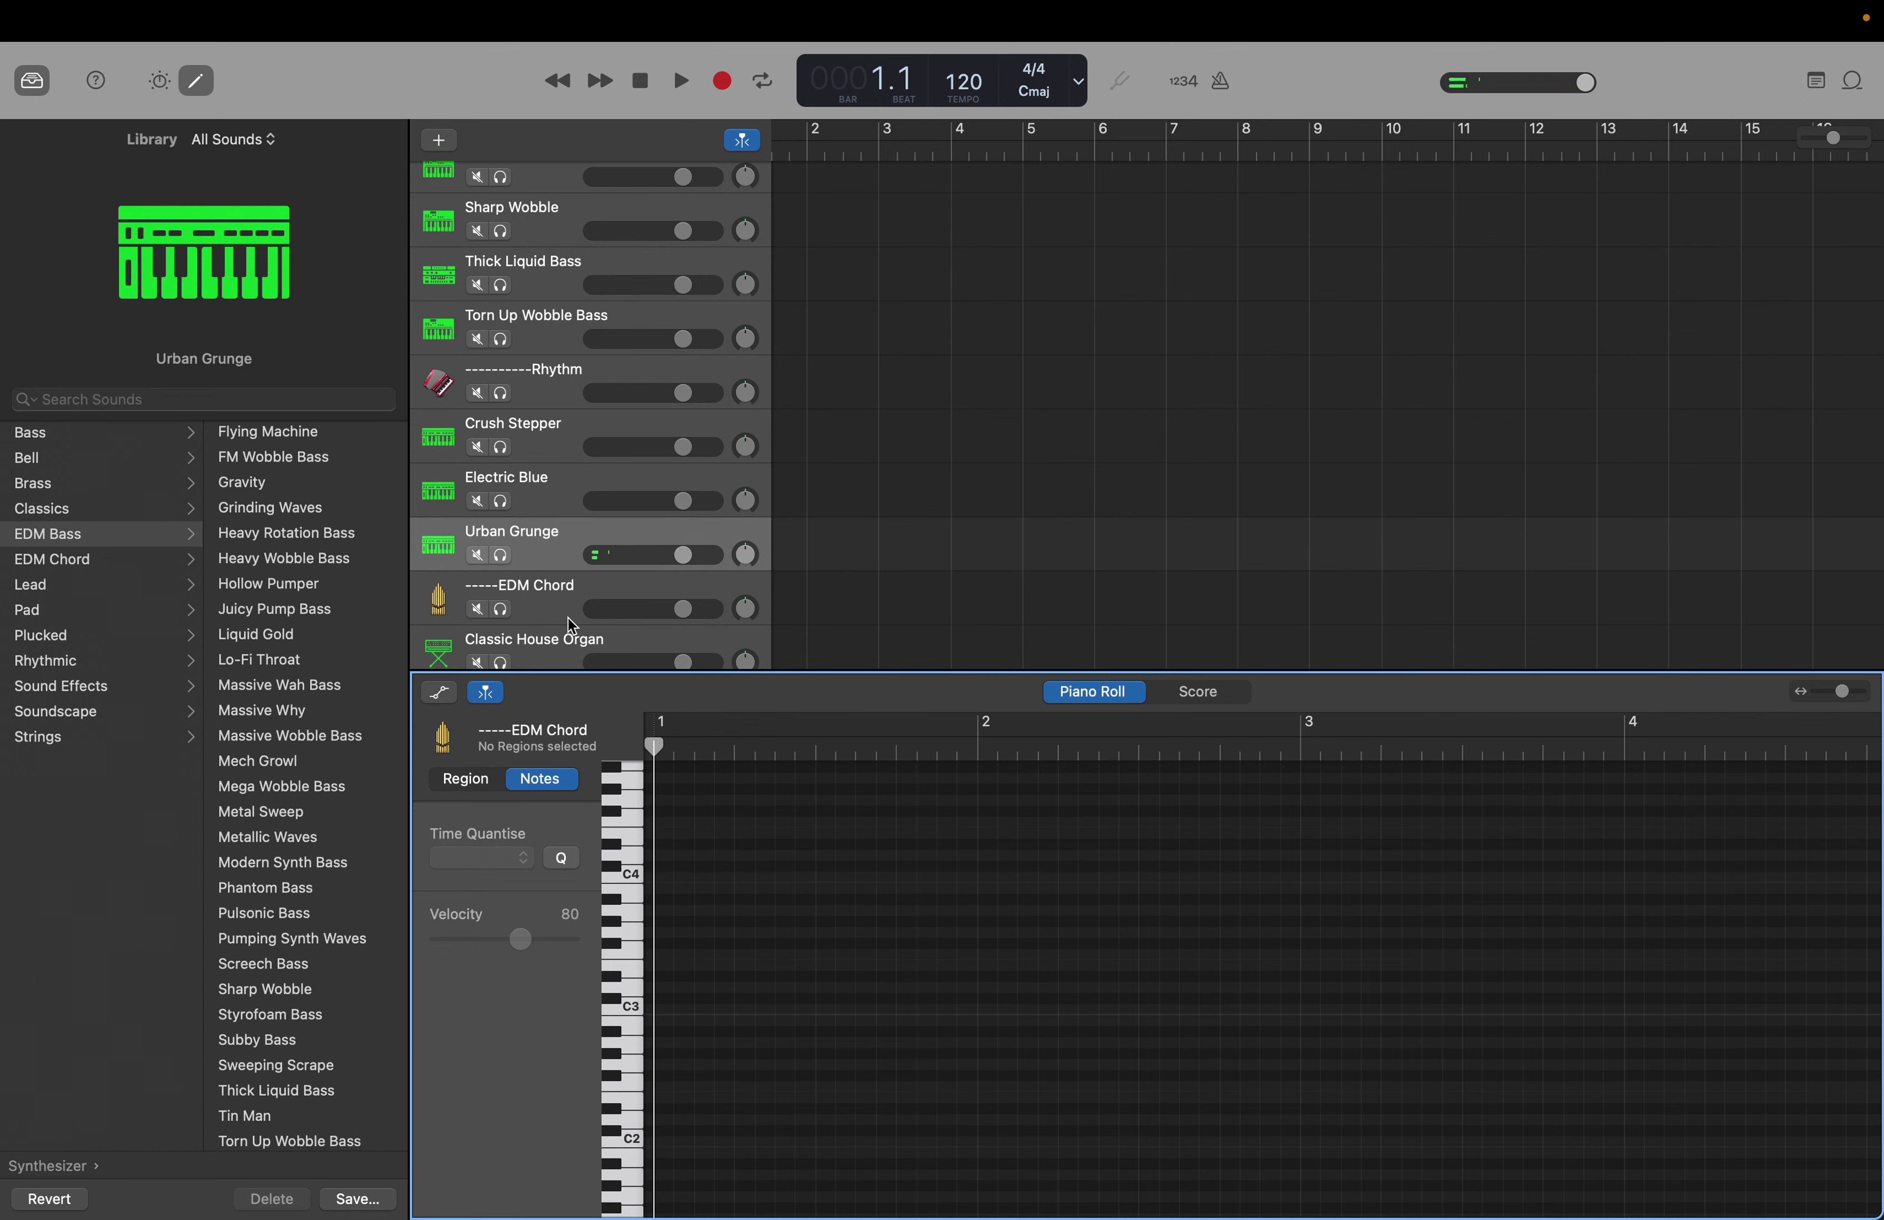
{"action": "left_click", "coordinate": [552, 599]}
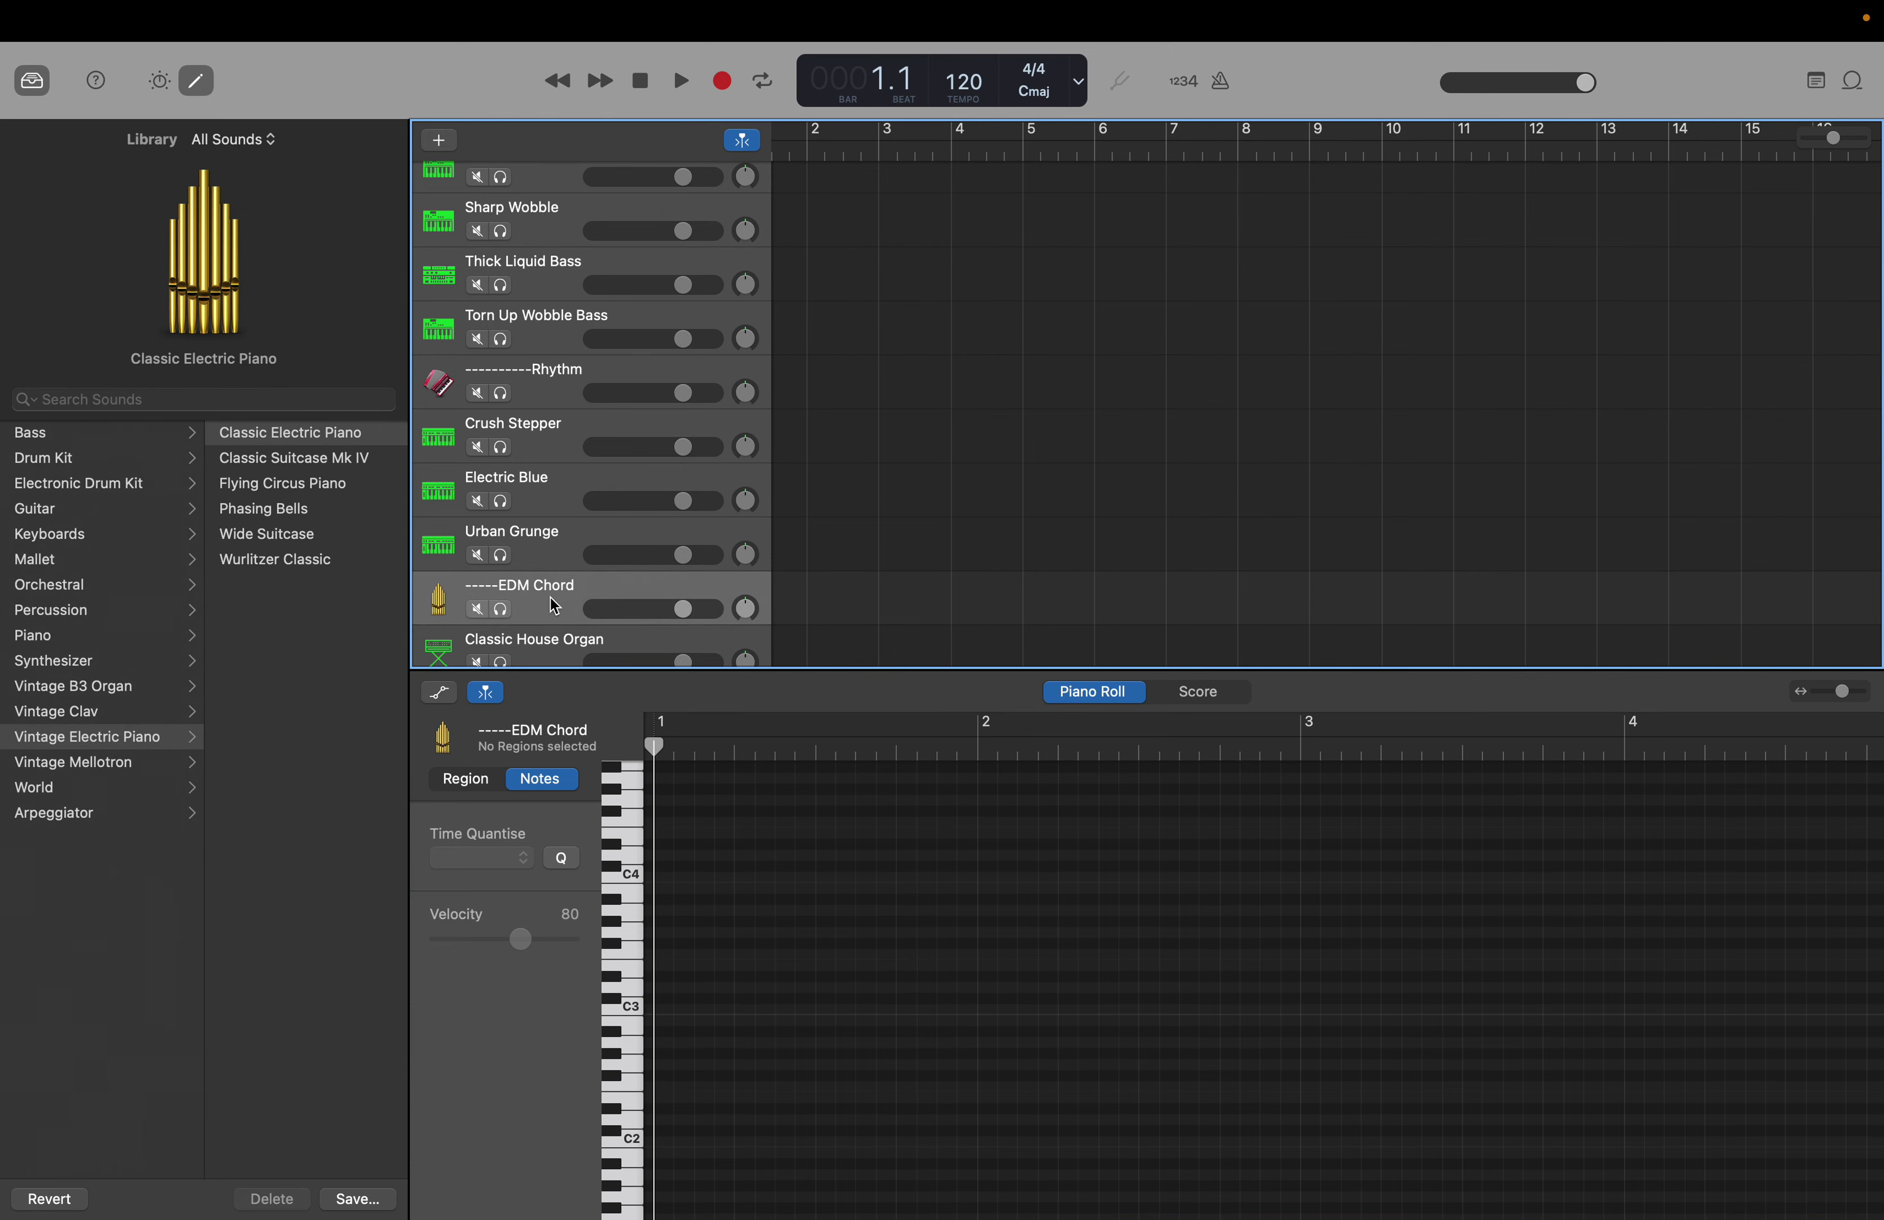